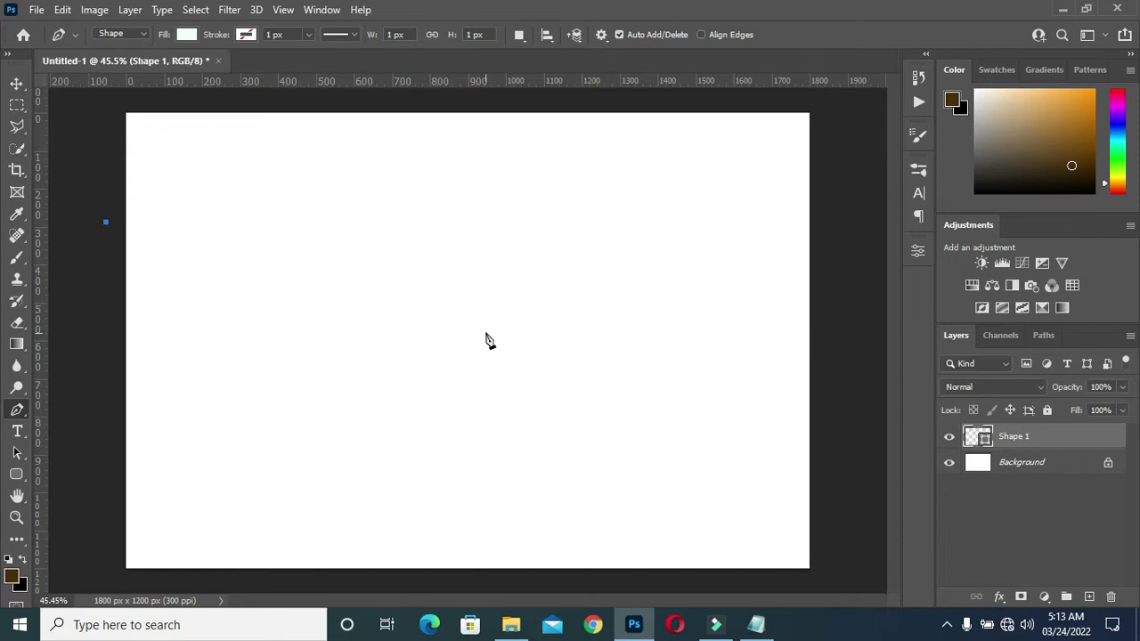
# Extend the Pen tool shape from its left anchor into a wavy upper edge that dips to mid-canvas and arches past the canvas's right edge.
pyautogui.moveTo(486, 331); pyautogui.dragTo(693, 303)
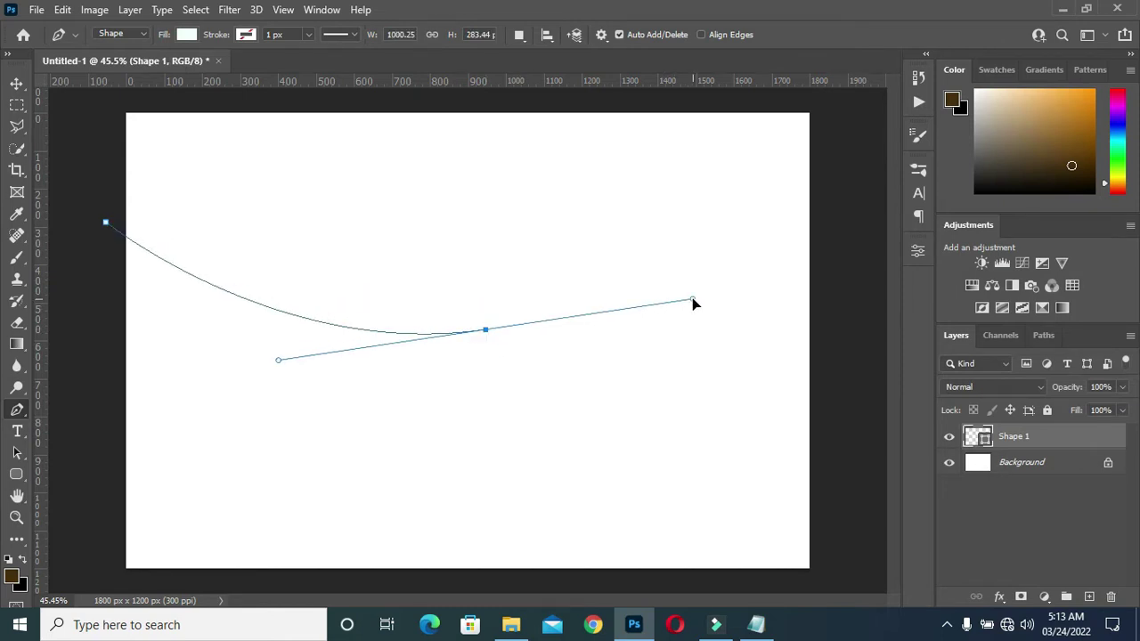
pyautogui.click(485, 330)
pyautogui.moveTo(823, 327); pyautogui.dragTo(922, 460)
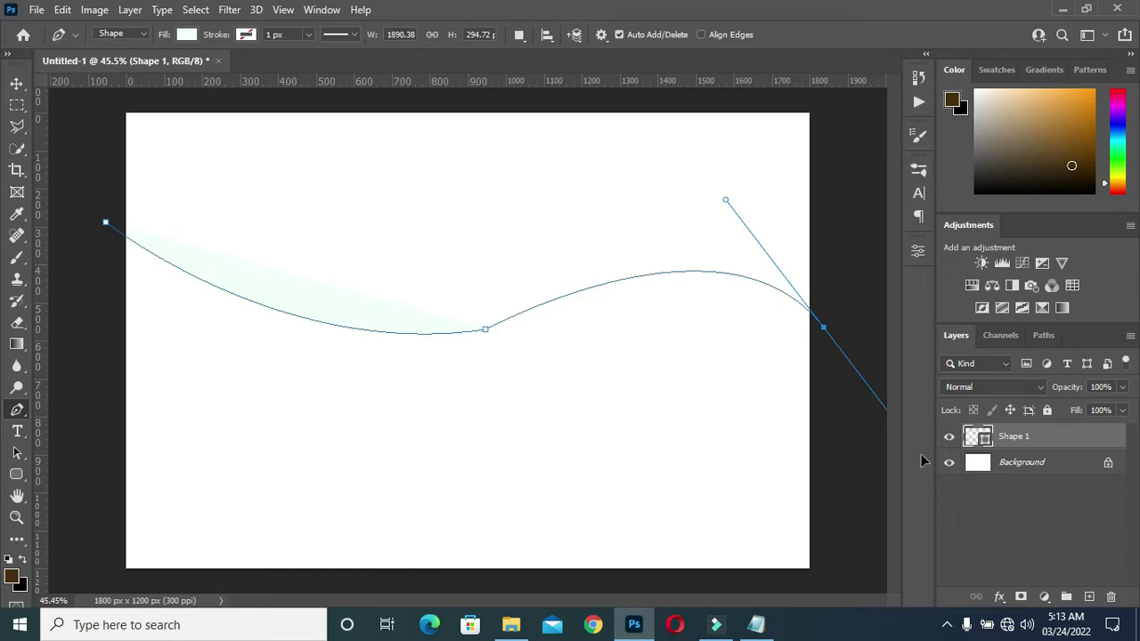
pyautogui.moveTo(923, 460); pyautogui.dragTo(916, 448)
pyautogui.click(826, 333)
# Curve the path back beneath the arch to below the canvas centre and on to a sharp tip near the lower centre.
pyautogui.moveTo(489, 410); pyautogui.dragTo(343, 606)
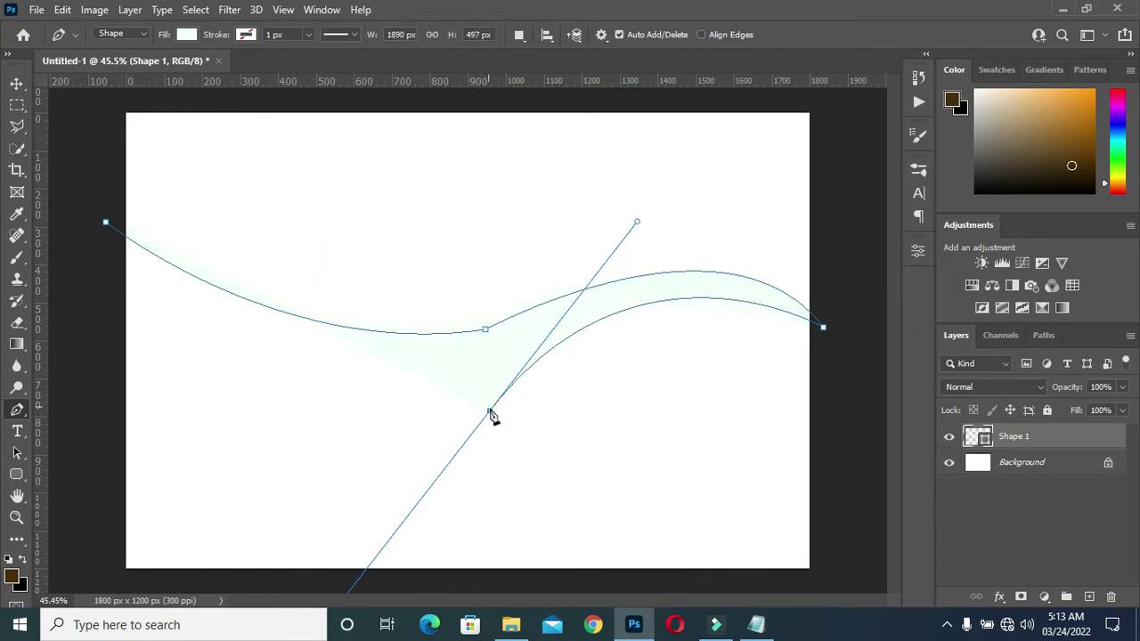
pyautogui.click(489, 412)
pyautogui.moveTo(434, 492); pyautogui.dragTo(408, 543)
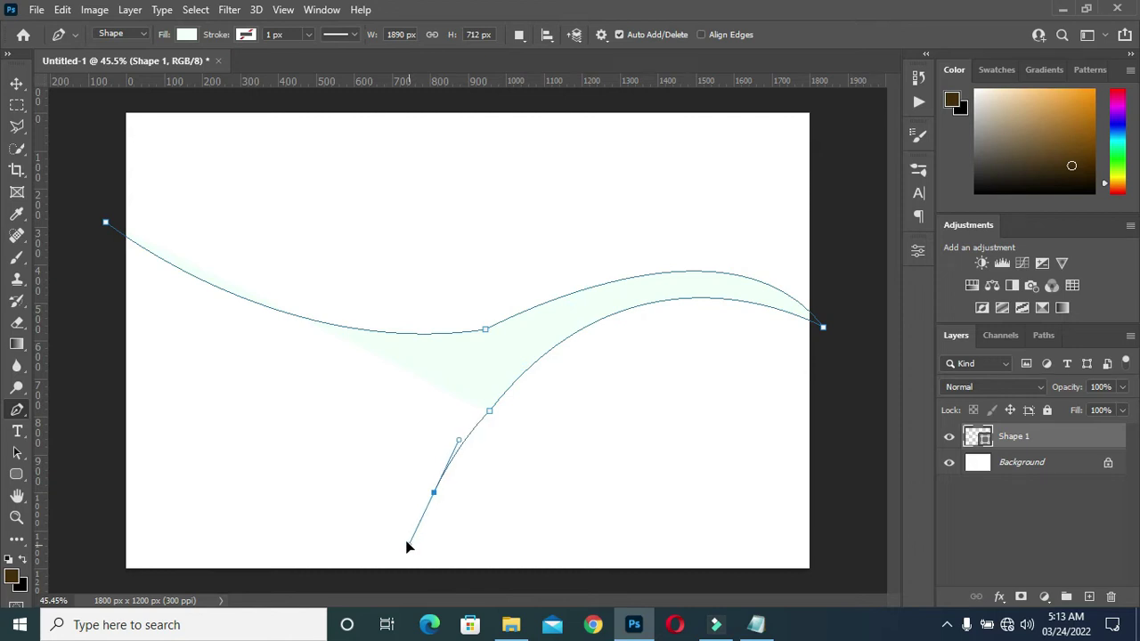
pyautogui.click(434, 492)
# Curve the path back up from the lower tip to a notch point right of centre, adjust that point and remove its outgoing handle.
pyautogui.moveTo(553, 393); pyautogui.dragTo(639, 342)
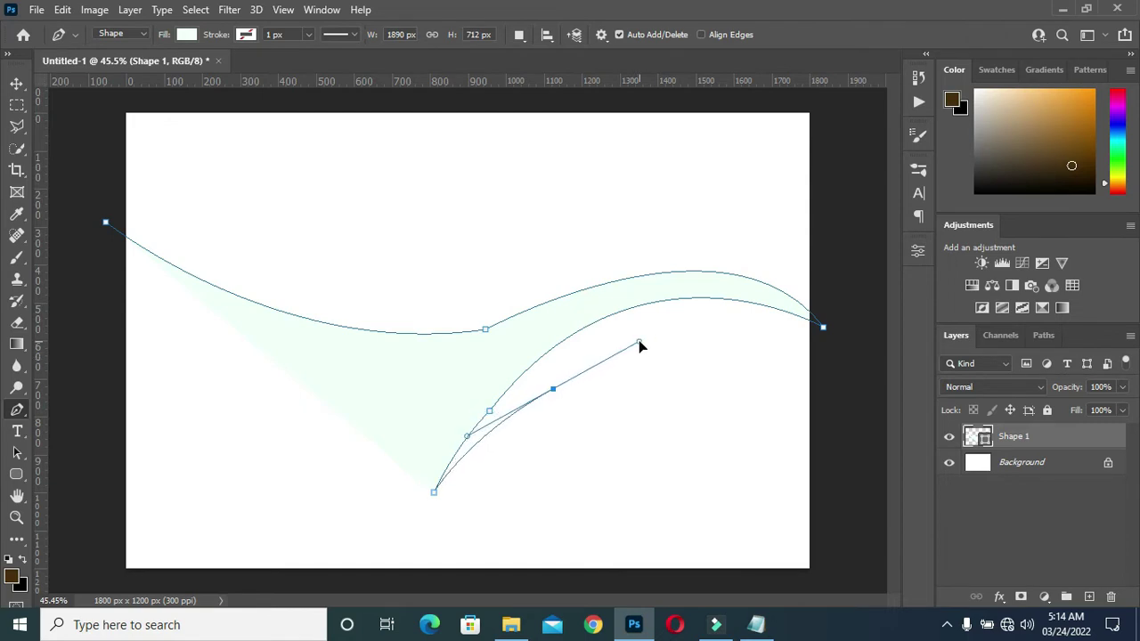
pyautogui.click(540, 396)
pyautogui.moveTo(553, 390); pyautogui.dragTo(553, 382)
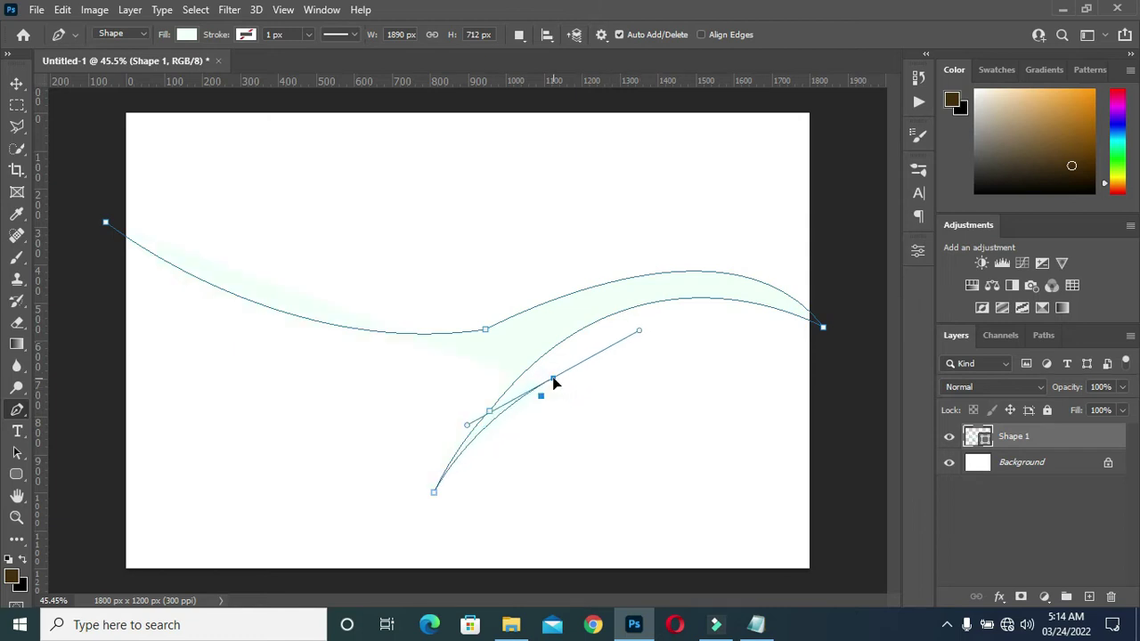
pyautogui.moveTo(553, 381); pyautogui.dragTo(556, 383)
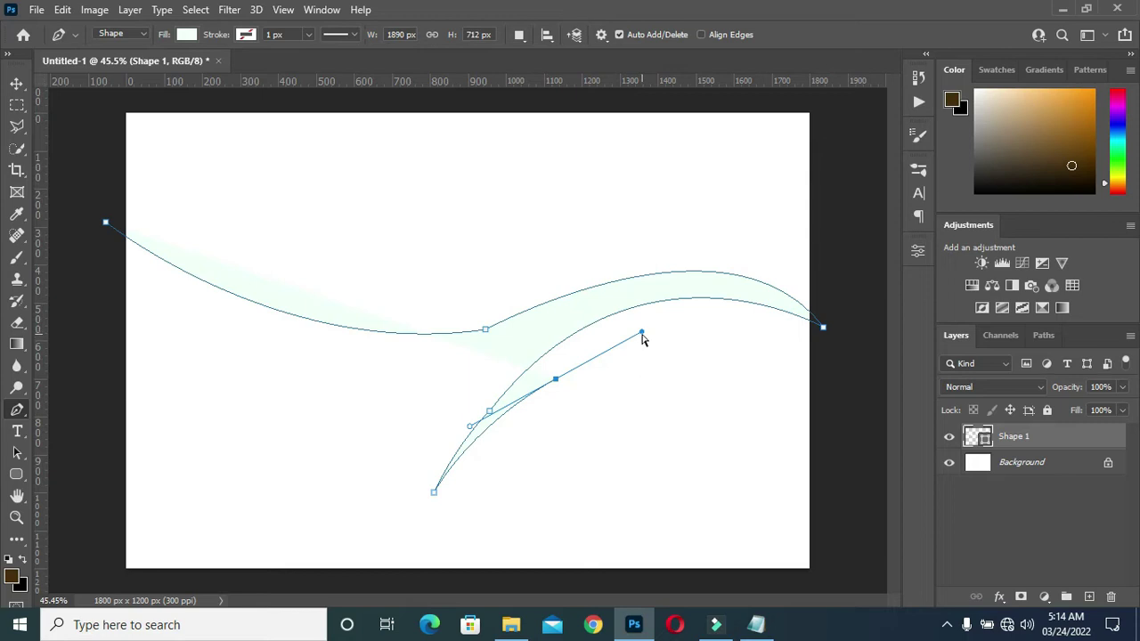
pyautogui.moveTo(643, 334)
pyautogui.mouseDown()
pyautogui.moveTo(648, 318)
pyautogui.moveTo(637, 336)
pyautogui.mouseUp()
pyautogui.click(555, 381)
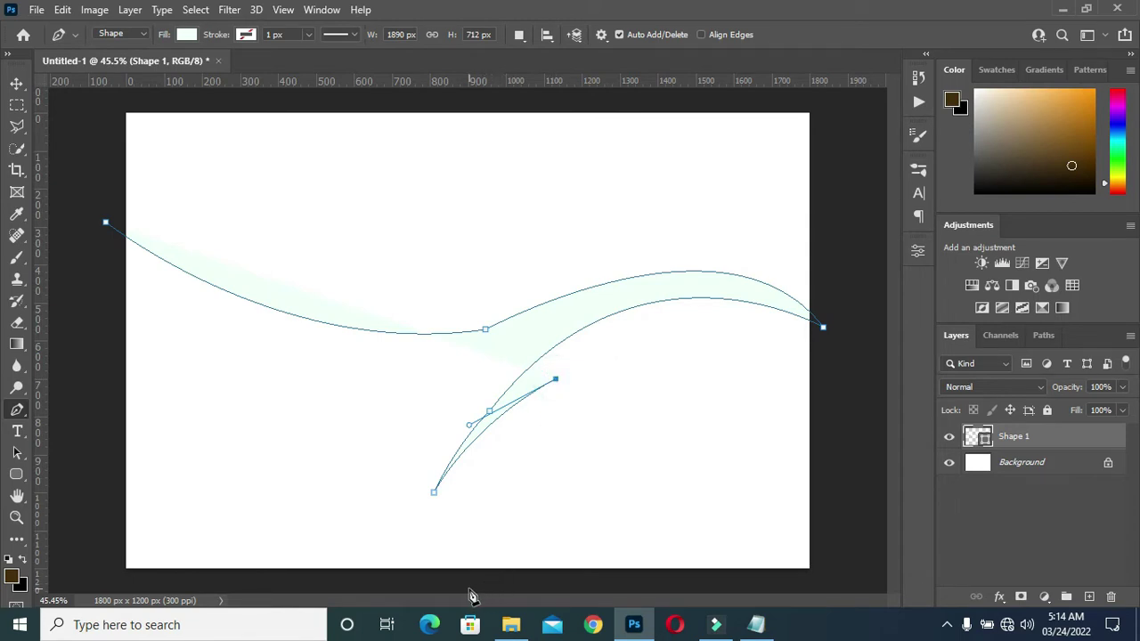
# Curve the path from the notch point to below the canvas's bottom edge, and adjust the anchors and handles to narrow the notch.
pyautogui.moveTo(456, 578); pyautogui.dragTo(486, 634)
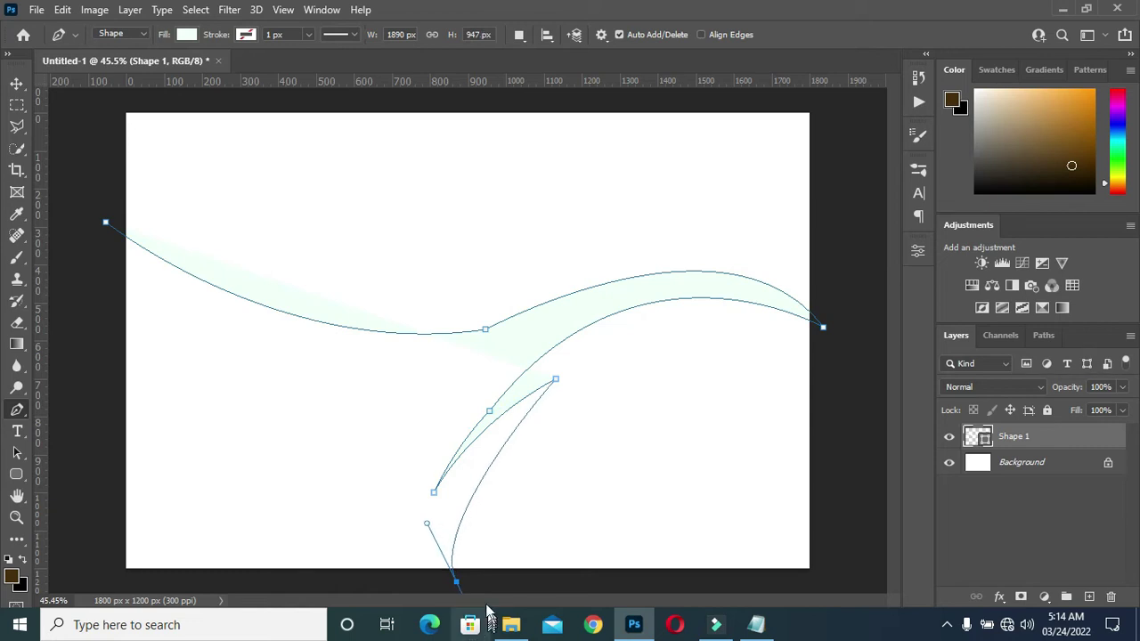
pyautogui.moveTo(427, 528); pyautogui.dragTo(446, 464)
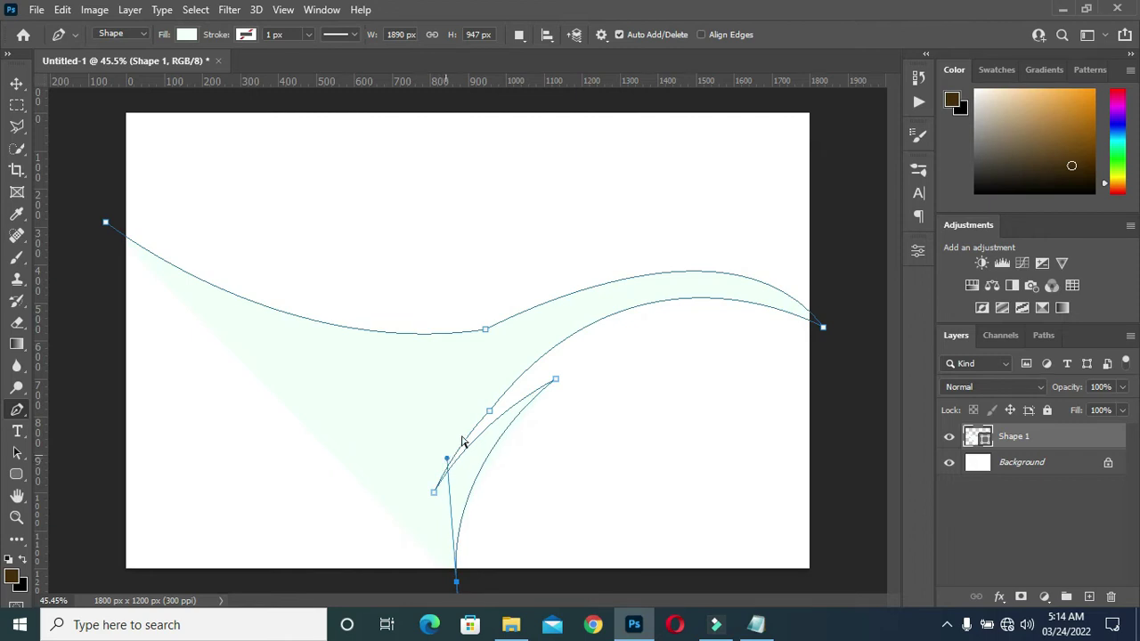
pyautogui.keyDown('ctrl'); pyautogui.click(491, 412); pyautogui.keyUp('ctrl')
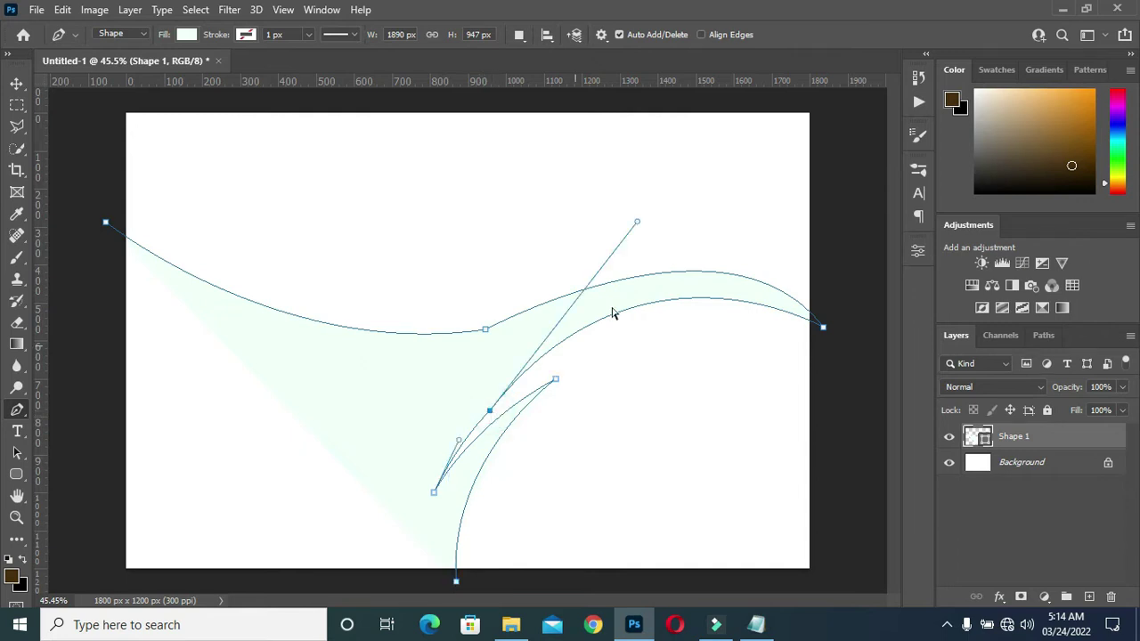
pyautogui.moveTo(639, 224)
pyautogui.mouseDown()
pyautogui.moveTo(630, 244)
pyautogui.moveTo(671, 219)
pyautogui.moveTo(688, 223)
pyautogui.moveTo(606, 263)
pyautogui.moveTo(583, 247)
pyautogui.moveTo(644, 228)
pyautogui.mouseUp()
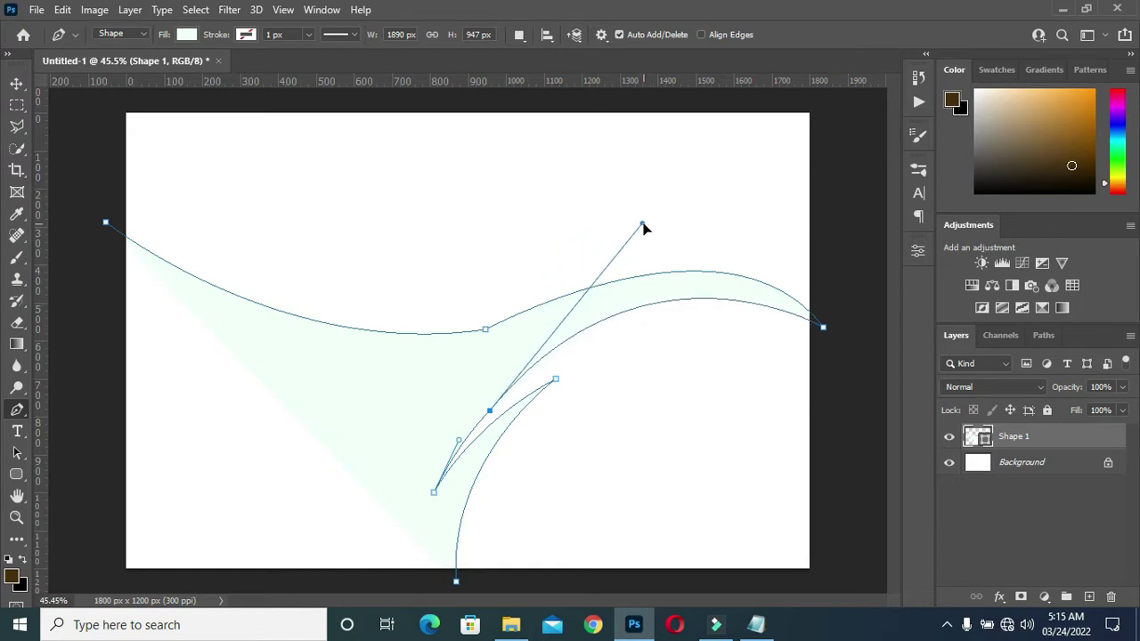
pyautogui.click(555, 381)
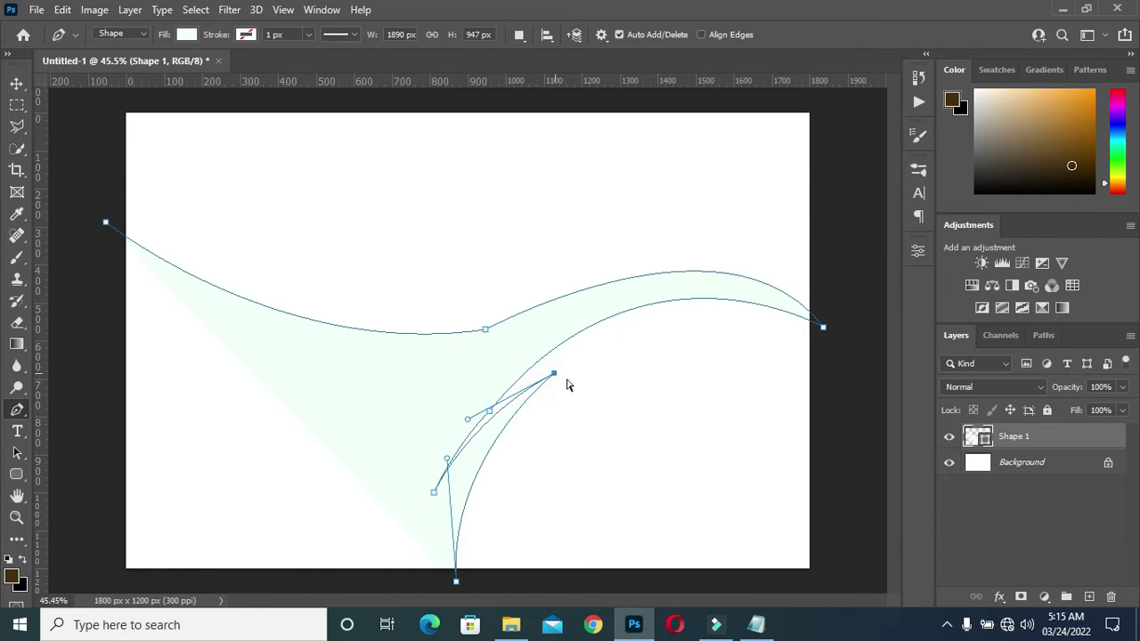
pyautogui.moveTo(434, 495); pyautogui.dragTo(470, 438)
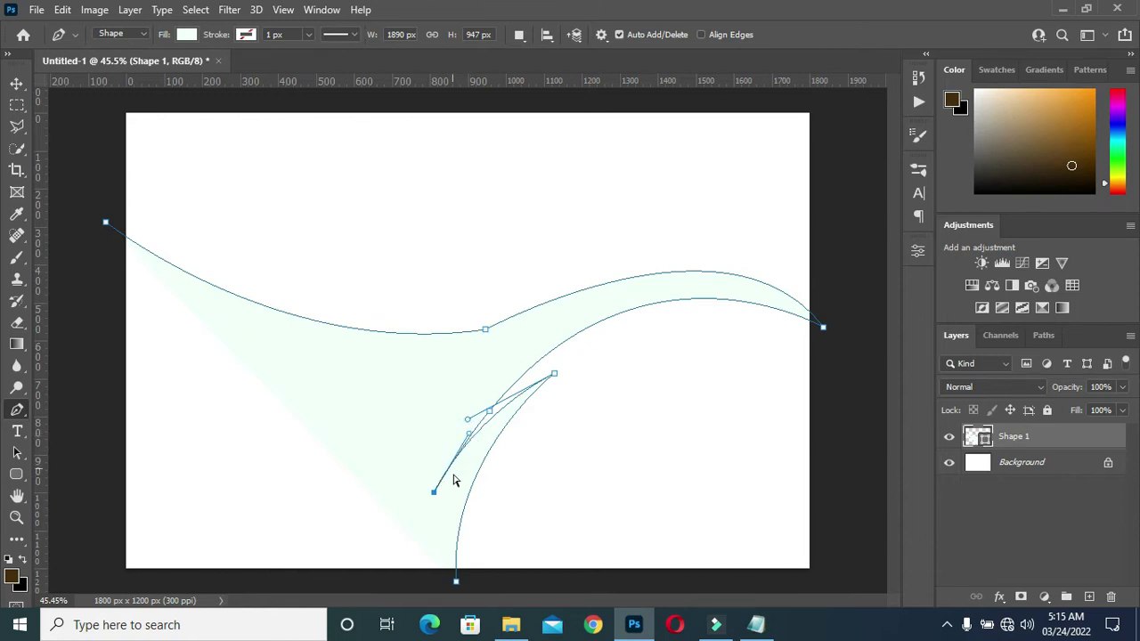
# Close the shape through an anchor outside the canvas's bottom-left corner, adjusting the upper-left anchor and the curve of the upper edge beside it.
pyautogui.hotkey('ctrl', '-')
pyautogui.hotkey('ctrl', '-')
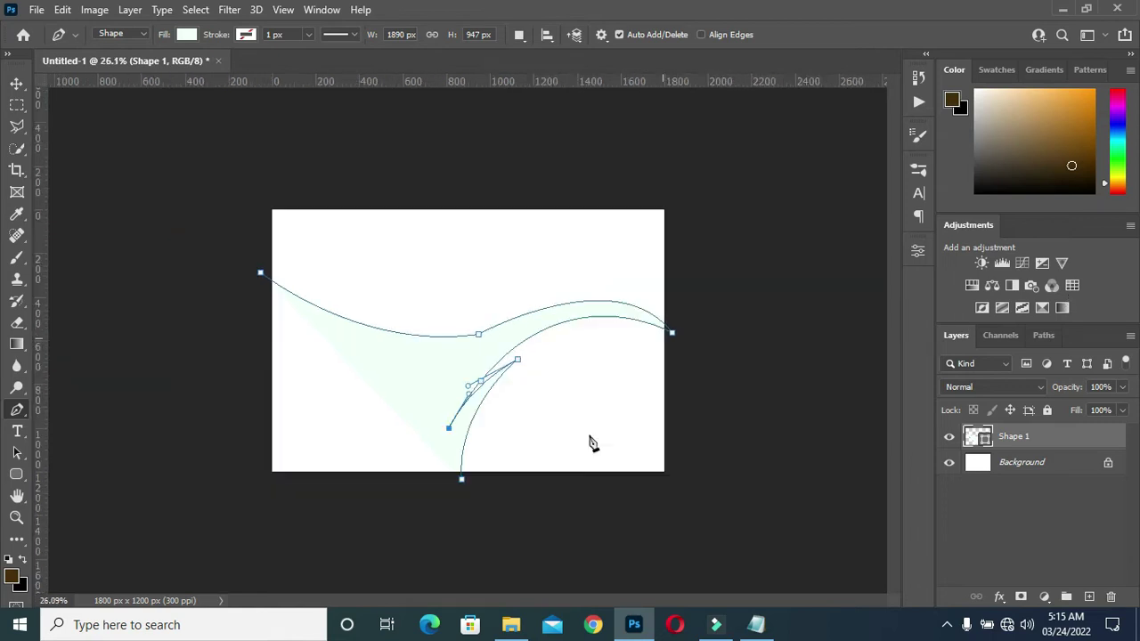
pyautogui.scroll(3, 436, 565)
pyautogui.scroll(-1, 481, 553)
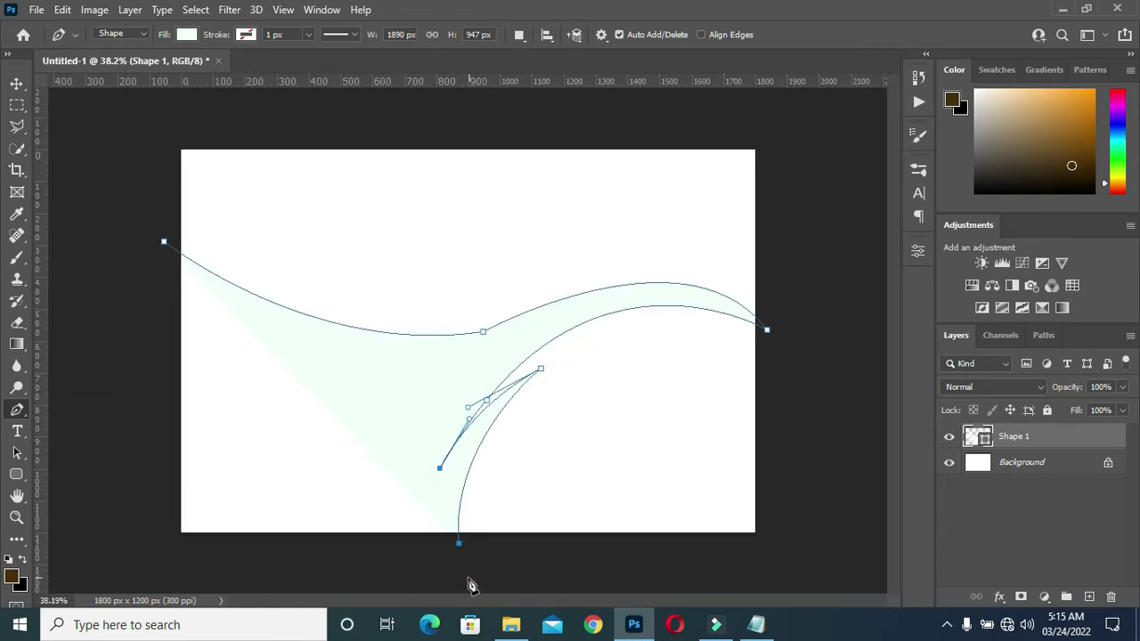
pyautogui.click(163, 551)
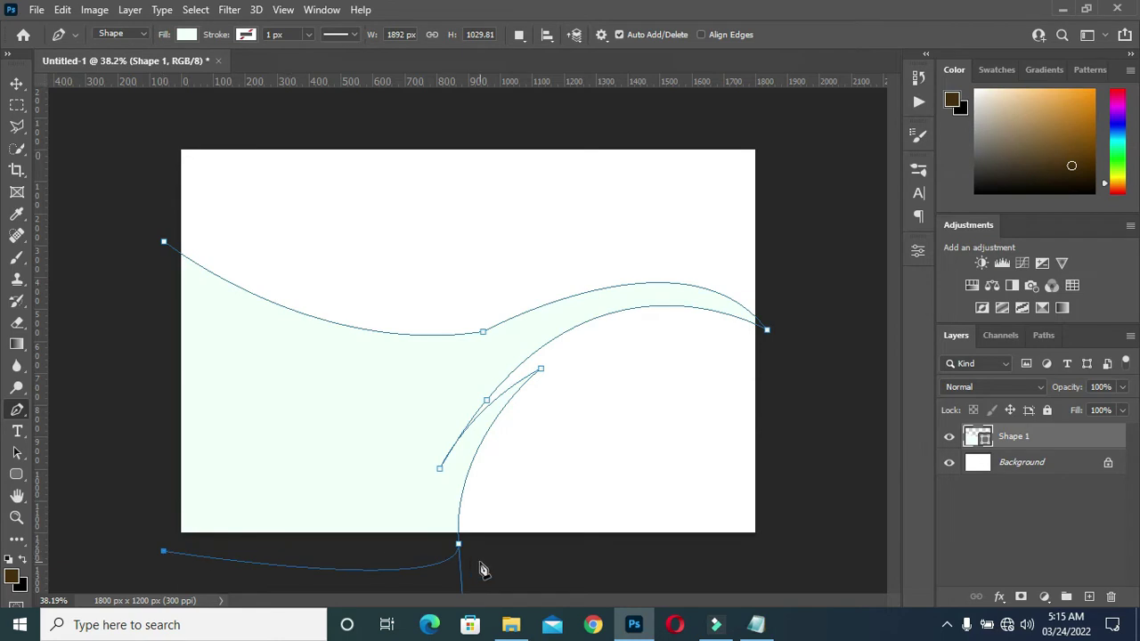
pyautogui.click(165, 244)
pyautogui.moveTo(165, 244)
pyautogui.mouseDown()
pyautogui.moveTo(167, 223)
pyautogui.moveTo(157, 228)
pyautogui.mouseUp()
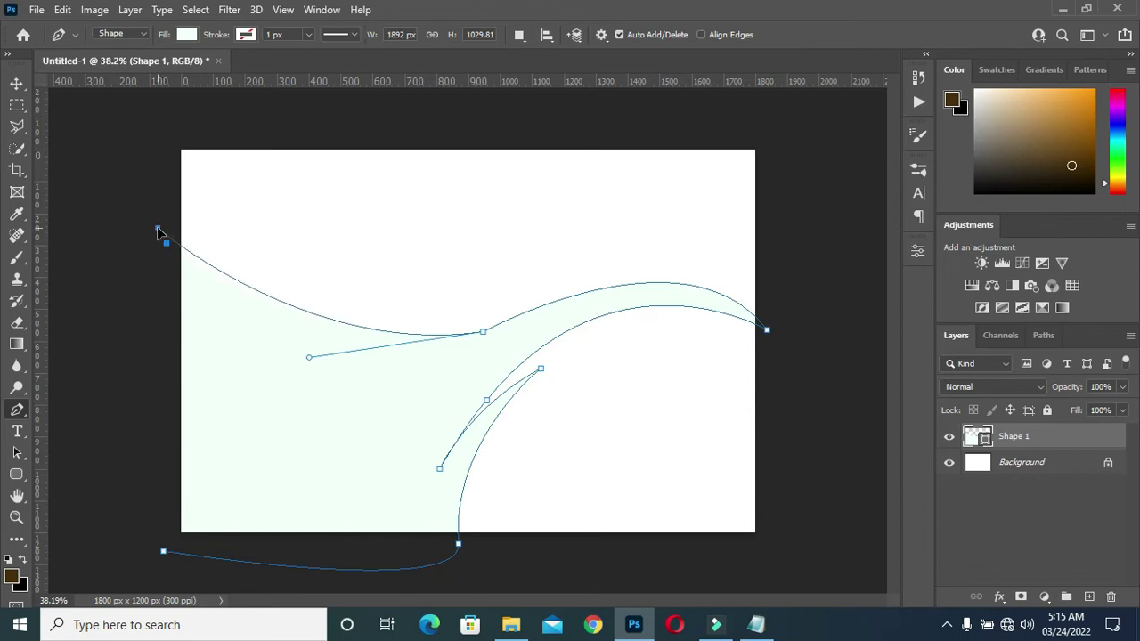
pyautogui.moveTo(306, 357); pyautogui.dragTo(351, 383)
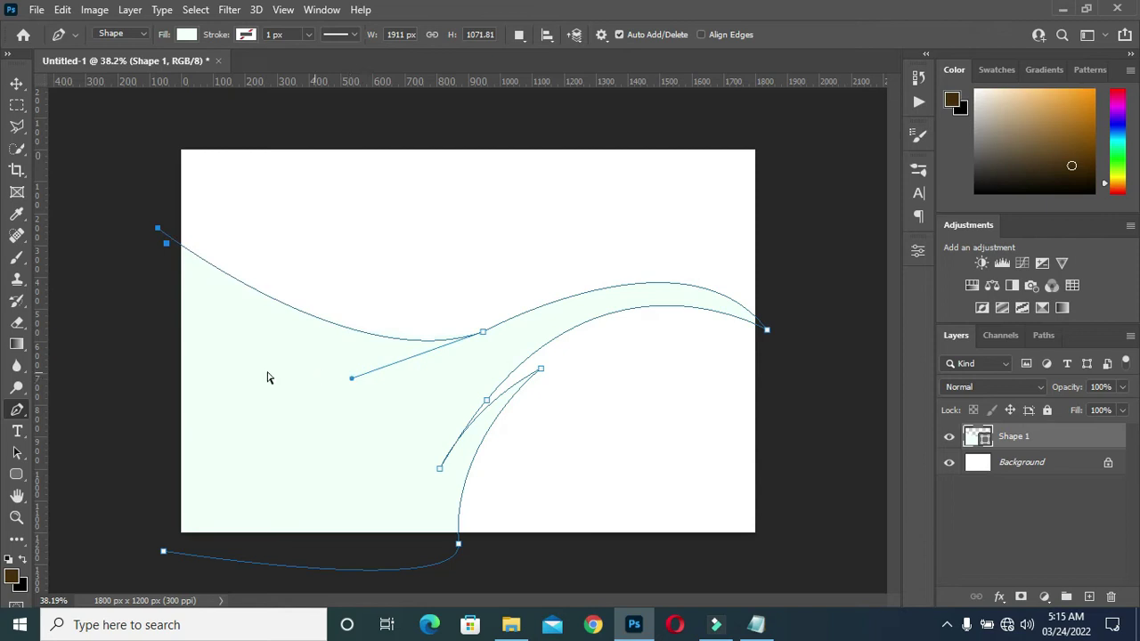
pyautogui.click(159, 231)
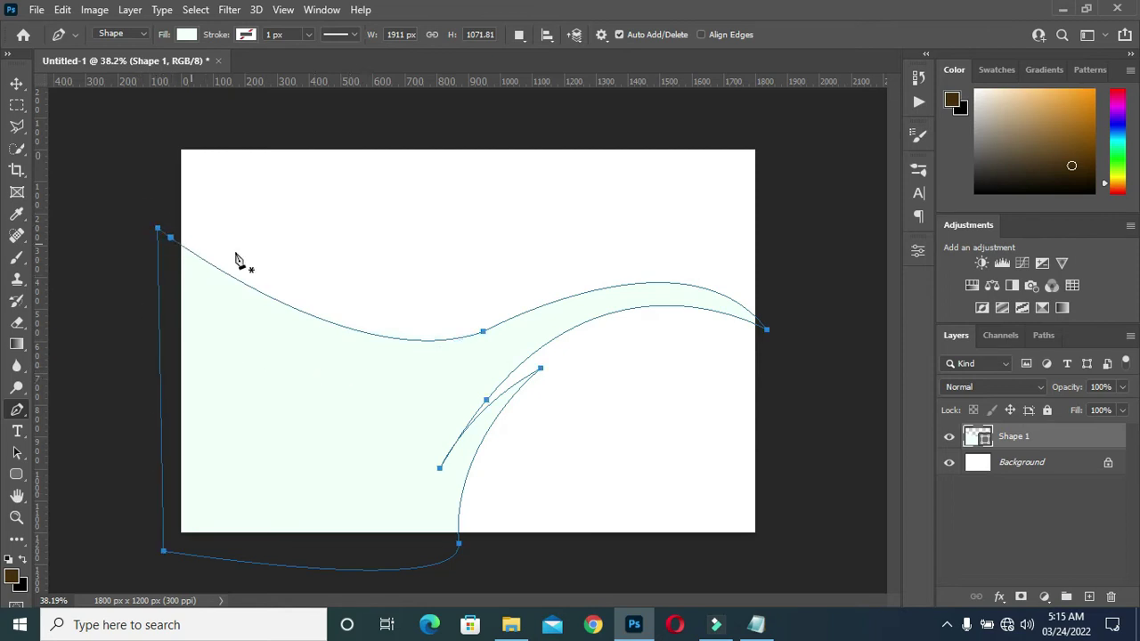
# Reshape the upper wave by lengthening the handle of the right end anchor and the left handle of the centre anchor.
pyautogui.scroll(-2, 438, 387)
pyautogui.scroll(3, 369, 460)
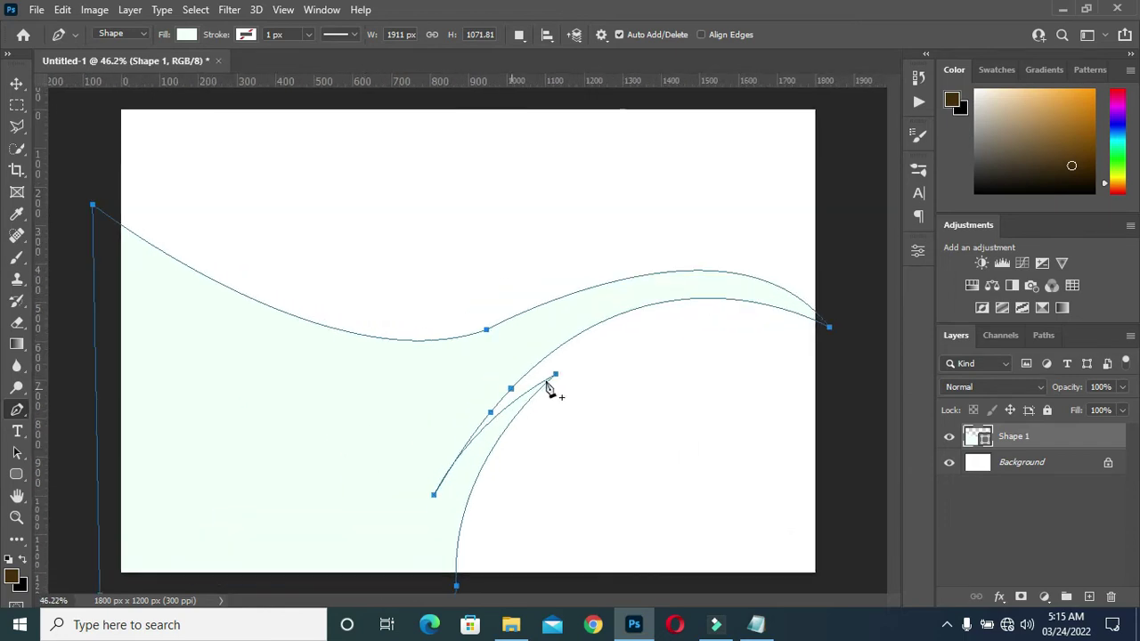
pyautogui.scroll(-1, 437, 490)
pyautogui.scroll(2, 407, 509)
pyautogui.scroll(-1, 451, 419)
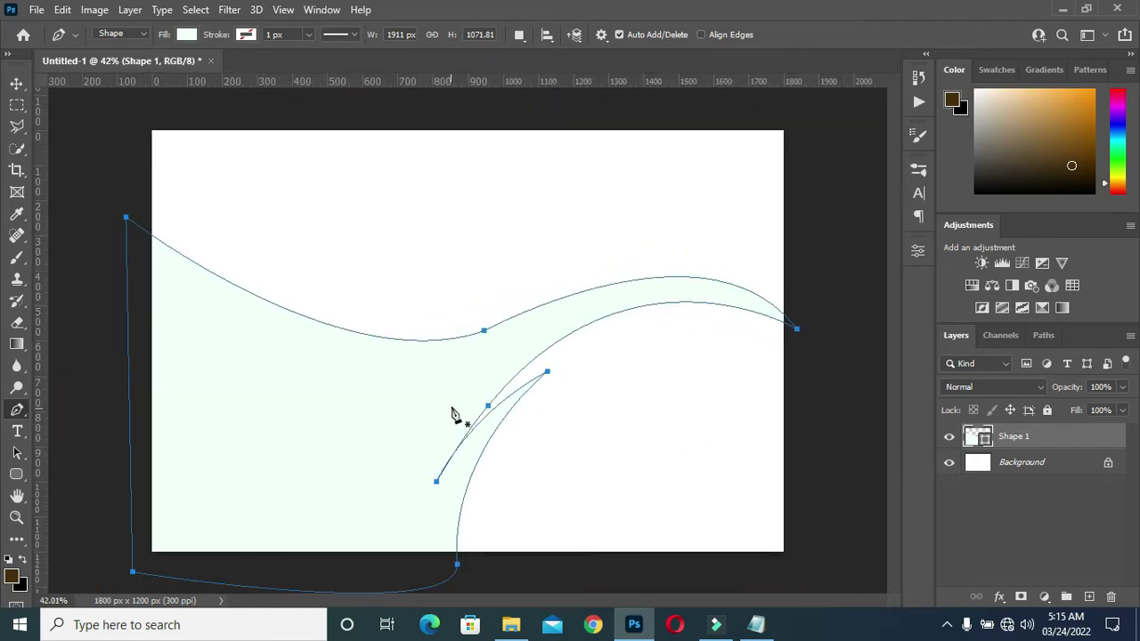
pyautogui.scroll(-1, 454, 410)
pyautogui.scroll(-1, 445, 361)
pyautogui.scroll(3, 448, 354)
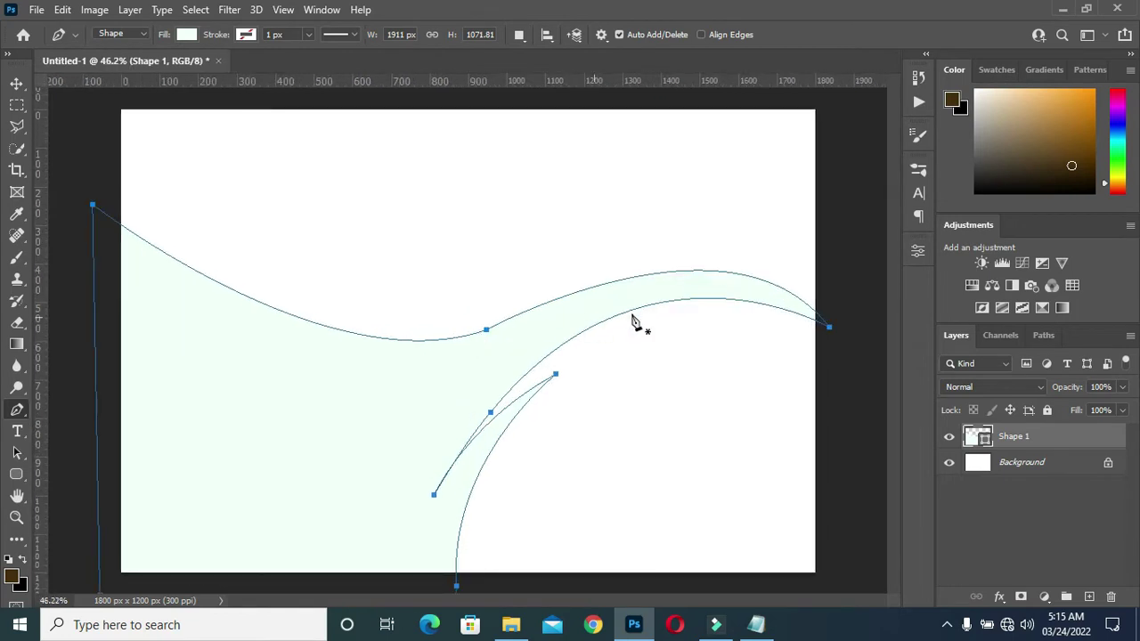
pyautogui.click(832, 331)
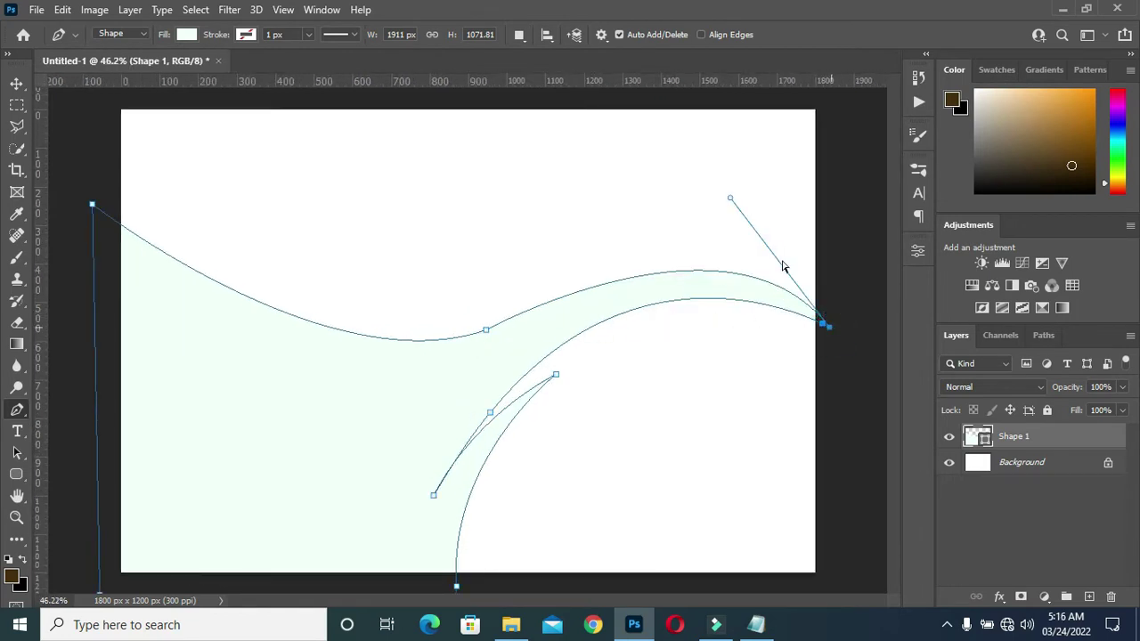
pyautogui.moveTo(731, 202); pyautogui.dragTo(675, 181)
pyautogui.moveTo(486, 331); pyautogui.dragTo(256, 399)
pyautogui.hotkey('ctrl', '-')
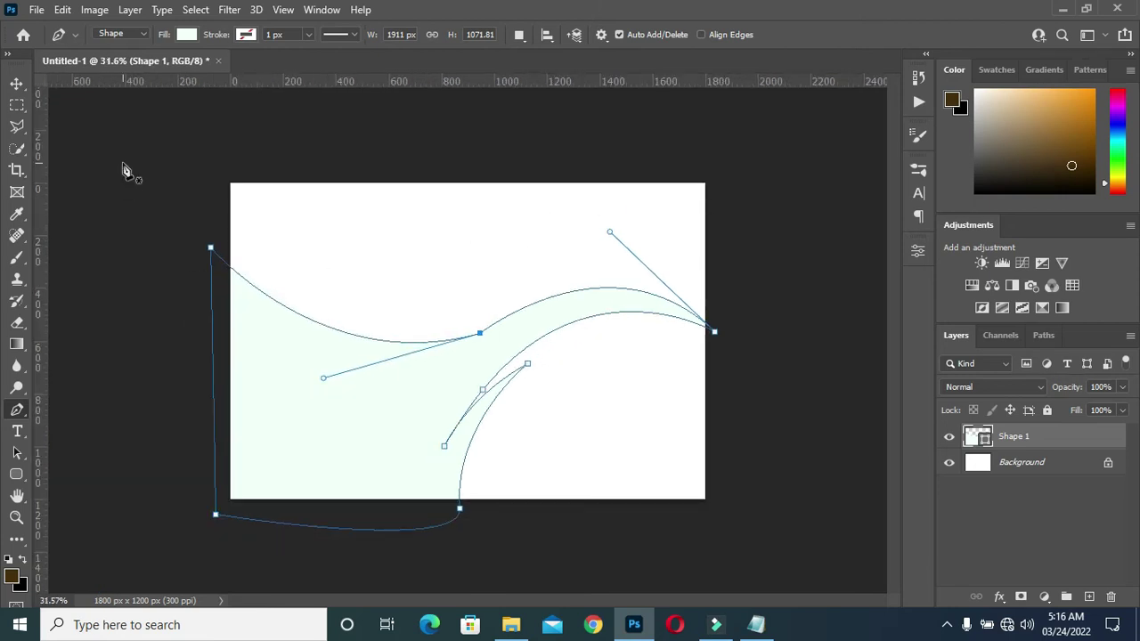
# Add a Gradient Overlay to the Shape 1 layer and move the style dialog clear of the artwork.
pyautogui.click(16, 83)
pyautogui.scroll(3, 472, 281)
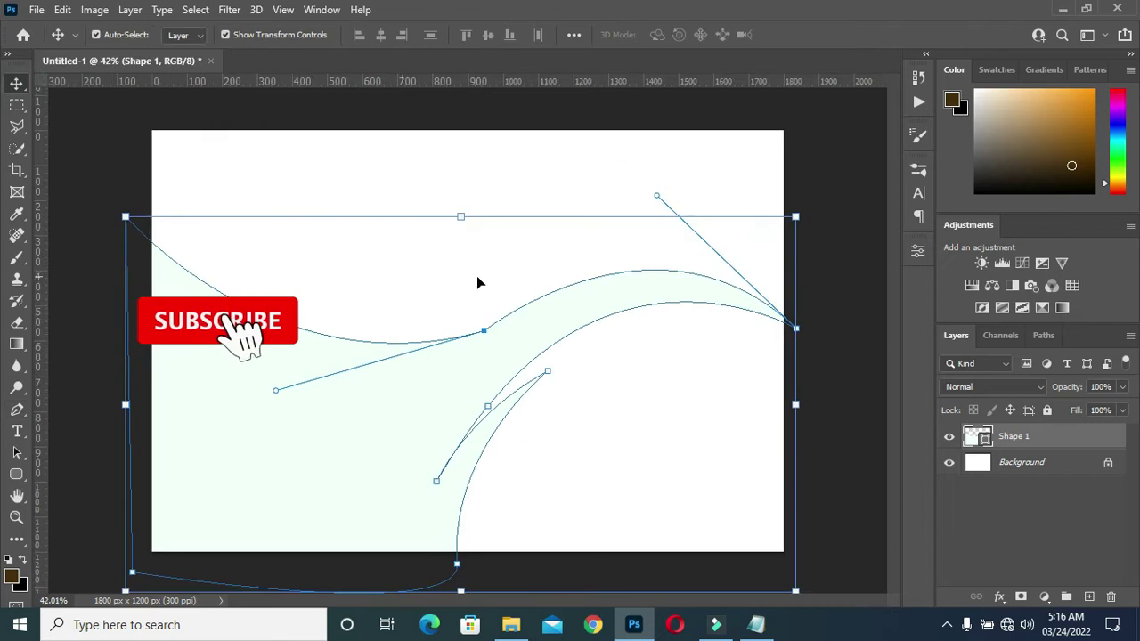
pyautogui.scroll(-4, 459, 367)
pyautogui.scroll(3, 459, 356)
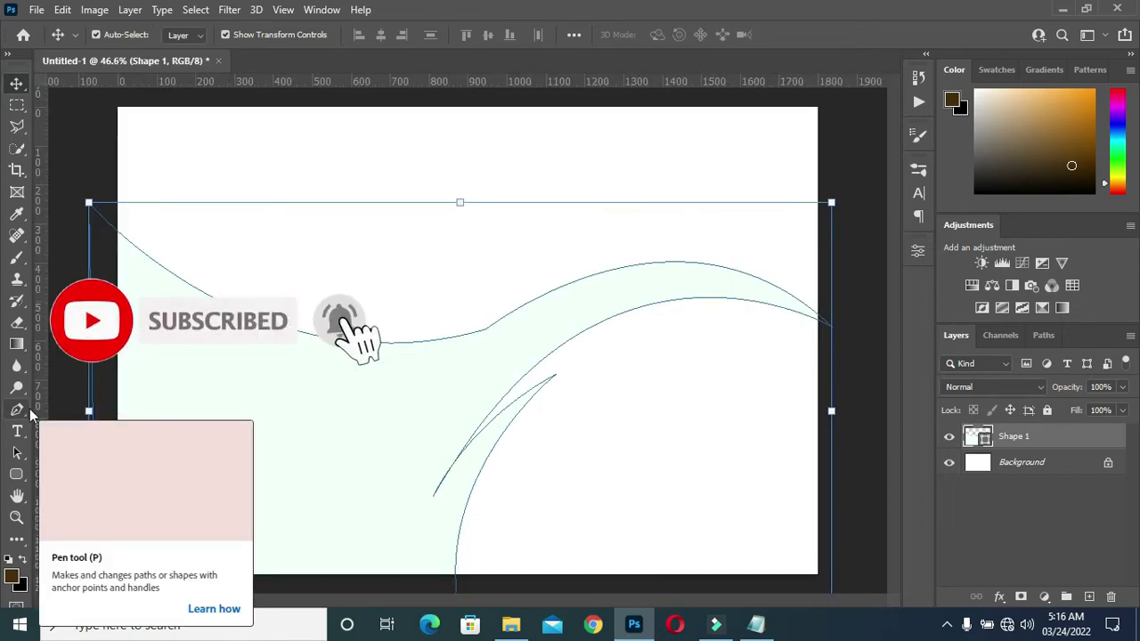
pyautogui.click(1000, 596)
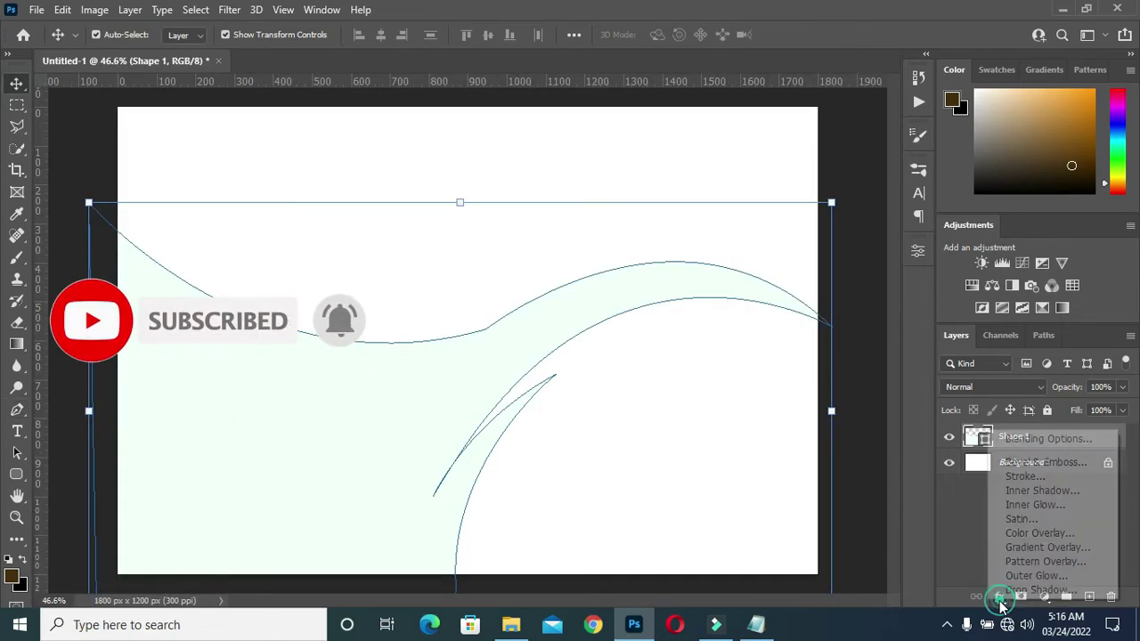
pyautogui.click(1042, 549)
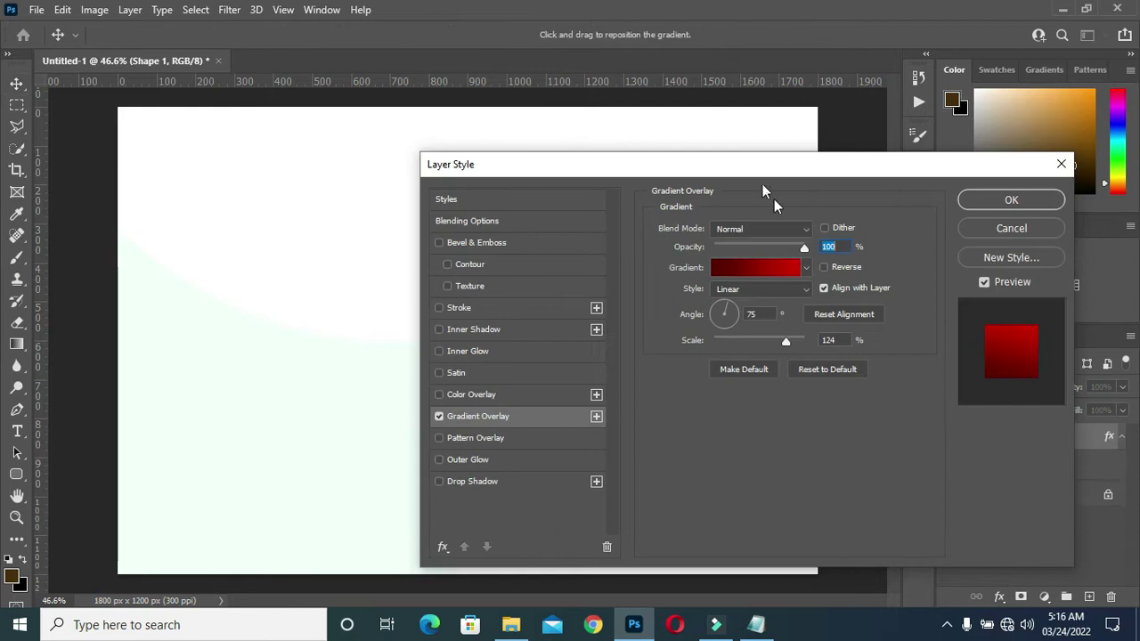
pyautogui.moveTo(758, 169); pyautogui.dragTo(1011, 183)
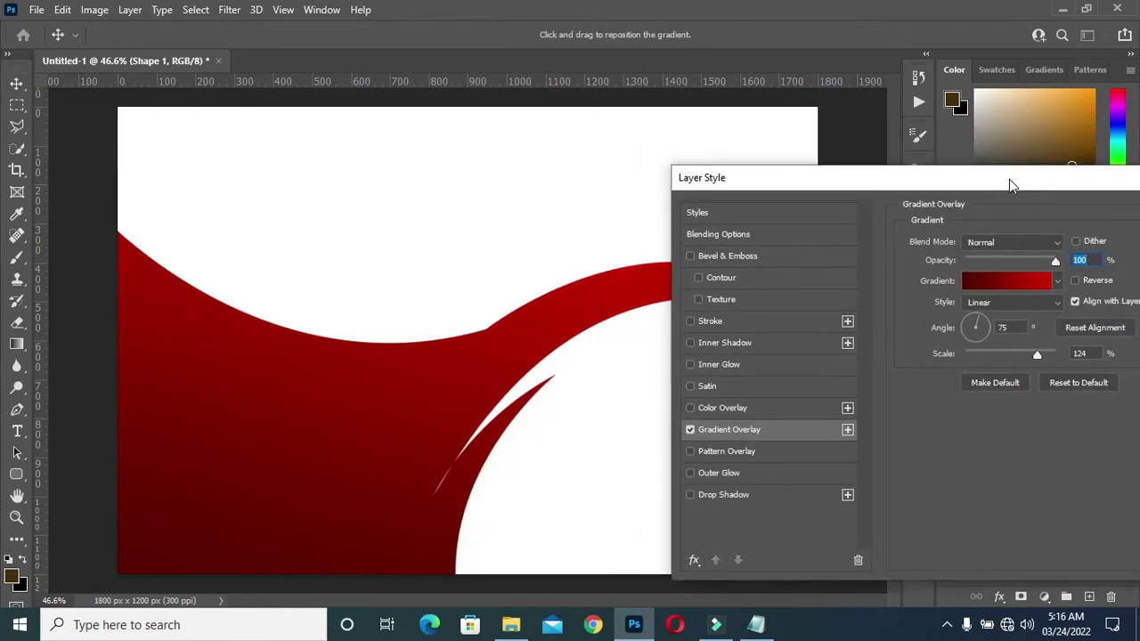
# Delete the orange stop at 0% from the overlay's gradient and confirm dark red 570000 as the colour of the starting stop.
pyautogui.click(1006, 285)
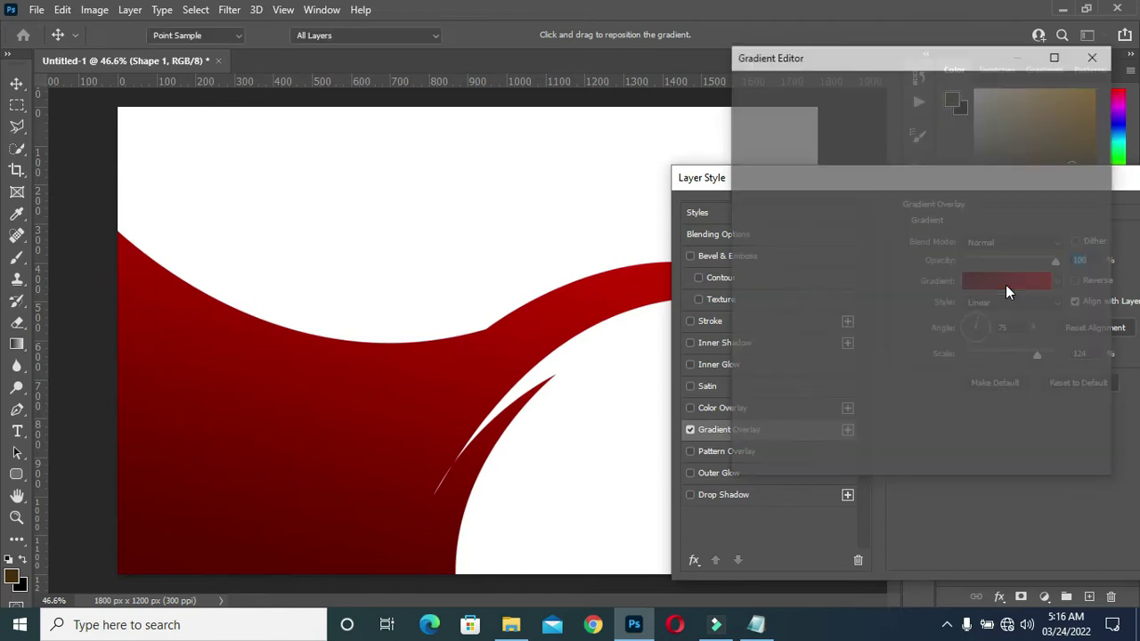
pyautogui.click(751, 364)
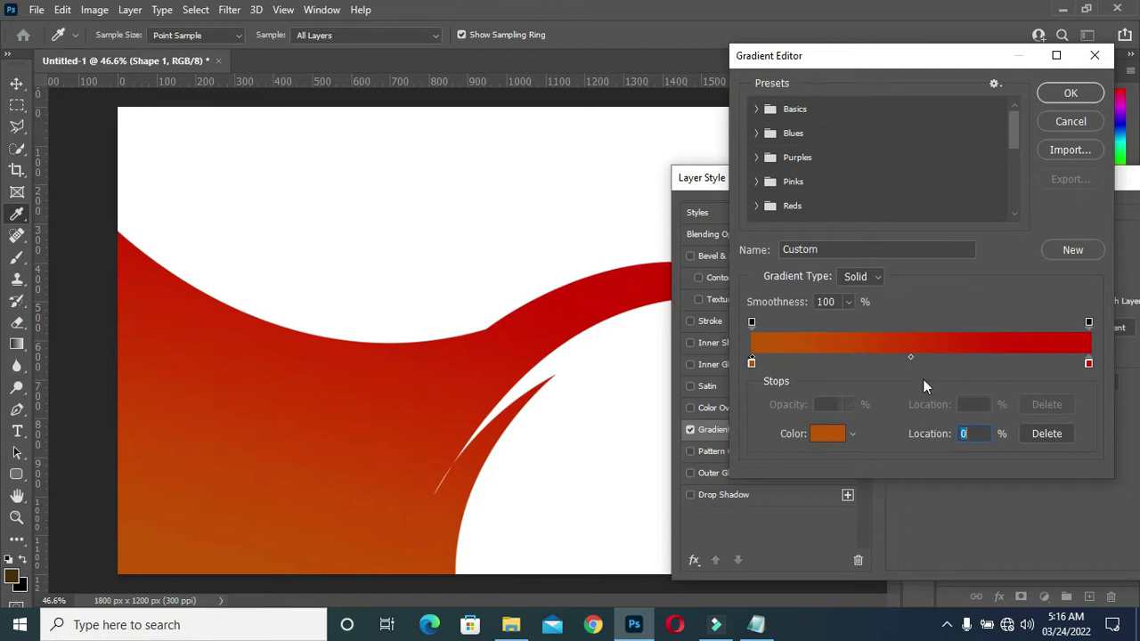
pyautogui.click(1049, 435)
pyautogui.click(752, 363)
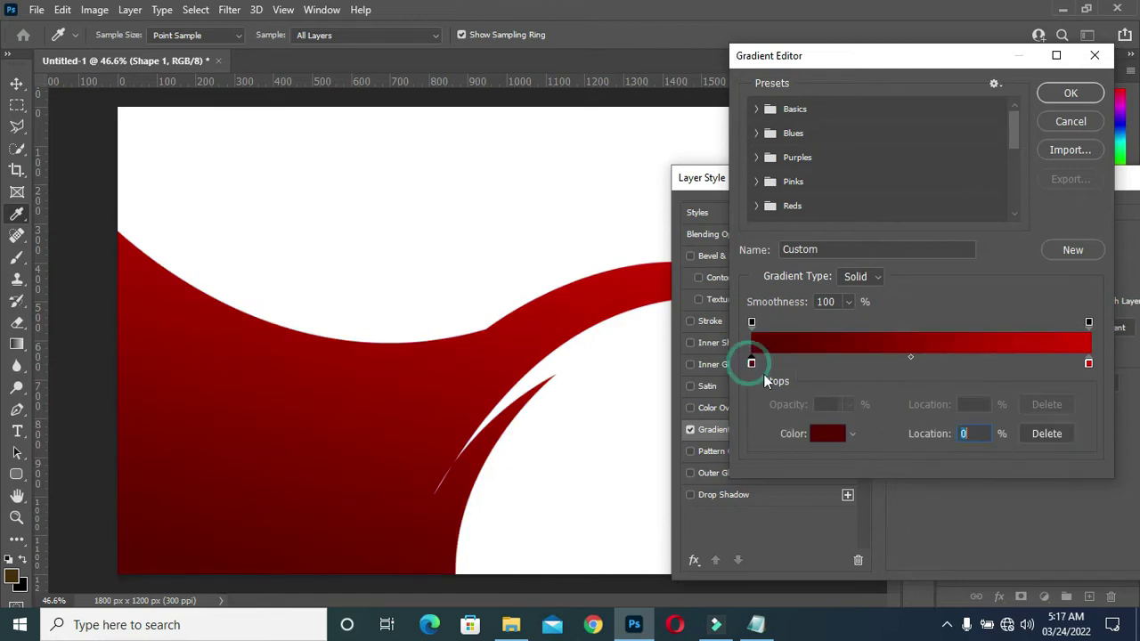
pyautogui.click(833, 434)
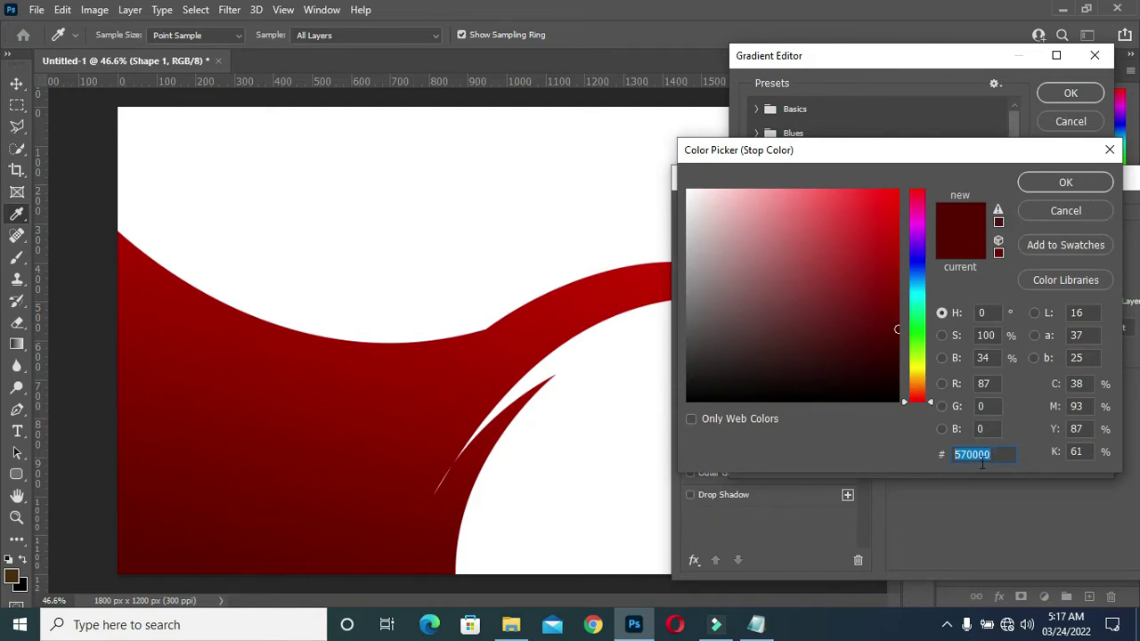
pyautogui.click(1068, 182)
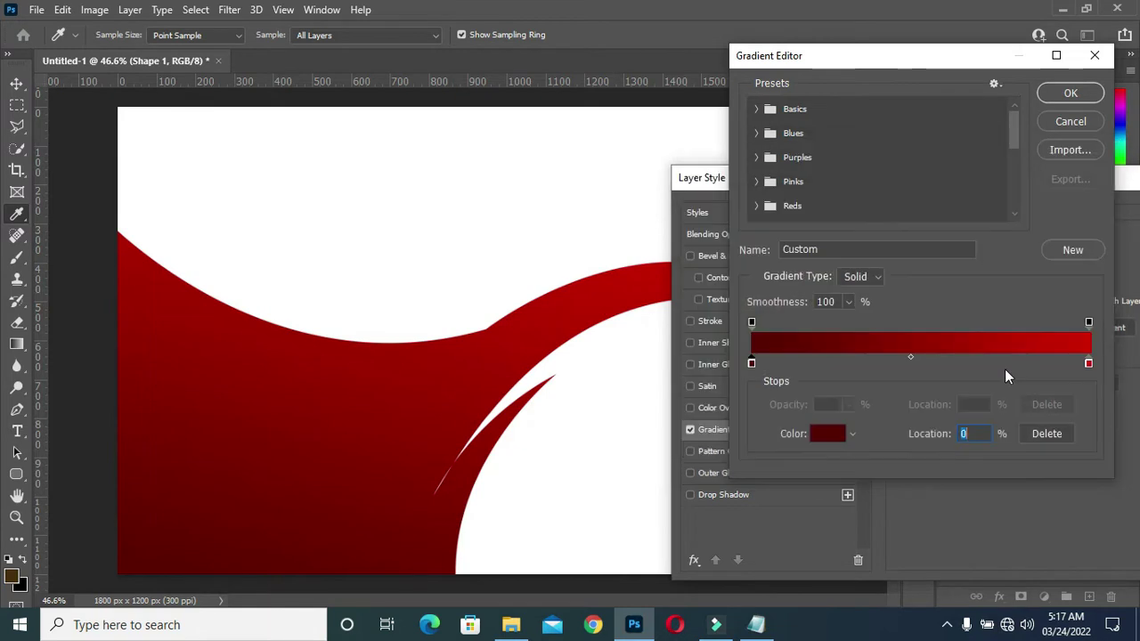
# Confirm red d30000 as the colour of the gradient's ending stop and accept the edited gradient.
pyautogui.click(1089, 363)
pyautogui.click(826, 434)
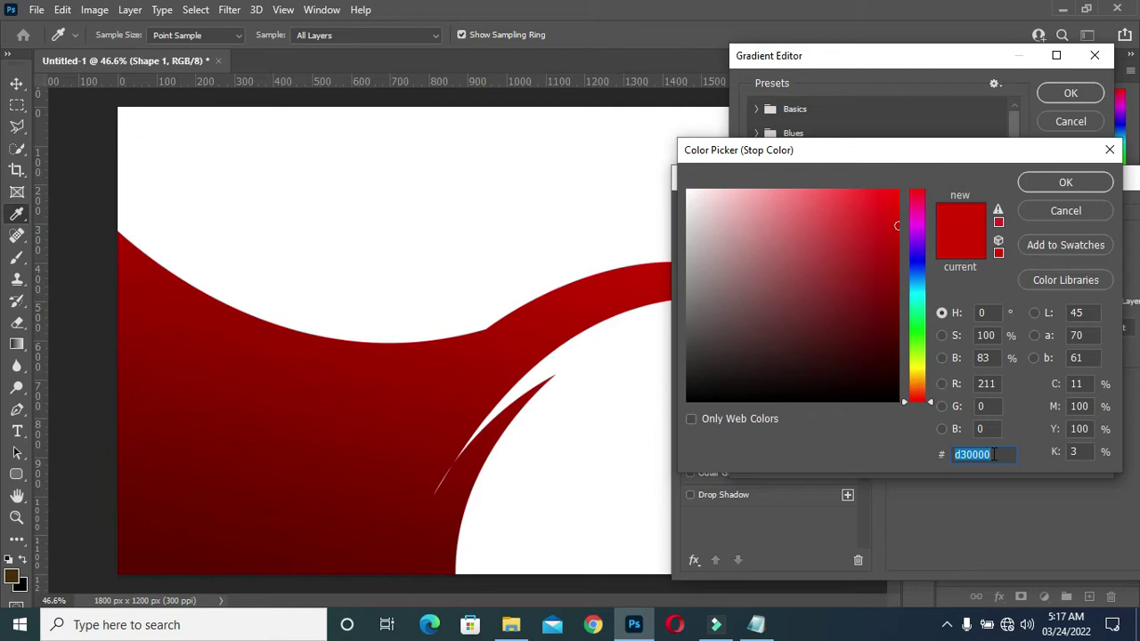
pyautogui.click(1069, 183)
pyautogui.click(1070, 93)
# Add a Drop Shadow to the Shape 1 layer and move the style dialog clear of the artwork.
pyautogui.moveTo(1095, 183); pyautogui.dragTo(1065, 123)
pyautogui.click(691, 437)
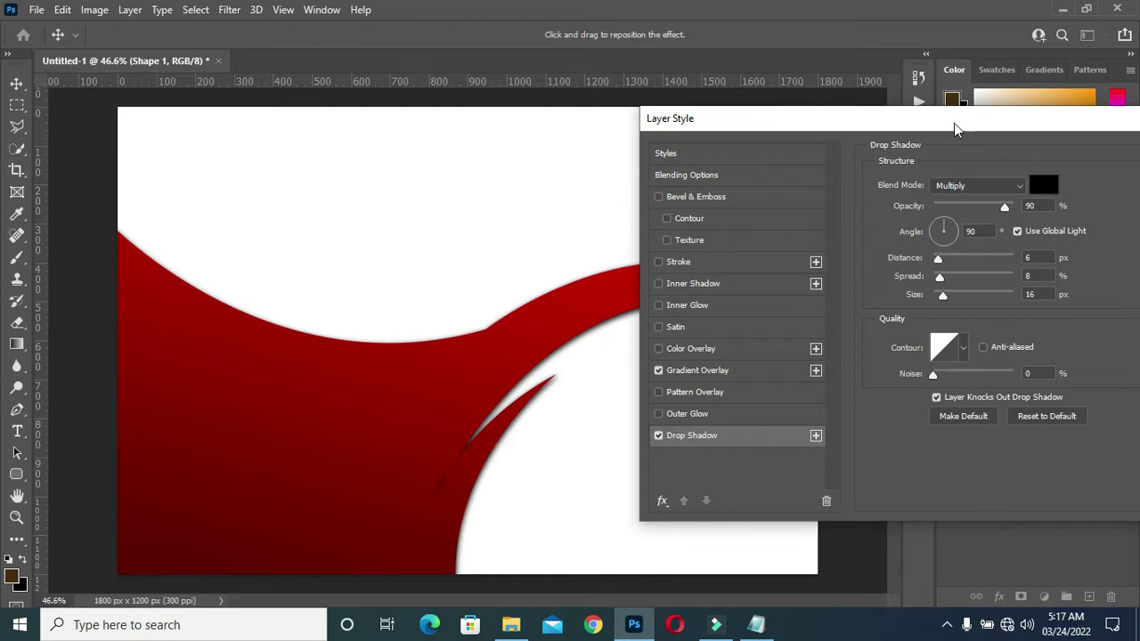
pyautogui.moveTo(952, 119); pyautogui.dragTo(1068, 171)
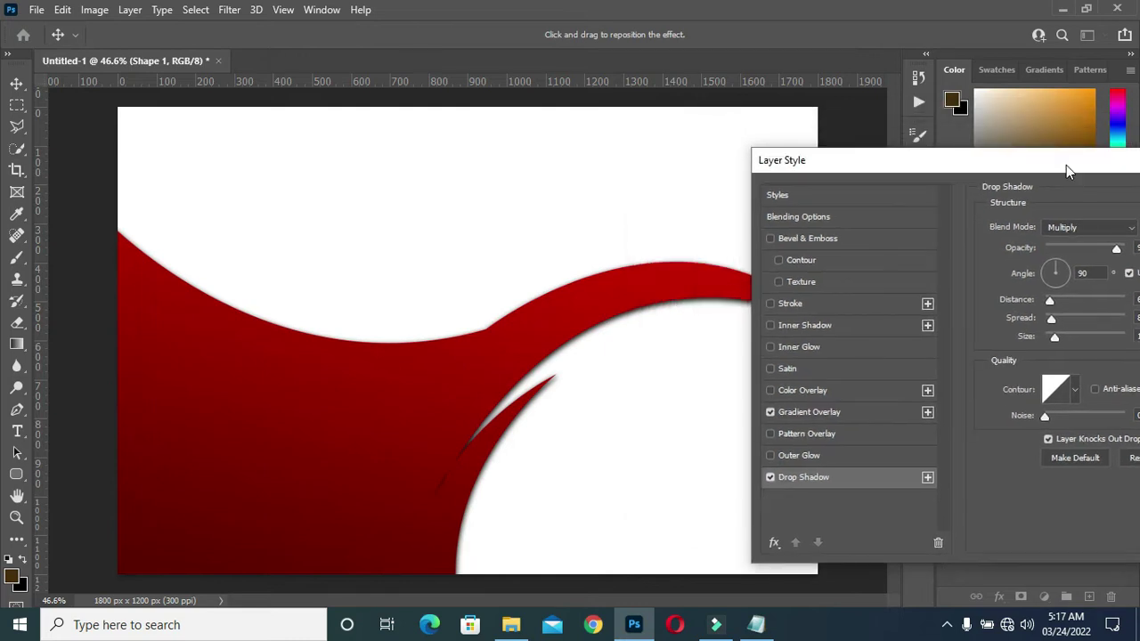
# Slightly reduce the drop shadow's size, lower its opacity and apply the layer styles.
pyautogui.click(1055, 338)
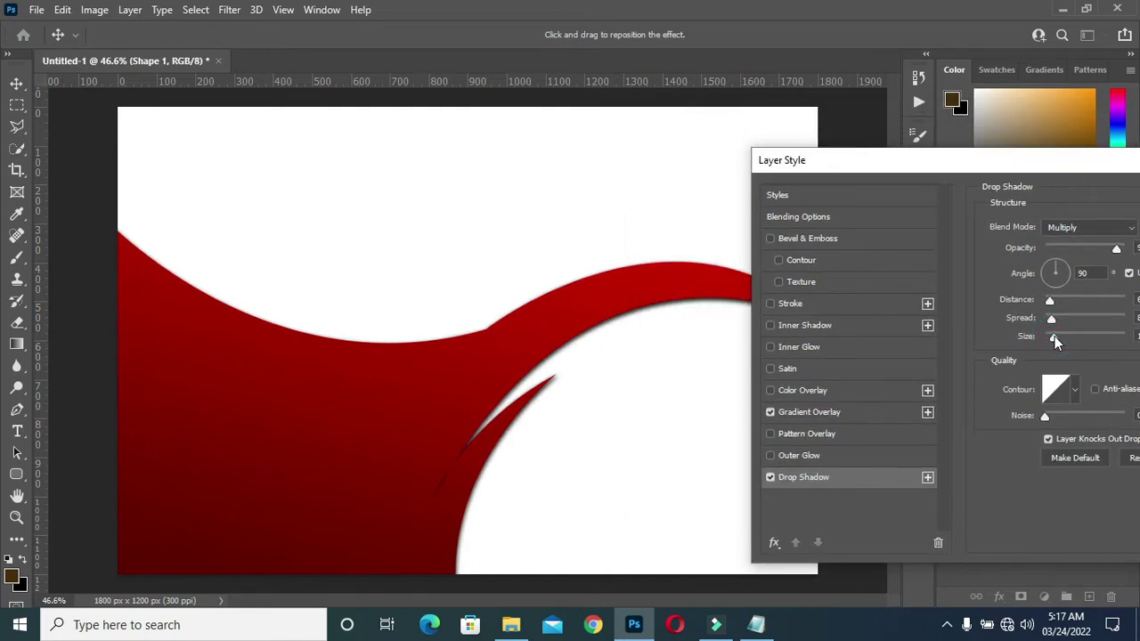
pyautogui.click(1054, 338)
pyautogui.moveTo(1117, 252); pyautogui.dragTo(1096, 252)
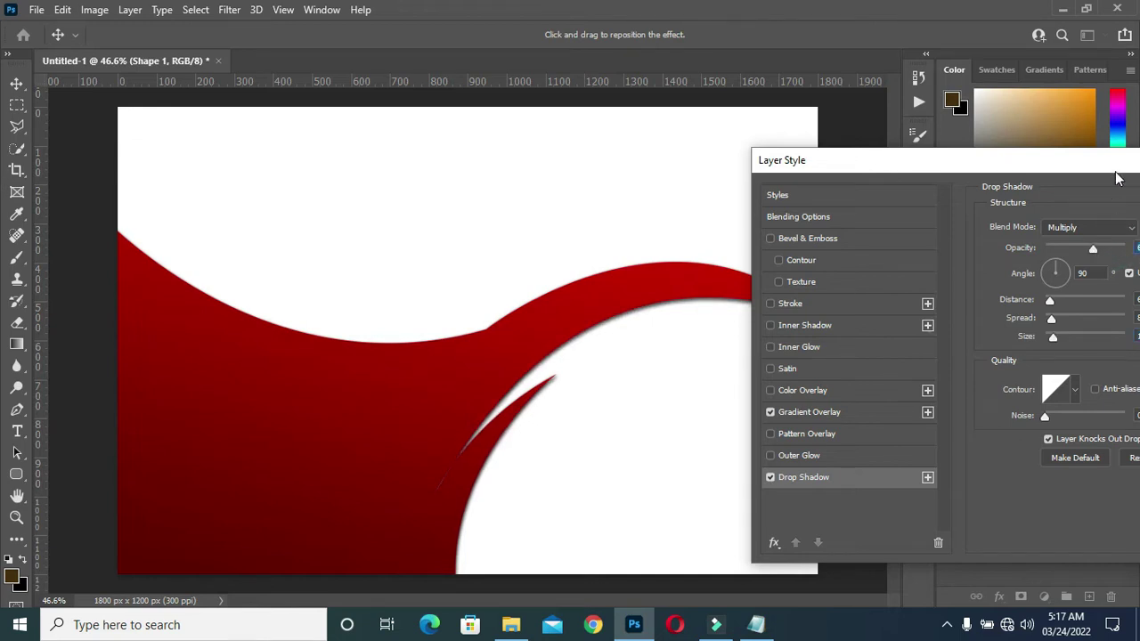
pyautogui.moveTo(1108, 163); pyautogui.dragTo(832, 154)
pyautogui.click(1066, 186)
# Nudge the Shape 1 layer up by about 23 px and deselect it.
pyautogui.hotkey('ctrl', '0')
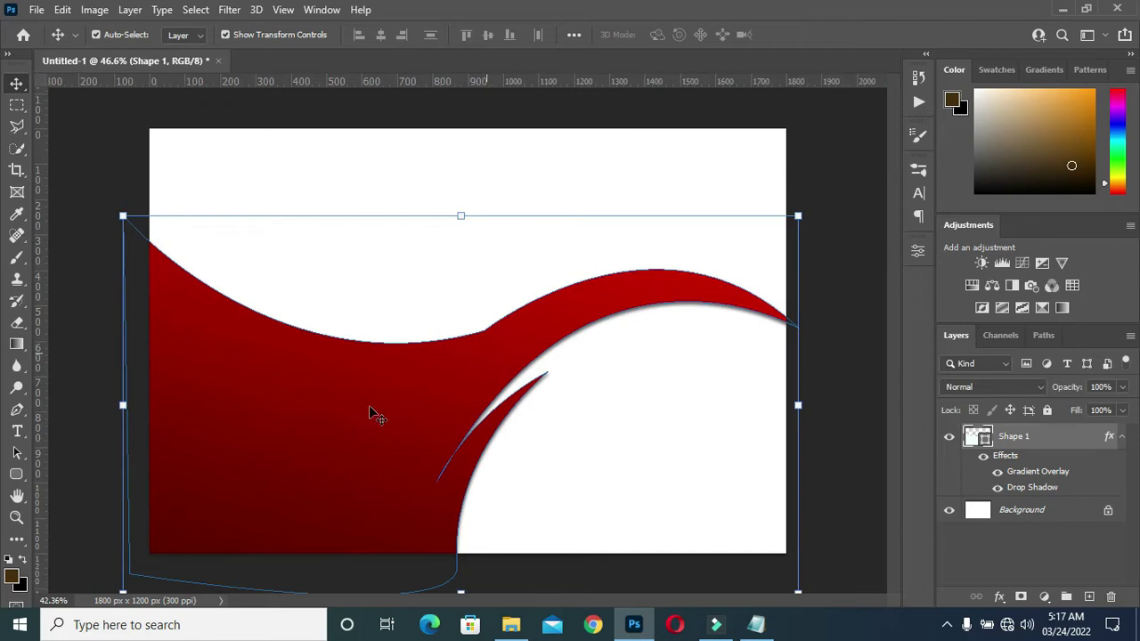
pyautogui.scroll(-1, 357, 414)
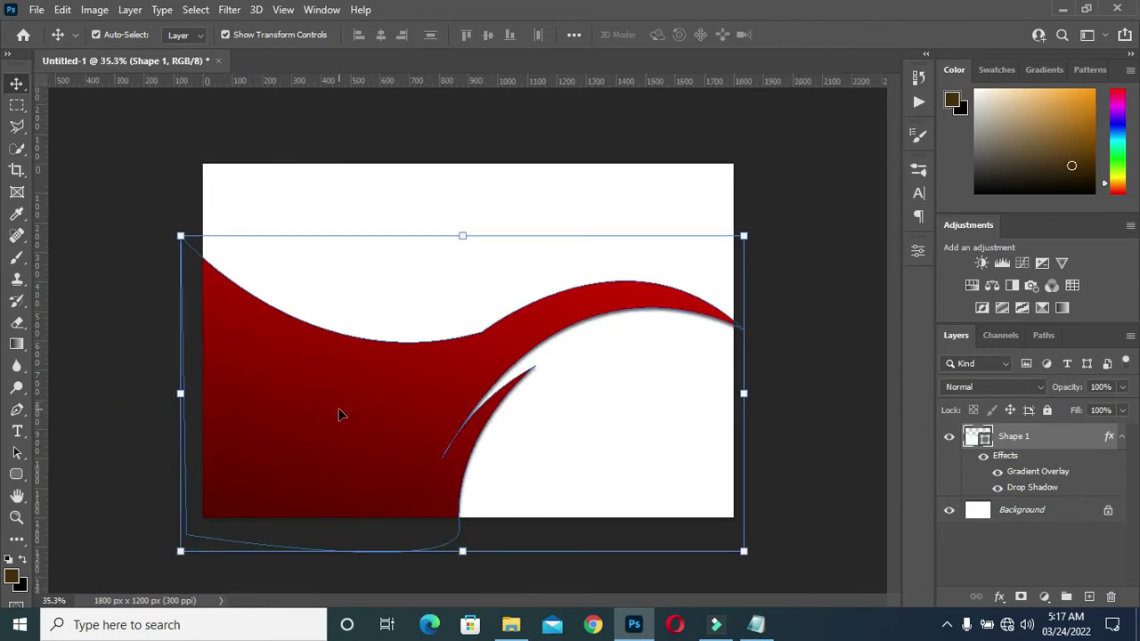
pyautogui.press('Up')
pyautogui.press('Up')
pyautogui.press('Up')
pyautogui.press('Up')
pyautogui.press('Up')
pyautogui.press('Up')
pyautogui.press('Up')
pyautogui.press('Up')
pyautogui.press('Up')
pyautogui.press('Up')
pyautogui.press('Up')
pyautogui.press('Up')
pyautogui.press('Up')
pyautogui.press('Up')
pyautogui.press('Up')
pyautogui.press('Up')
pyautogui.press('Up')
pyautogui.press('Up')
pyautogui.press('Up')
pyautogui.press('Up')
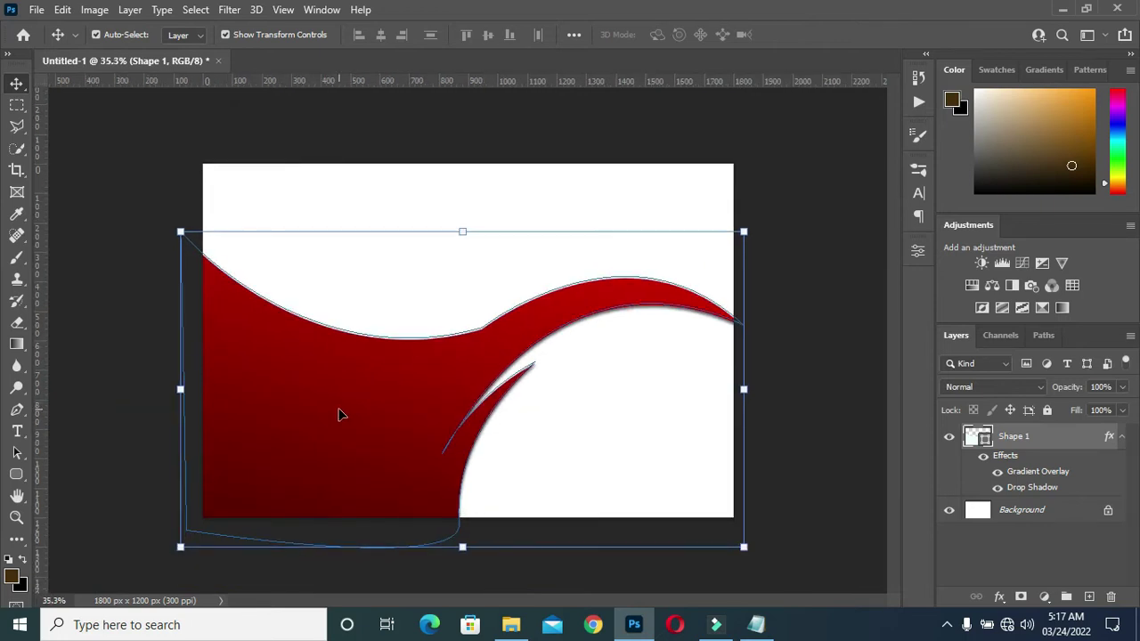
pyautogui.press('Up')
pyautogui.press('Up')
pyautogui.press('Up')
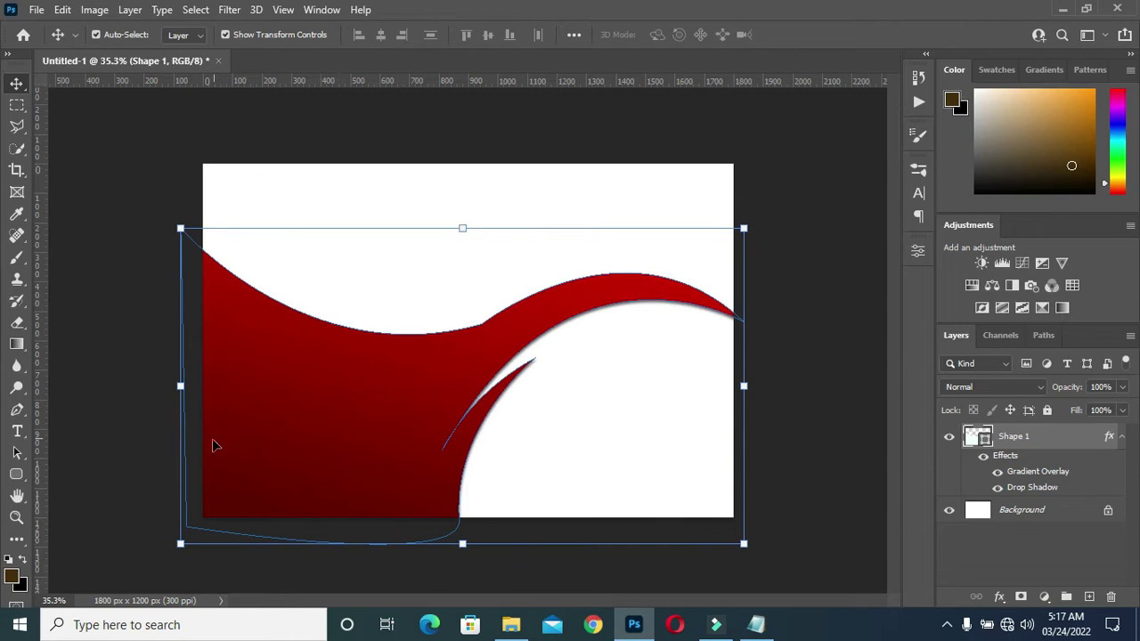
pyautogui.scroll(2, 299, 399)
pyautogui.scroll(-1, 179, 410)
pyautogui.click(96, 412)
pyautogui.scroll(-1, 402, 413)
pyautogui.scroll(3, 460, 365)
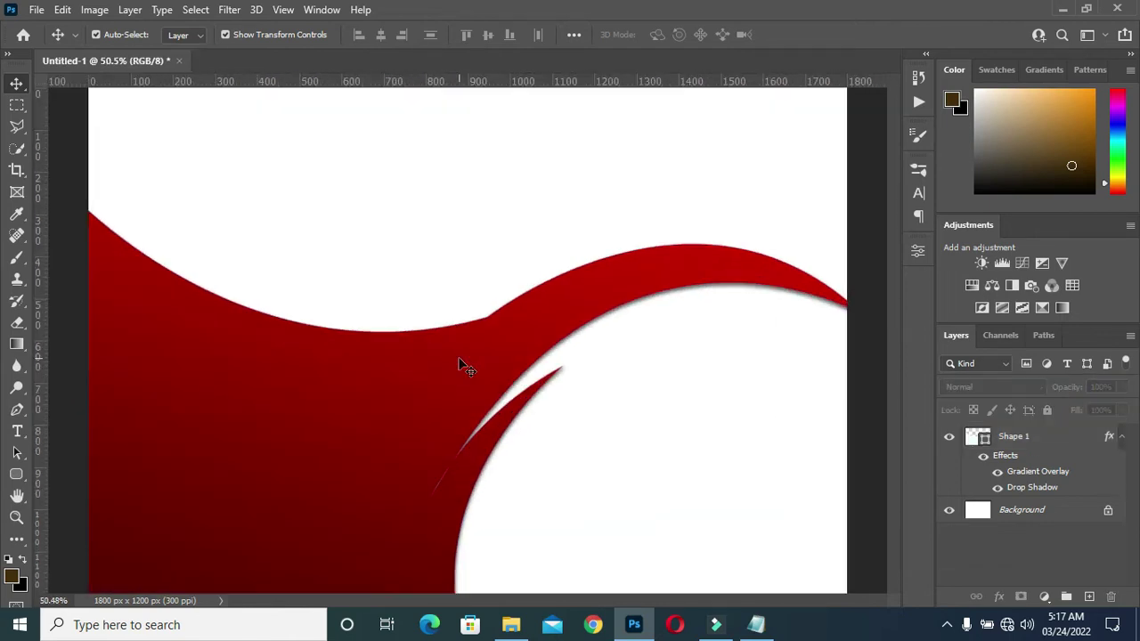
# Refine the left part of Shape 1's upper wave by shortening and steepening the centre anchor's left handle, and deselect the layer.
pyautogui.click(16, 410)
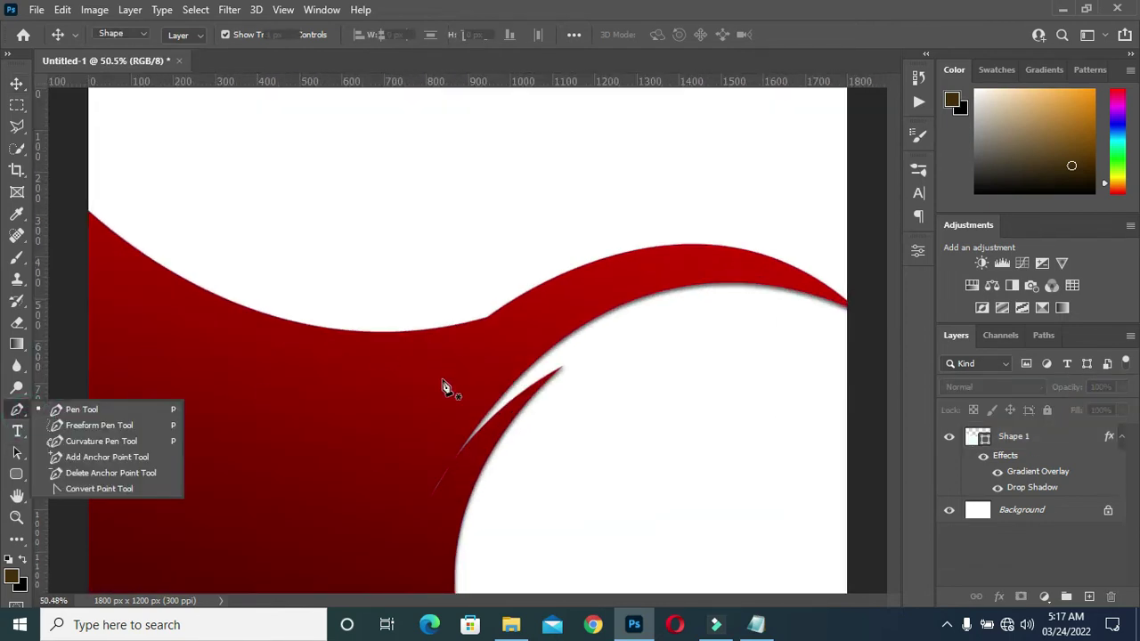
pyautogui.click(476, 338)
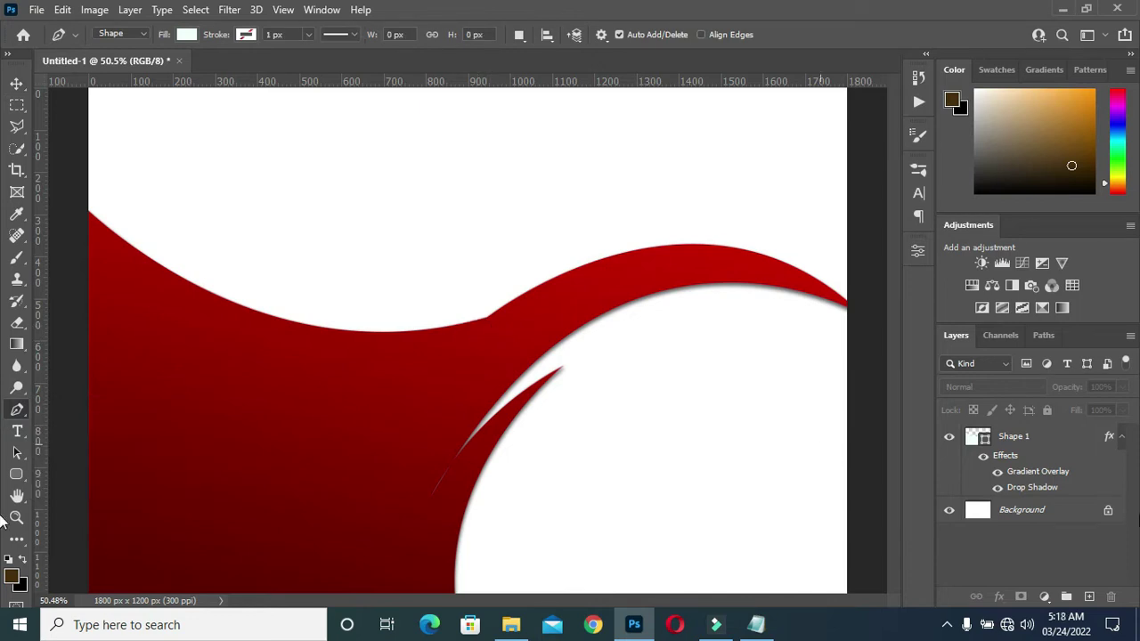
pyautogui.click(1121, 436)
pyautogui.click(1034, 437)
pyautogui.keyDown('ctrl'); pyautogui.click(486, 316); pyautogui.keyUp('ctrl')
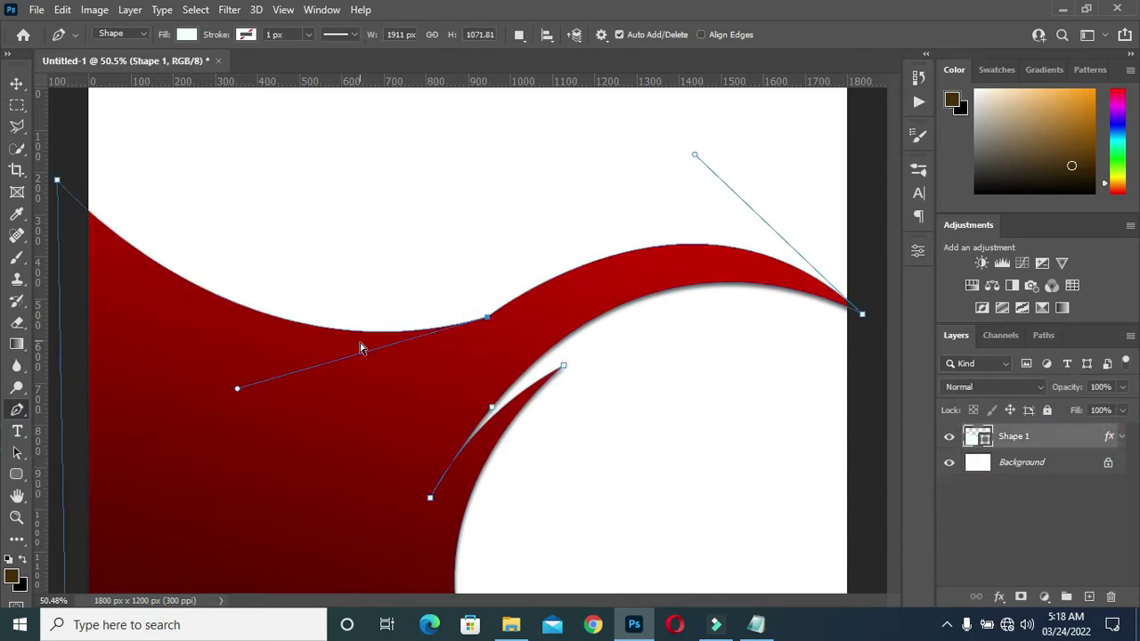
pyautogui.scroll(-1, 249, 383)
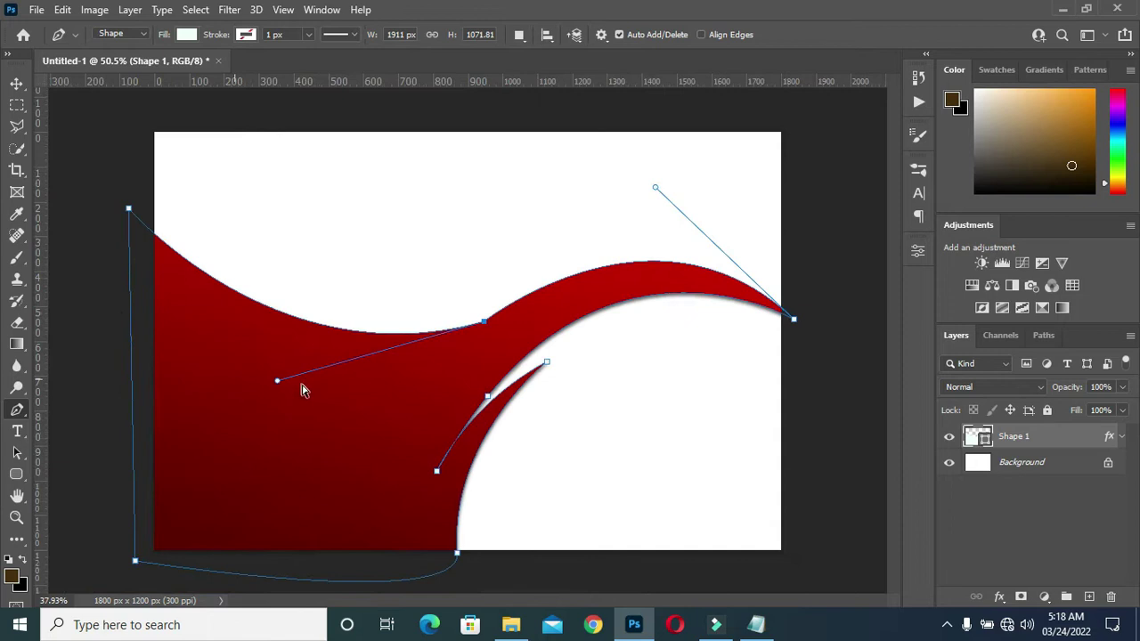
pyautogui.moveTo(258, 389); pyautogui.dragTo(299, 402)
pyautogui.scroll(-2, 541, 297)
pyautogui.scroll(1, 392, 366)
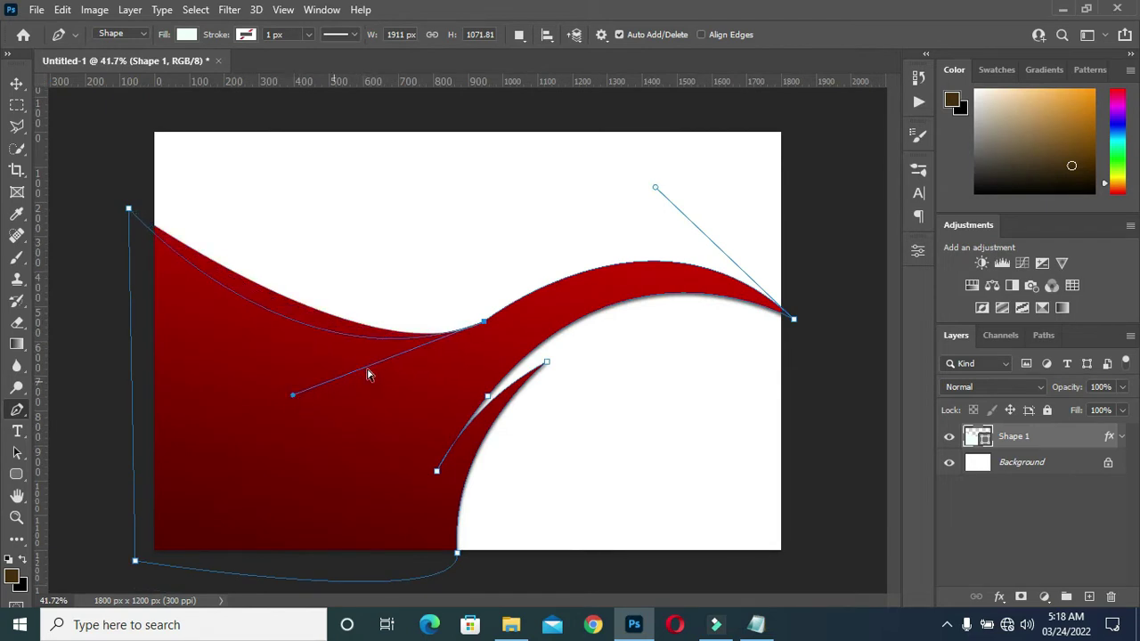
pyautogui.scroll(-2, 505, 333)
pyautogui.click(16, 83)
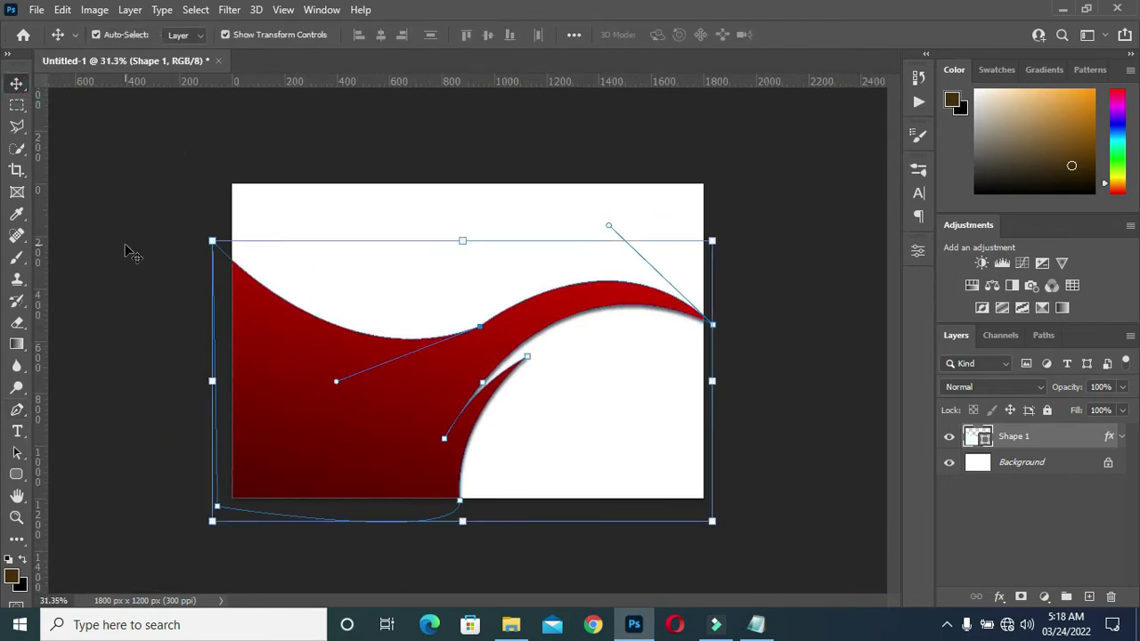
pyautogui.click(129, 254)
# Draw a new pen curve from outside the canvas's left edge to the wave's centre, following the red edge, and remove the end anchor's outgoing handle.
pyautogui.scroll(2, 377, 321)
pyautogui.scroll(-1, 365, 318)
pyautogui.scroll(1, 294, 338)
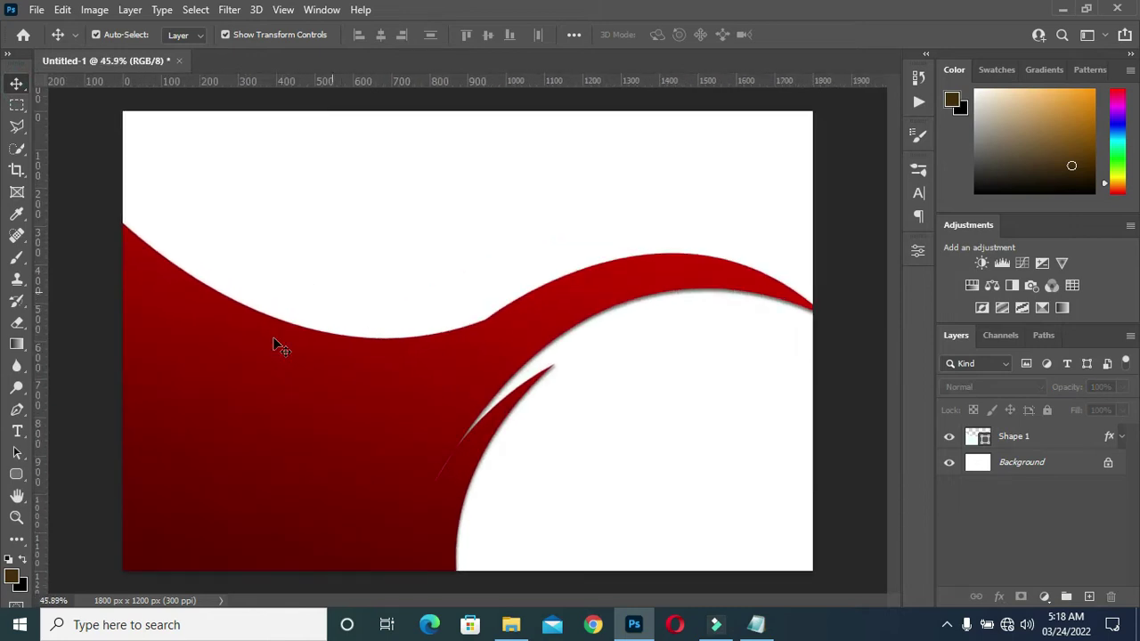
pyautogui.click(22, 410)
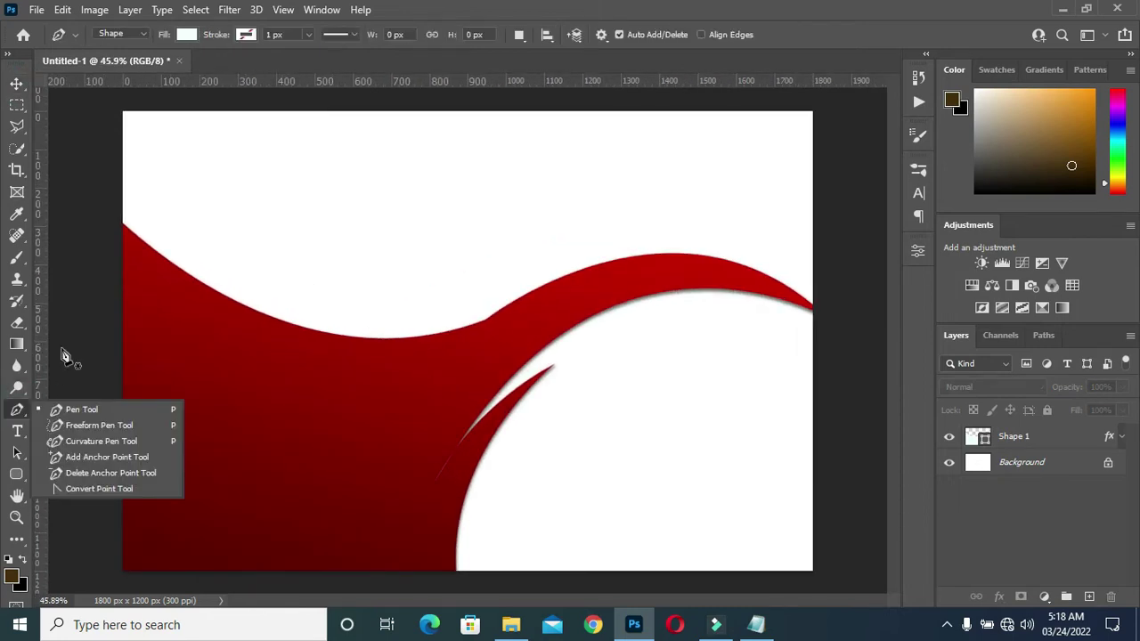
pyautogui.click(79, 408)
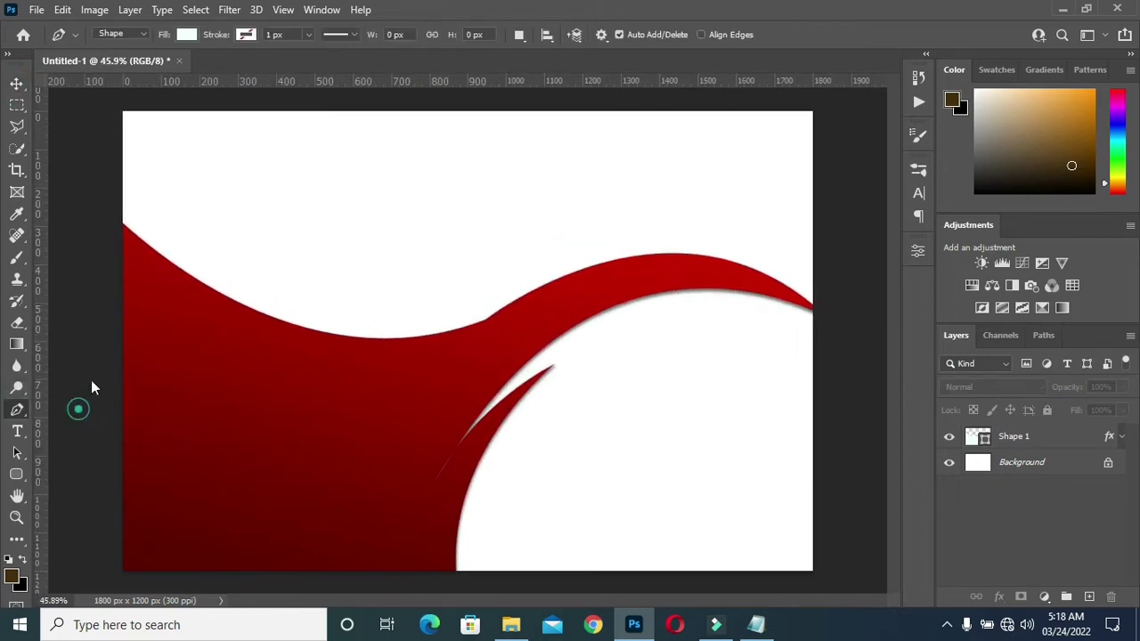
pyautogui.click(99, 170)
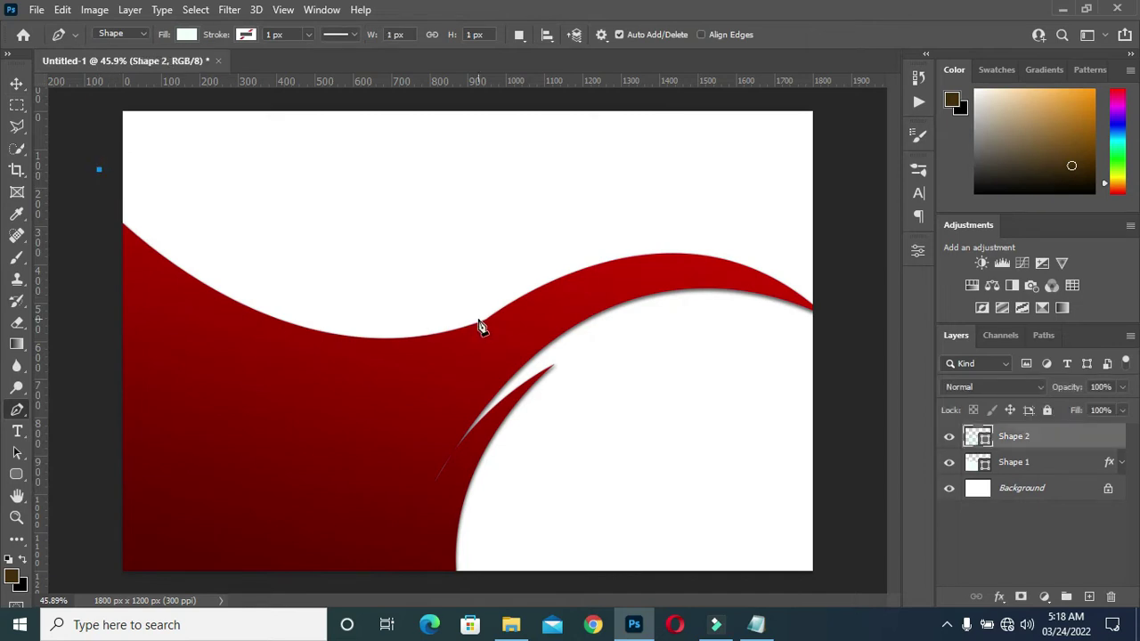
pyautogui.moveTo(478, 319); pyautogui.dragTo(731, 253)
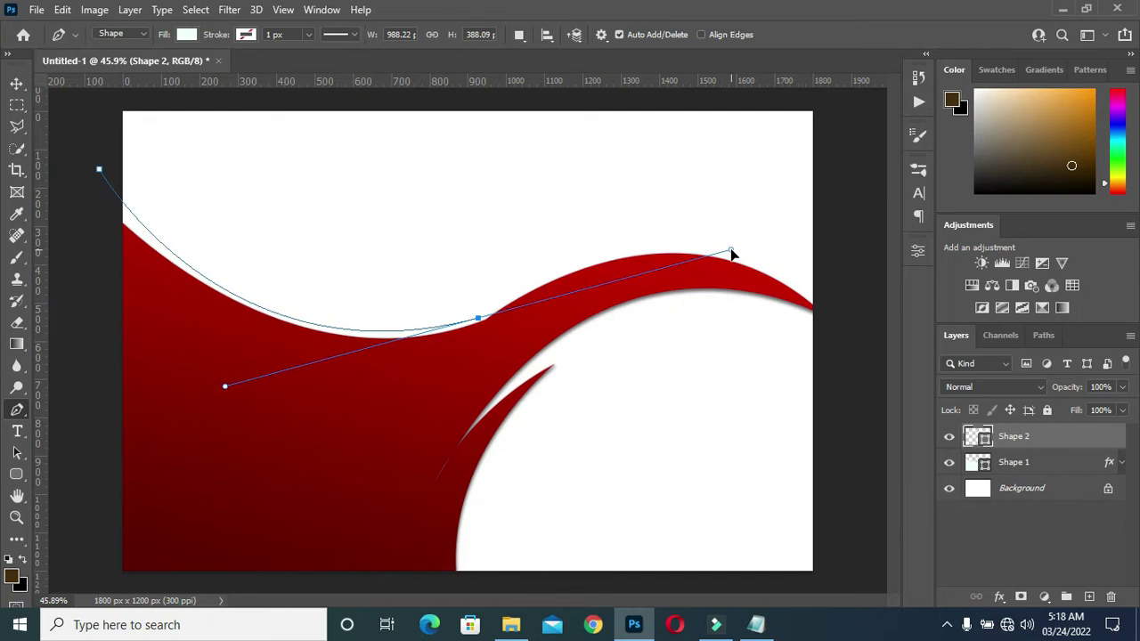
pyautogui.moveTo(731, 255); pyautogui.dragTo(737, 260)
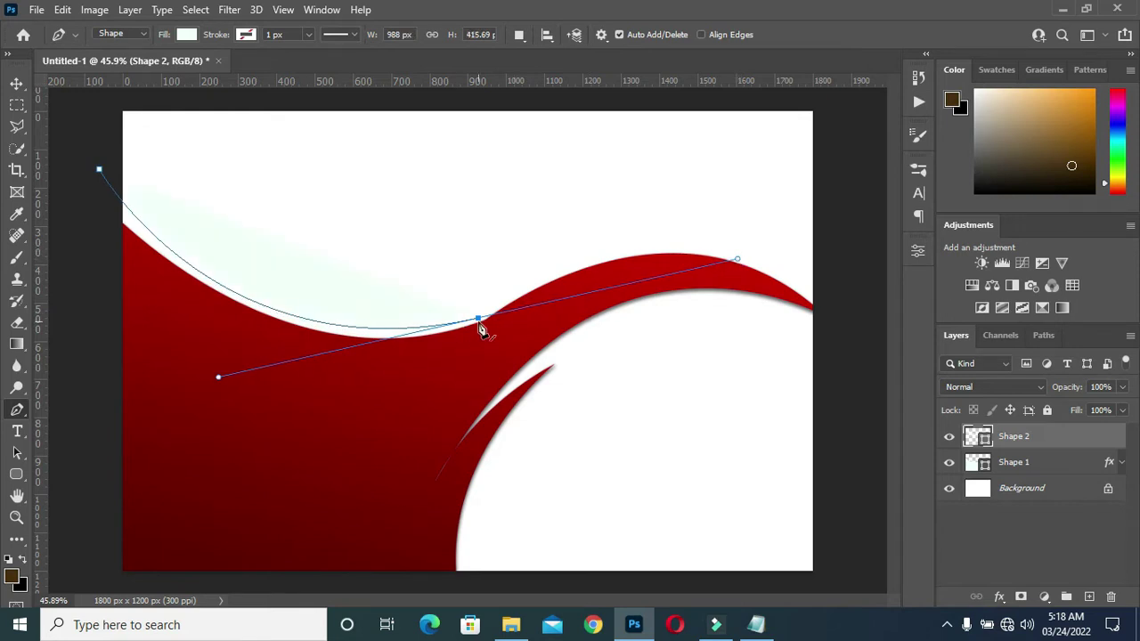
pyautogui.keyDown('alt'); pyautogui.click(478, 319); pyautogui.keyUp('alt')
# Close the new shape as a thin crescent through a curved anchor above its starting point, adjusting that anchor and its handle.
pyautogui.moveTo(102, 133); pyautogui.dragTo(4, 5)
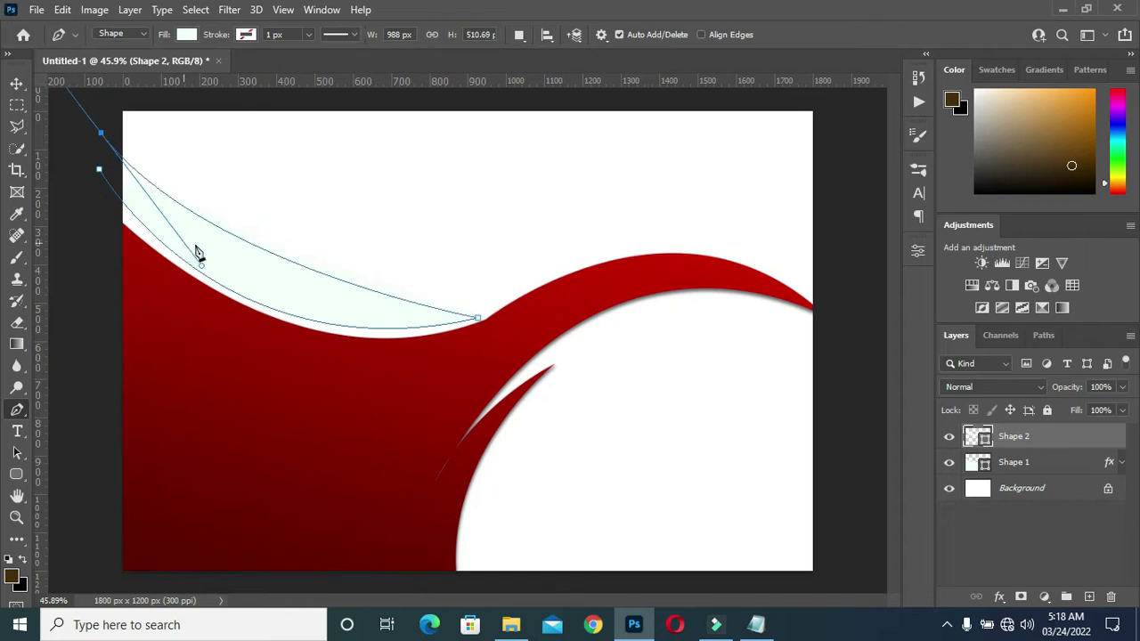
pyautogui.moveTo(201, 267); pyautogui.dragTo(230, 358)
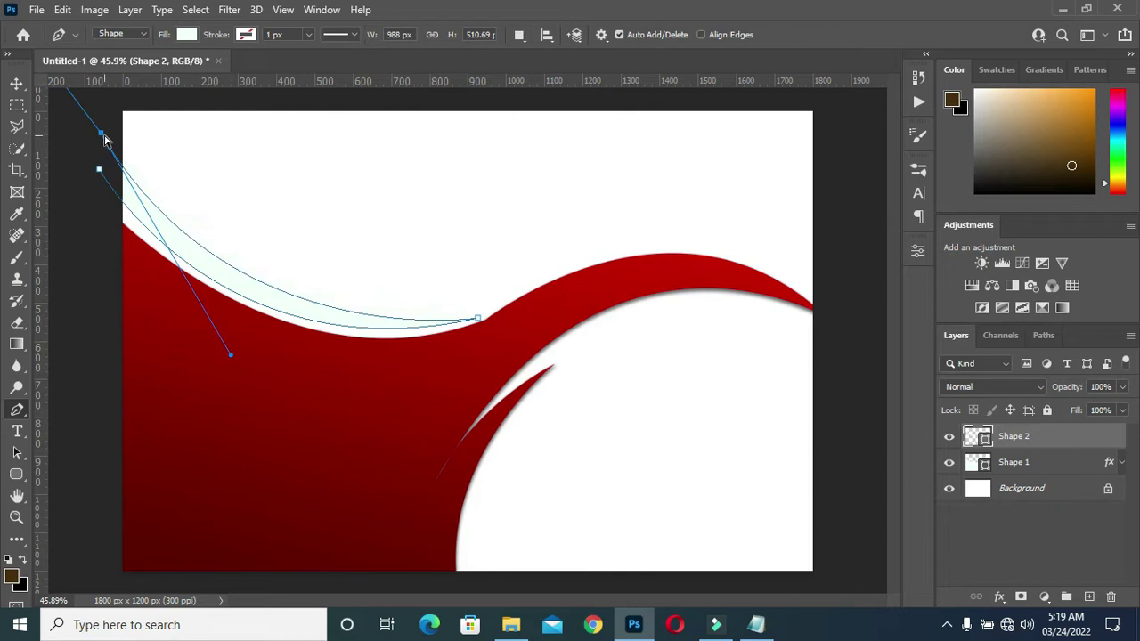
pyautogui.moveTo(102, 135); pyautogui.dragTo(99, 131)
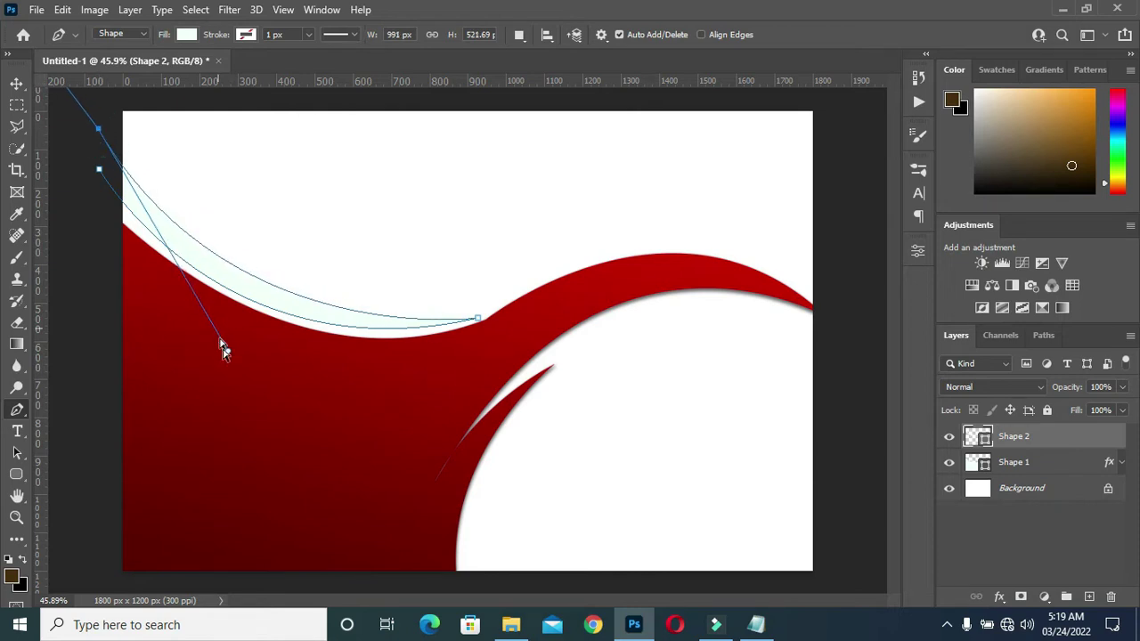
pyautogui.moveTo(230, 350); pyautogui.dragTo(262, 373)
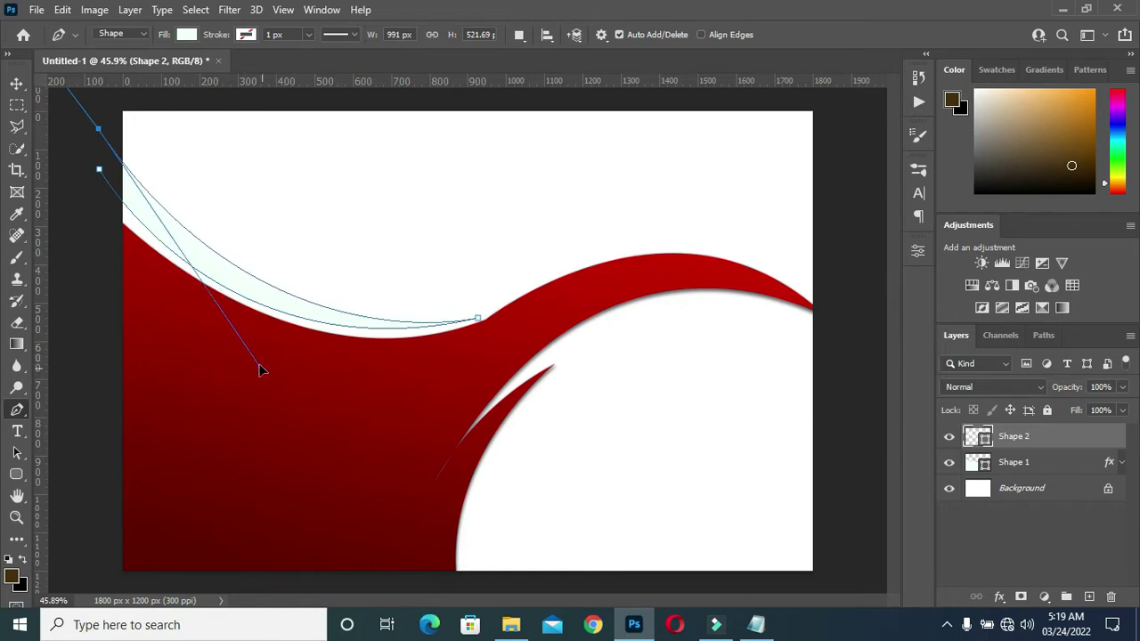
pyautogui.click(99, 131)
pyautogui.click(100, 170)
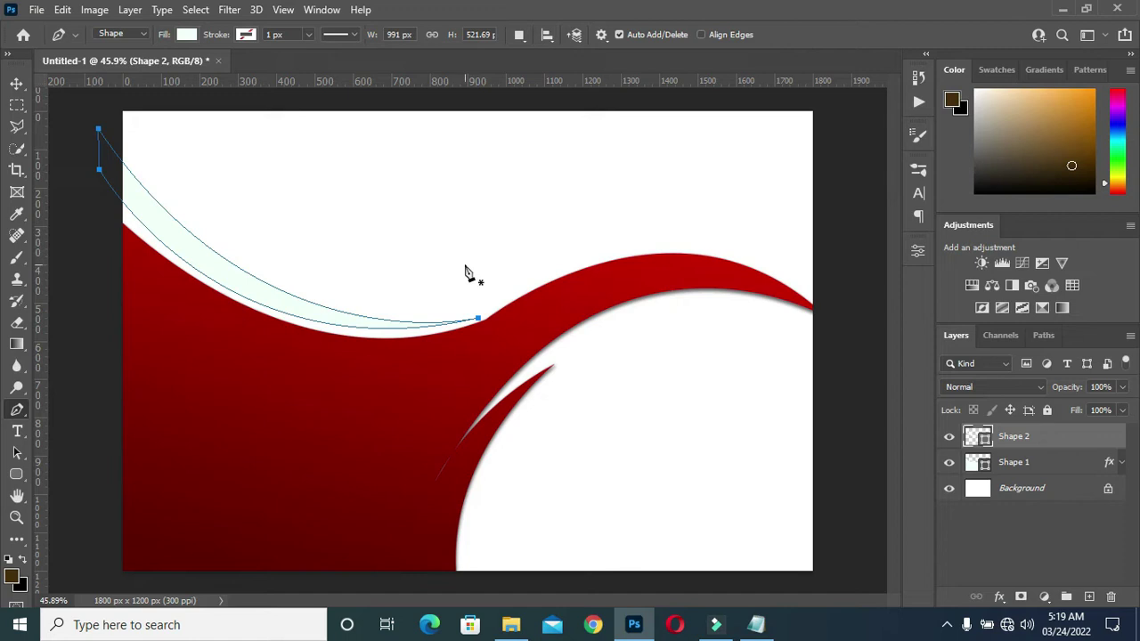
# Start another pen shape just outside the canvas's right edge, curving beneath the red band to an adjusted anchor without an outgoing handle.
pyautogui.click(820, 328)
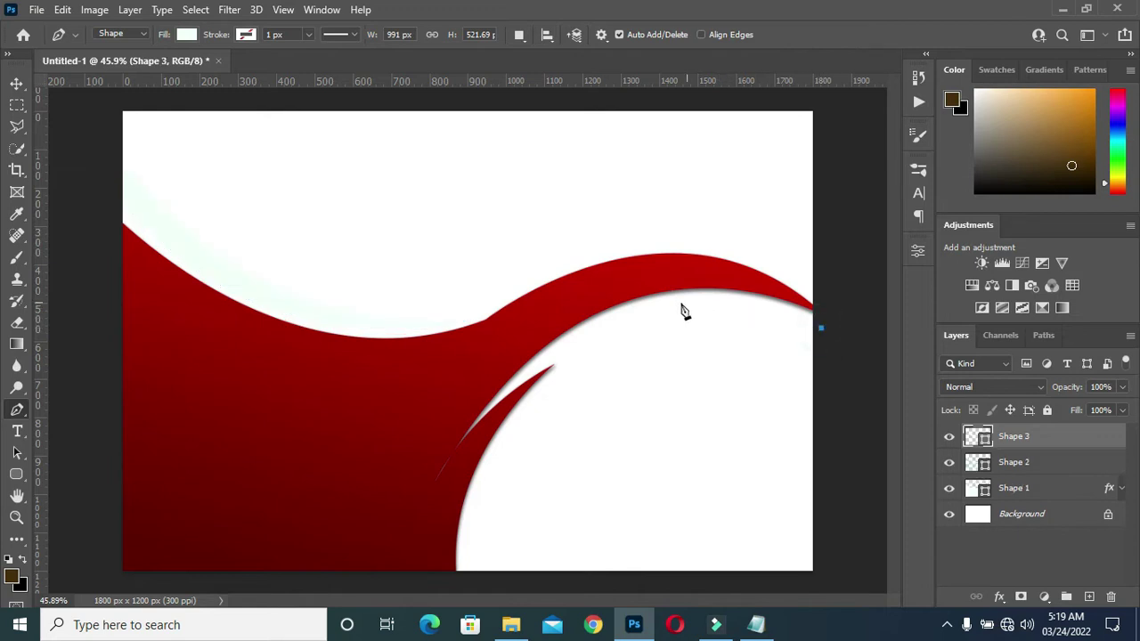
pyautogui.moveTo(667, 305); pyautogui.dragTo(578, 328)
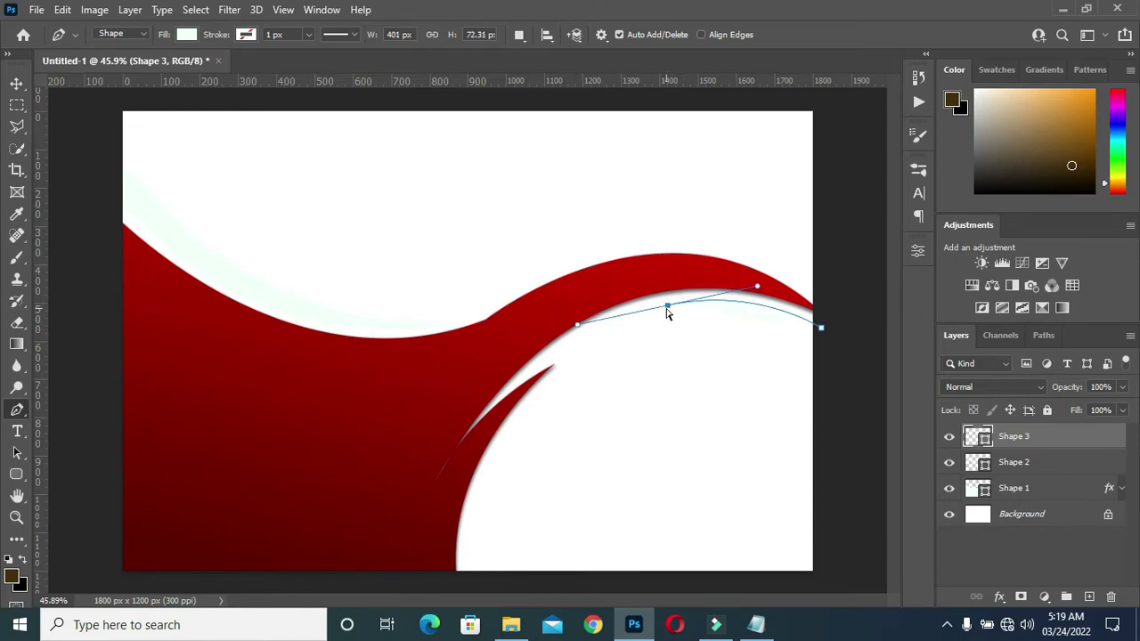
pyautogui.moveTo(668, 311); pyautogui.dragTo(664, 304)
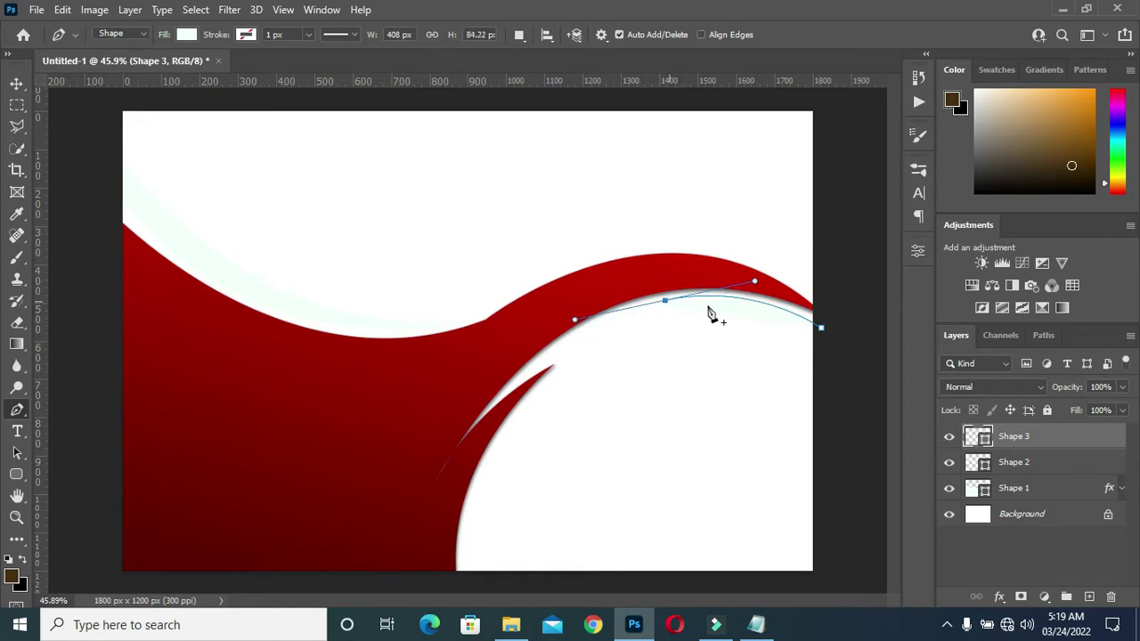
pyautogui.moveTo(756, 287); pyautogui.dragTo(766, 292)
pyautogui.keyDown('alt'); pyautogui.click(665, 303); pyautogui.keyUp('alt')
# Close the right-hand shape as a small crescent through a curved anchor below its starting point and deselect it.
pyautogui.moveTo(820, 363); pyautogui.dragTo(847, 417)
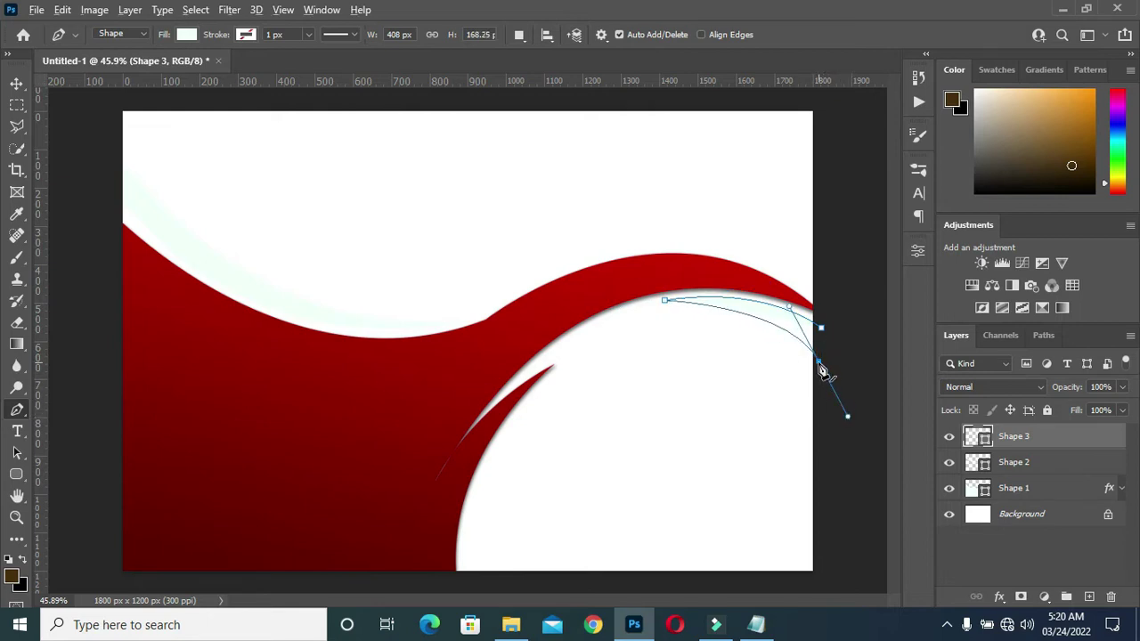
pyautogui.click(818, 361)
pyautogui.click(820, 329)
pyautogui.click(16, 82)
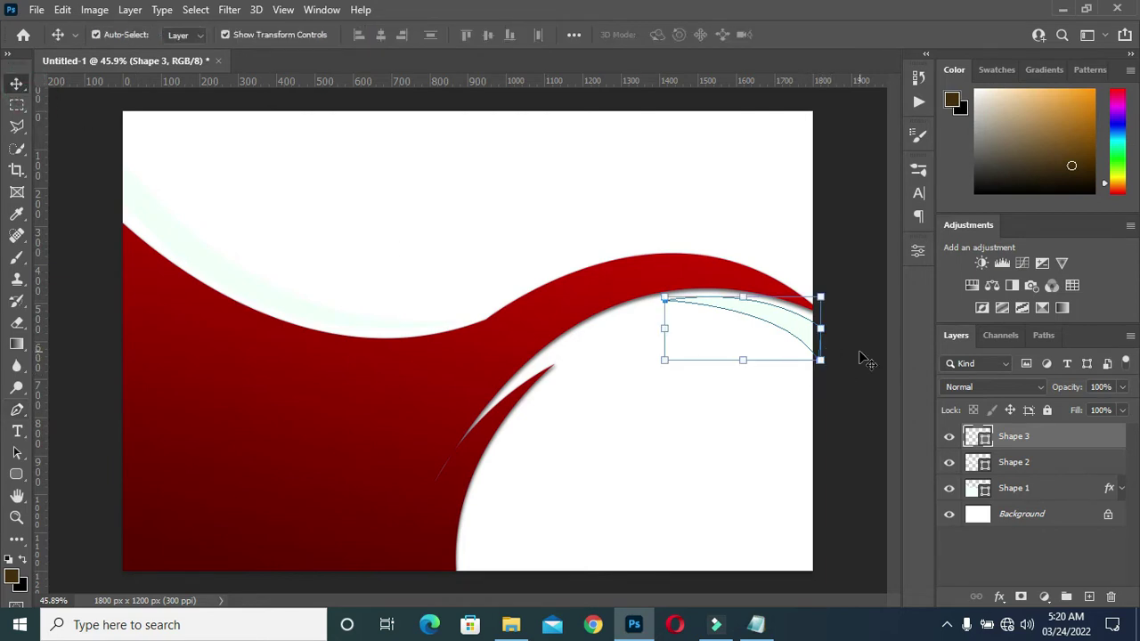
pyautogui.click(861, 354)
# Copy the Gradient Overlay and Drop Shadow effects from the Shape 1 layer to Shape 2.
pyautogui.scroll(-1, 636, 333)
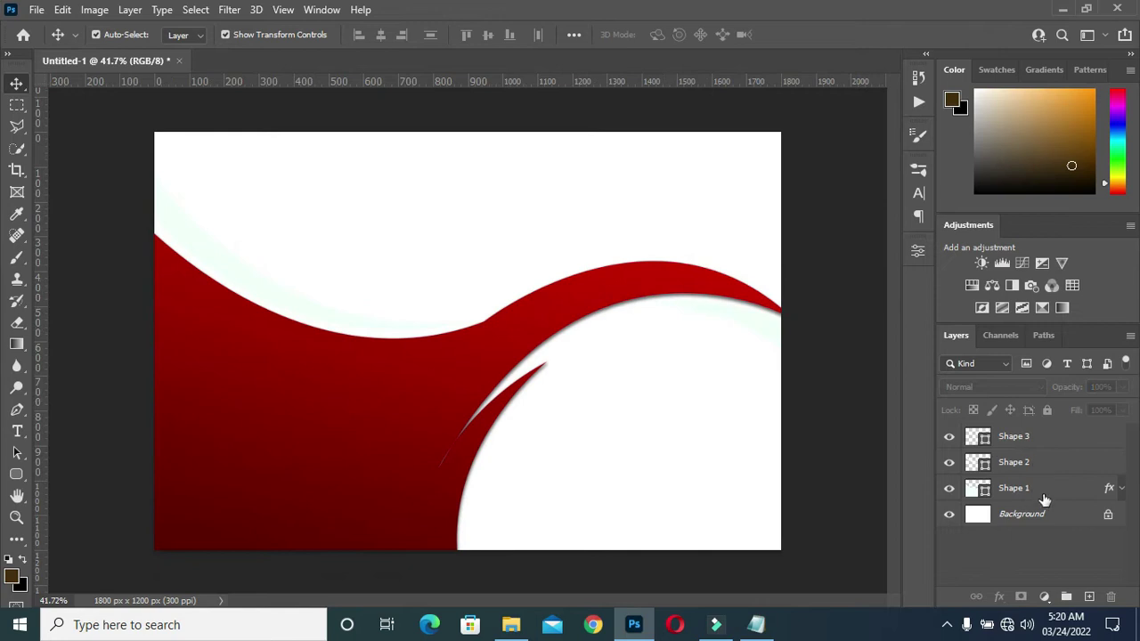
pyautogui.scroll(-1, 527, 376)
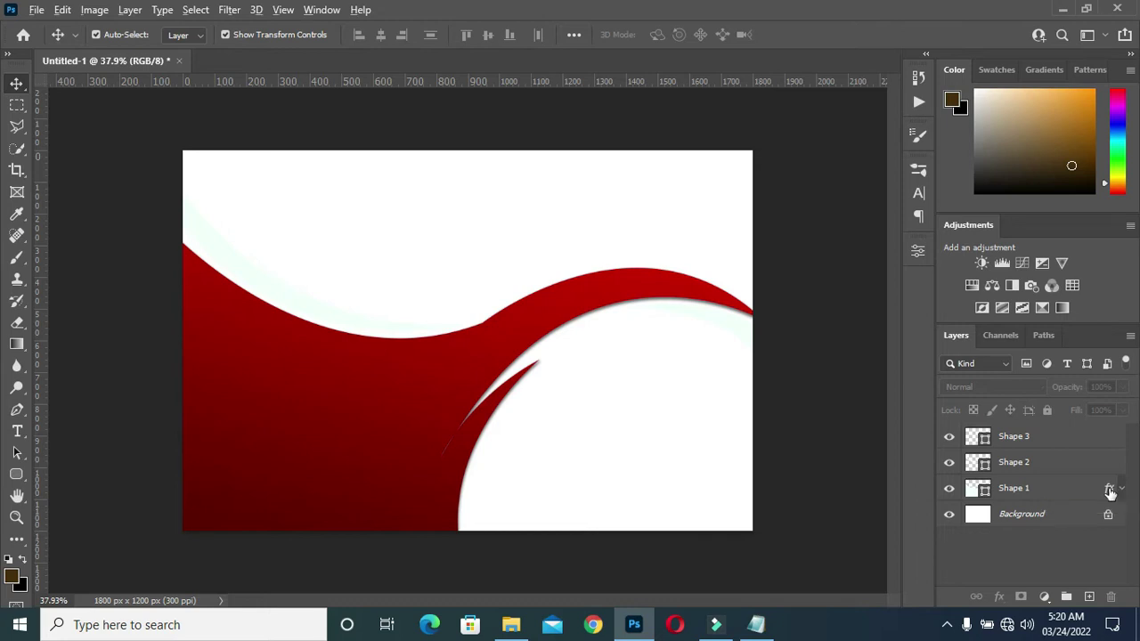
pyautogui.moveTo(1107, 492)
pyautogui.mouseDown()
pyautogui.moveTo(1109, 465)
pyautogui.moveTo(1109, 475)
pyautogui.mouseUp()
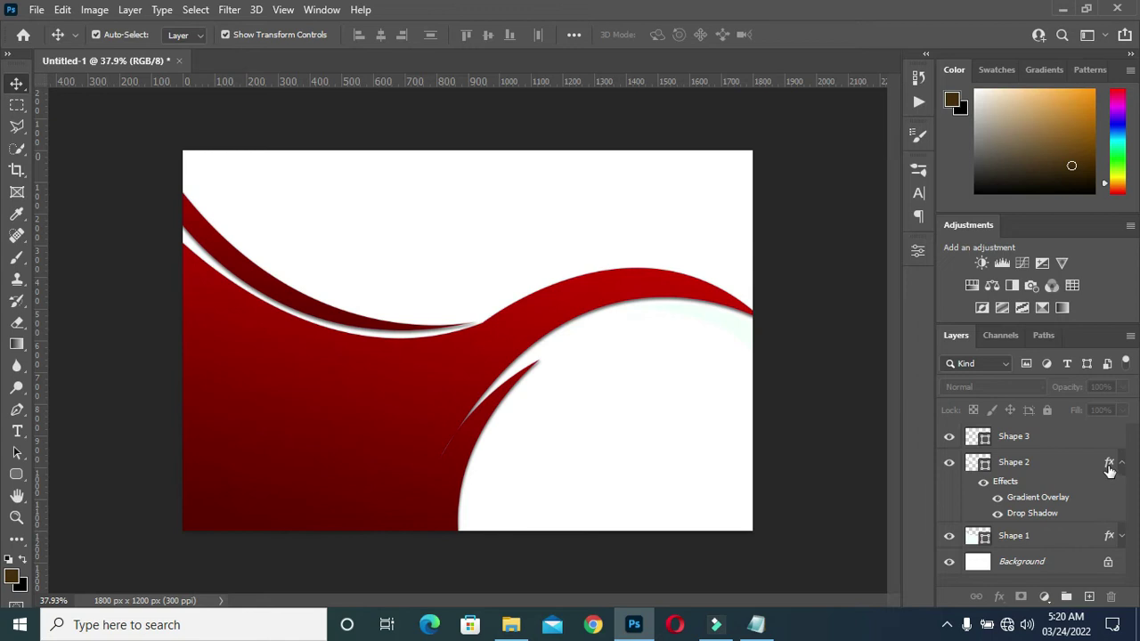
# Copy the Gradient Overlay and Drop Shadow effects from Shape 2 to Shape 3 and collapse both layers' effect lists.
pyautogui.moveTo(1109, 465); pyautogui.dragTo(1109, 448)
pyautogui.click(1121, 438)
pyautogui.click(1123, 462)
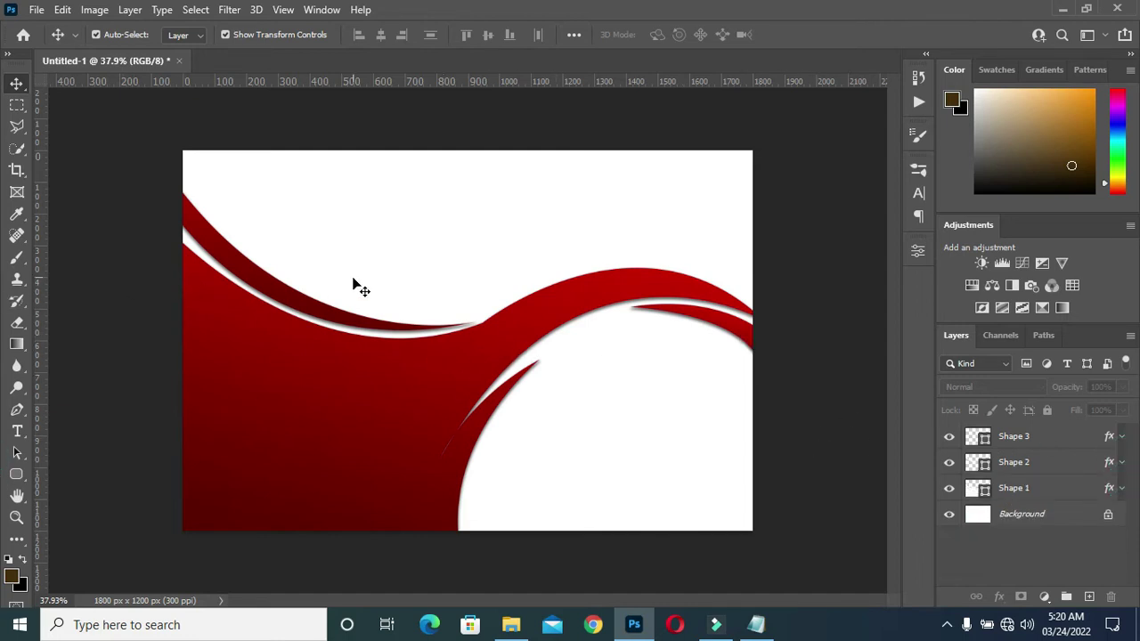
# Reverse the gradient direction in the Gradient Overlay of the Shape 2 layer.
pyautogui.click(1111, 466)
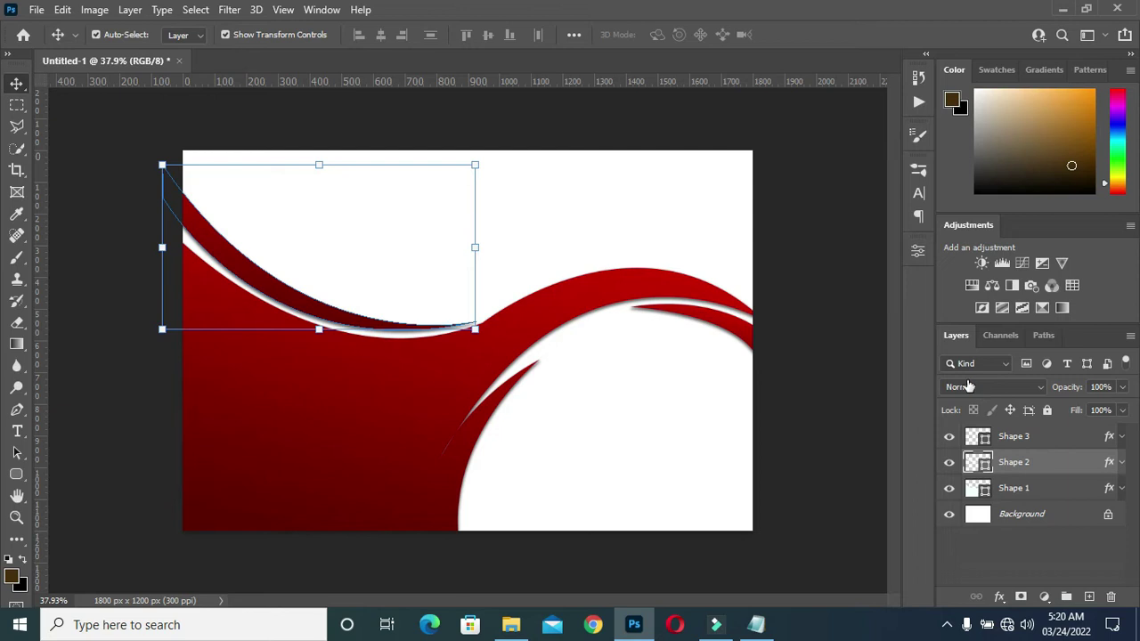
pyautogui.press('h')
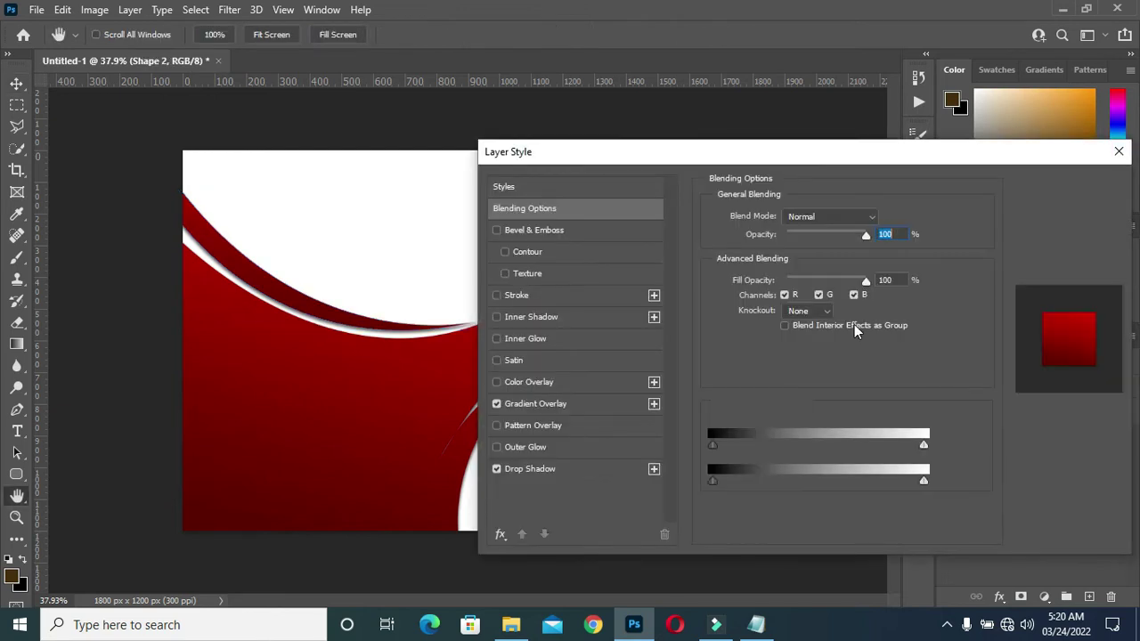
pyautogui.moveTo(712, 161); pyautogui.dragTo(863, 165)
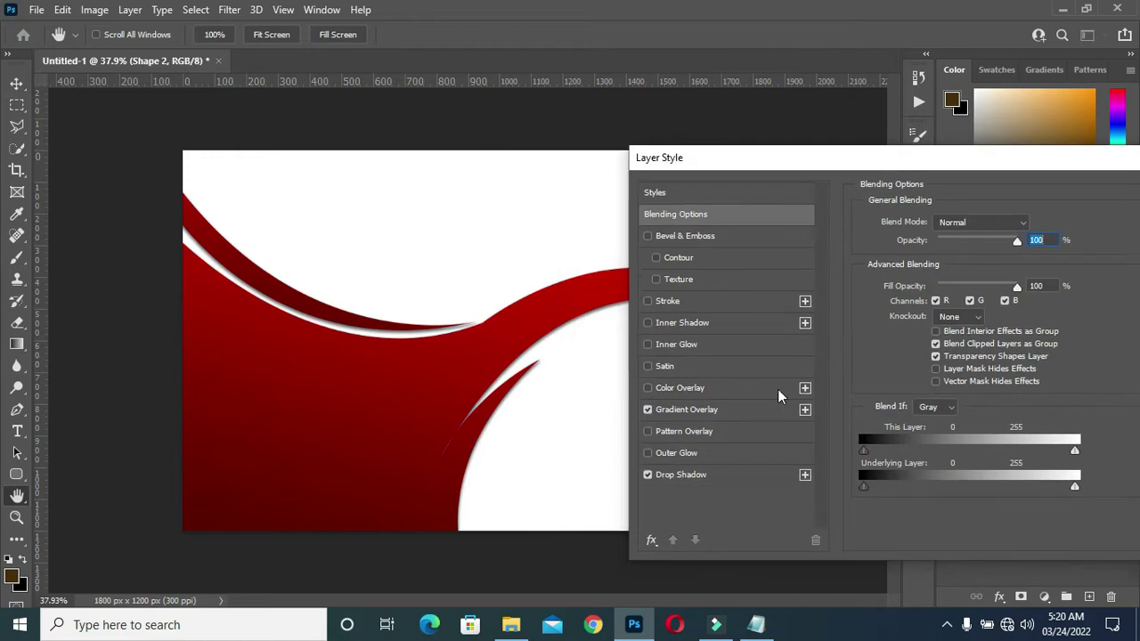
pyautogui.click(690, 409)
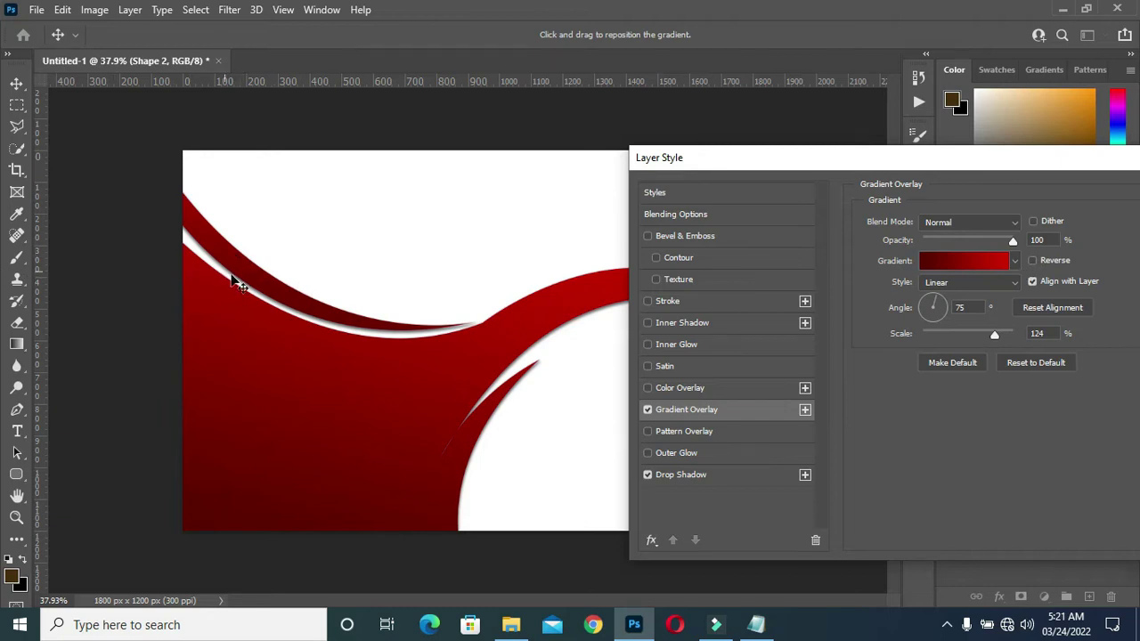
pyautogui.click(1032, 260)
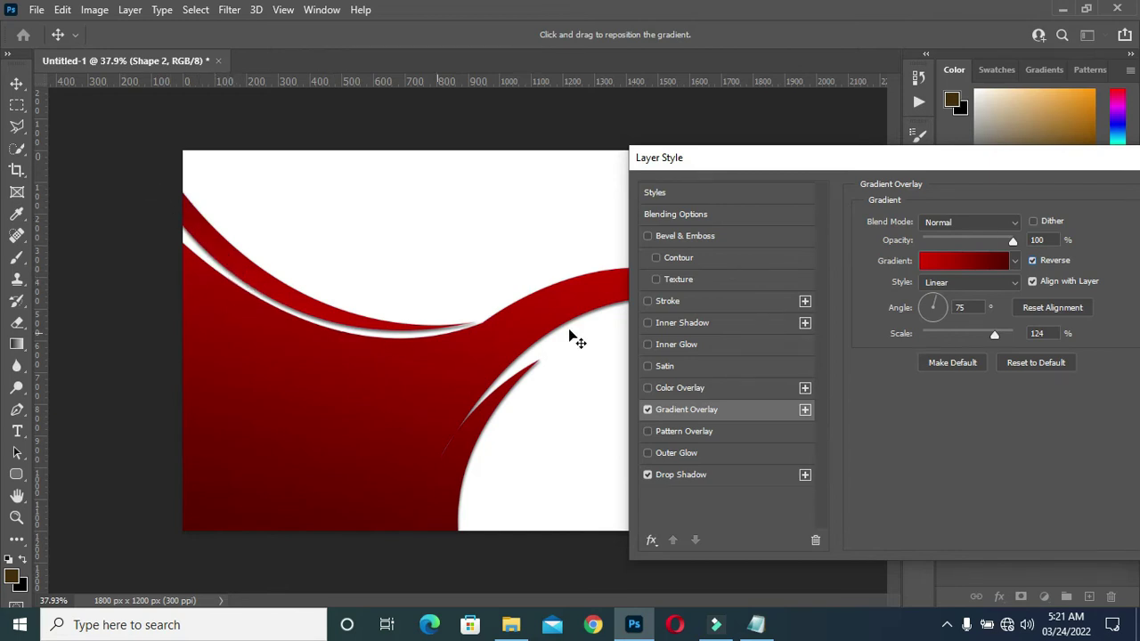
pyautogui.click(1033, 260)
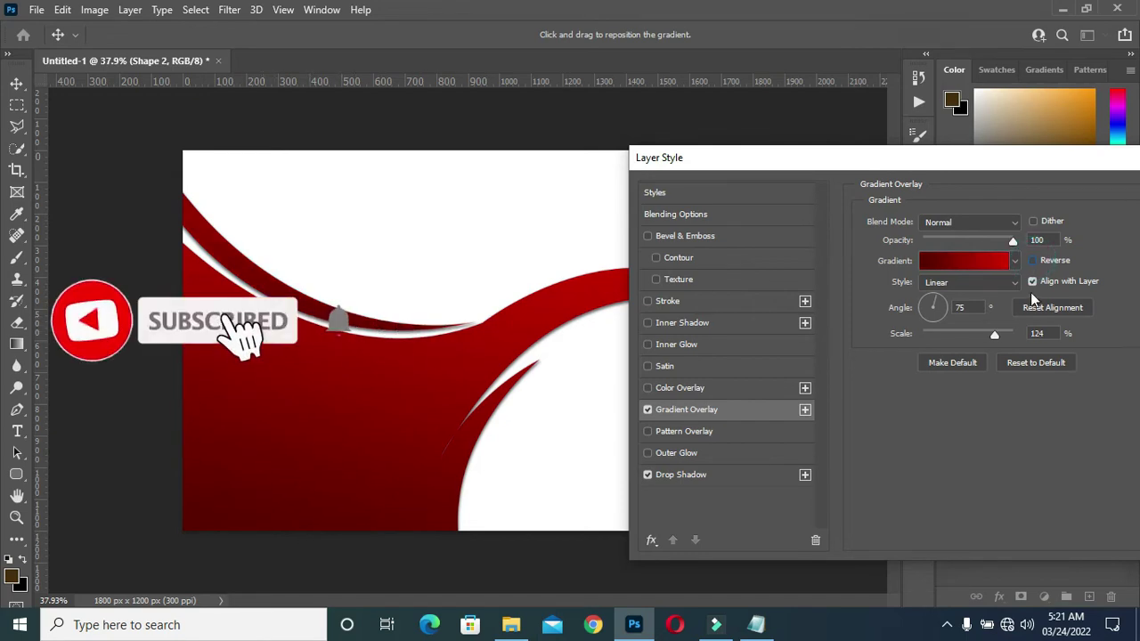
pyautogui.click(1032, 260)
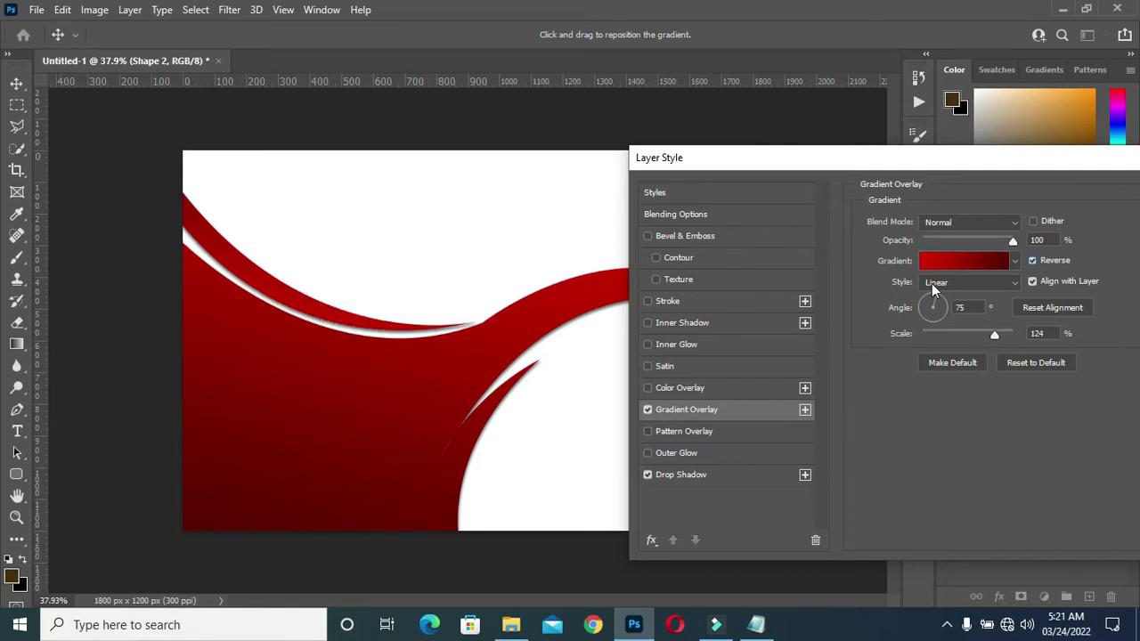
# Set Shape 2's gradient overlay scale to 103% and its angle to 103°, and apply the layer style.
pyautogui.moveTo(995, 336); pyautogui.dragTo(979, 337)
pyautogui.moveTo(979, 337)
pyautogui.mouseDown()
pyautogui.moveTo(969, 339)
pyautogui.moveTo(979, 339)
pyautogui.mouseUp()
pyautogui.moveTo(936, 305)
pyautogui.mouseDown()
pyautogui.moveTo(944, 310)
pyautogui.moveTo(936, 304)
pyautogui.mouseUp()
pyautogui.moveTo(936, 304); pyautogui.dragTo(939, 305)
pyautogui.click(936, 303)
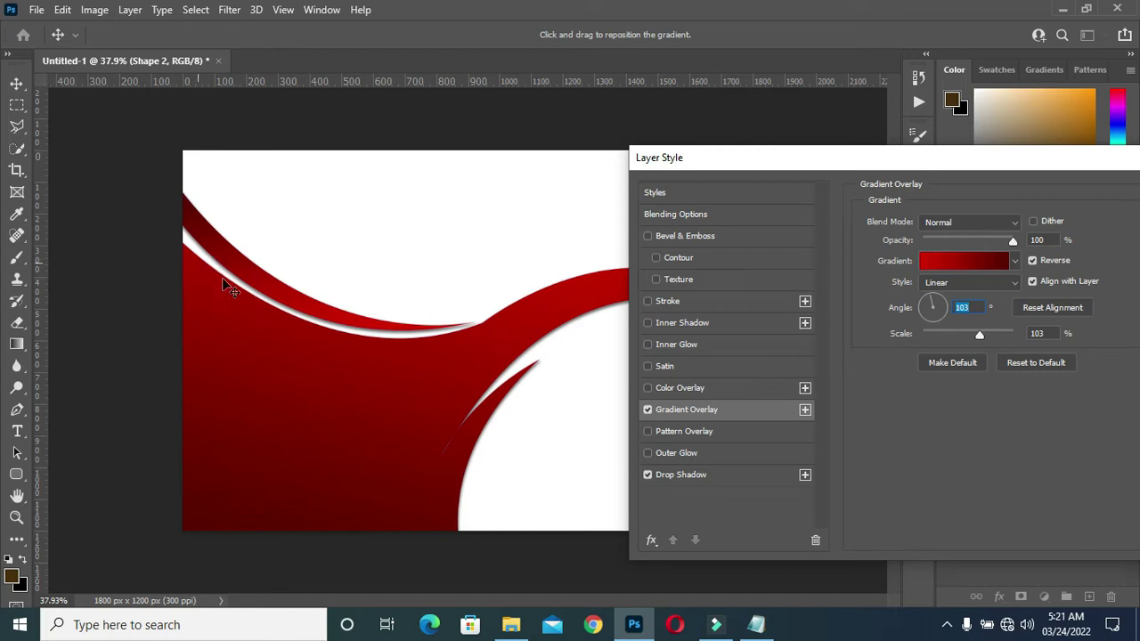
pyautogui.moveTo(947, 161); pyautogui.dragTo(814, 148)
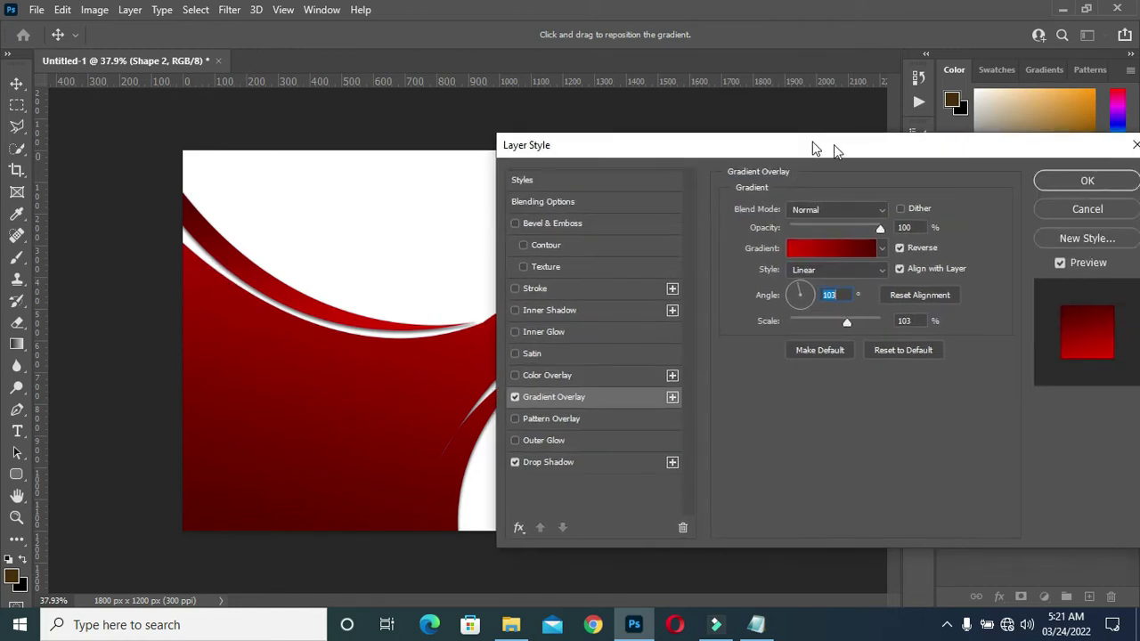
pyautogui.click(1087, 182)
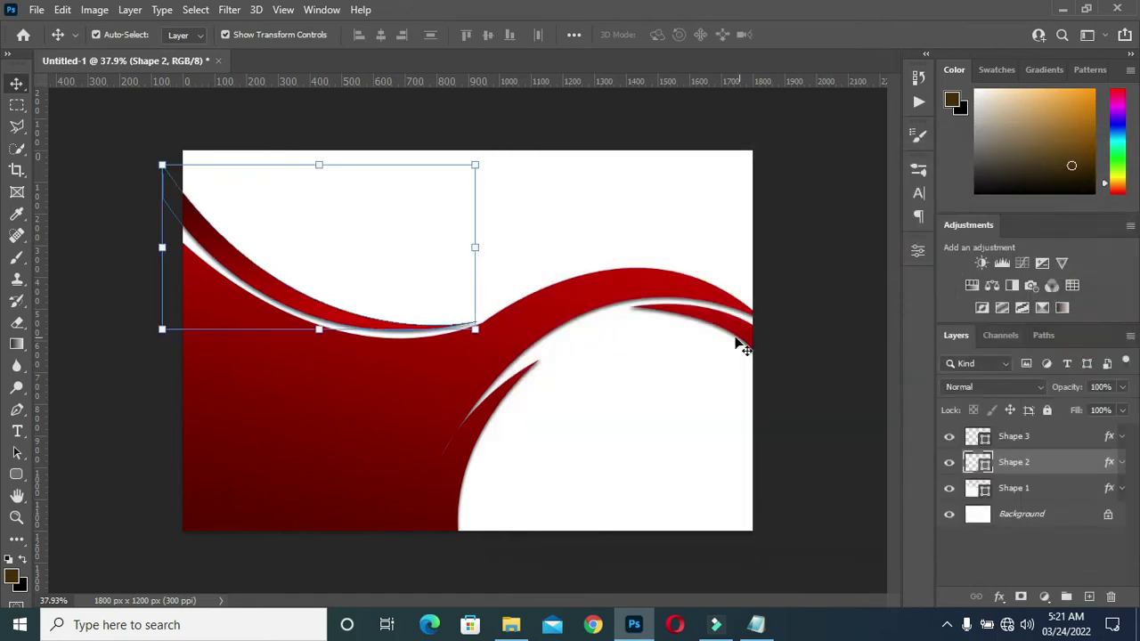
# Set the angle of Shape 3's gradient overlay to 107°.
pyautogui.click(1108, 438)
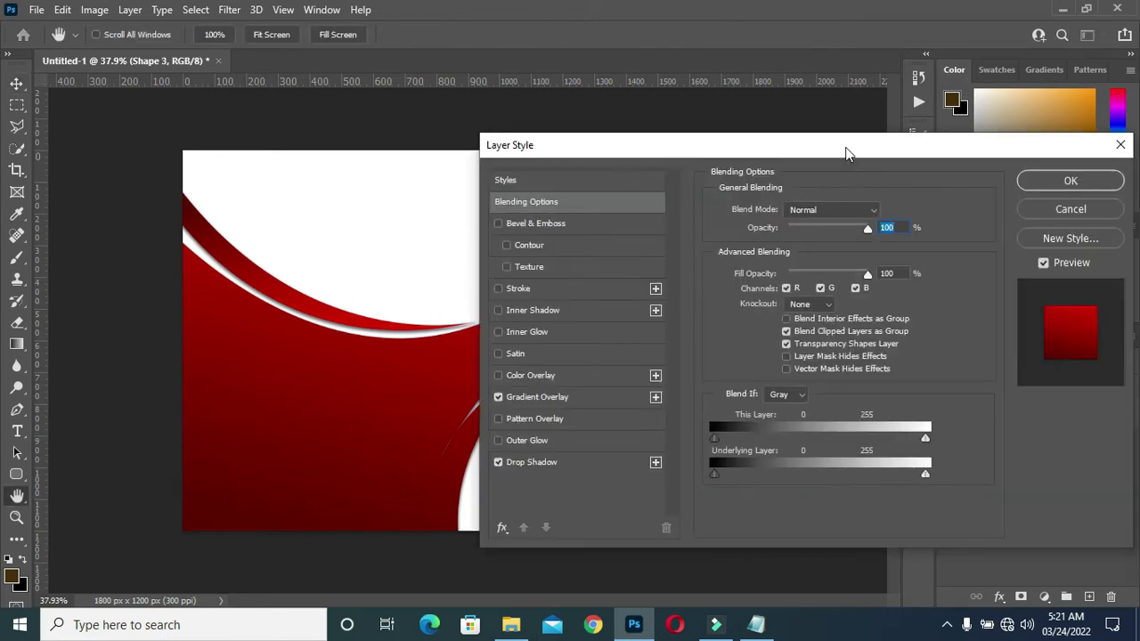
pyautogui.click(843, 144)
pyautogui.moveTo(901, 156); pyautogui.dragTo(1139, 186)
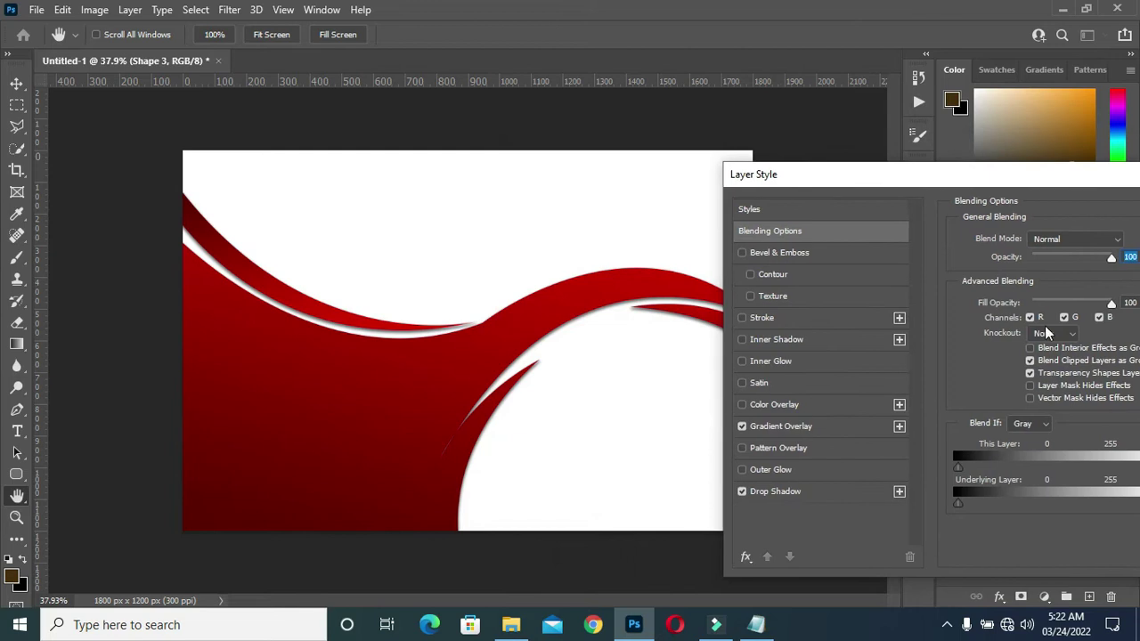
pyautogui.click(791, 430)
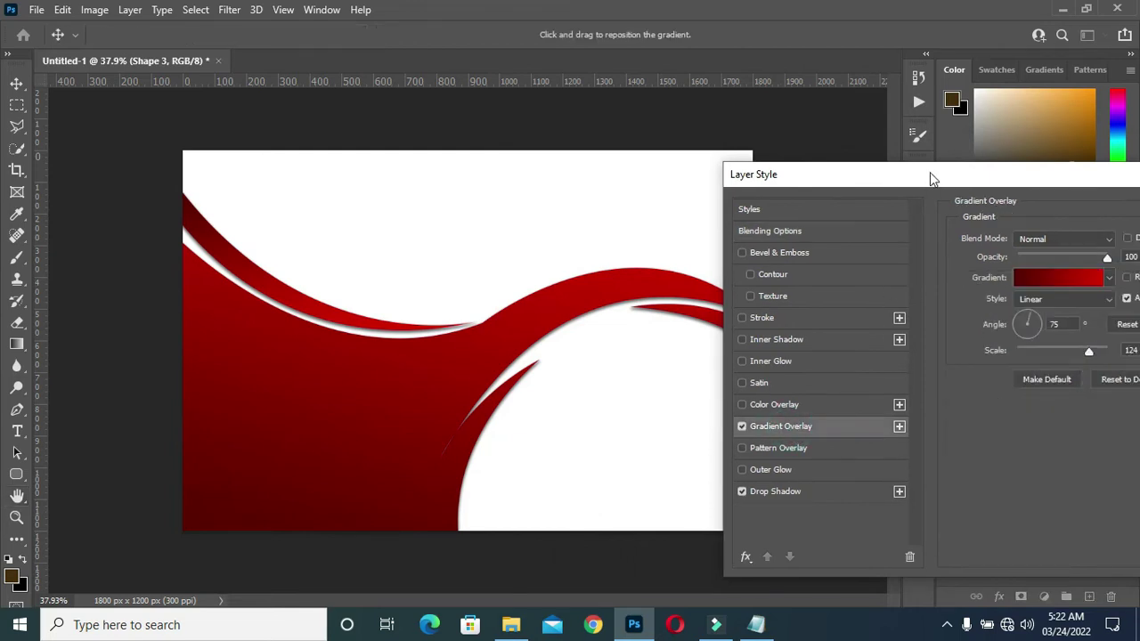
pyautogui.moveTo(932, 176); pyautogui.dragTo(972, 179)
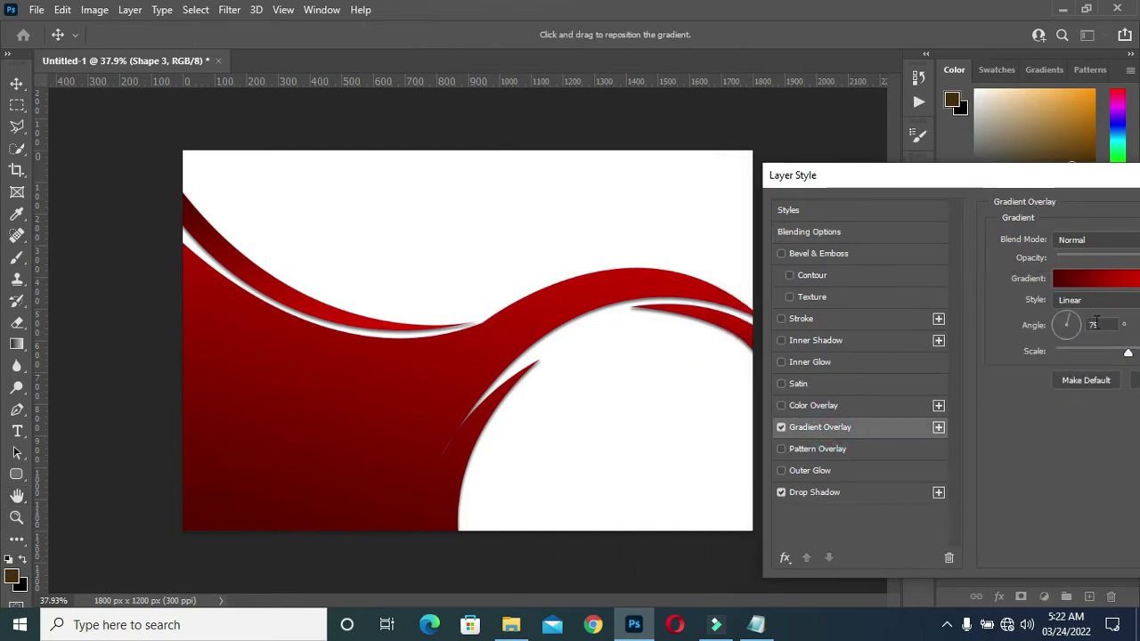
pyautogui.moveTo(1062, 175); pyautogui.dragTo(1053, 170)
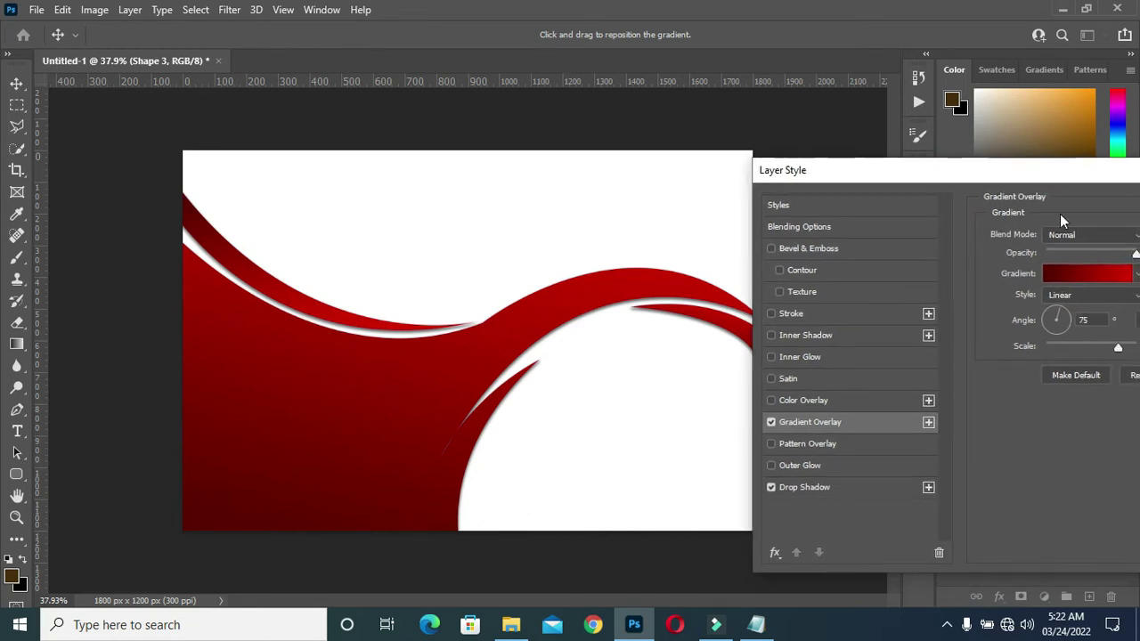
pyautogui.click(1062, 312)
pyautogui.click(1057, 311)
pyautogui.moveTo(1023, 176); pyautogui.dragTo(1044, 187)
pyautogui.click(1078, 318)
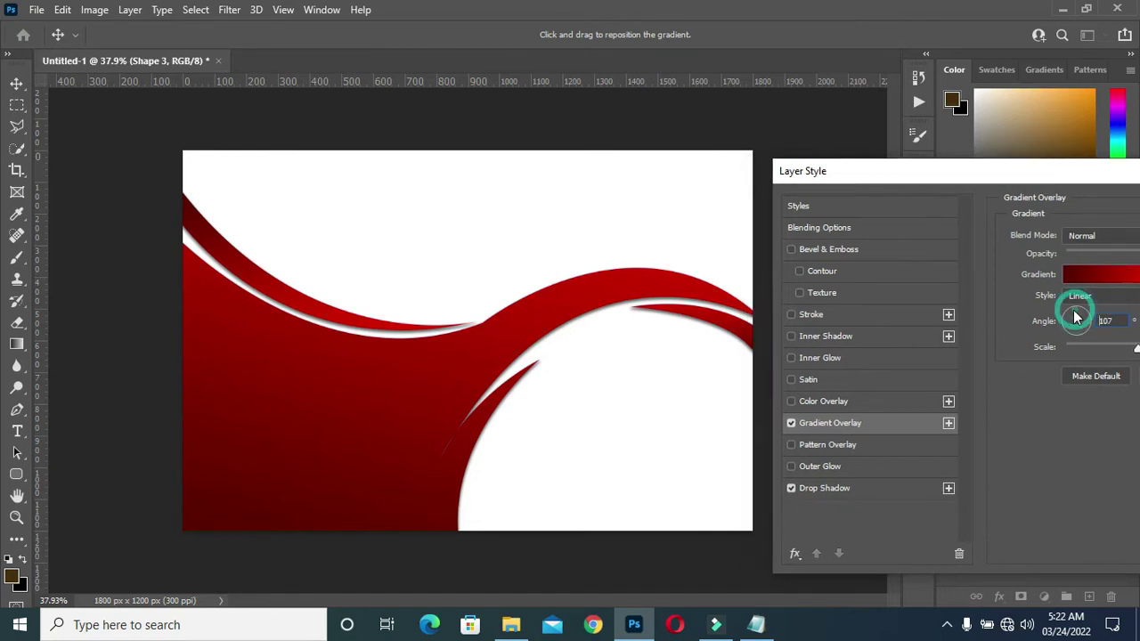
# Set the scale of Shape 3's gradient overlay to 103%, apply the layer style and deselect the layer.
pyautogui.moveTo(1092, 177); pyautogui.dragTo(1060, 174)
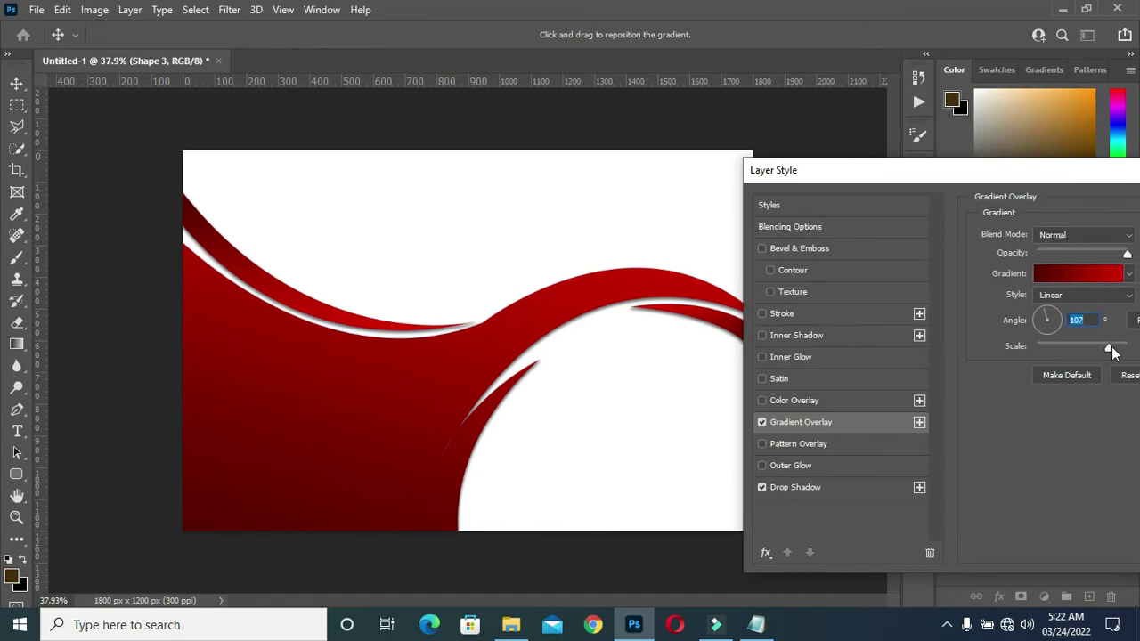
pyautogui.moveTo(1111, 353); pyautogui.dragTo(1095, 354)
pyautogui.moveTo(1031, 176); pyautogui.dragTo(678, 151)
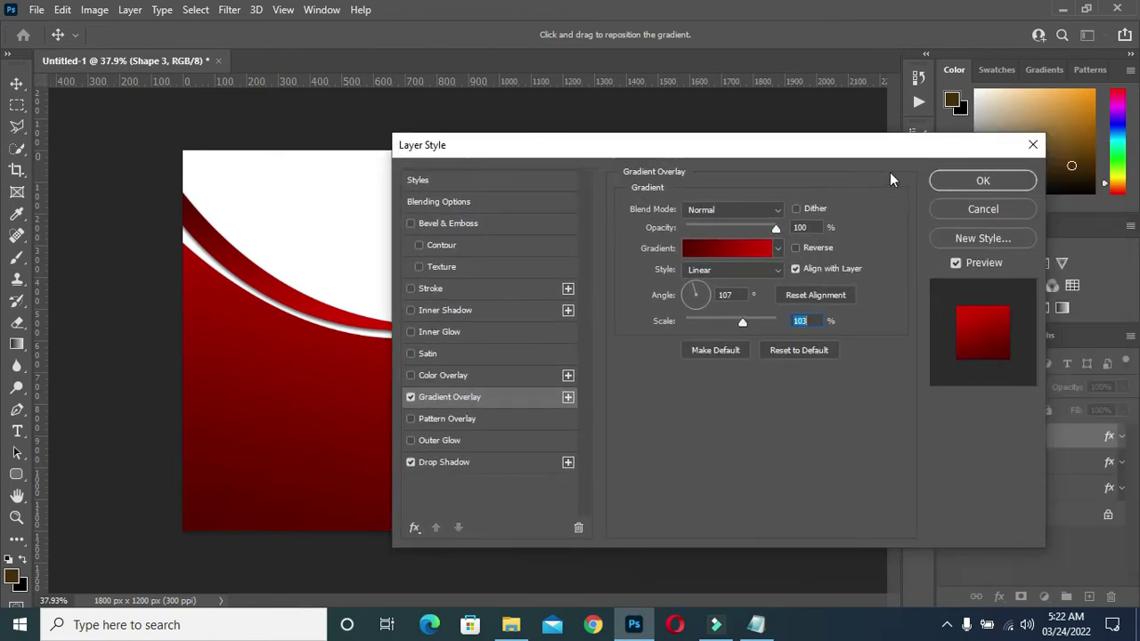
pyautogui.click(977, 183)
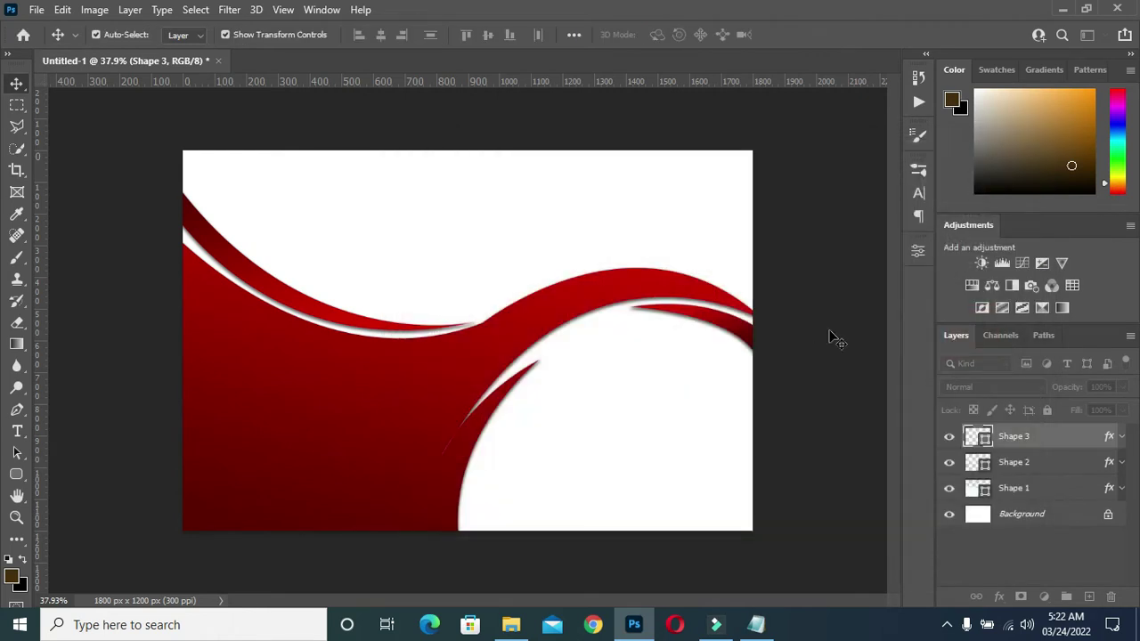
pyautogui.click(499, 362)
pyautogui.scroll(3, 499, 360)
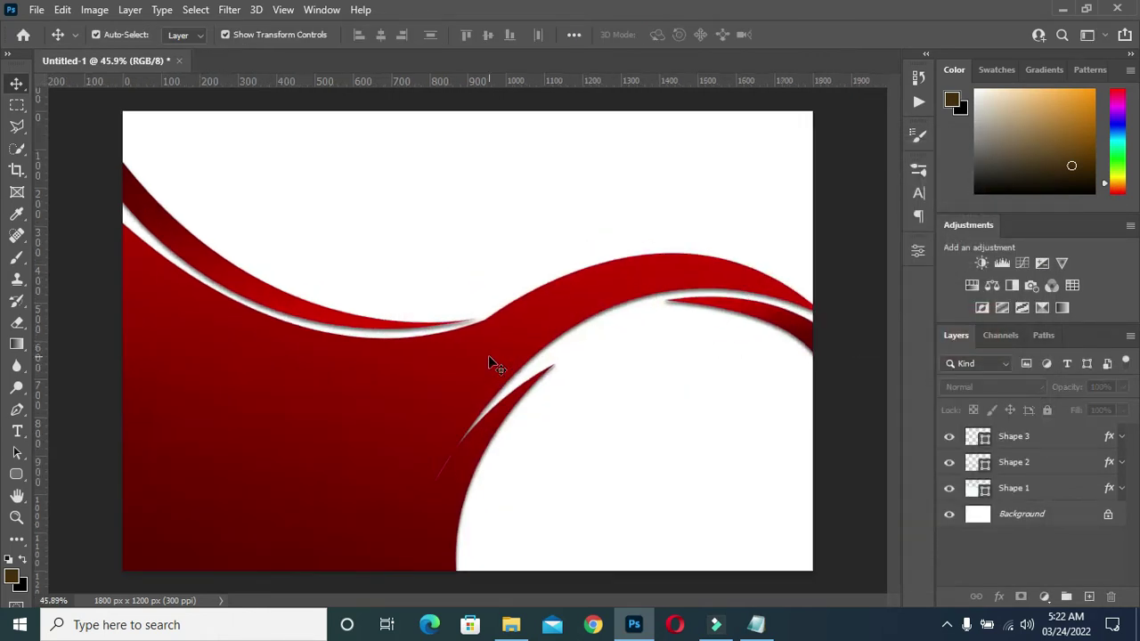
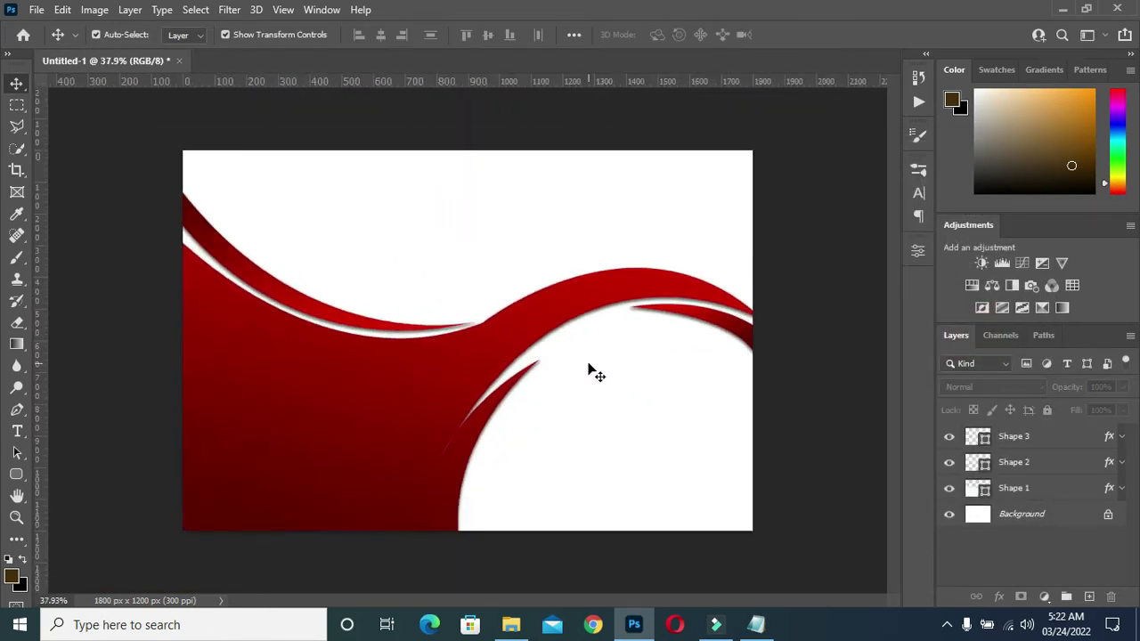
pyautogui.scroll(-3, 692, 333)
pyautogui.scroll(2, 469, 460)
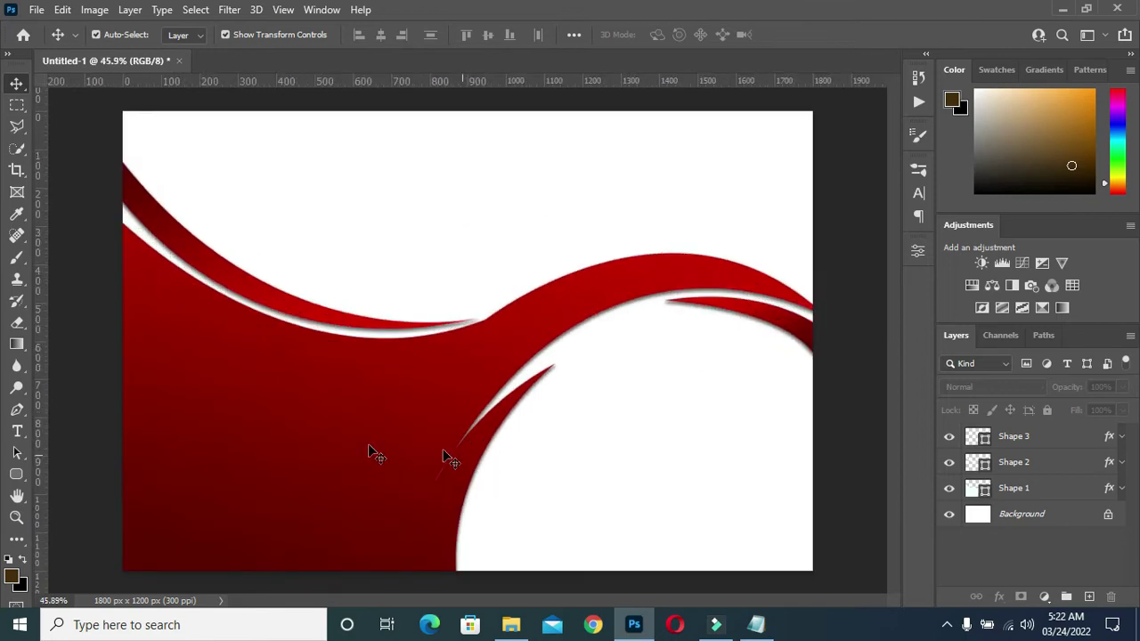
# Start a pen shape above the Background layer, curving from outside the left canvas edge through the red band to an anchor past the right edge without an outgoing handle.
pyautogui.click(1013, 489)
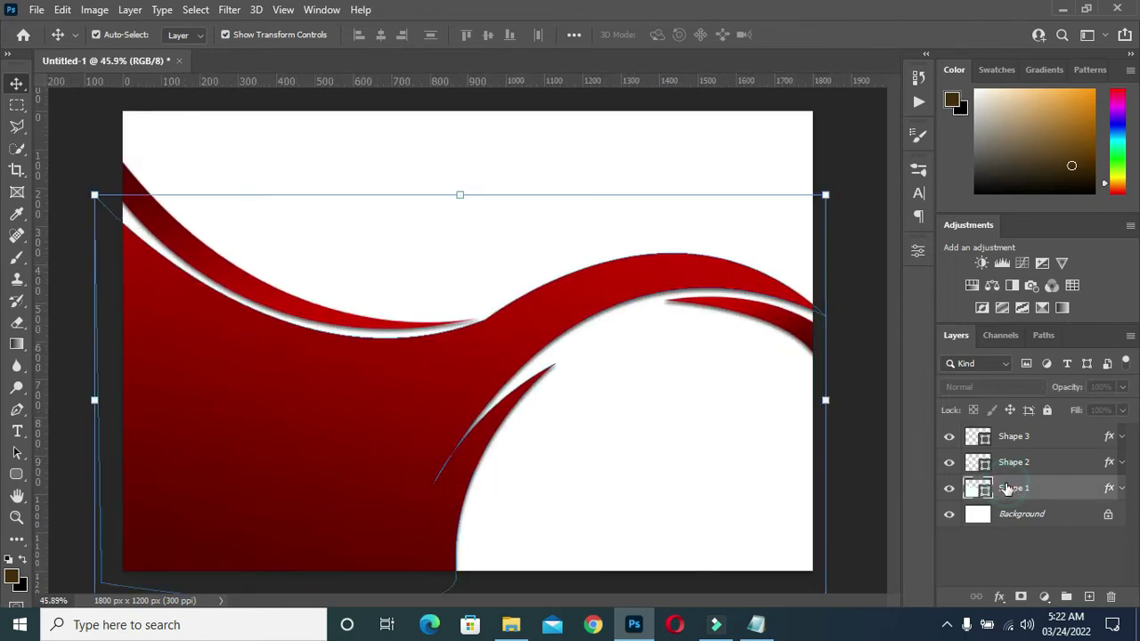
pyautogui.click(1029, 514)
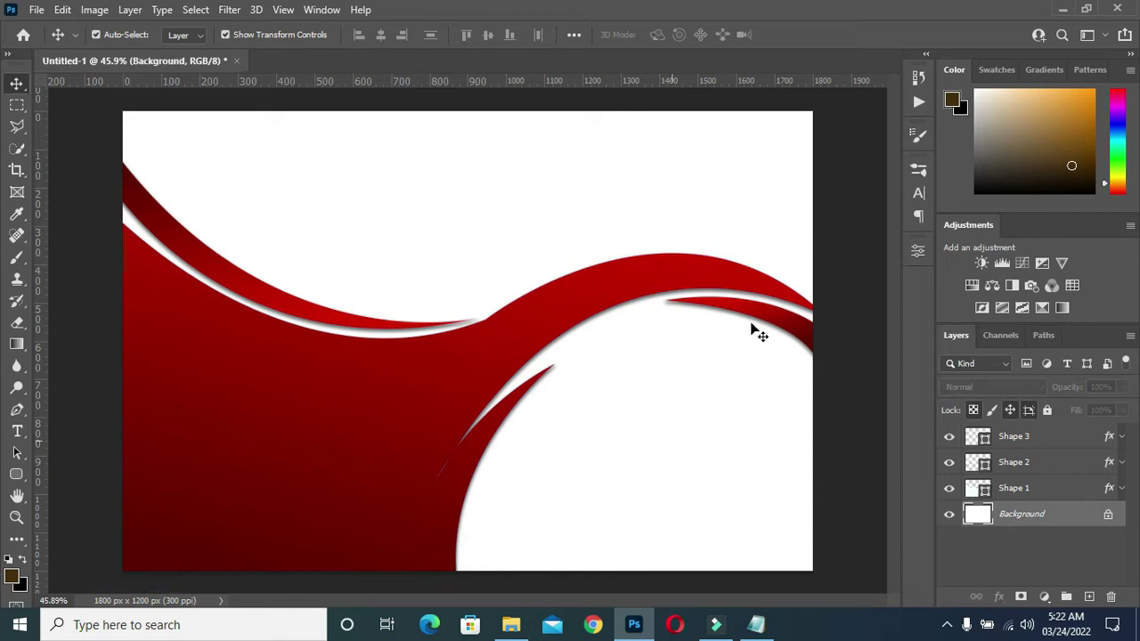
pyautogui.scroll(-1, 751, 325)
pyautogui.hotkey('ctrl', '+')
pyautogui.click(16, 412)
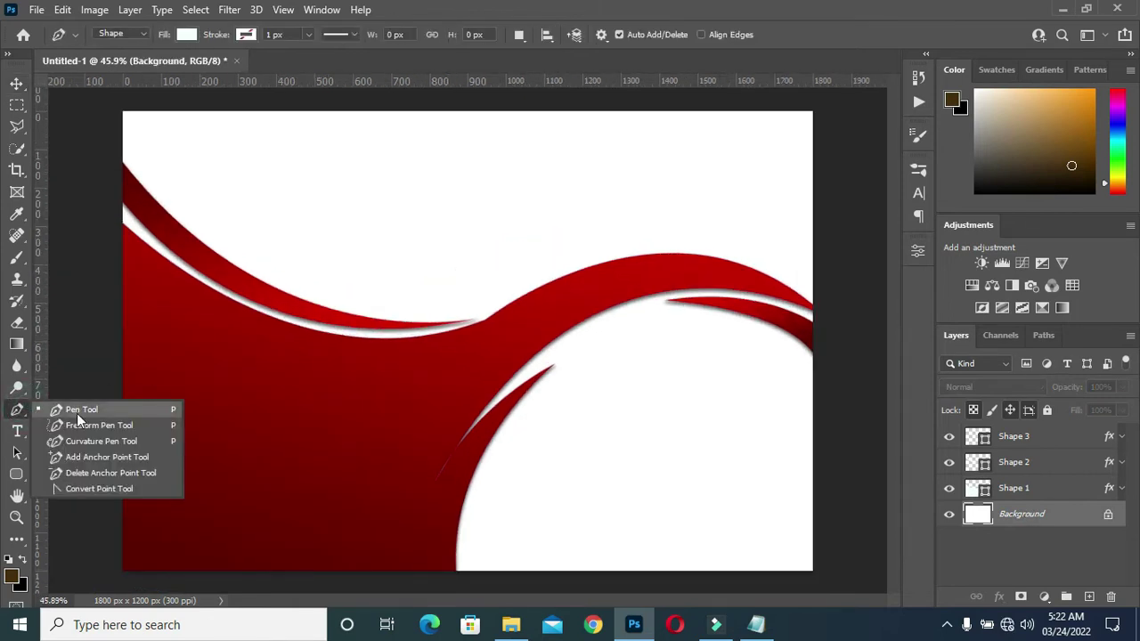
pyautogui.click(76, 410)
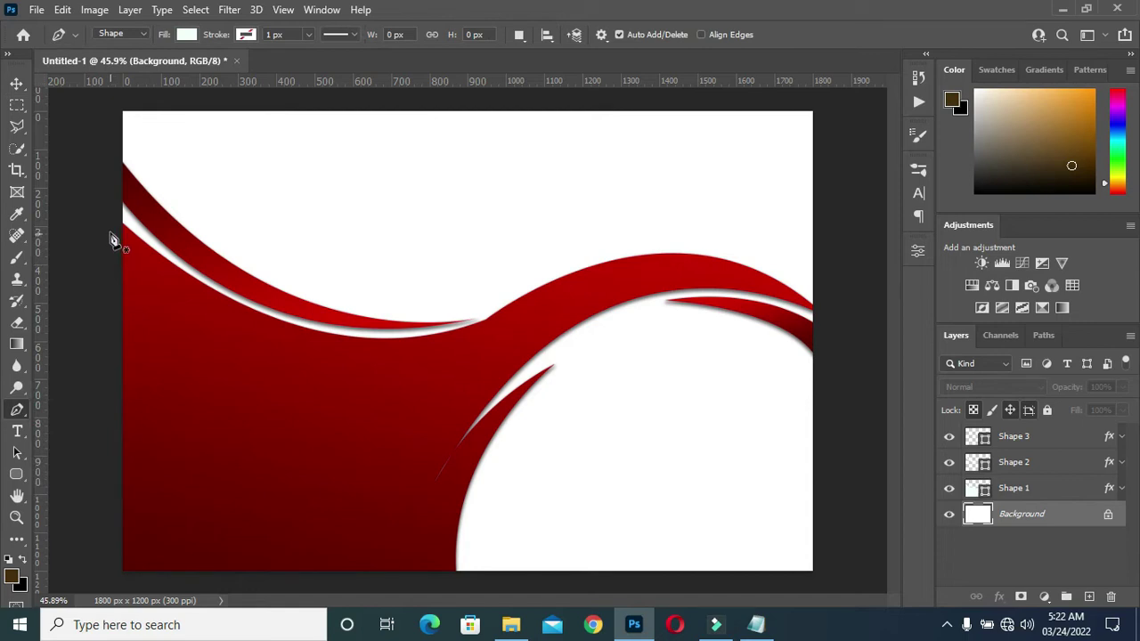
pyautogui.click(109, 231)
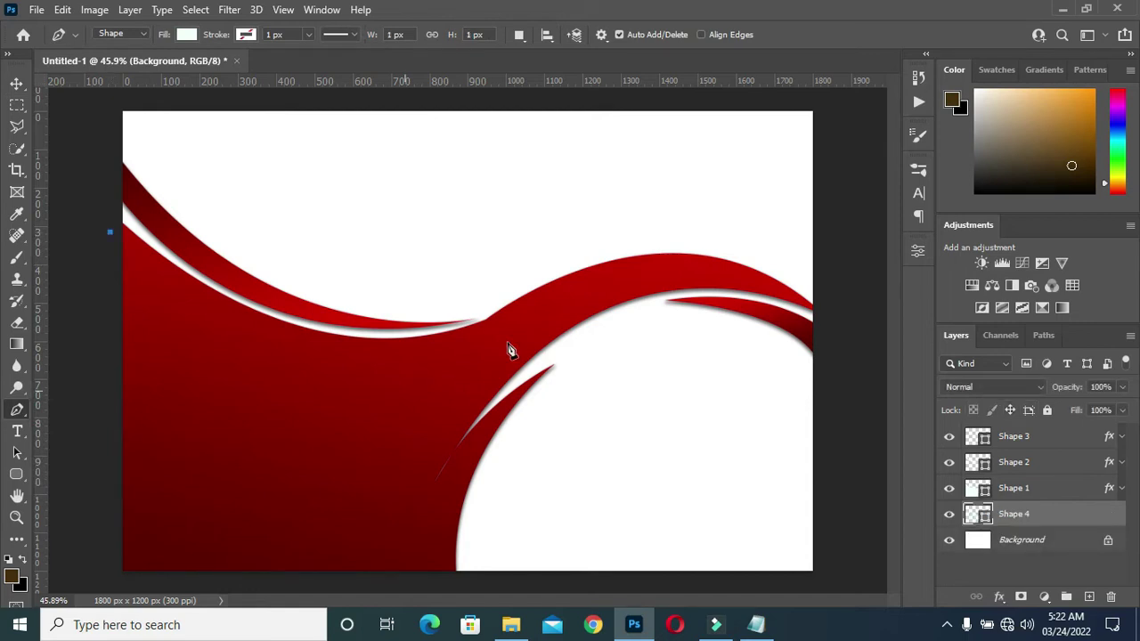
pyautogui.moveTo(504, 333); pyautogui.dragTo(747, 240)
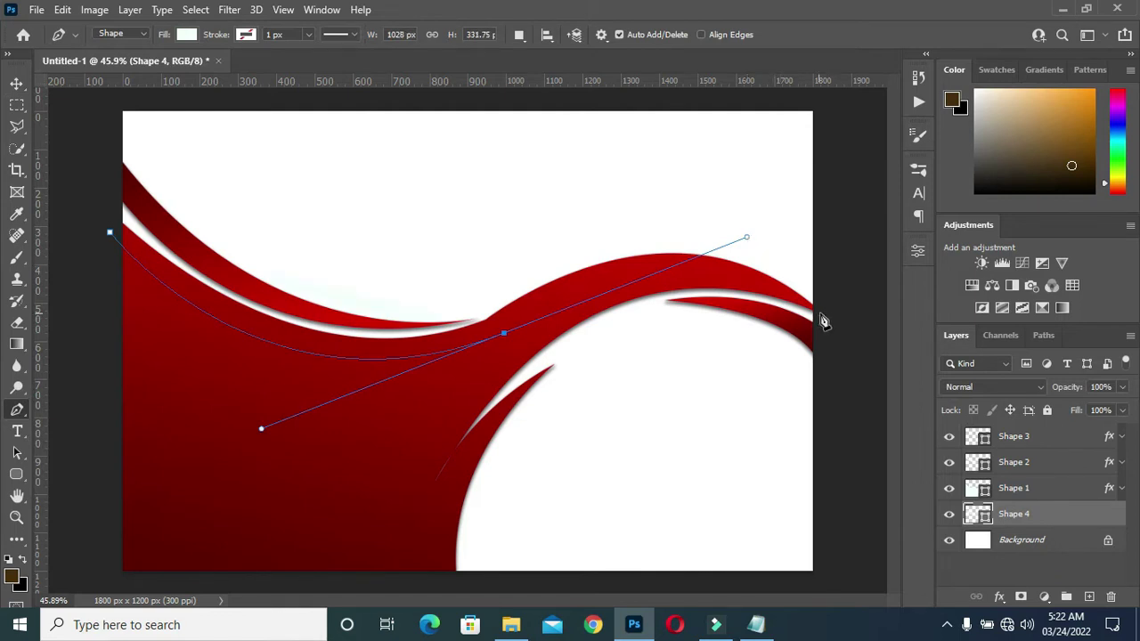
pyautogui.moveTo(818, 313); pyautogui.dragTo(844, 321)
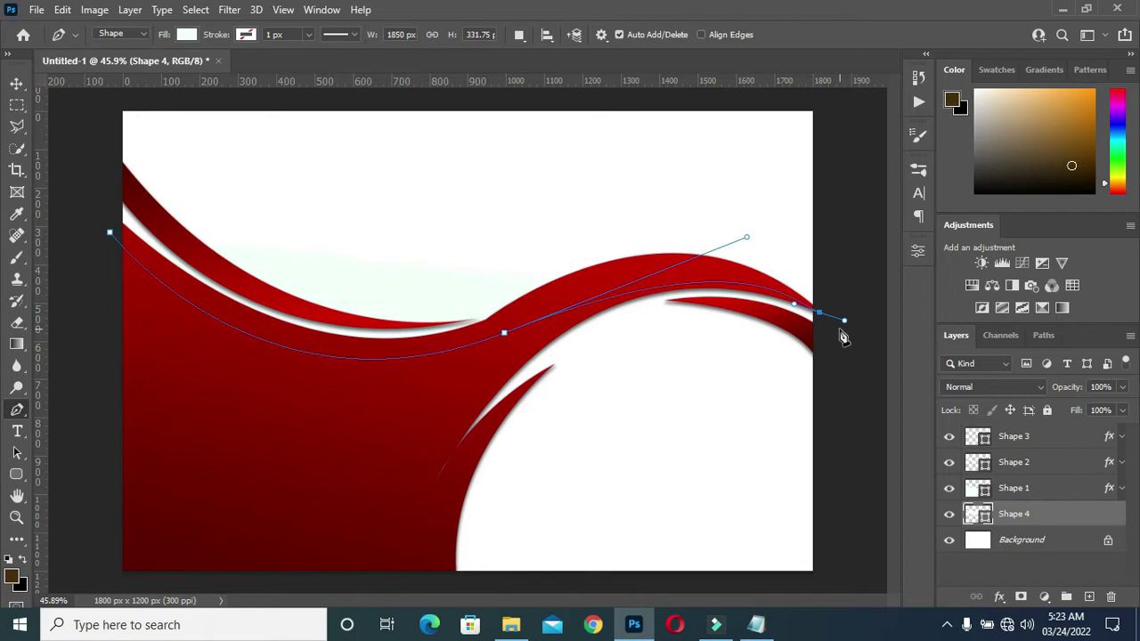
pyautogui.keyDown('alt'); pyautogui.click(818, 312); pyautogui.keyUp('alt')
# Close the wavy shape around the canvas's lower corners at about 1952 by 934 px and deselect it.
pyautogui.click(841, 581)
pyautogui.click(659, 586)
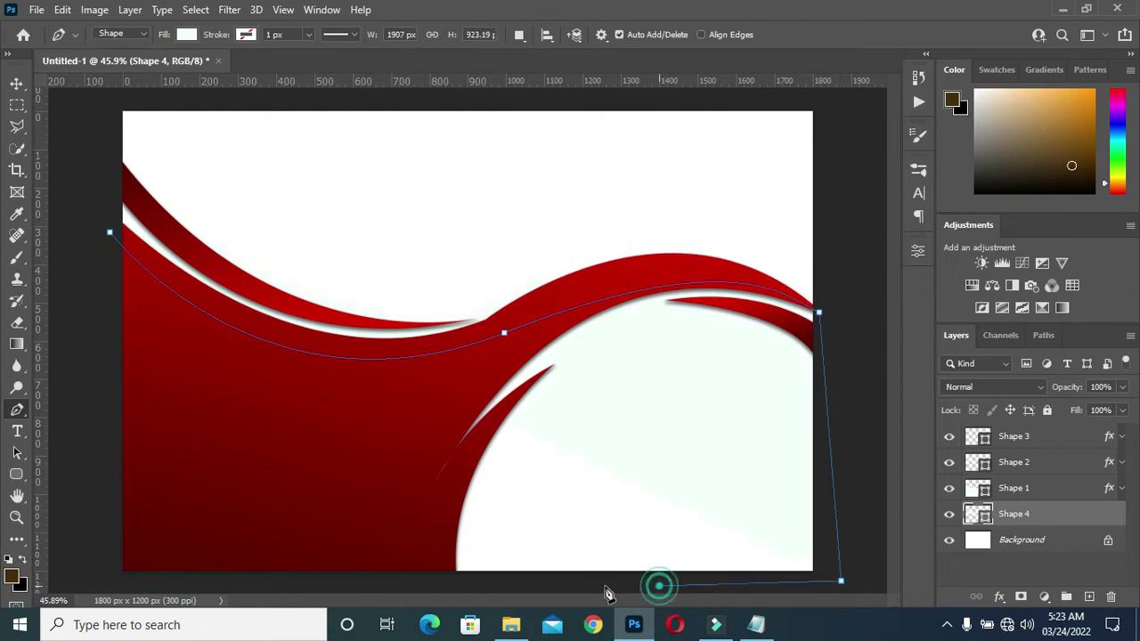
pyautogui.click(93, 589)
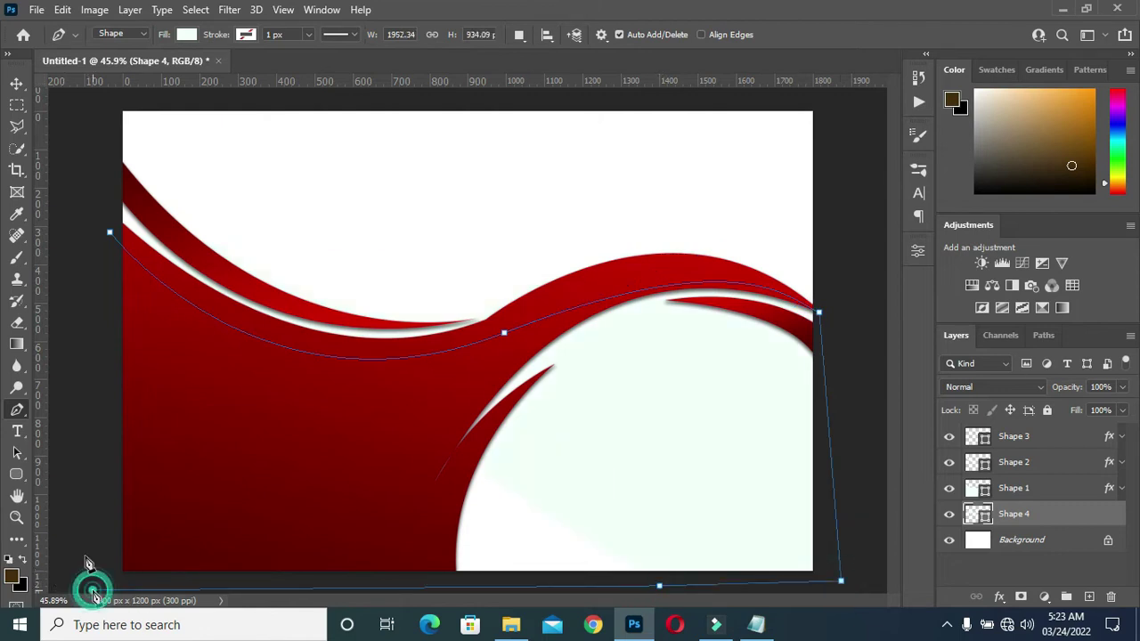
pyautogui.click(109, 234)
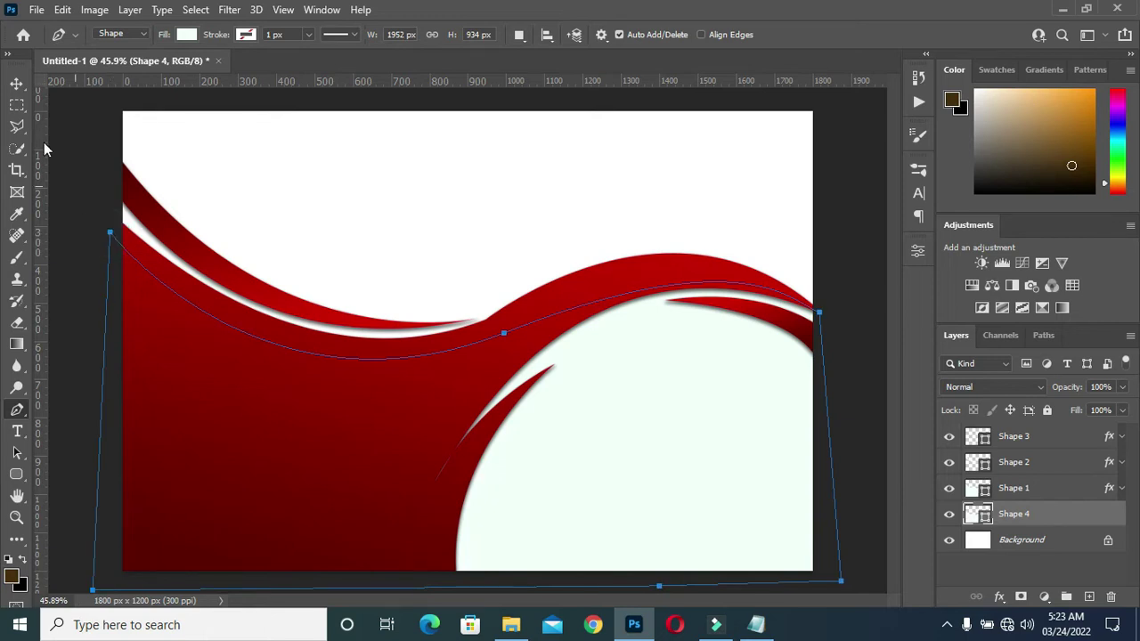
pyautogui.click(17, 84)
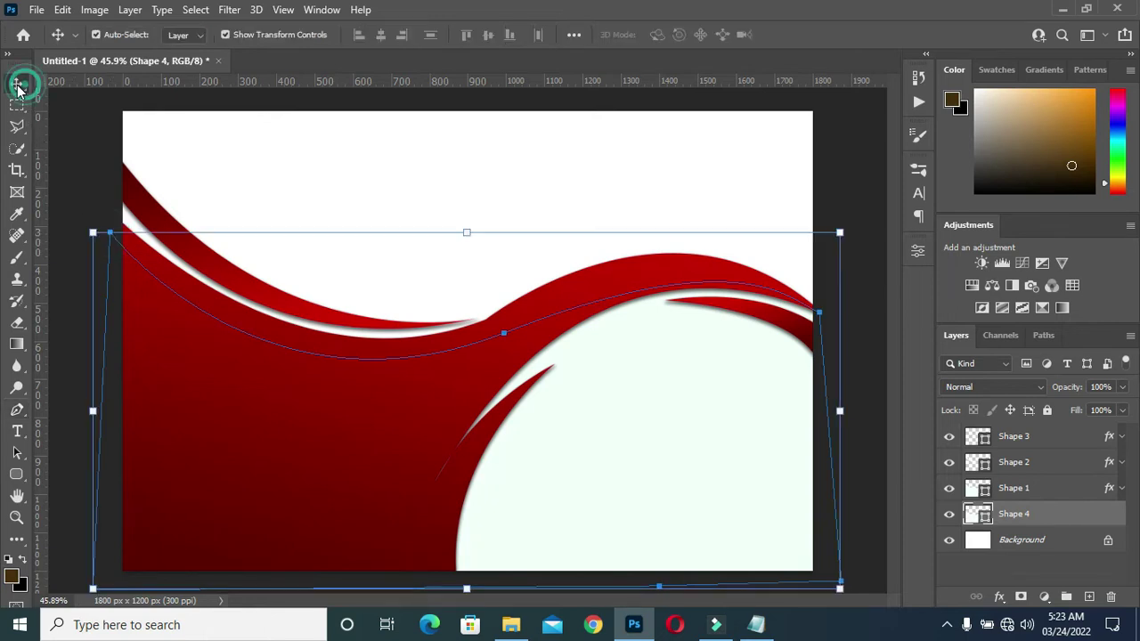
pyautogui.click(861, 185)
pyautogui.hotkey('ctrl', '-')
pyautogui.hotkey('ctrl', '0')
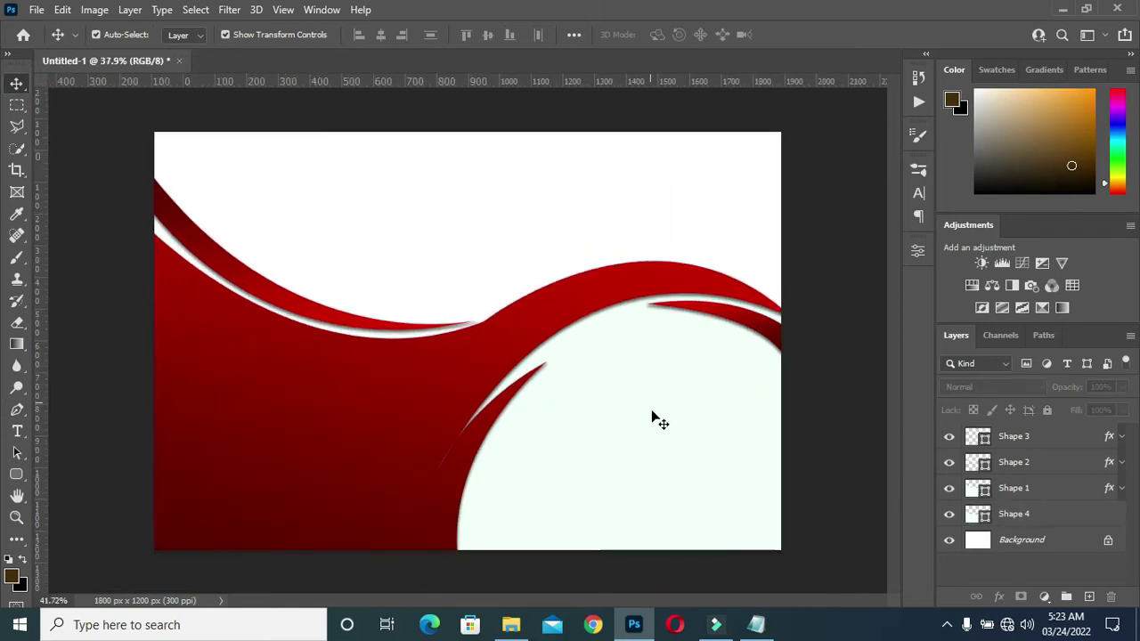
# Change the fill colour of Shape 4, the pale lower-right area, to #dffbf3.
pyautogui.click(651, 415)
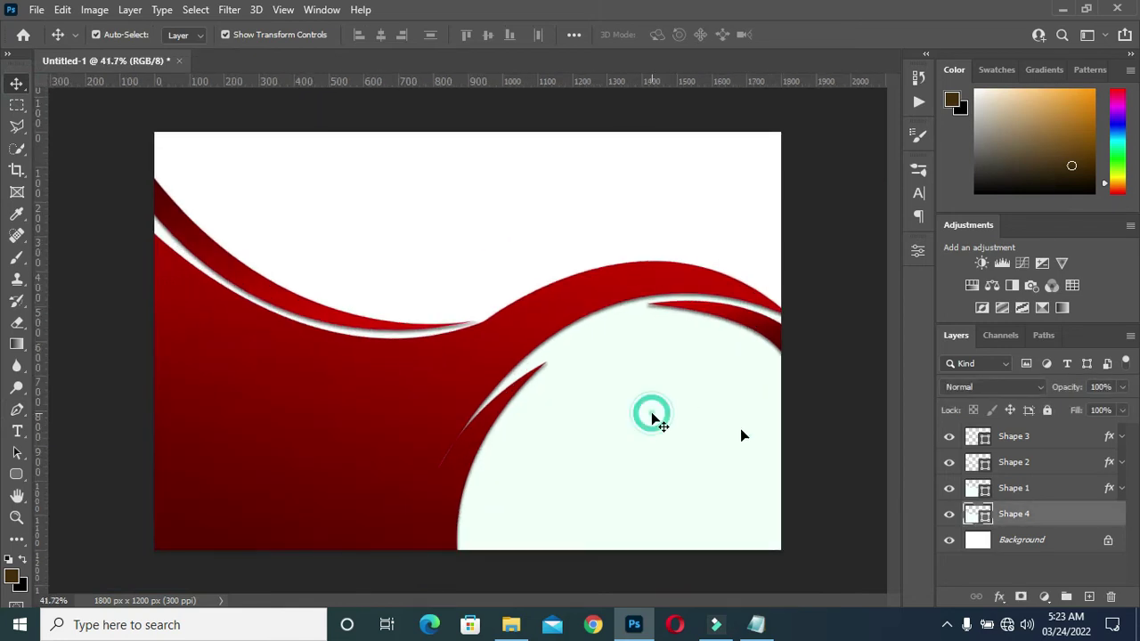
pyautogui.doubleClick(979, 514)
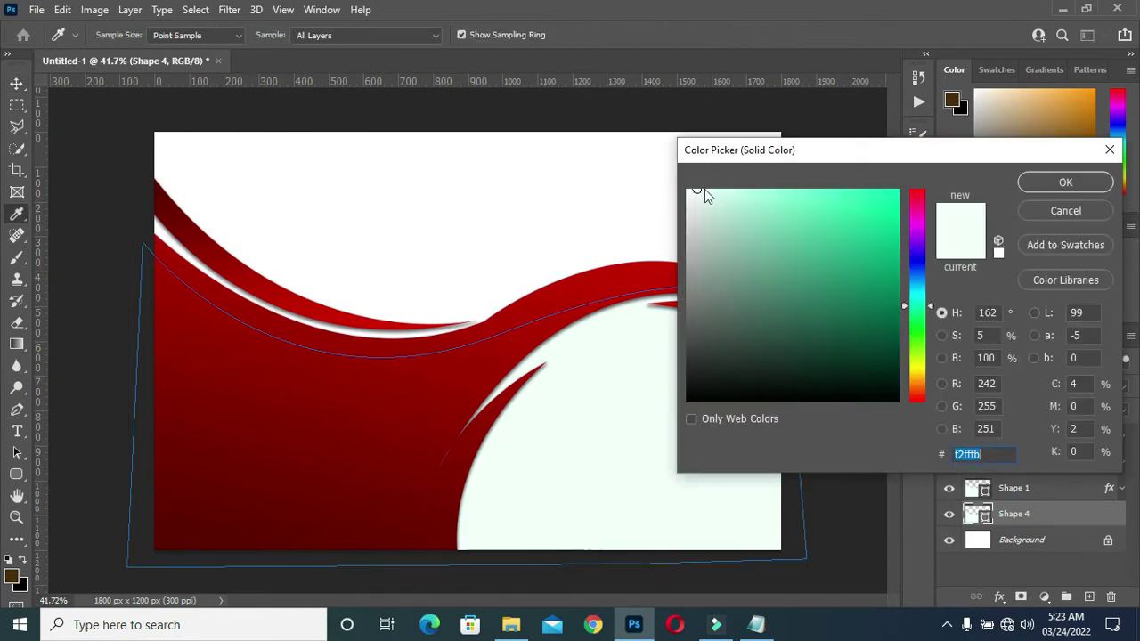
pyautogui.click(710, 192)
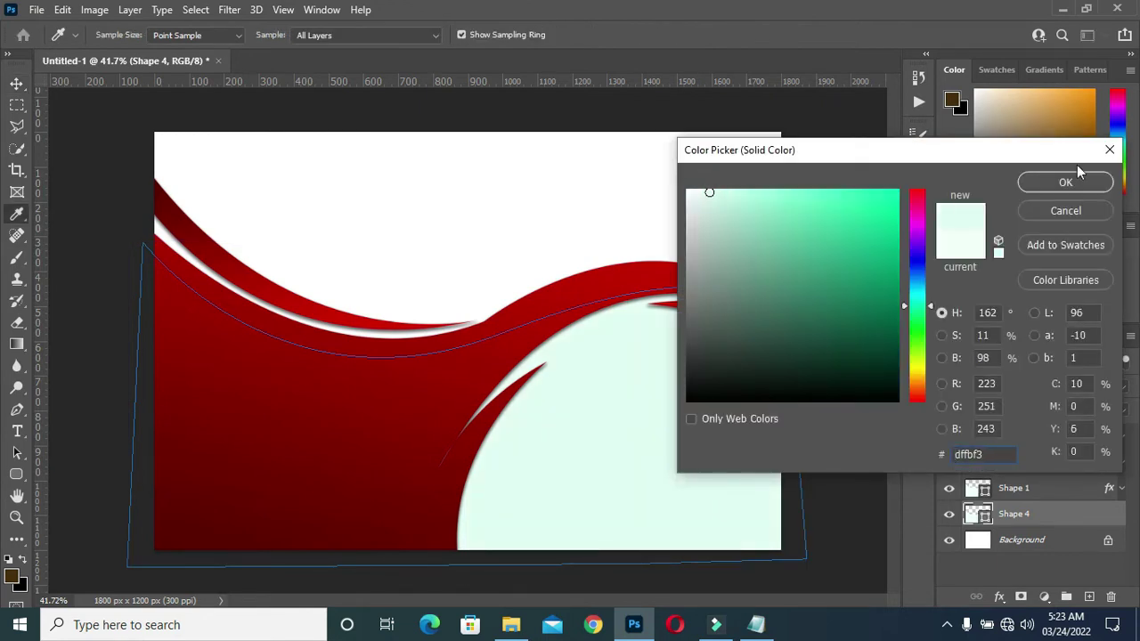
pyautogui.click(1069, 182)
pyautogui.click(873, 289)
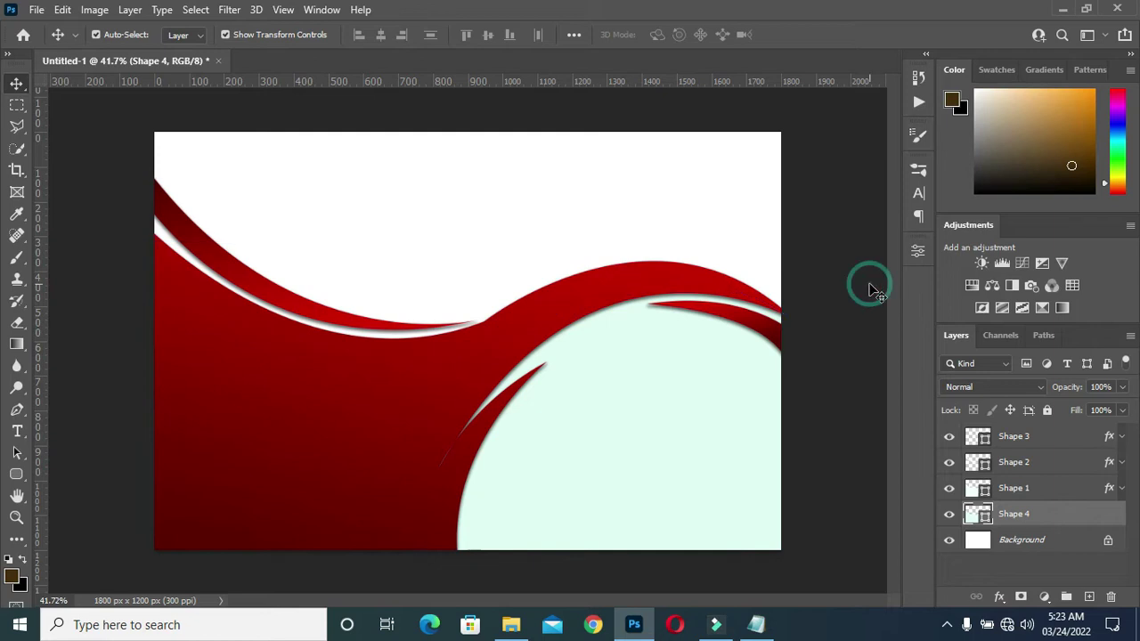
pyautogui.hotkey('ctrl', '-')
pyautogui.hotkey('ctrl', '0')
# Place the shiny-night-city_1127-8 image from File Explorer into the design and move its layer between Shape 4 and Background.
pyautogui.click(515, 626)
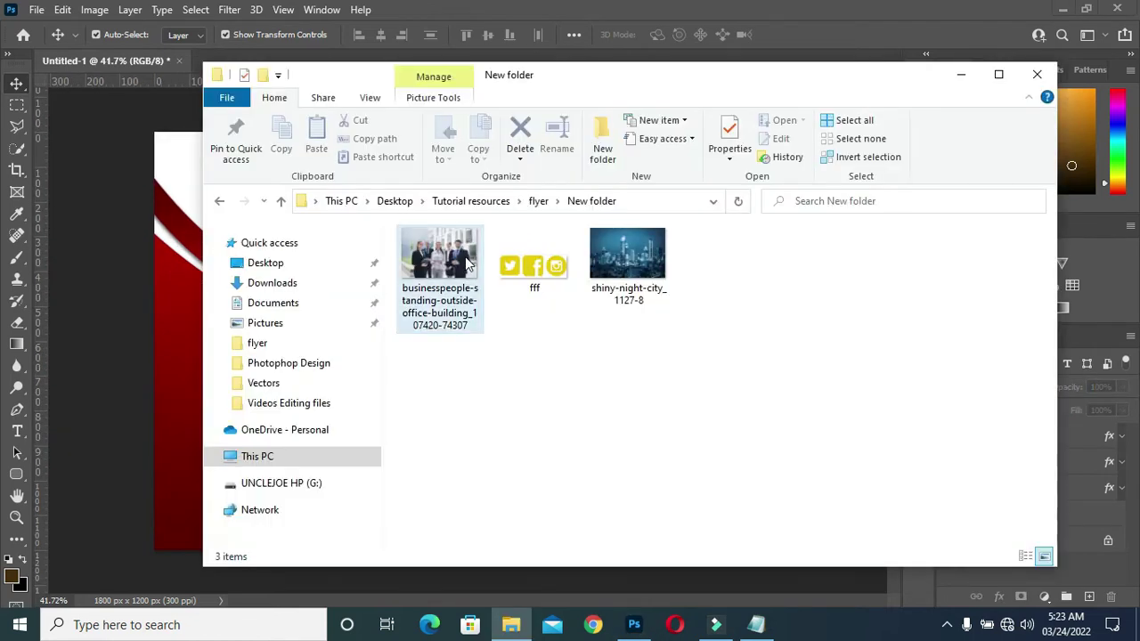
pyautogui.moveTo(628, 265); pyautogui.dragTo(173, 429)
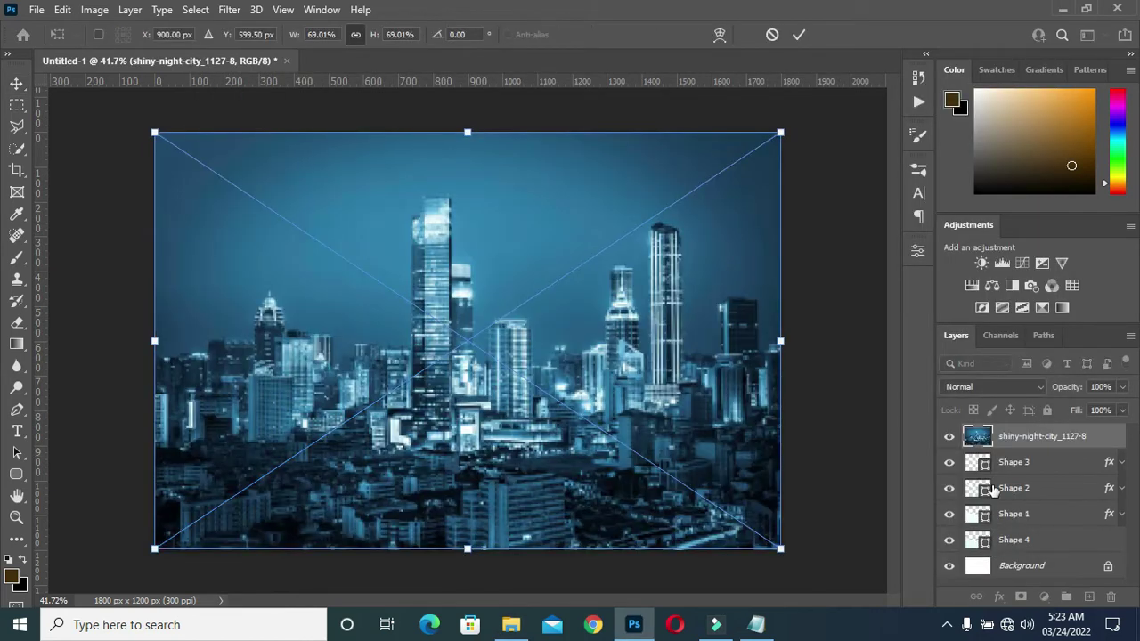
pyautogui.moveTo(1018, 433); pyautogui.dragTo(1021, 558)
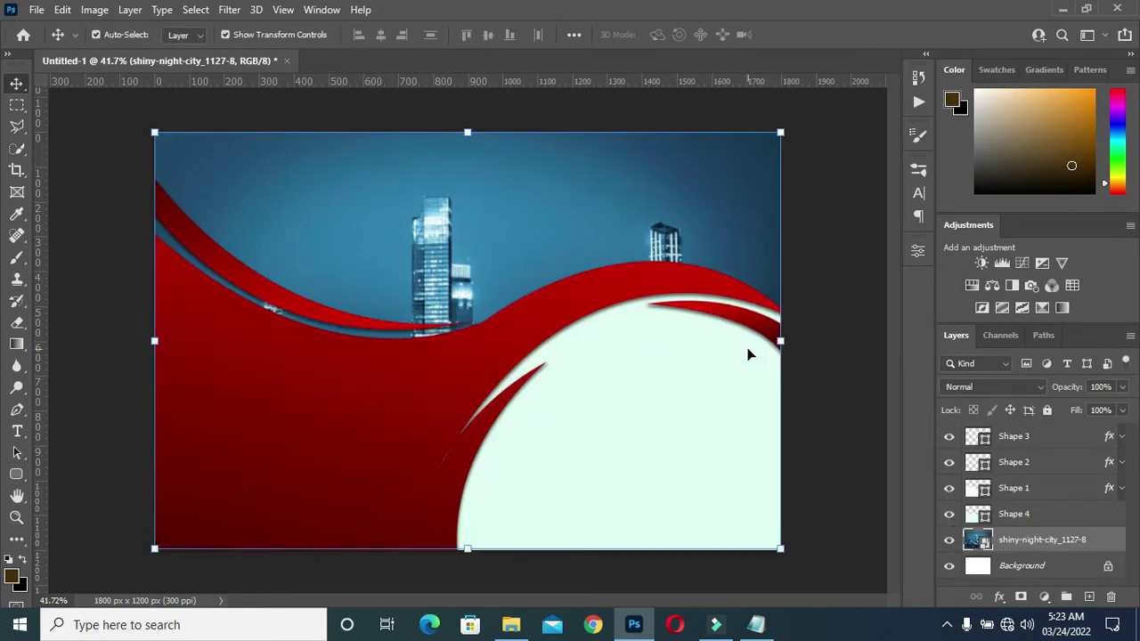
# Scale the city photo to 71.91% and move it up behind the red wave, centred at about X 900, Y 130 px.
pyautogui.moveTo(388, 216); pyautogui.dragTo(395, 128)
pyautogui.moveTo(396, 203); pyautogui.dragTo(395, 171)
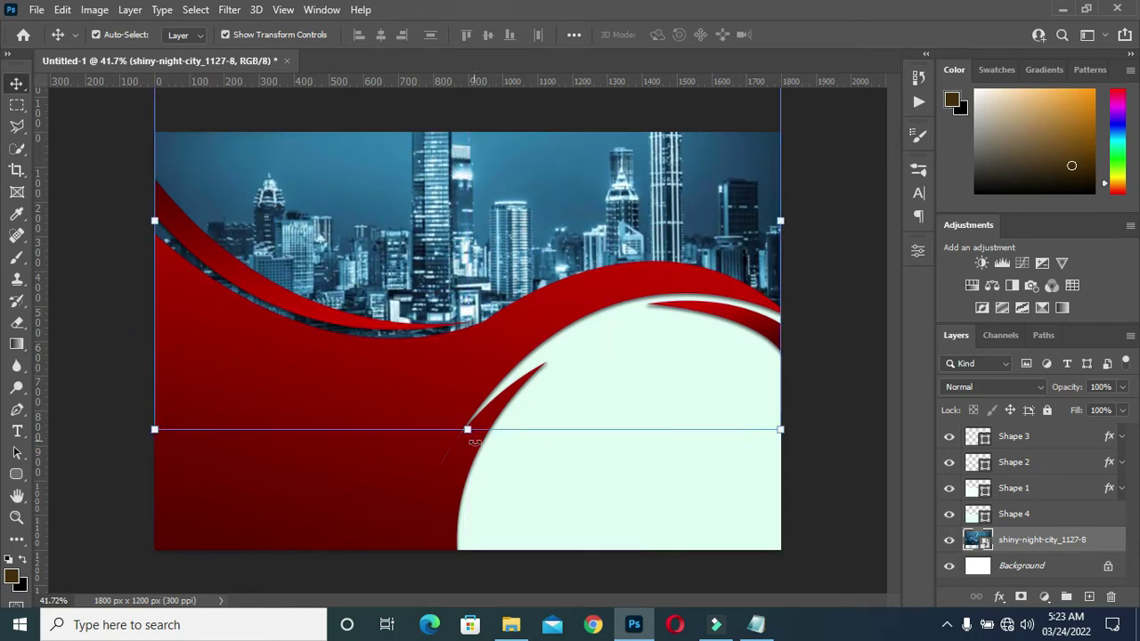
pyautogui.moveTo(466, 430); pyautogui.dragTo(467, 447)
pyautogui.moveTo(441, 274); pyautogui.dragTo(444, 230)
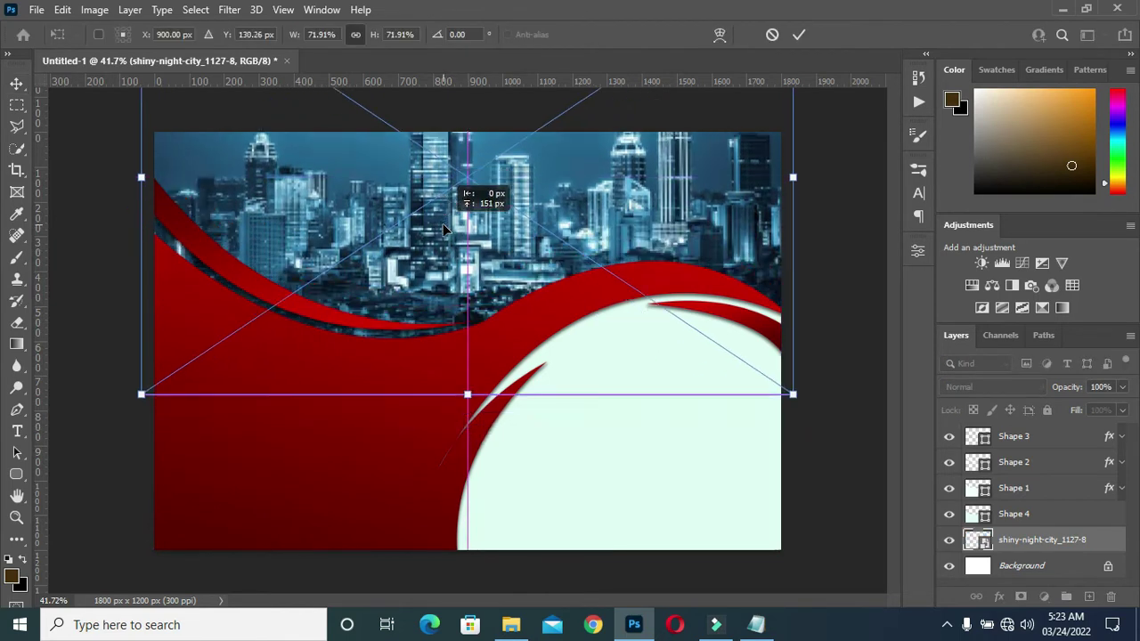
pyautogui.press('Return')
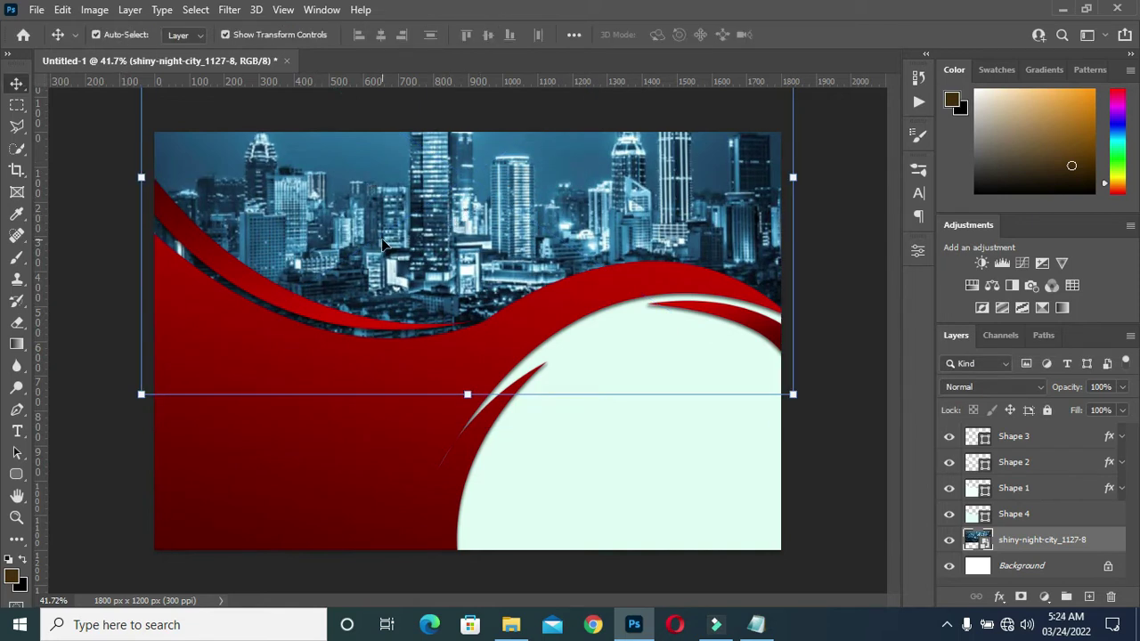
# Open a Curves adjustment on the city photo and pull the RGB midtone point down to input 143, output 113.
pyautogui.click(94, 11)
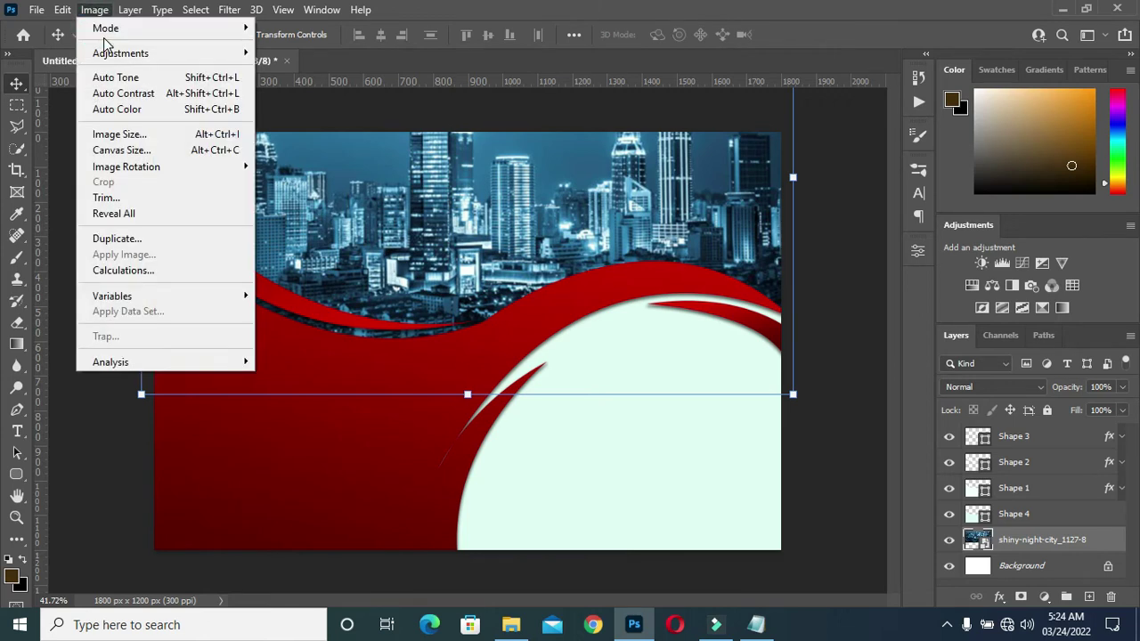
pyautogui.moveTo(165, 54)
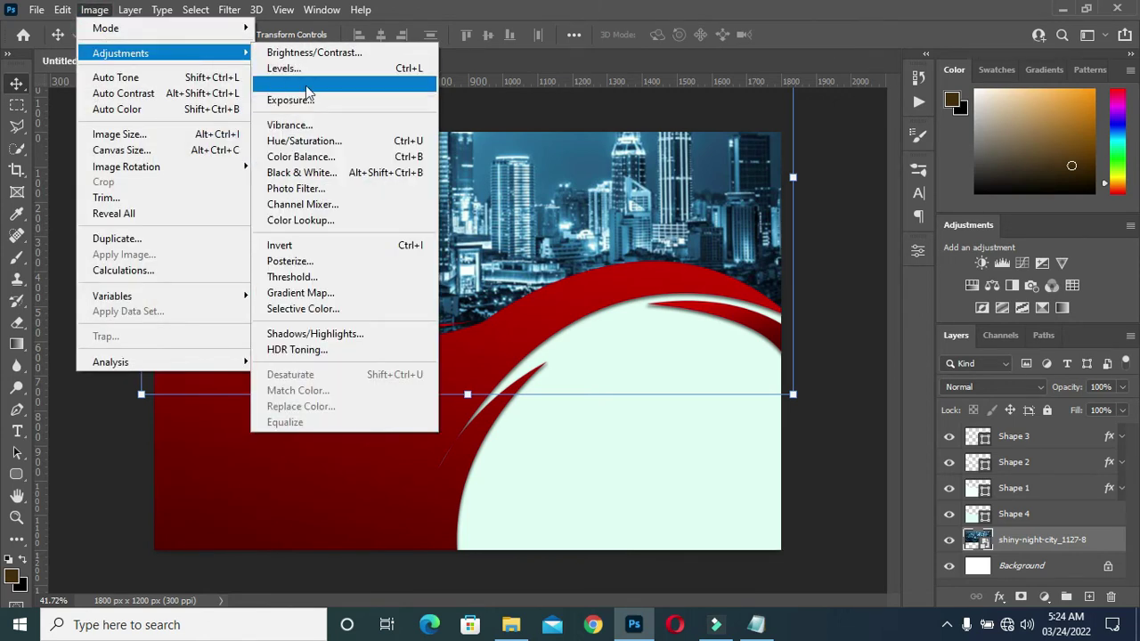
pyautogui.click(299, 86)
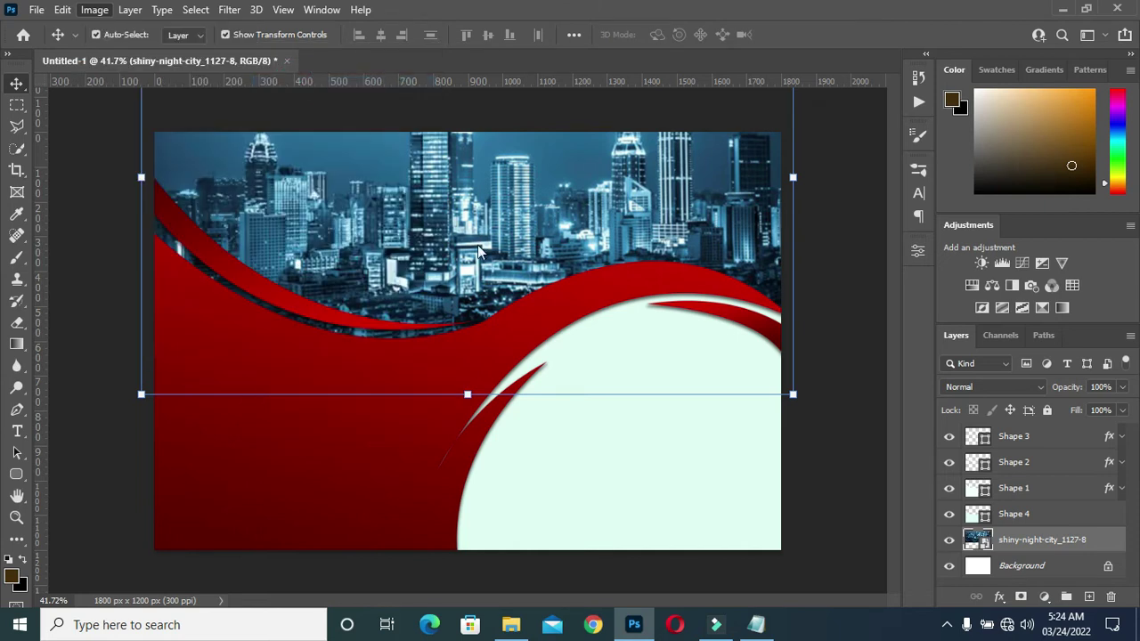
pyautogui.moveTo(613, 107); pyautogui.dragTo(744, 108)
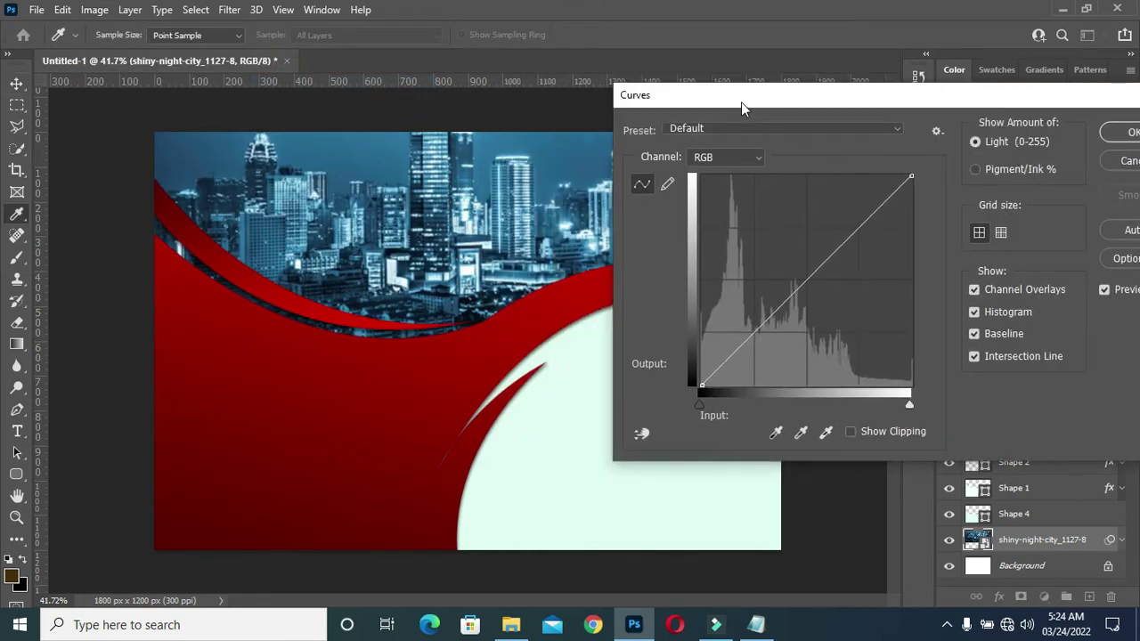
pyautogui.click(807, 275)
pyautogui.moveTo(807, 275); pyautogui.dragTo(819, 292)
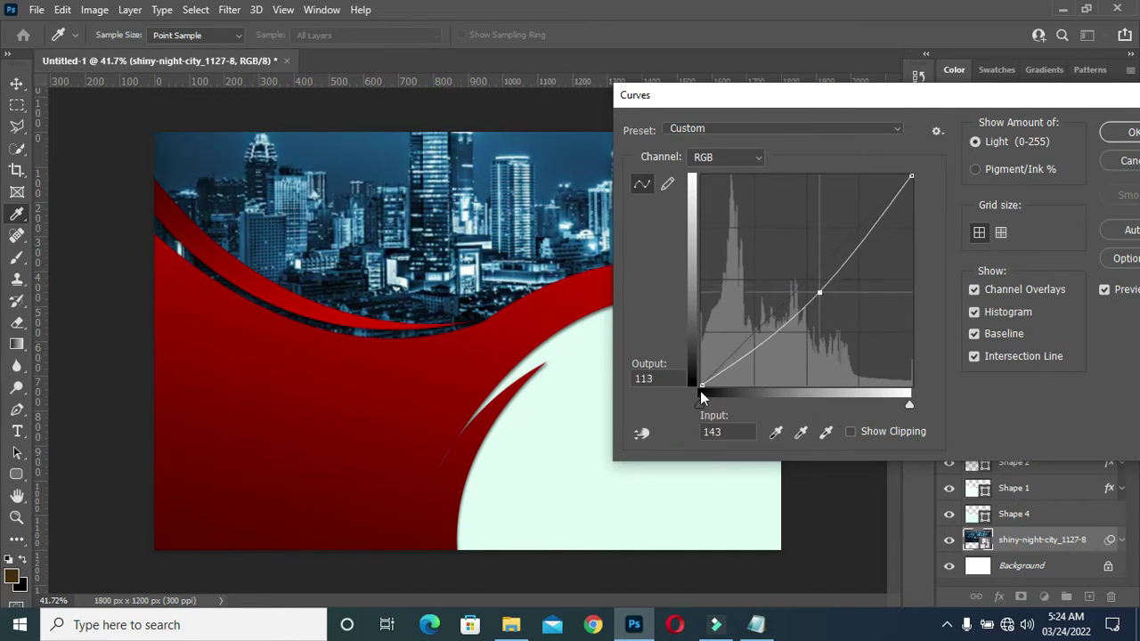
# Set the curve's black point to input 30 and white point to output 230, apply the adjustment and deselect the photo.
pyautogui.moveTo(702, 386); pyautogui.dragTo(727, 388)
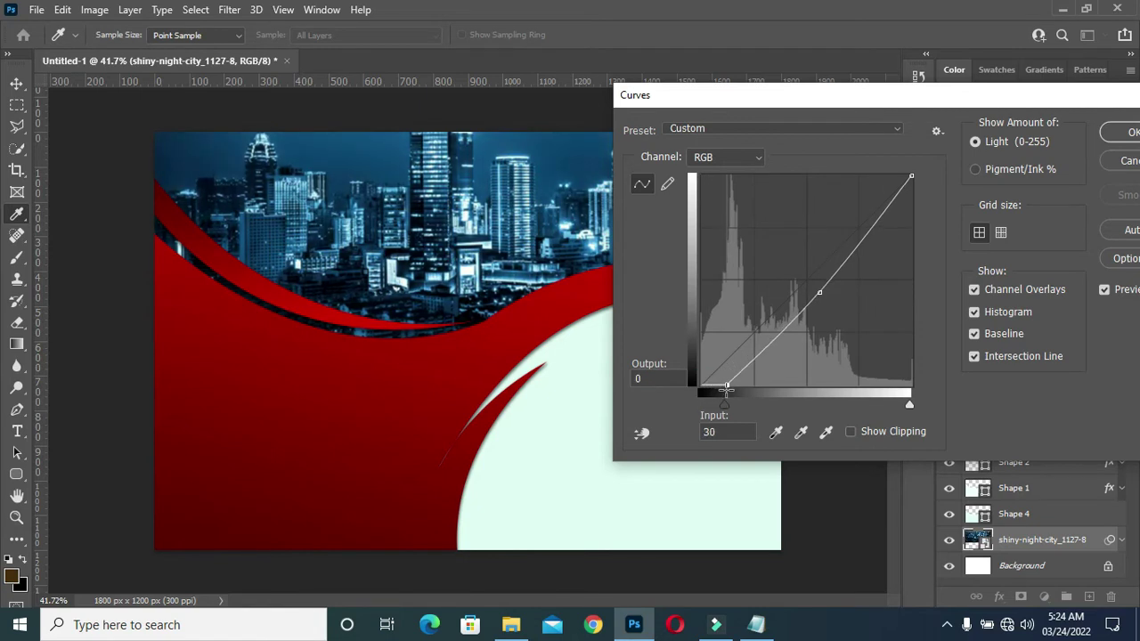
pyautogui.moveTo(909, 176); pyautogui.dragTo(910, 199)
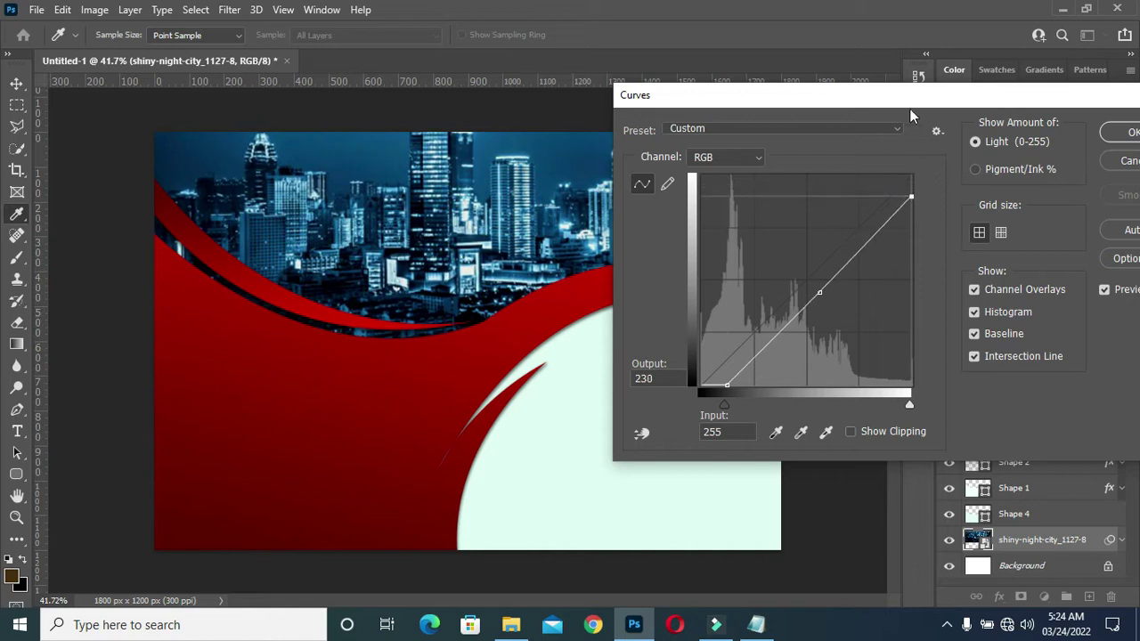
pyautogui.moveTo(911, 105); pyautogui.dragTo(728, 148)
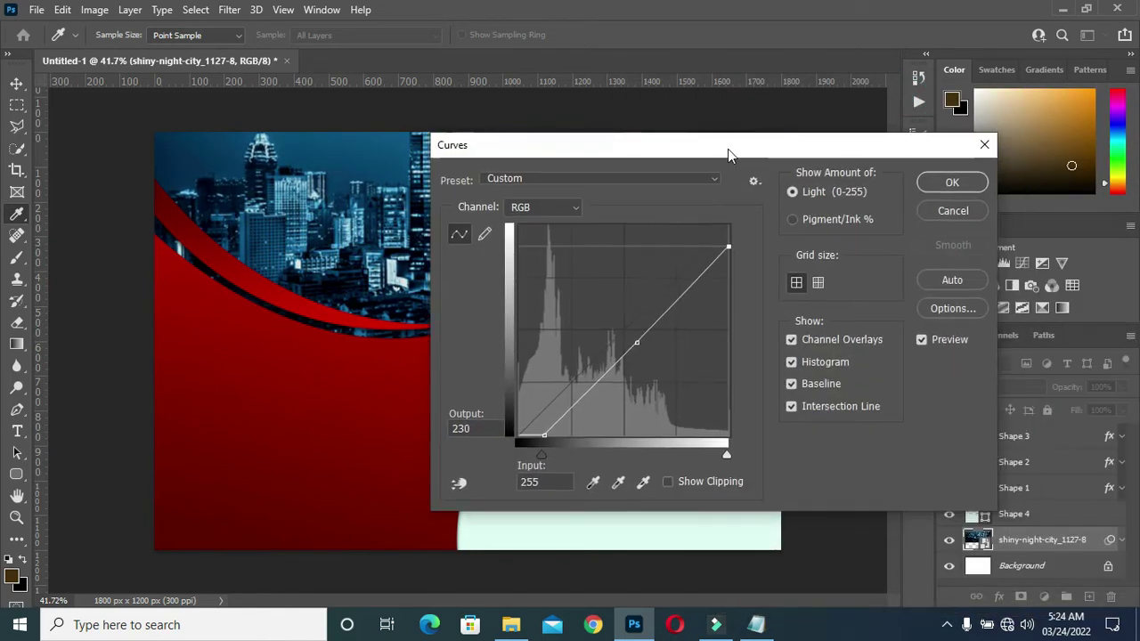
pyautogui.click(952, 185)
pyautogui.press('v')
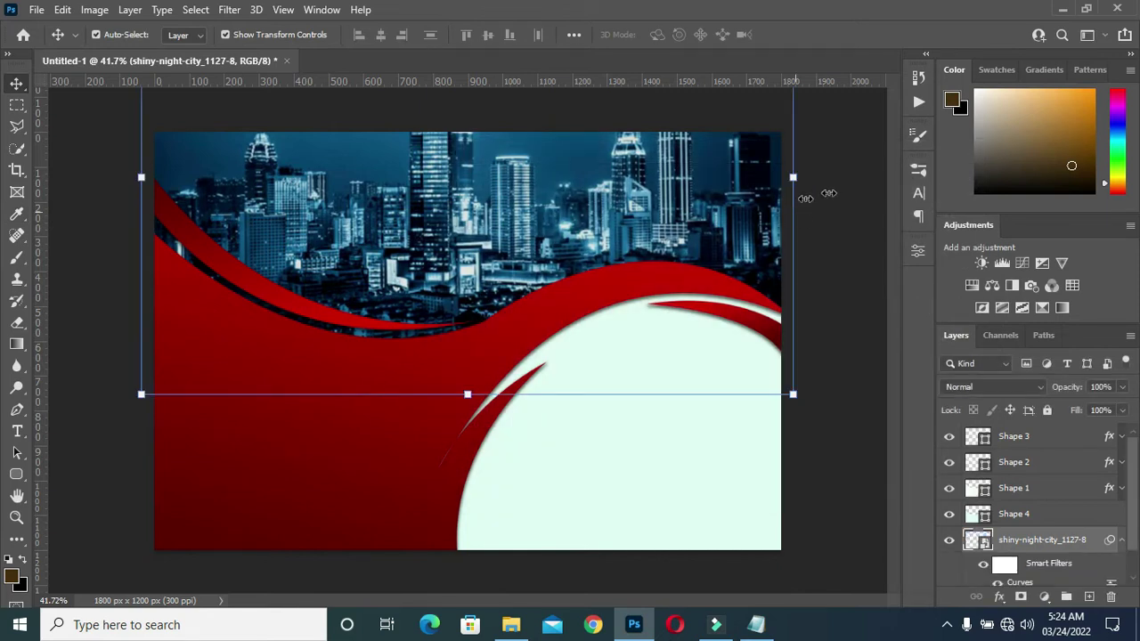
pyautogui.click(853, 243)
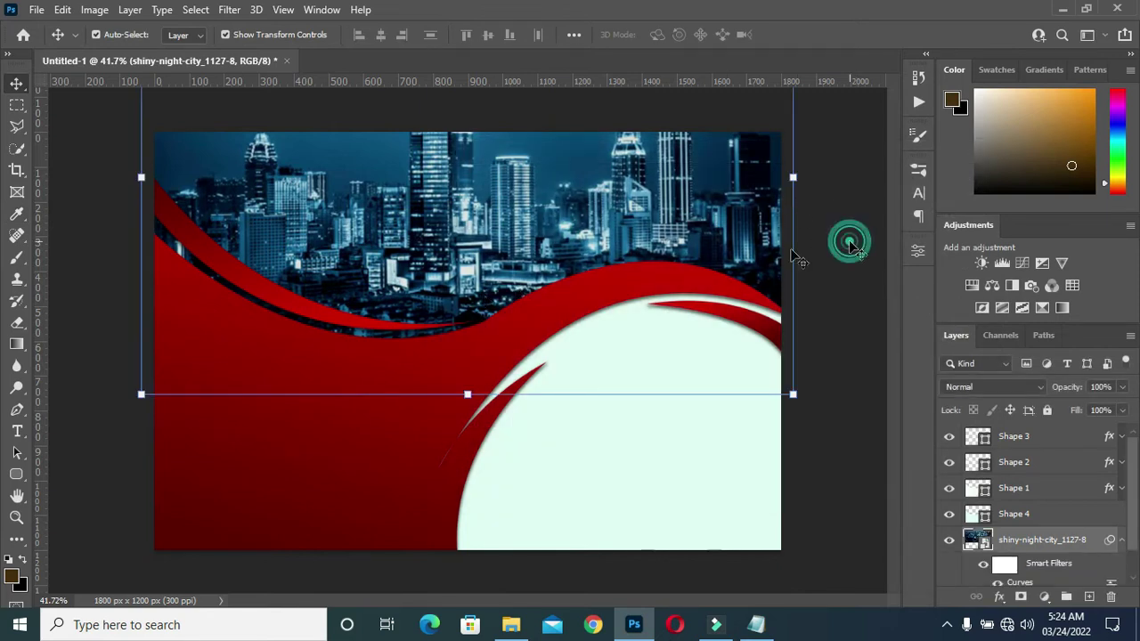
# Collapse the smart filter list under the city photo layer.
pyautogui.hotkey('ctrl', '-')
pyautogui.hotkey('ctrl', '+')
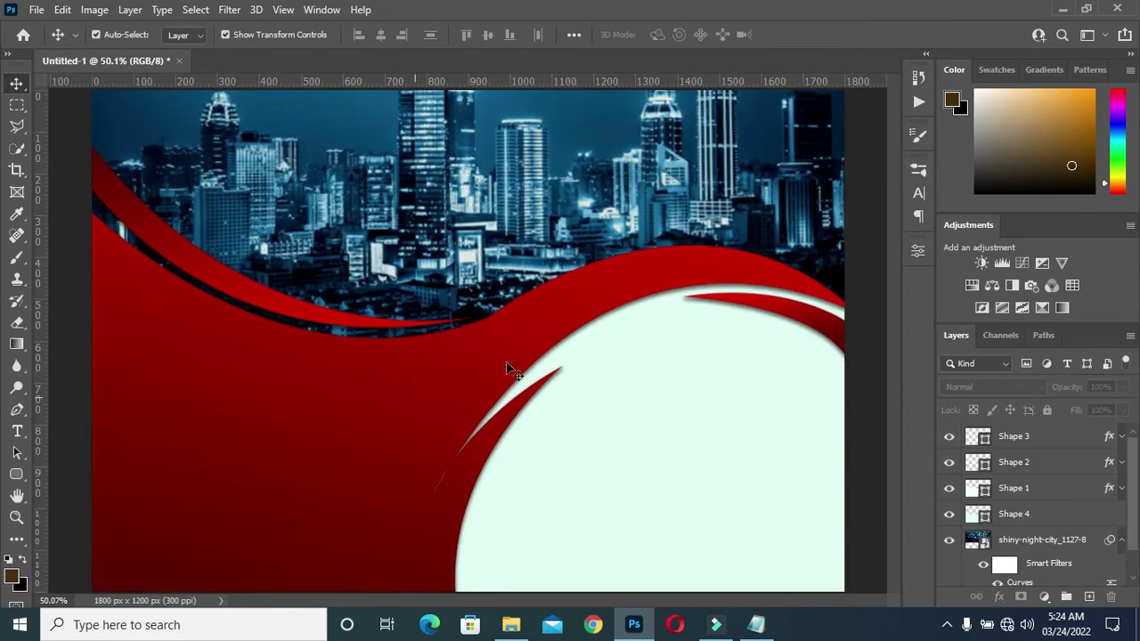
pyautogui.click(1122, 541)
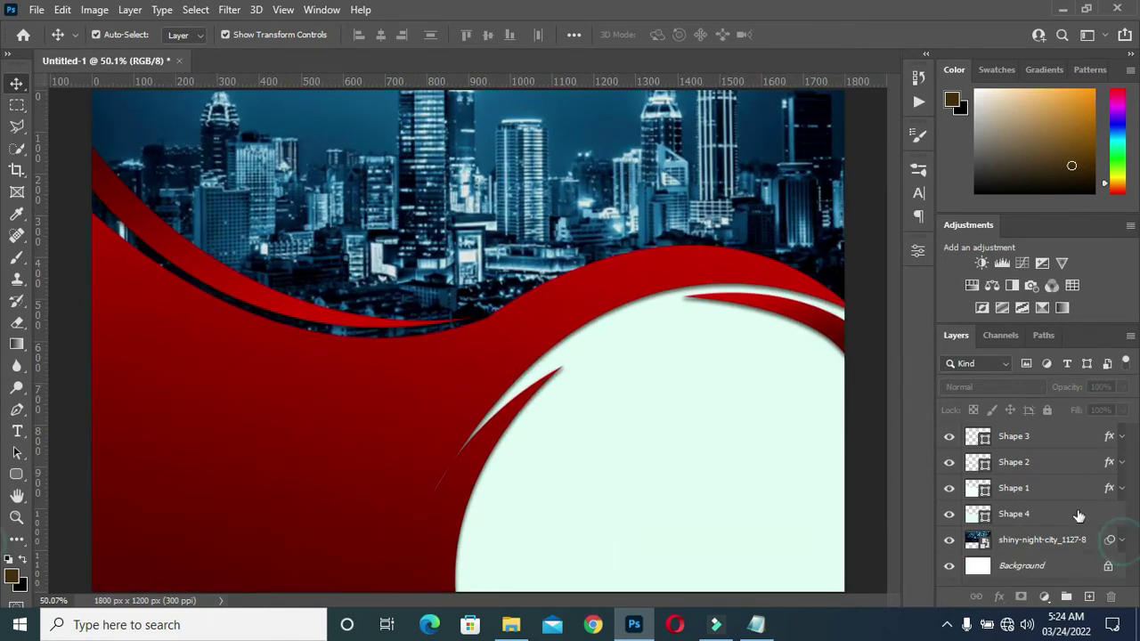
pyautogui.hotkey('ctrl', '0')
pyautogui.scroll(-1, 357, 445)
pyautogui.scroll(2, 249, 437)
pyautogui.scroll(-1, 400, 420)
pyautogui.scroll(1, 369, 457)
# Switch to Notepad, copy the lines "YOUR BUSINESS HEADLINE HERE" and minimise the window.
pyautogui.click(757, 626)
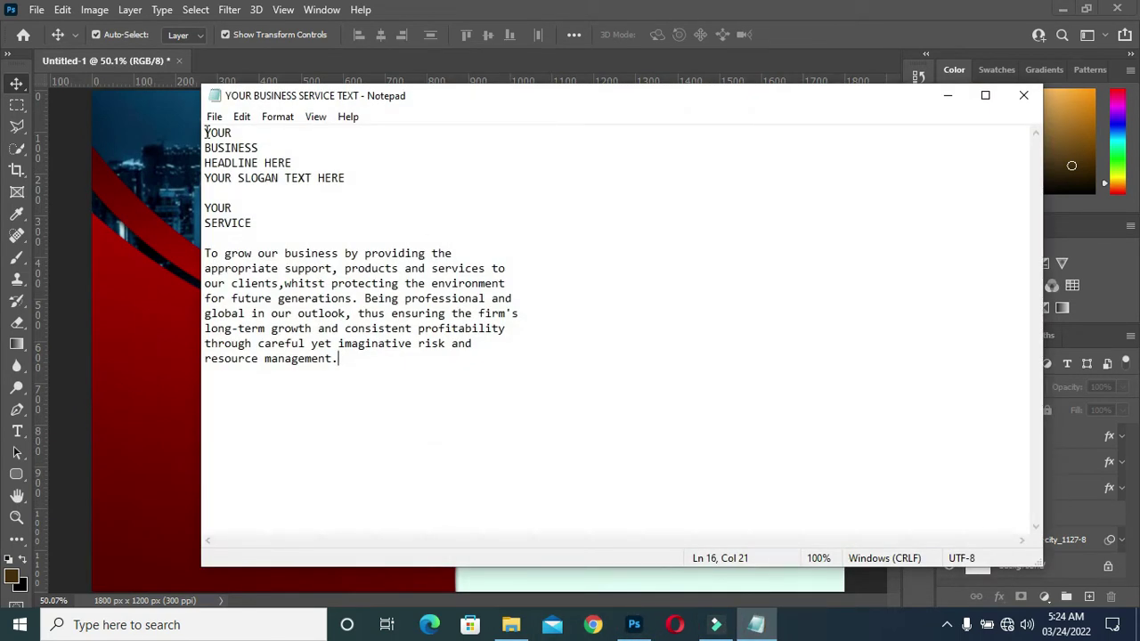
pyautogui.moveTo(205, 132); pyautogui.dragTo(334, 161)
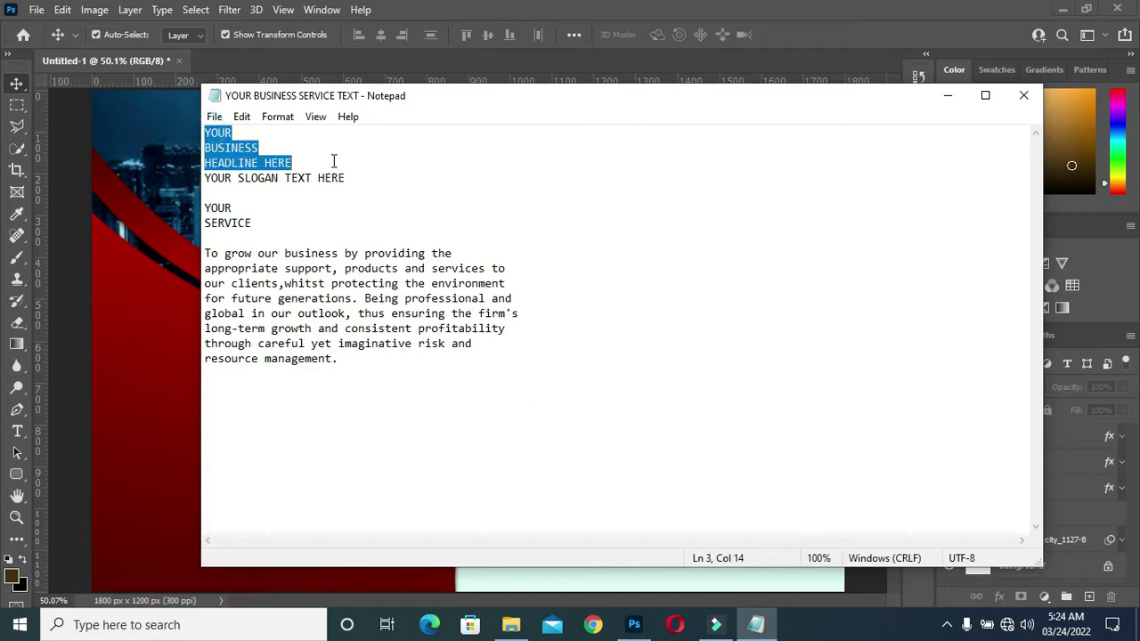
pyautogui.rightClick(227, 151)
pyautogui.click(276, 198)
pyautogui.click(948, 95)
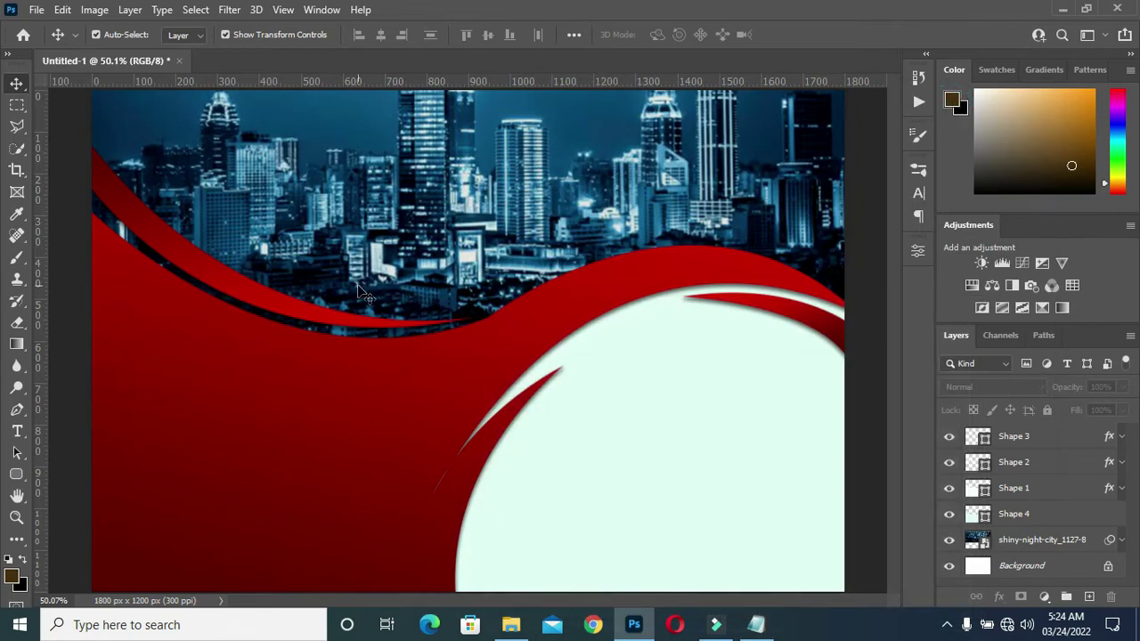
# Paste the copied headline as a new text layer on the red area and set its font style to Bold.
pyautogui.press('t')
pyautogui.click(220, 405)
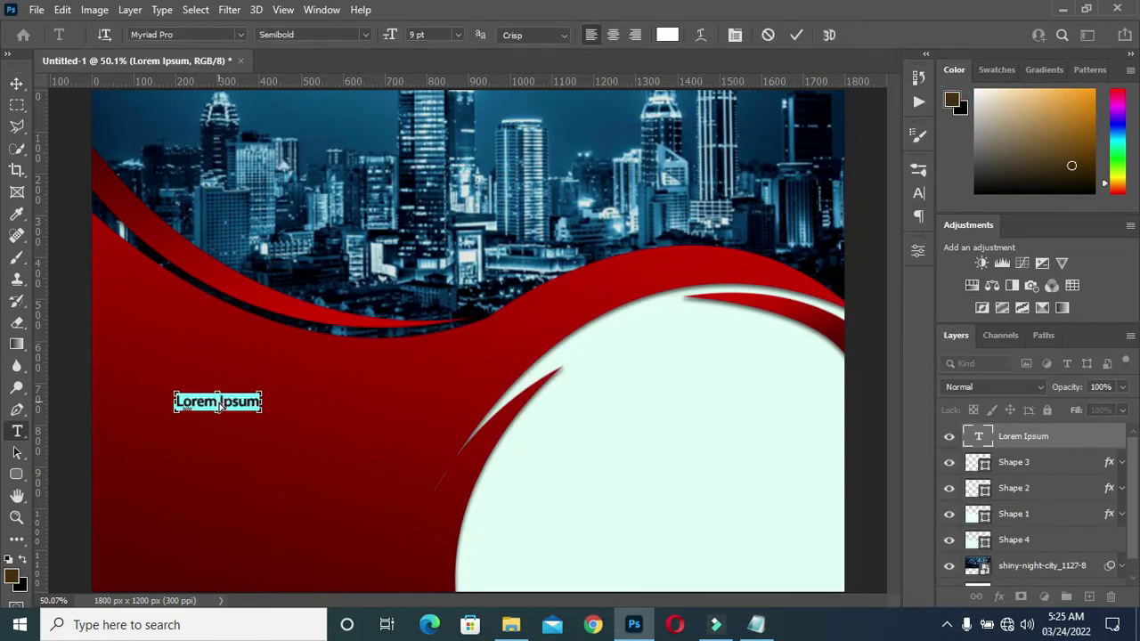
pyautogui.hotkey('ctrl', 'v')
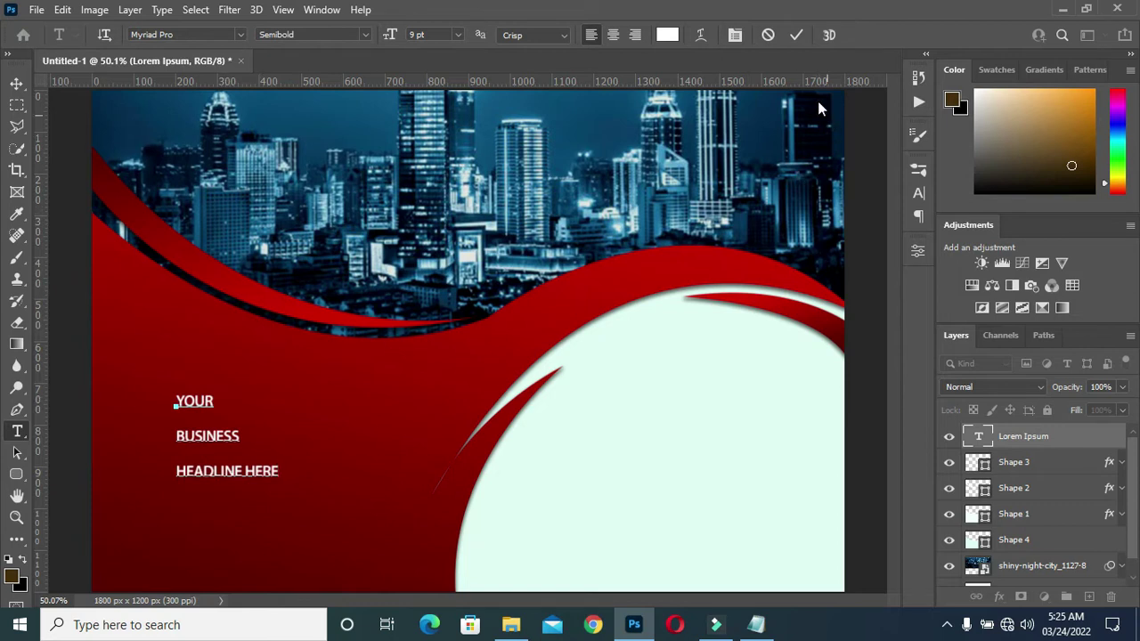
pyautogui.click(797, 35)
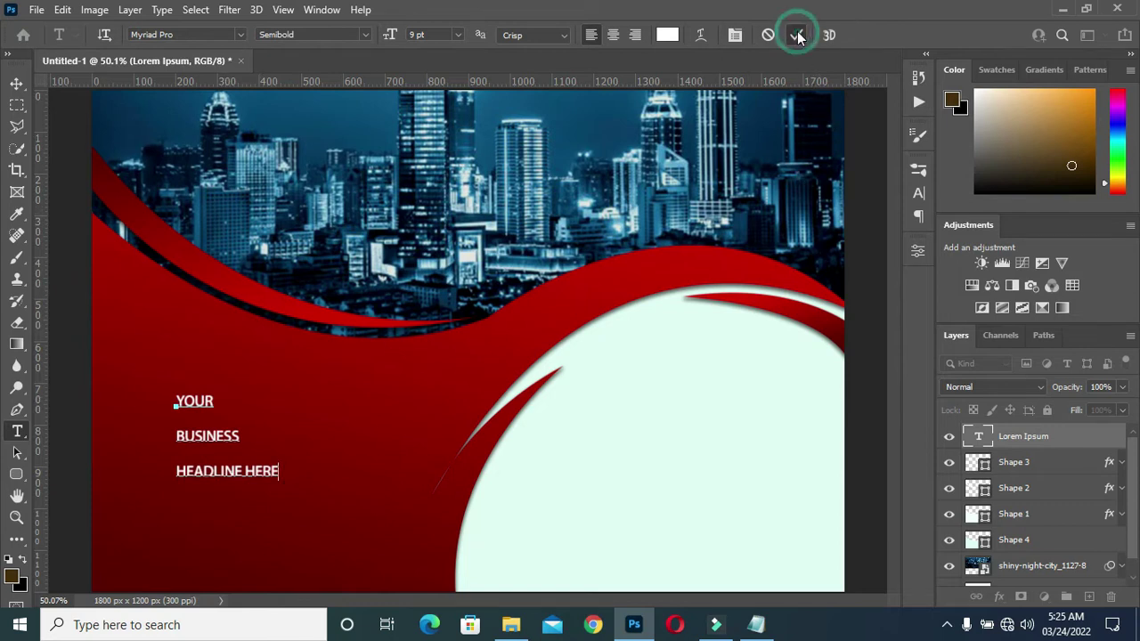
pyautogui.click(366, 34)
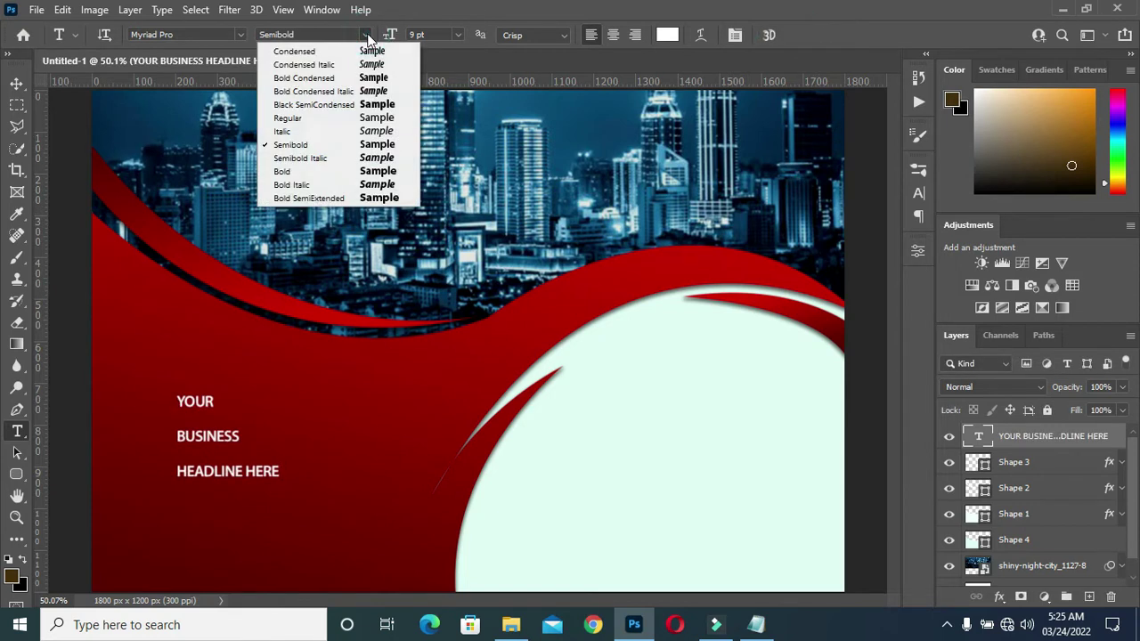
pyautogui.click(305, 171)
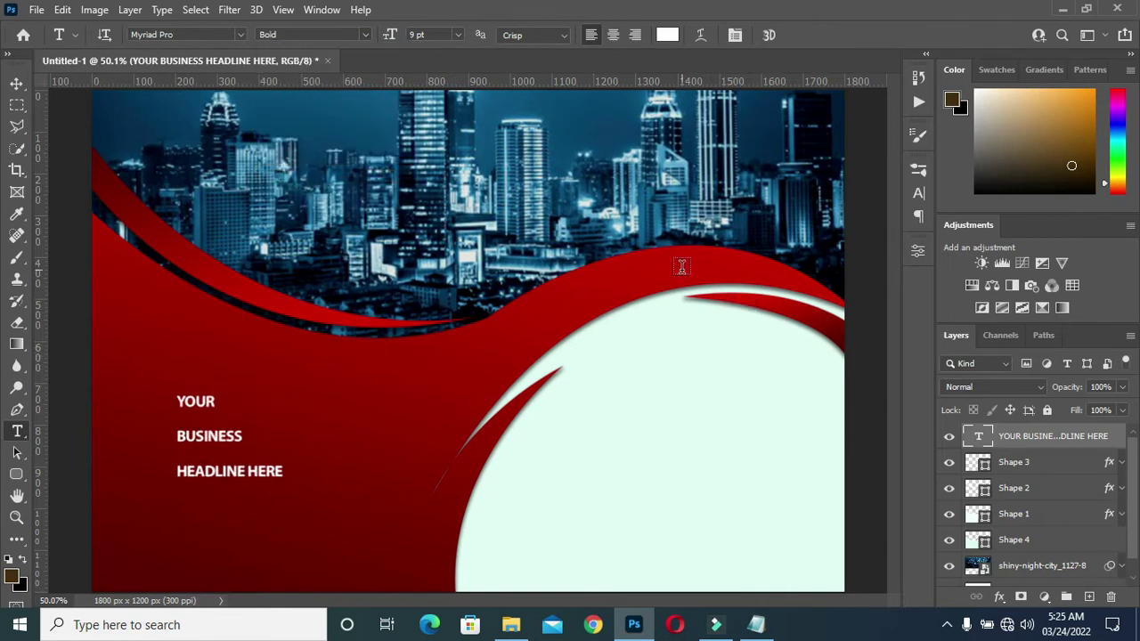
# Tighten the headline's leading to 9 pt.
pyautogui.click(919, 191)
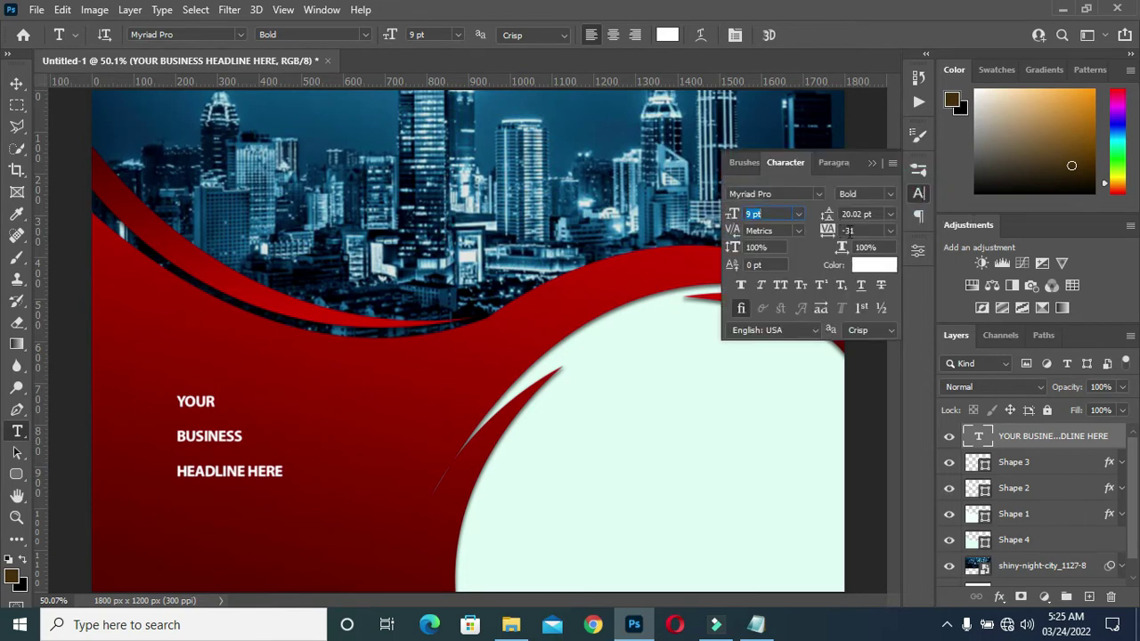
pyautogui.click(828, 218)
pyautogui.write('13')
pyautogui.press('Return')
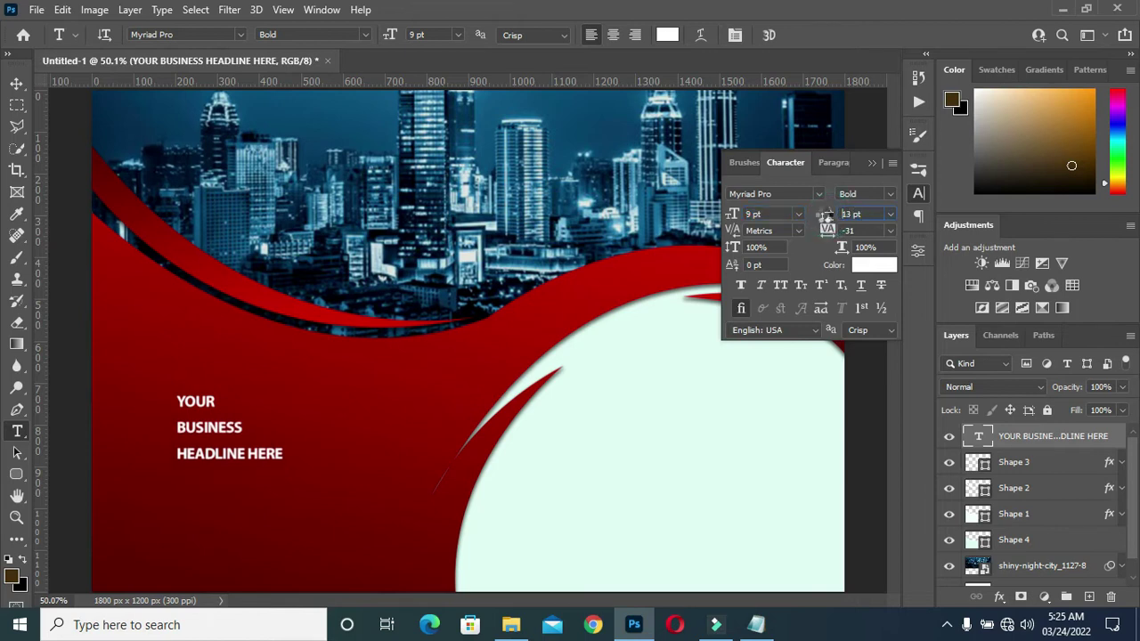
pyautogui.write('11')
pyautogui.press('Return')
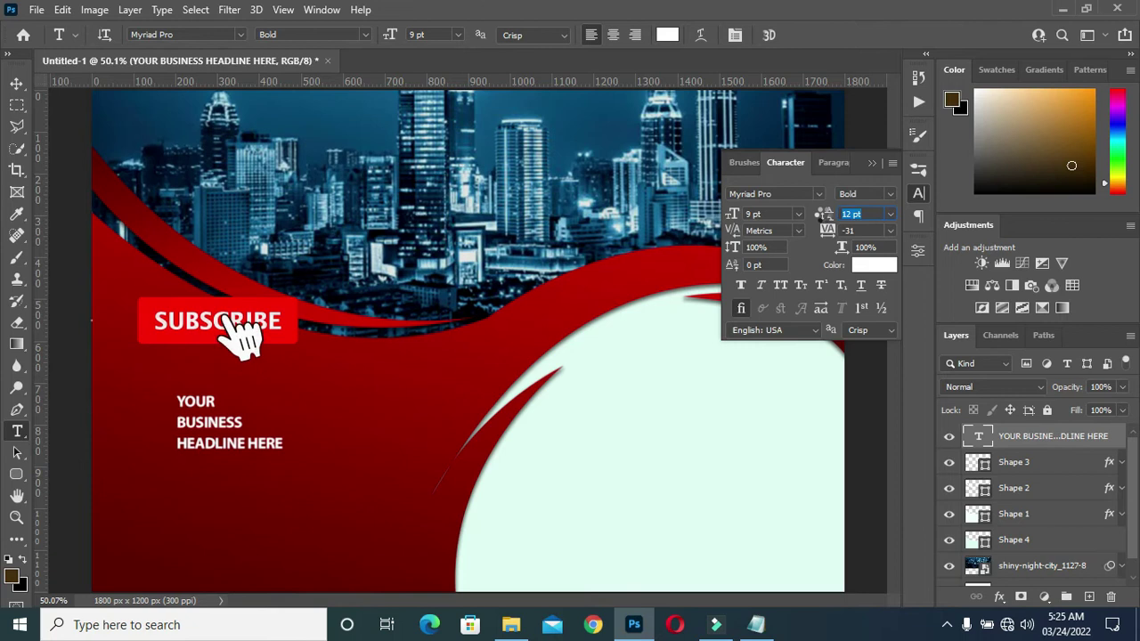
pyautogui.write('8')
pyautogui.press('Return')
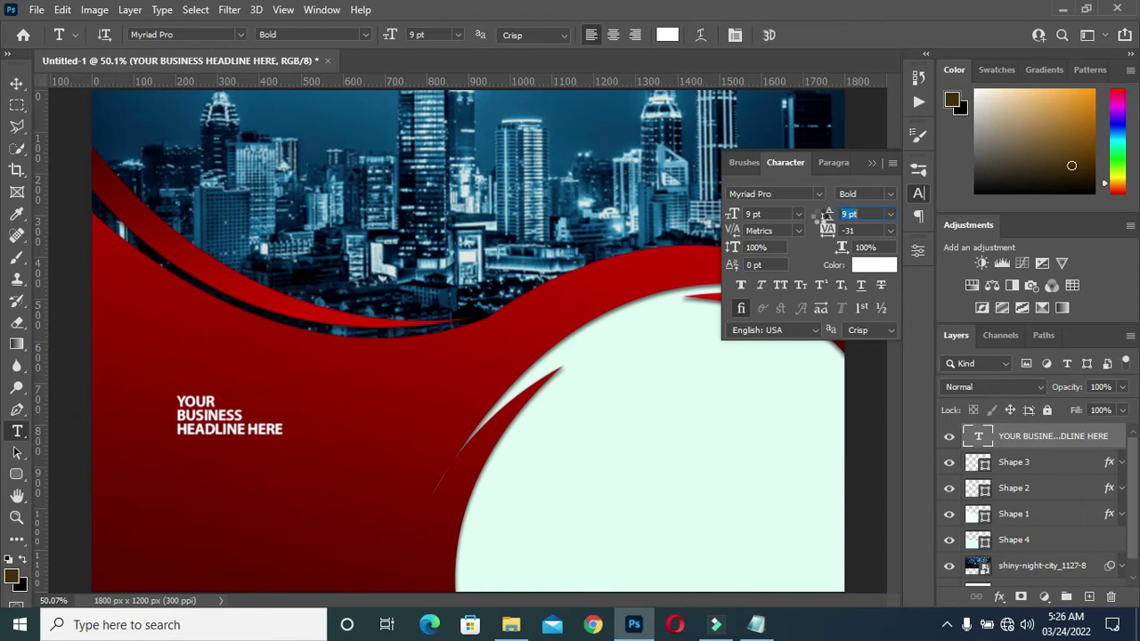
pyautogui.moveTo(827, 216); pyautogui.dragTo(832, 216)
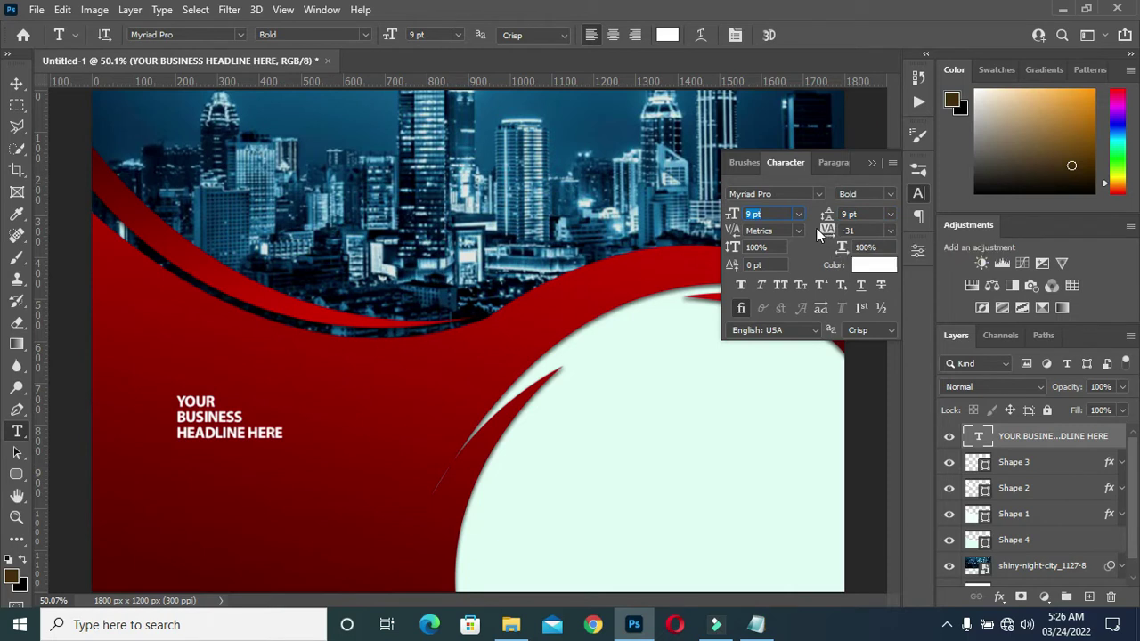
# Set the headline text's tracking to 9 and close the character settings.
pyautogui.moveTo(827, 230)
pyautogui.mouseDown()
pyautogui.moveTo(837, 229)
pyautogui.moveTo(827, 230)
pyautogui.mouseUp()
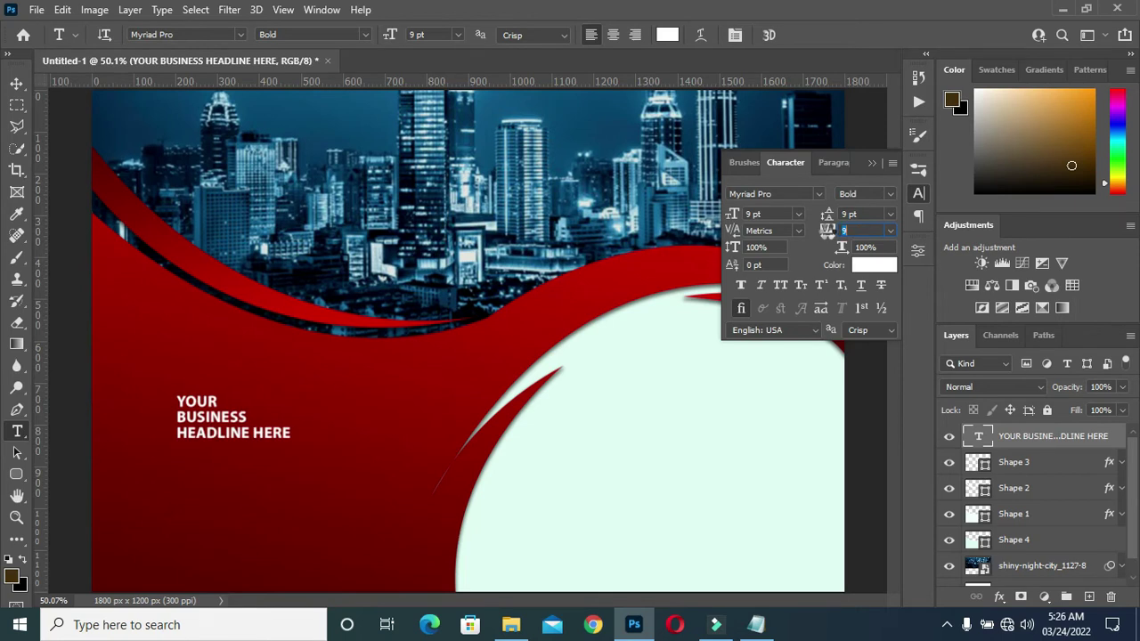
pyautogui.moveTo(828, 230); pyautogui.dragTo(826, 229)
pyautogui.click(16, 83)
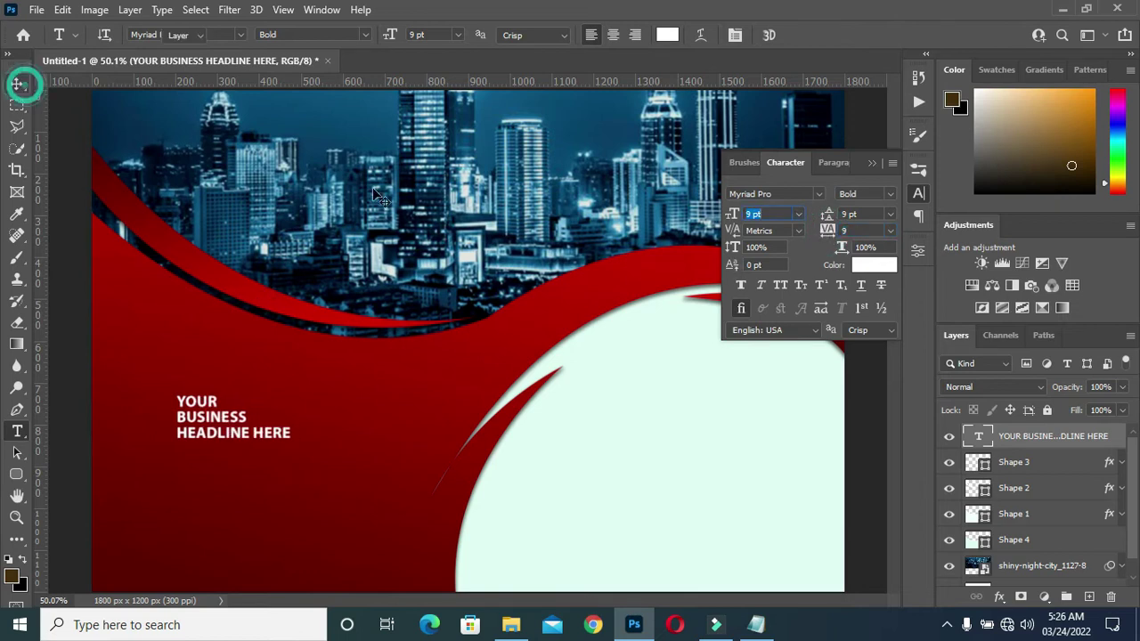
pyautogui.click(874, 165)
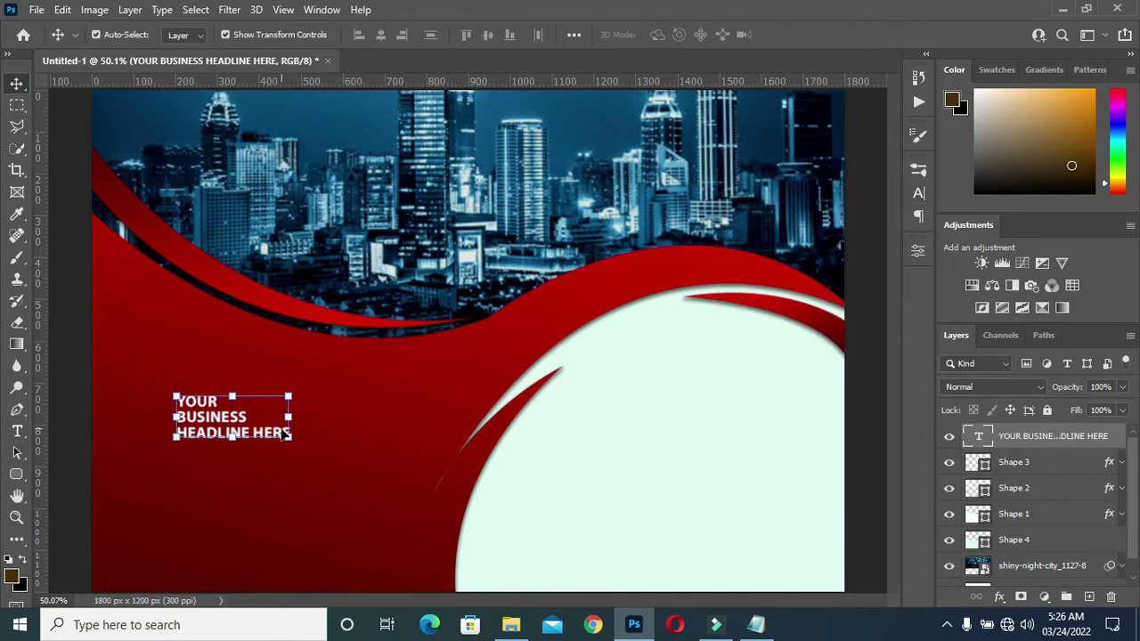
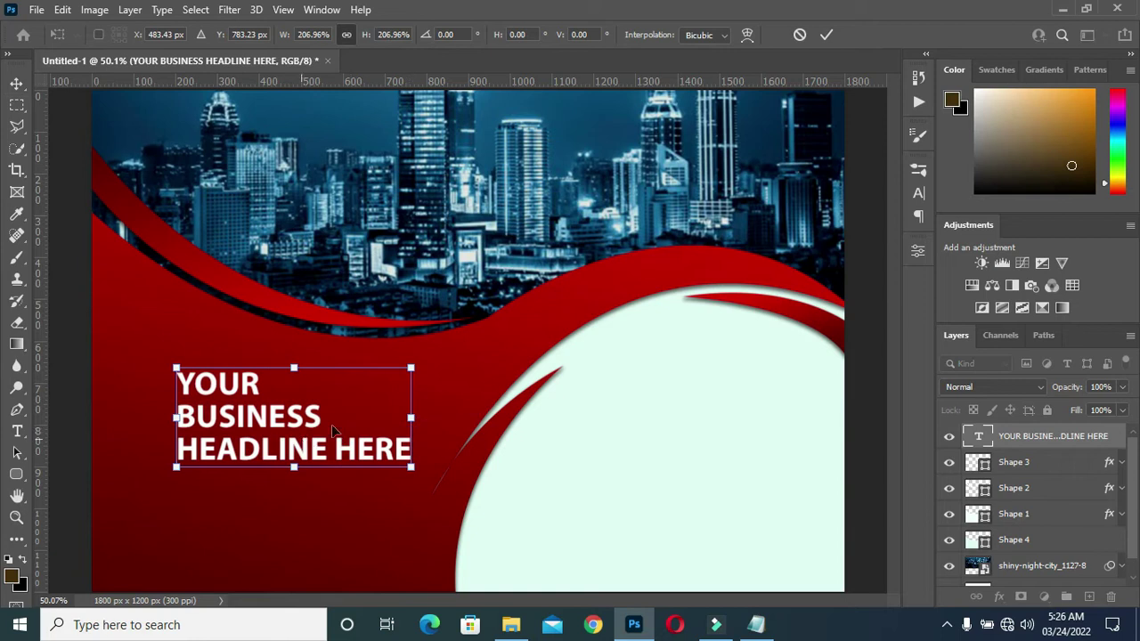
# Scale the headline to about 207% and move it closer to the flyer's left edge on the red area.
pyautogui.hotkey('ctrl', '+')
pyautogui.scroll(-2, 303, 434)
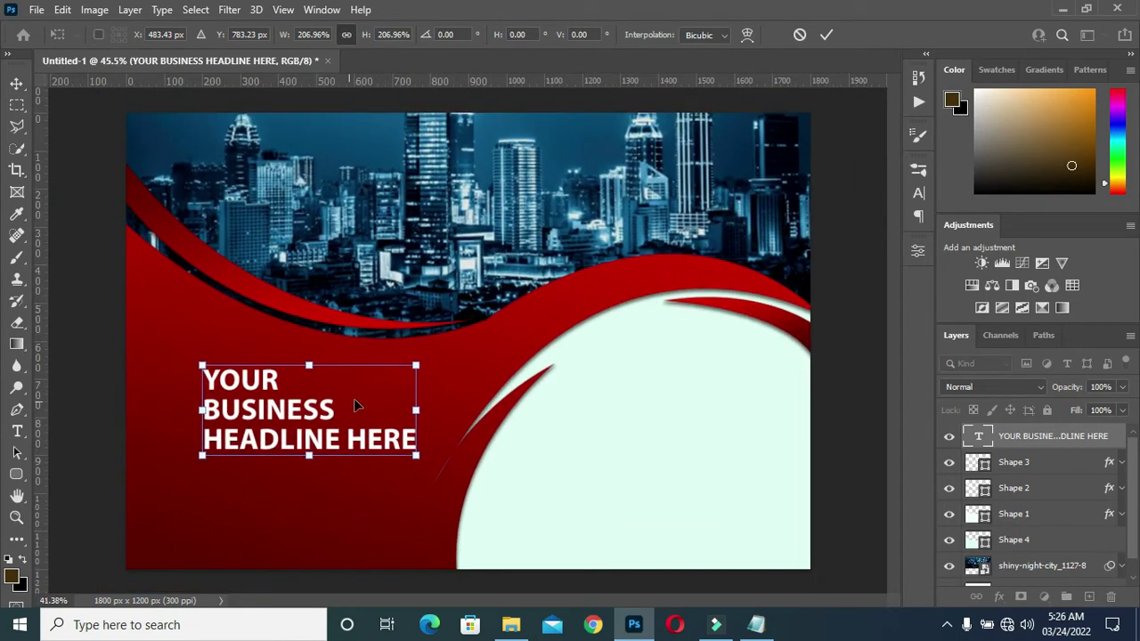
pyautogui.moveTo(247, 403)
pyautogui.mouseDown()
pyautogui.moveTo(197, 406)
pyautogui.moveTo(247, 406)
pyautogui.mouseUp()
pyautogui.hotkey('ctrl', '+')
pyautogui.hotkey('ctrl', '+')
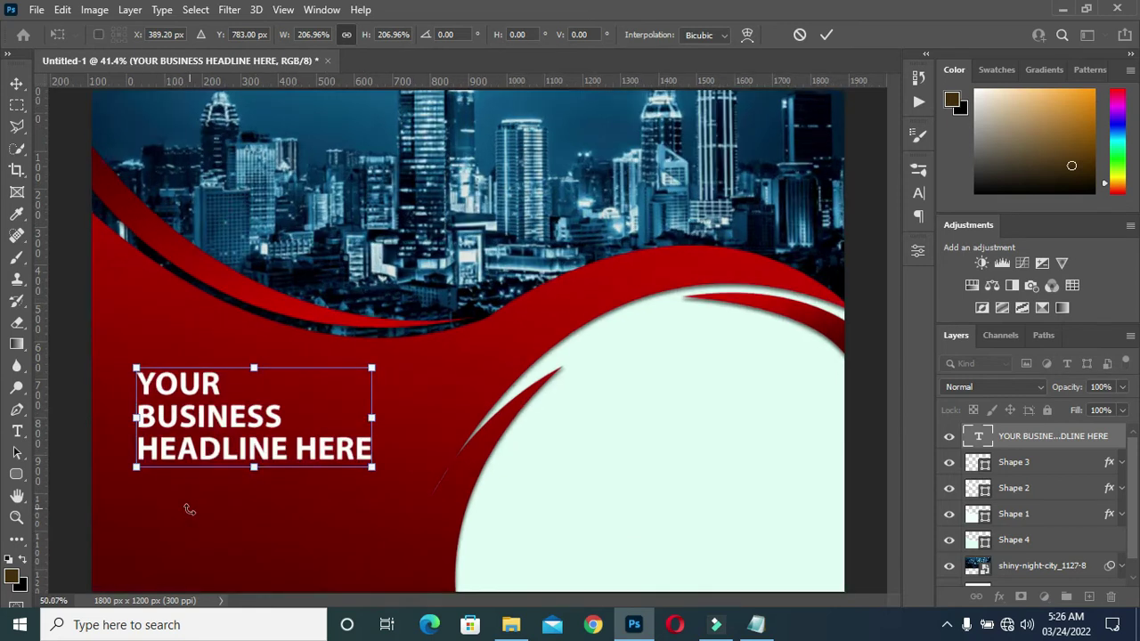
pyautogui.scroll(1, 316, 465)
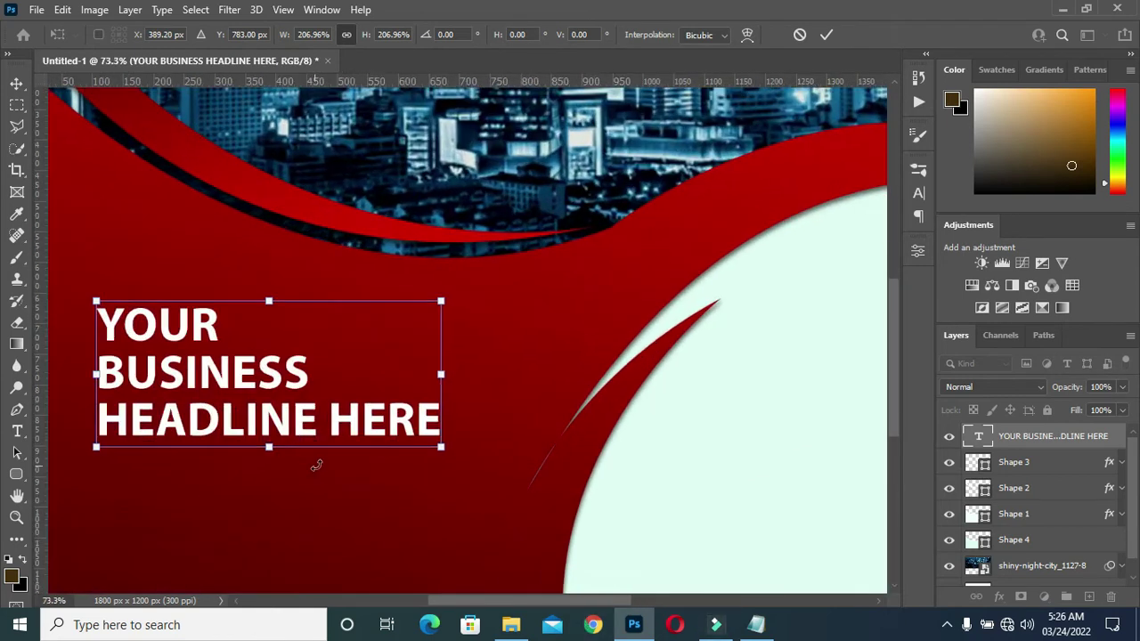
pyautogui.click(826, 34)
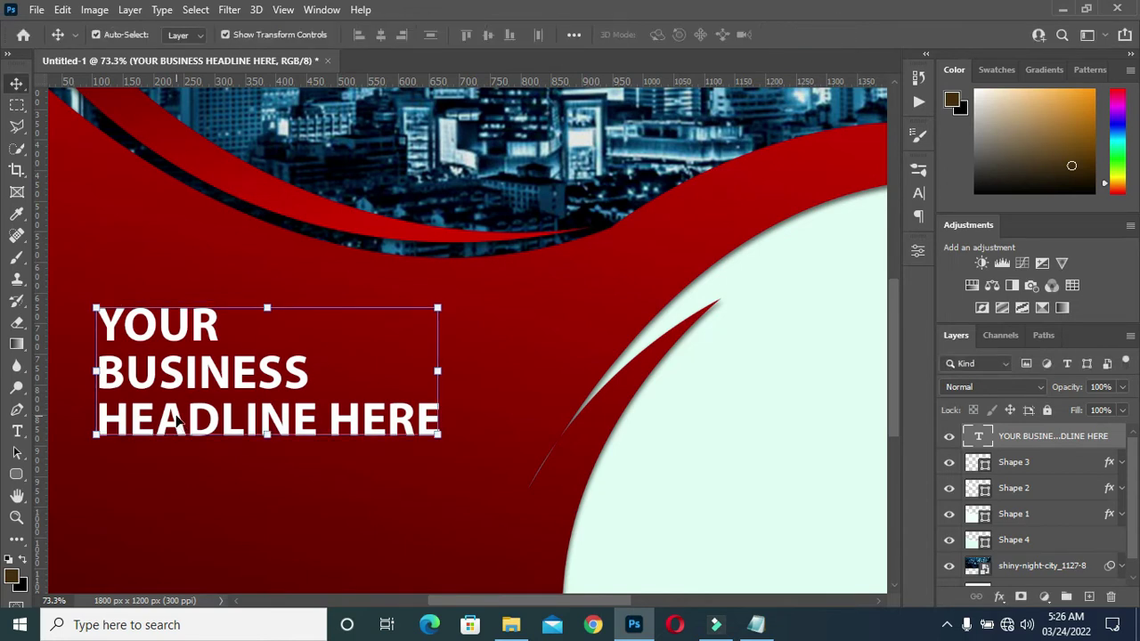
# Recolour the letters "NESS" of the word "BUSINESS" in the headline to red da0000.
pyautogui.press('t')
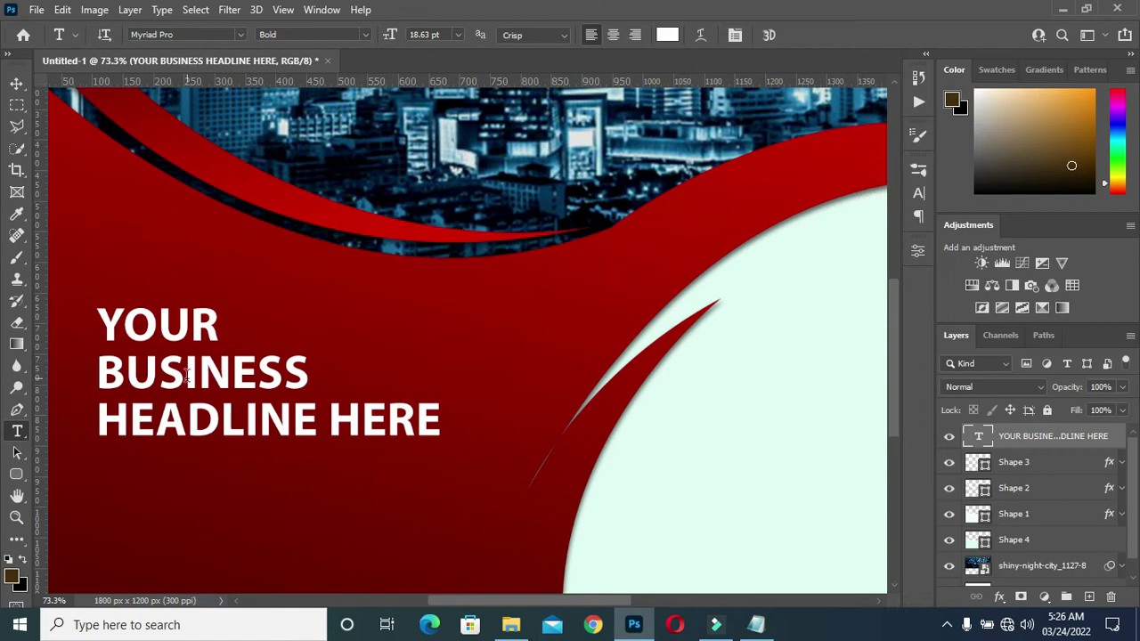
pyautogui.moveTo(187, 372); pyautogui.dragTo(297, 374)
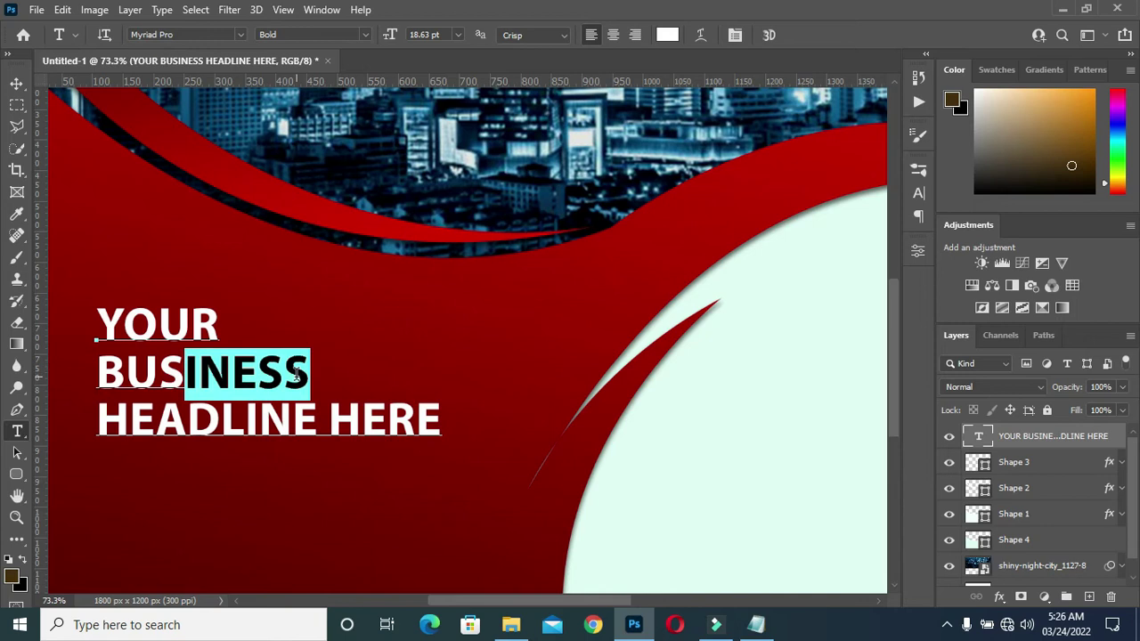
pyautogui.click(199, 368)
pyautogui.moveTo(201, 367); pyautogui.dragTo(303, 378)
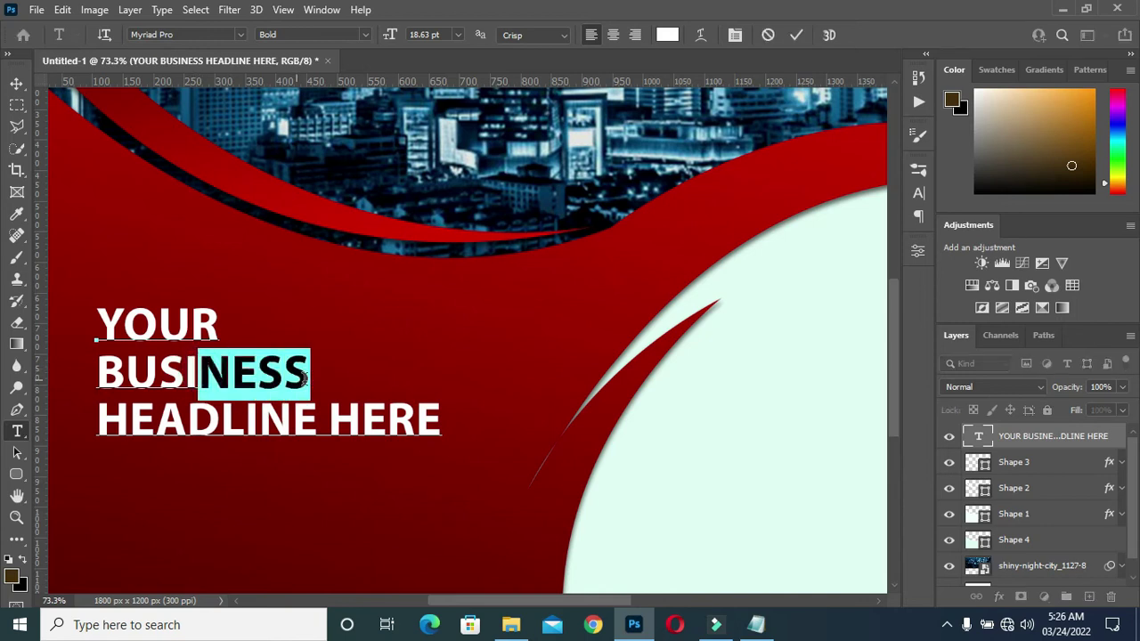
pyautogui.click(668, 36)
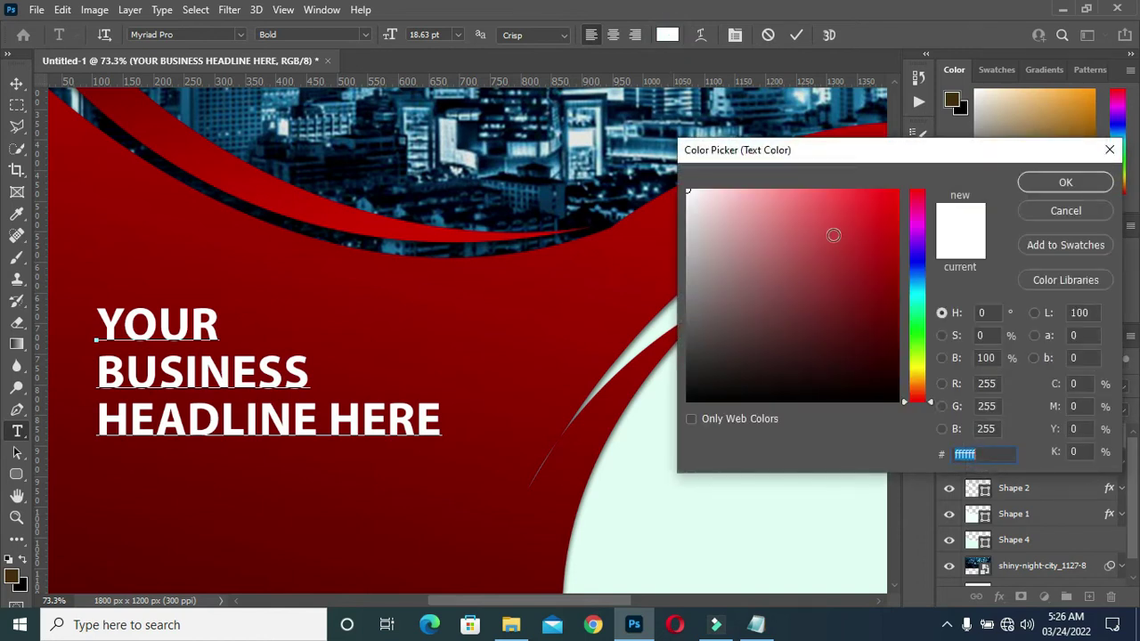
pyautogui.moveTo(868, 229); pyautogui.dragTo(900, 219)
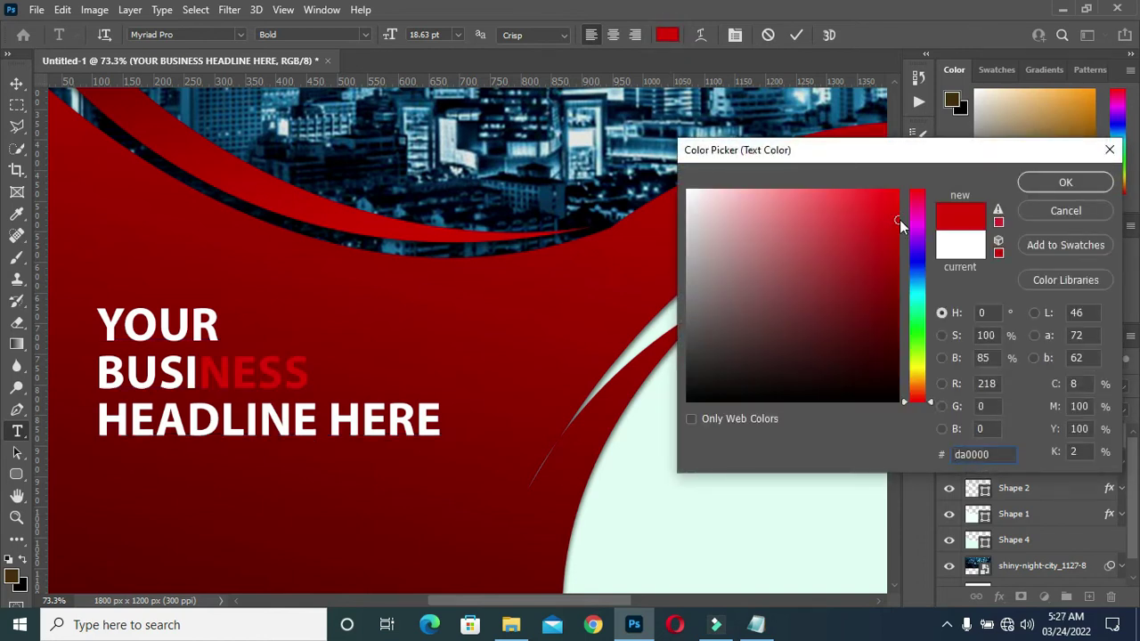
pyautogui.click(1056, 187)
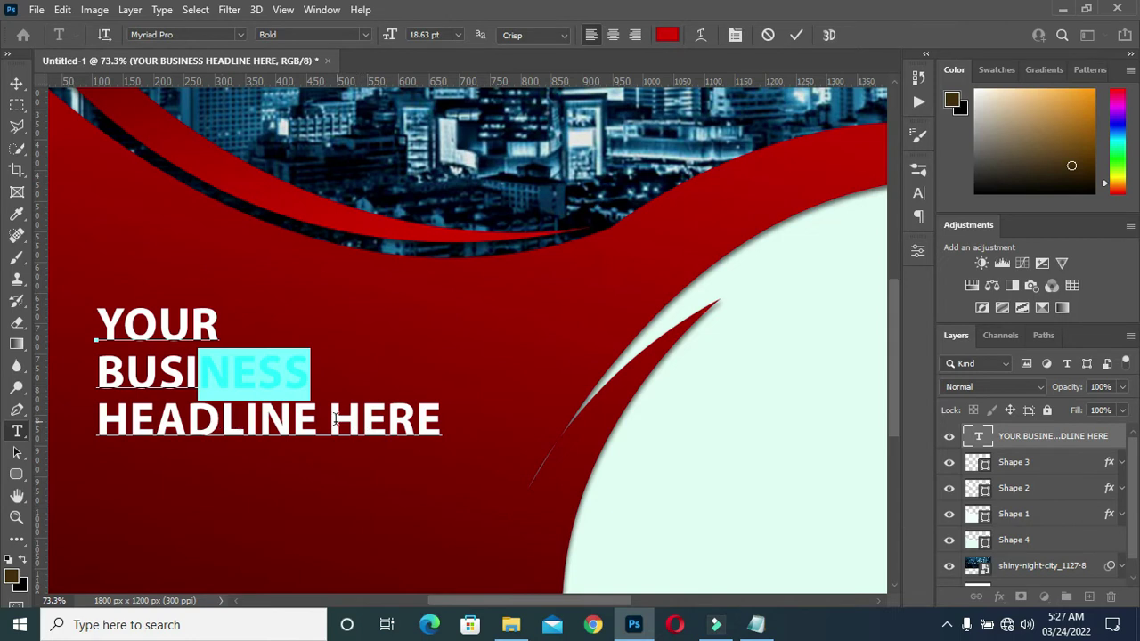
# Recolour the word "HERE" in the headline to red d20202.
pyautogui.moveTo(334, 418); pyautogui.dragTo(469, 414)
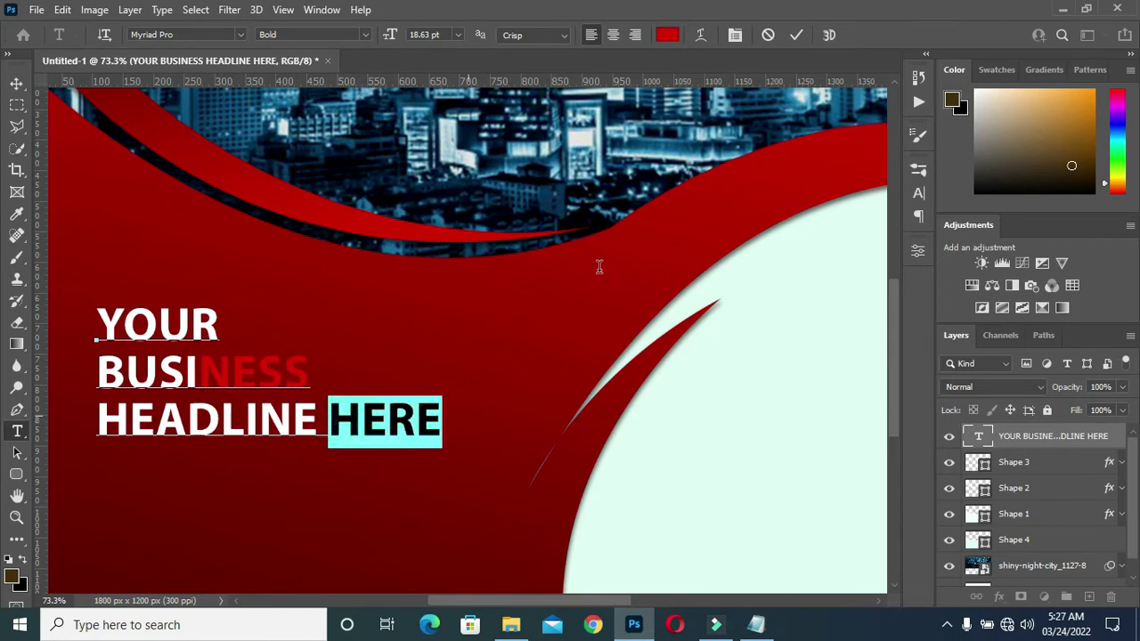
pyautogui.click(667, 35)
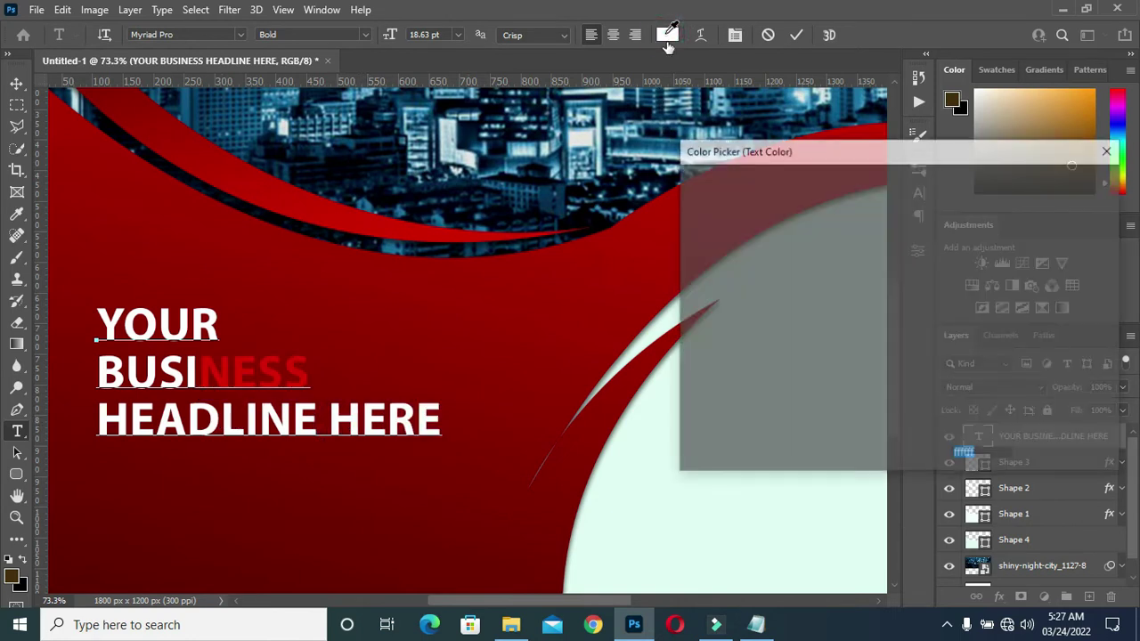
pyautogui.click(897, 227)
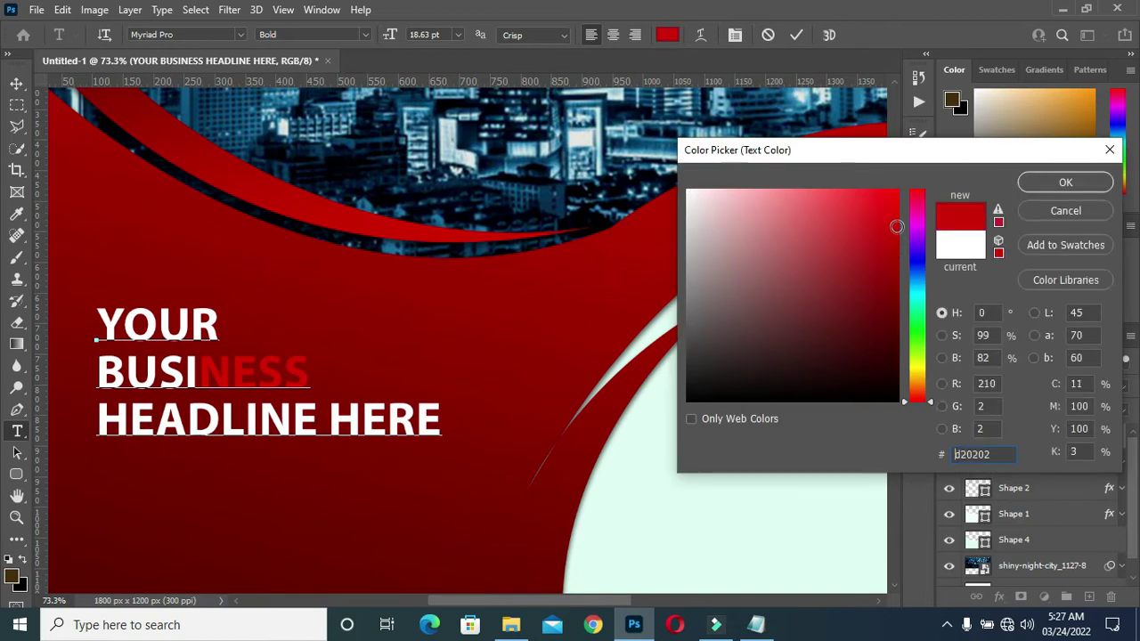
pyautogui.click(1074, 182)
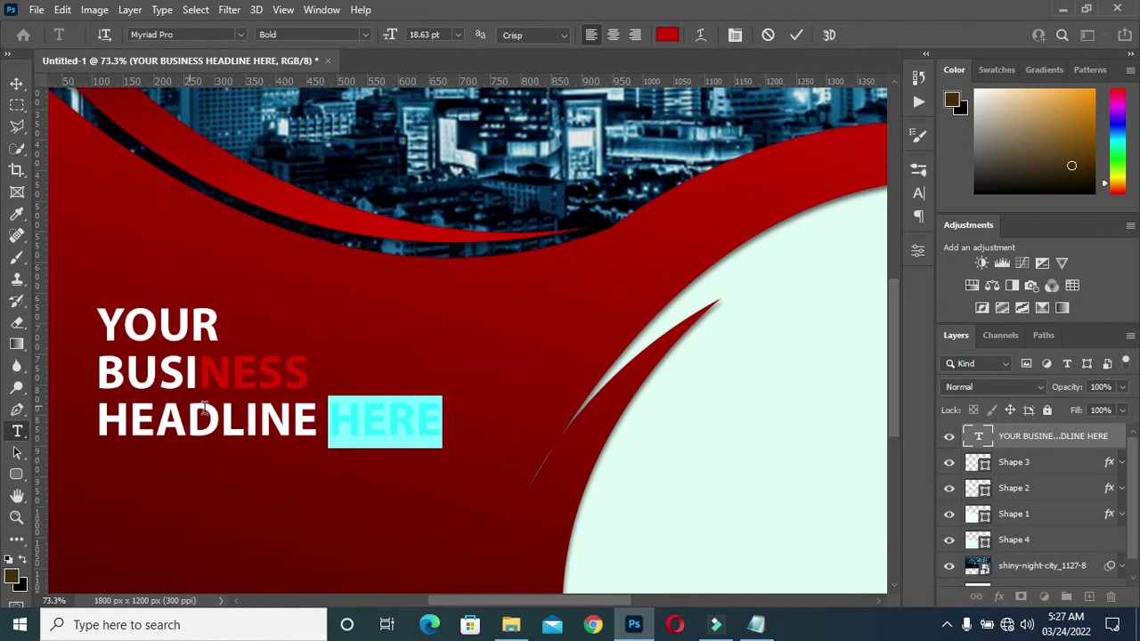
# Recolour the word "YOUR" in the headline to red d10000 and commit the text edits.
pyautogui.scroll(-2, 376, 346)
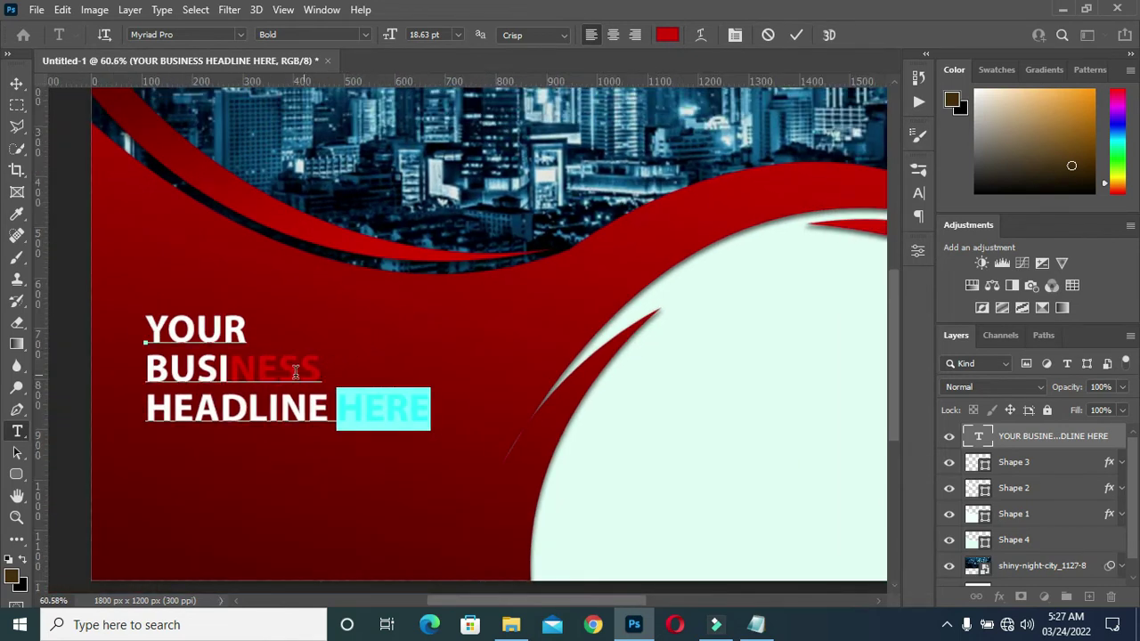
pyautogui.scroll(1, 295, 371)
pyautogui.scroll(1, 247, 343)
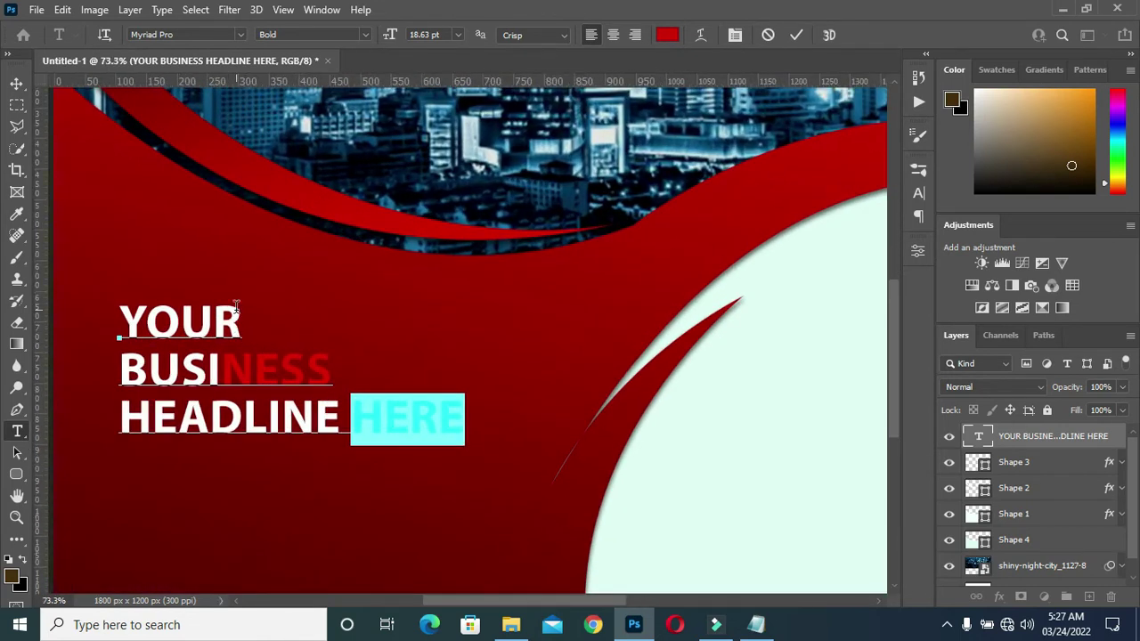
pyautogui.moveTo(237, 313); pyautogui.dragTo(118, 319)
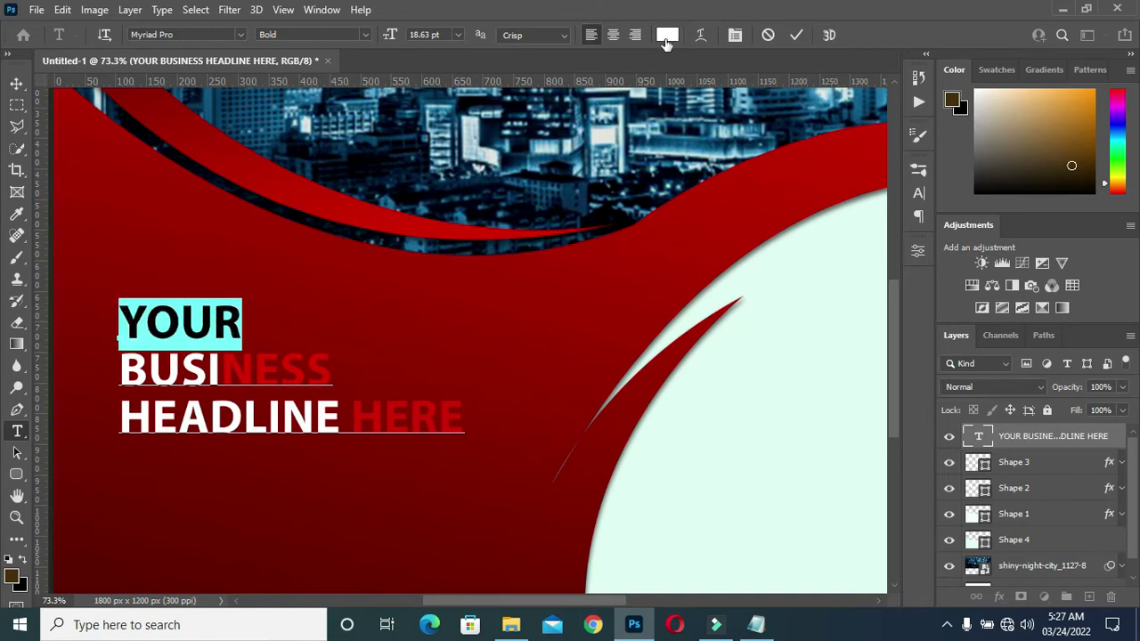
pyautogui.click(665, 39)
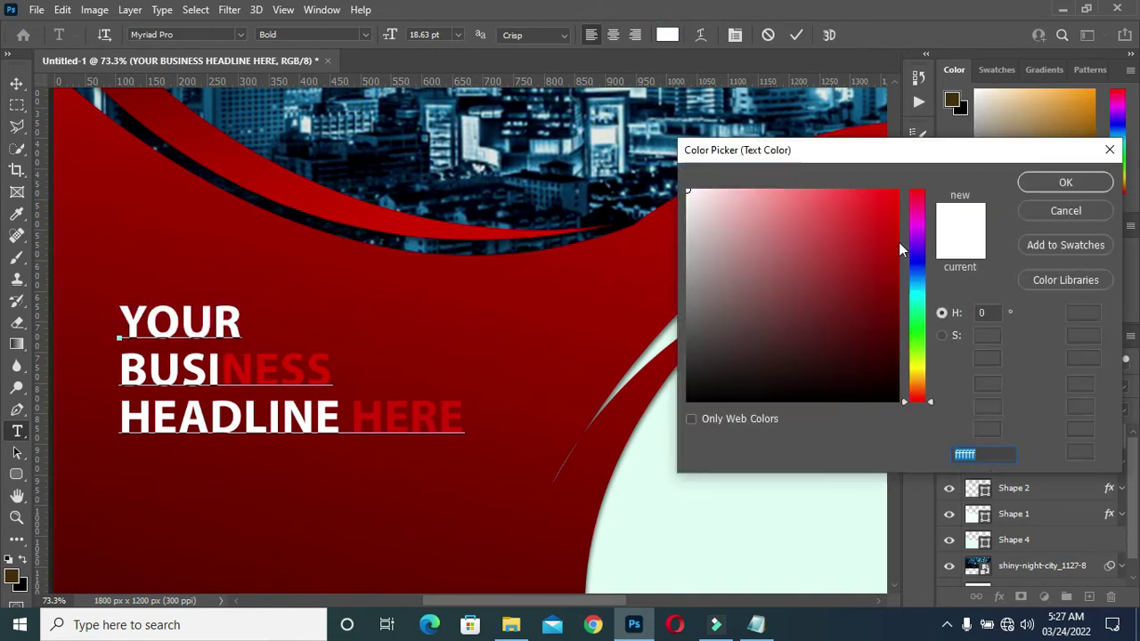
pyautogui.moveTo(889, 238); pyautogui.dragTo(898, 228)
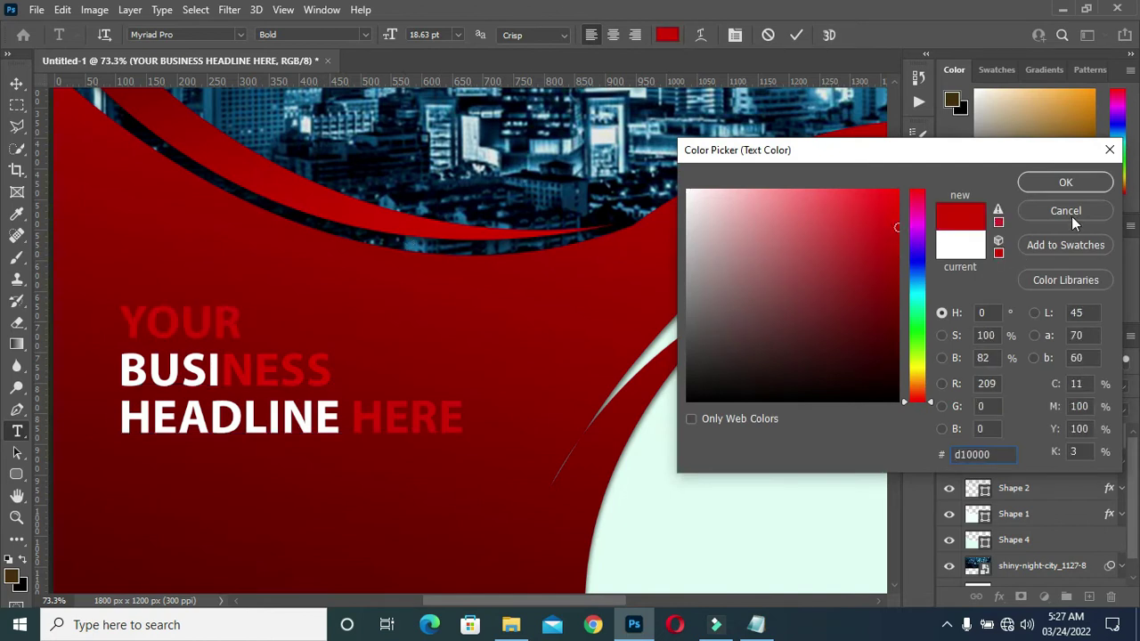
pyautogui.click(1066, 183)
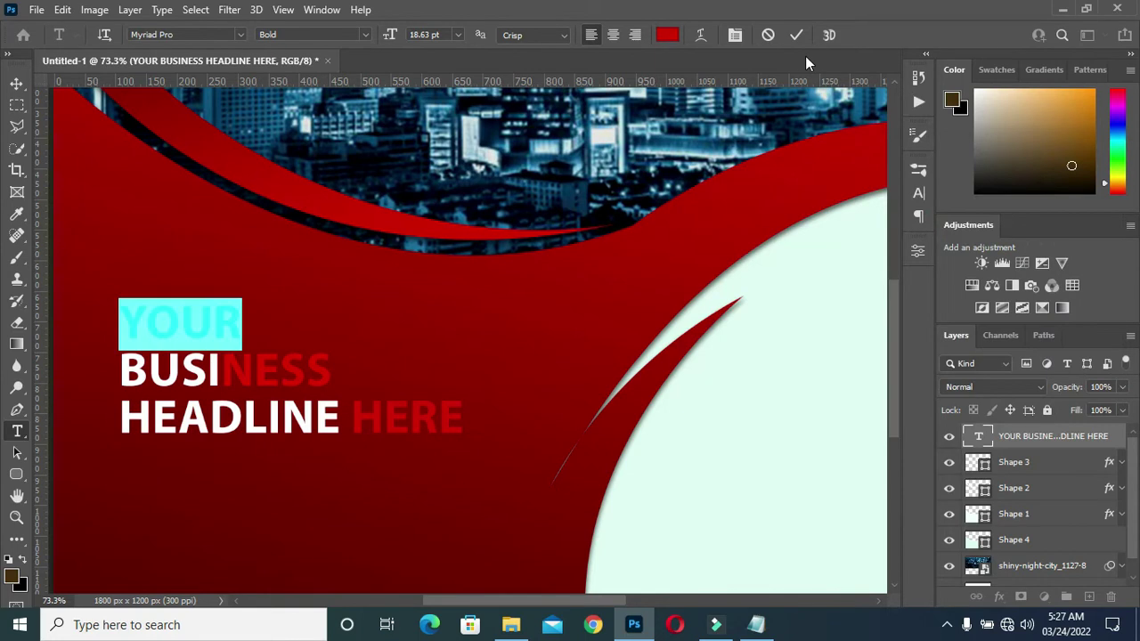
pyautogui.click(797, 35)
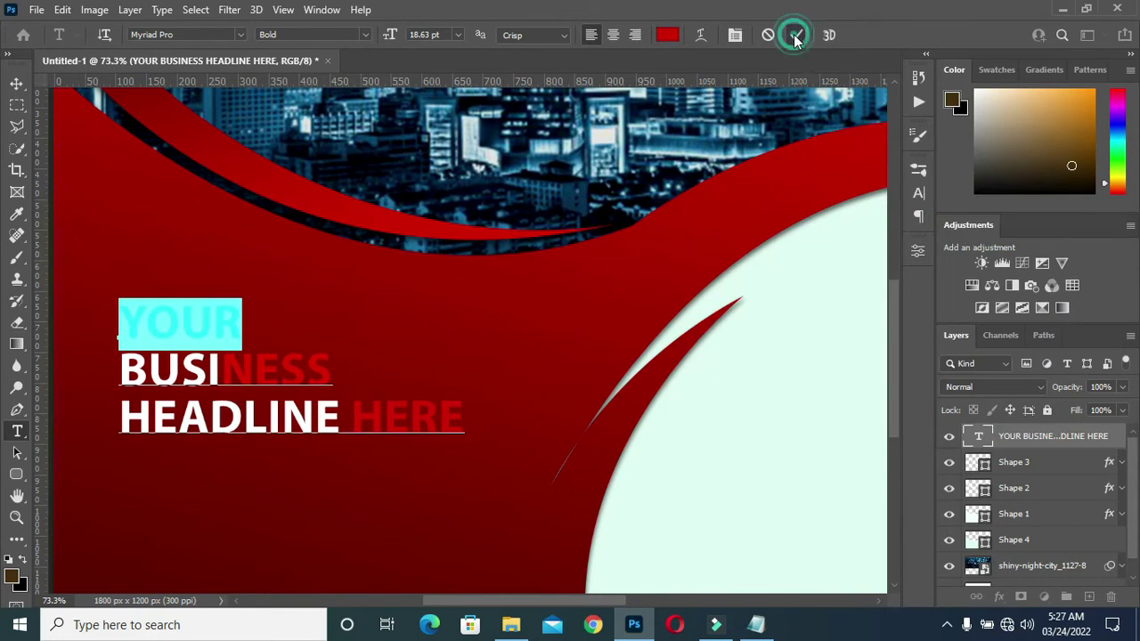
pyautogui.hotkey('ctrl', '0')
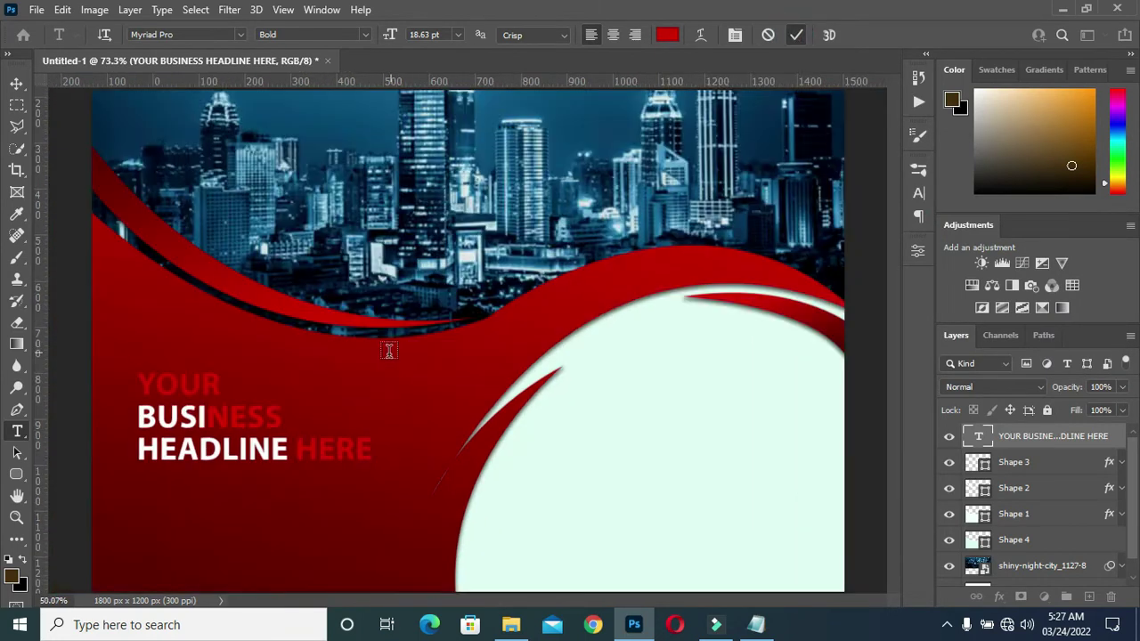
# Add a Multiply drop shadow to the headline text layer with its opacity set to 70%.
pyautogui.click(16, 82)
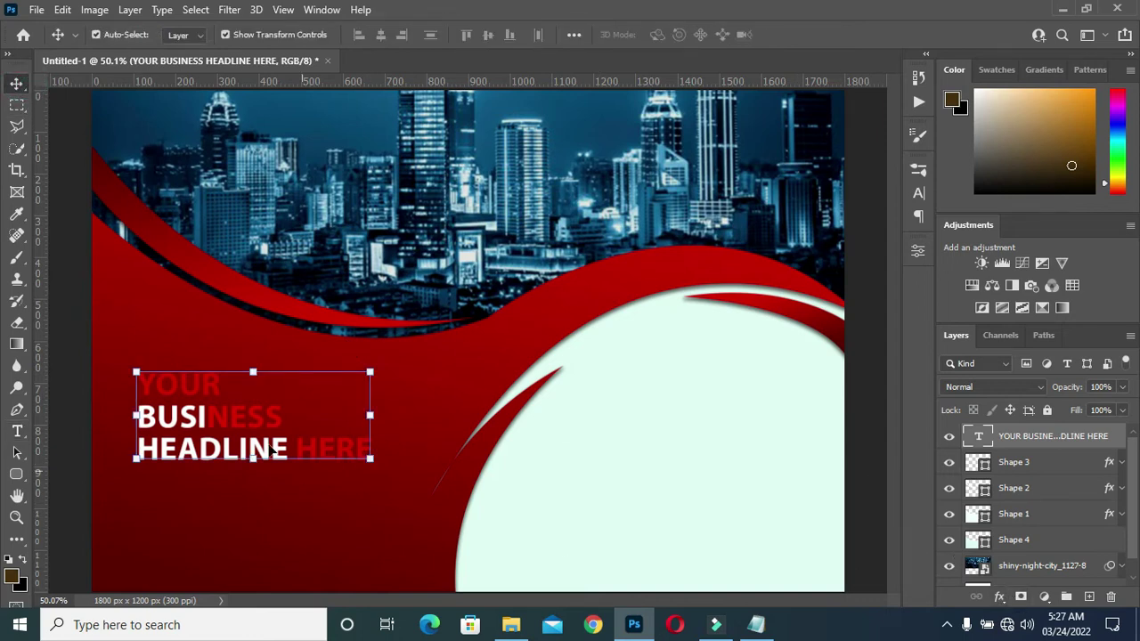
pyautogui.scroll(2, 239, 445)
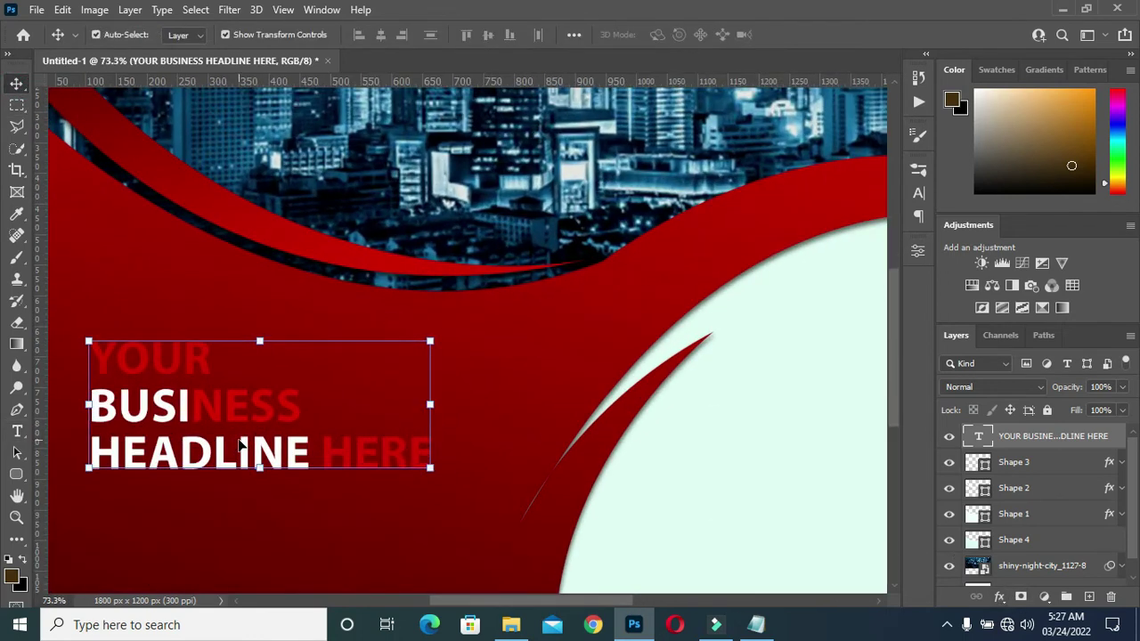
pyautogui.click(999, 596)
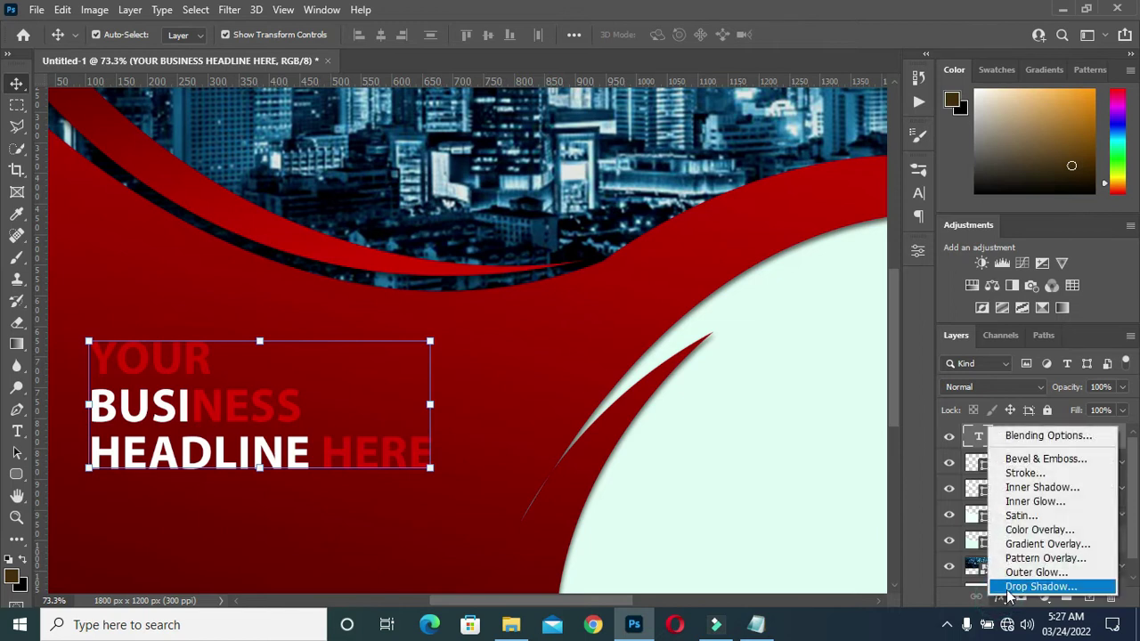
pyautogui.click(1010, 589)
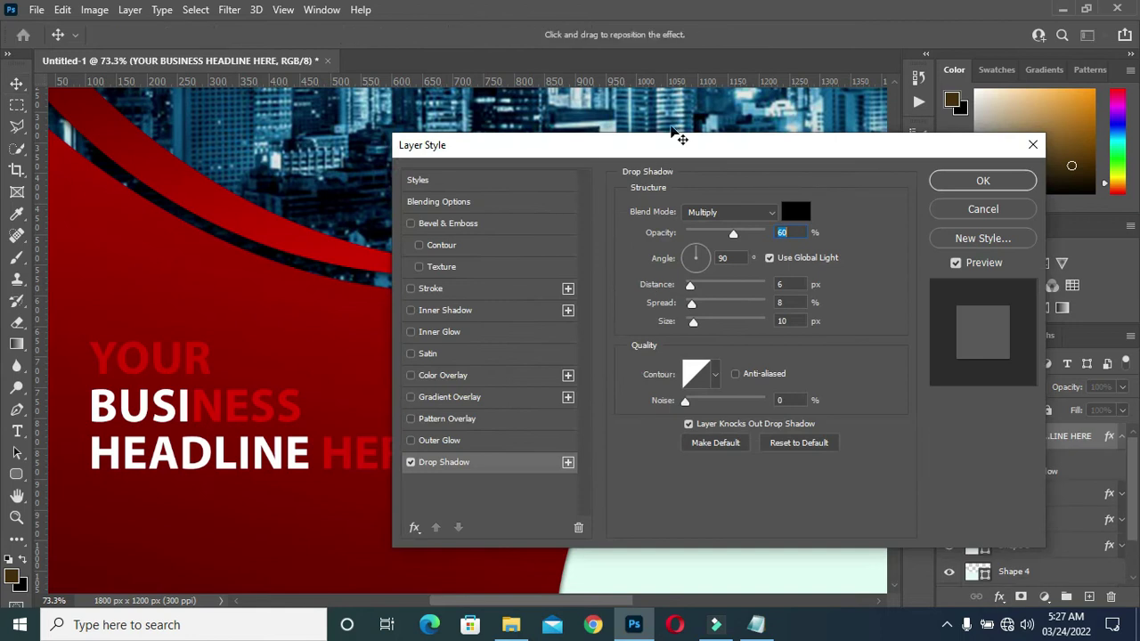
pyautogui.moveTo(674, 145); pyautogui.dragTo(781, 154)
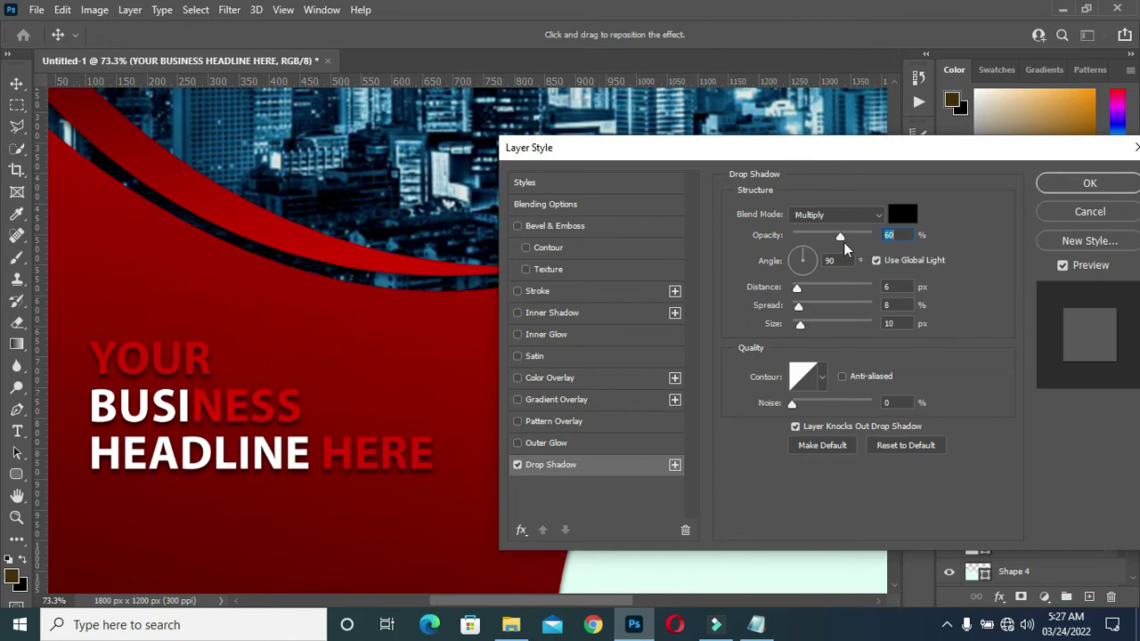
pyautogui.moveTo(842, 240); pyautogui.dragTo(852, 239)
pyautogui.moveTo(890, 156); pyautogui.dragTo(765, 132)
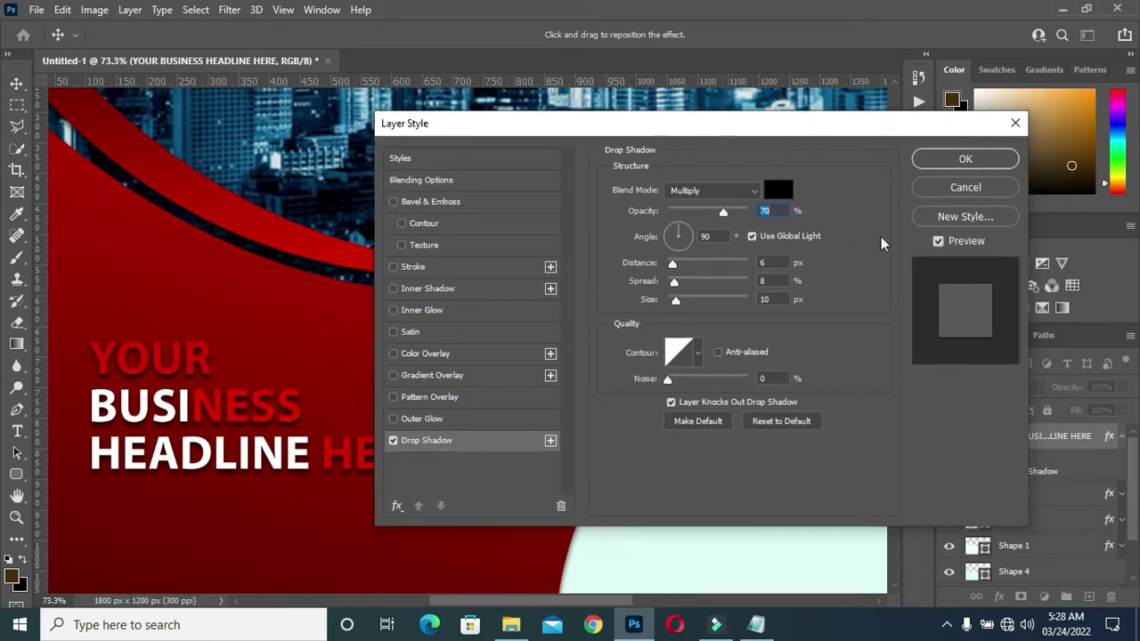
pyautogui.click(767, 281)
pyautogui.click(956, 158)
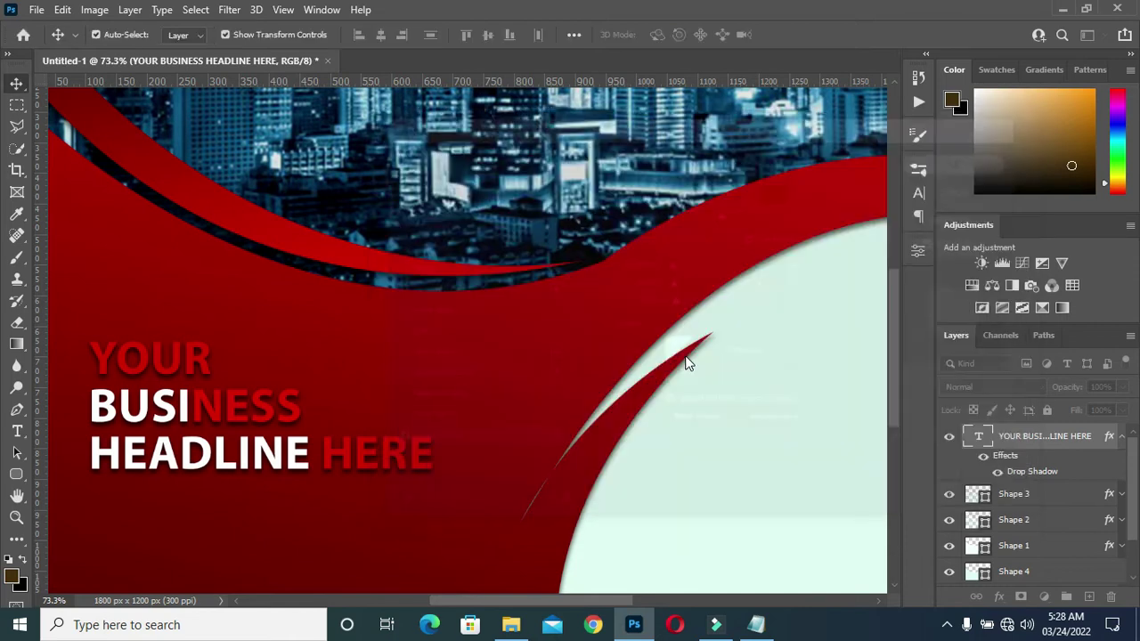
pyautogui.scroll(-2, 784, 300)
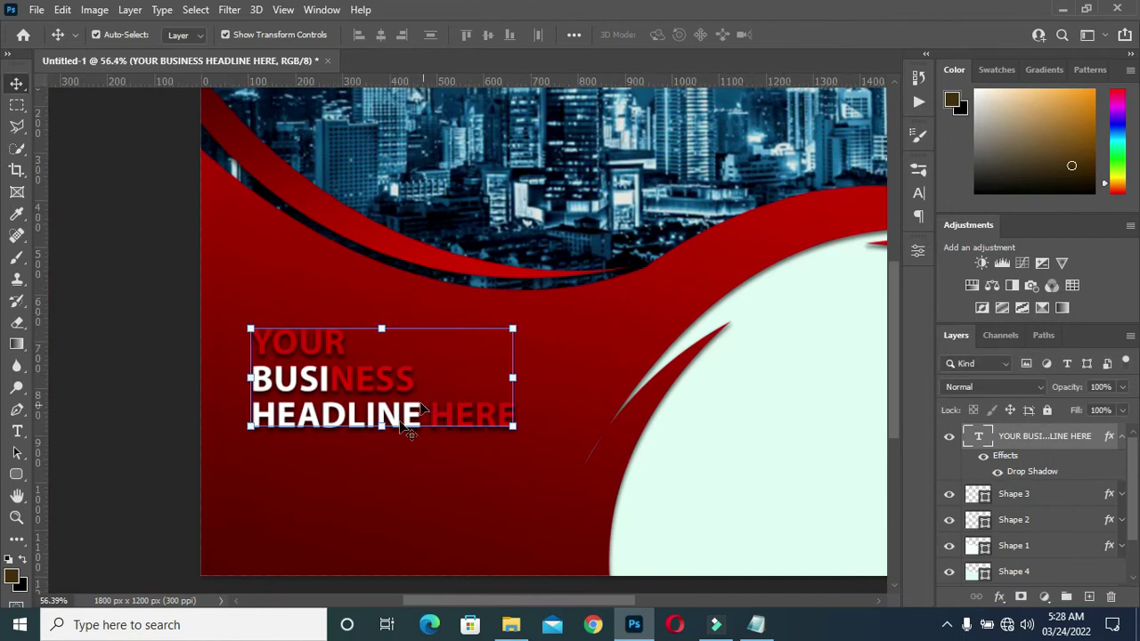
pyautogui.scroll(5, 223, 478)
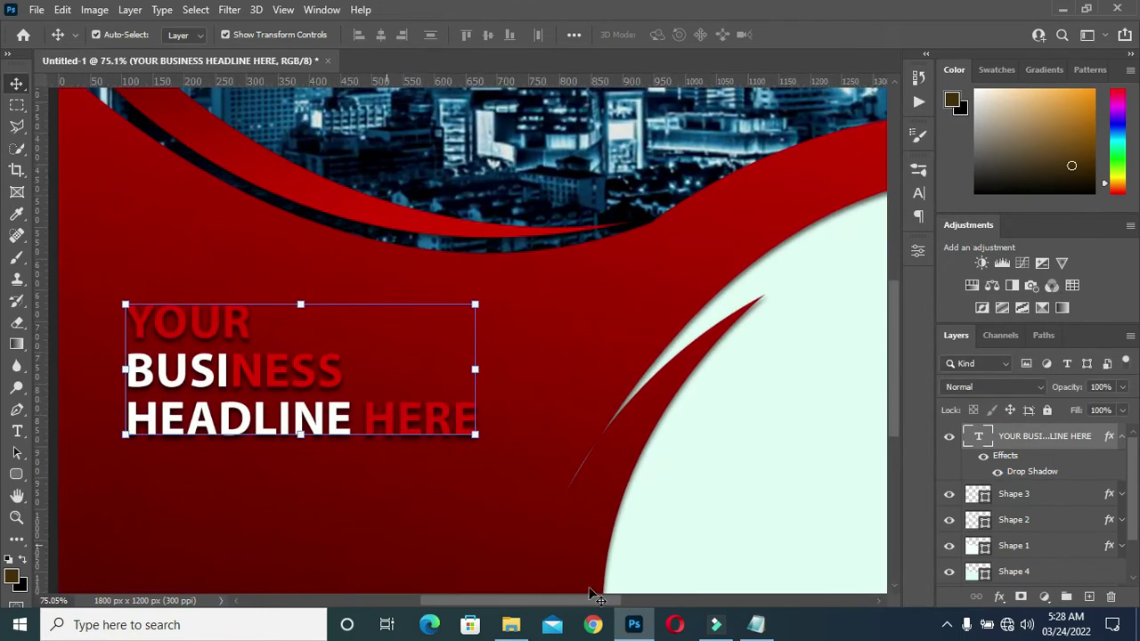
# Switch to the Notepad text file, copy the line "YOUR SLOGAN TEXT HERE" and return to the flyer.
pyautogui.click(755, 624)
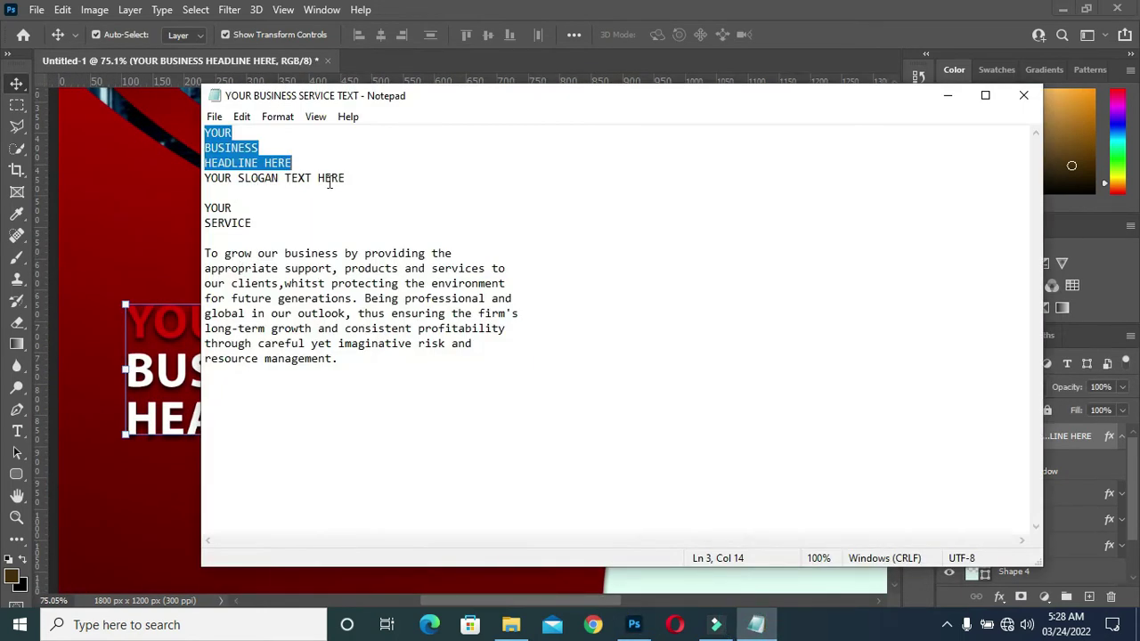
pyautogui.moveTo(348, 178); pyautogui.dragTo(202, 179)
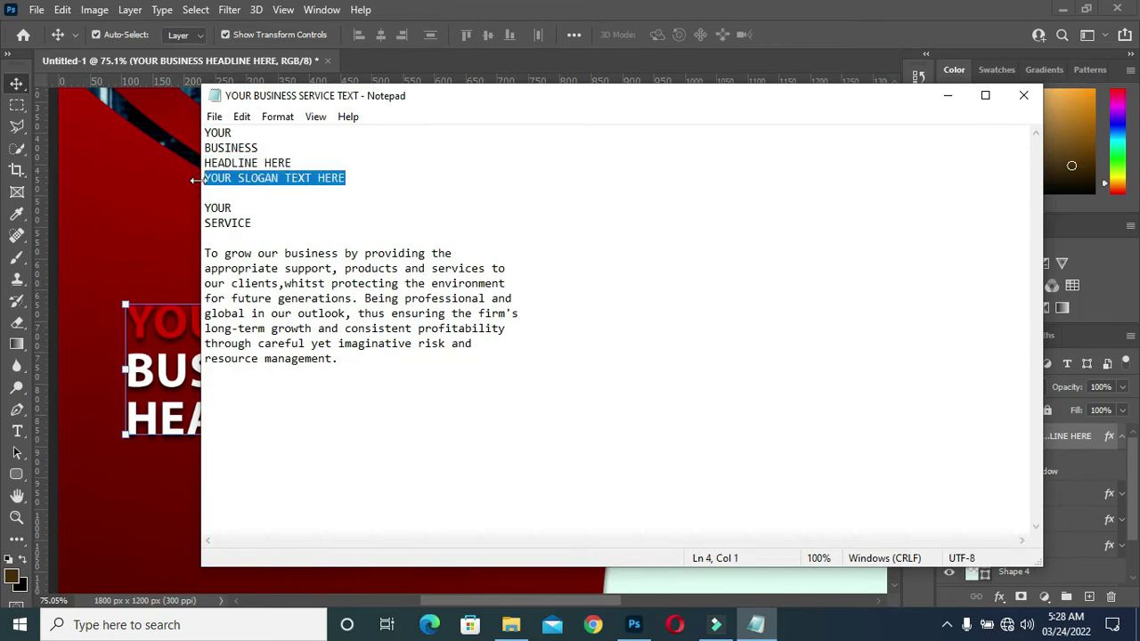
pyautogui.rightClick(232, 171)
pyautogui.click(297, 228)
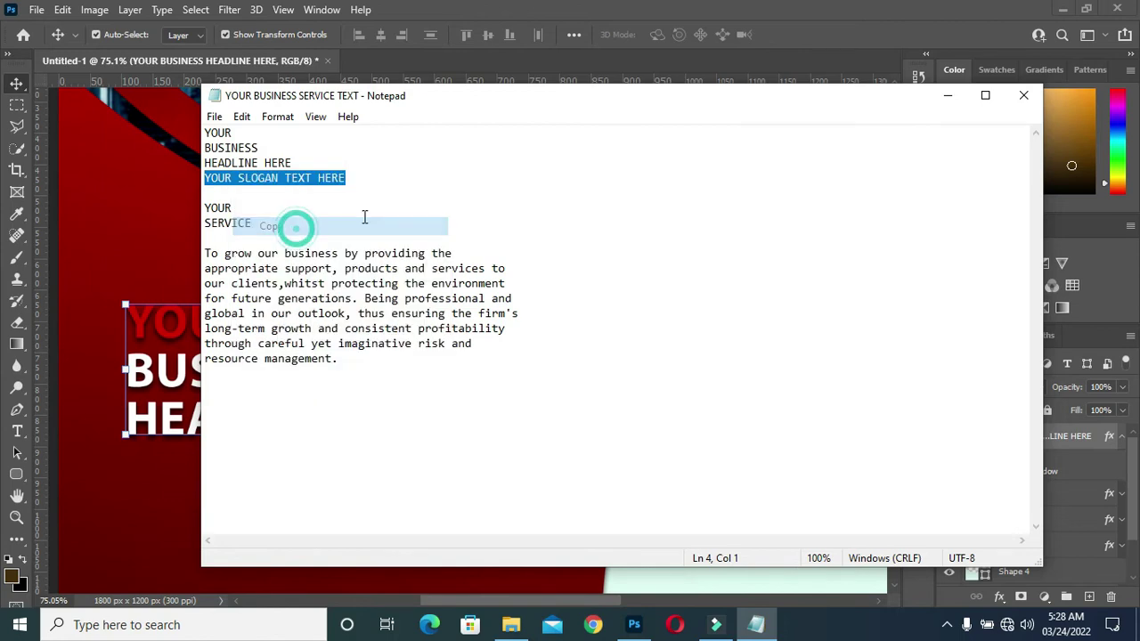
pyautogui.click(944, 95)
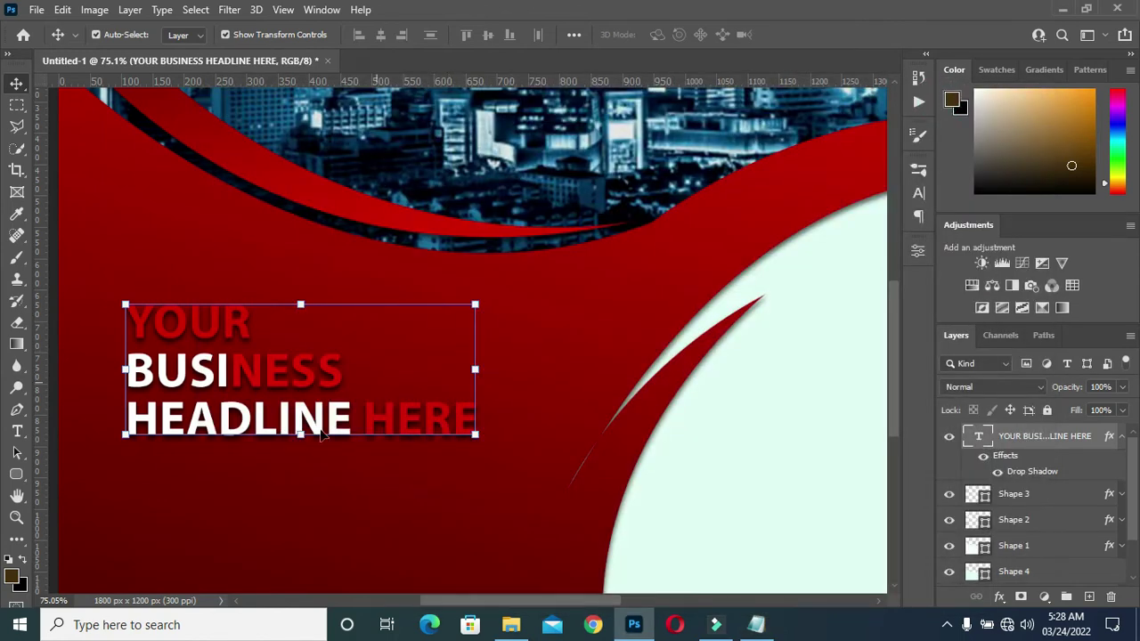
# Add a new text layer just below the headline with the copied slogan "YOUR SLOGAN TEXT HERE".
pyautogui.press('t')
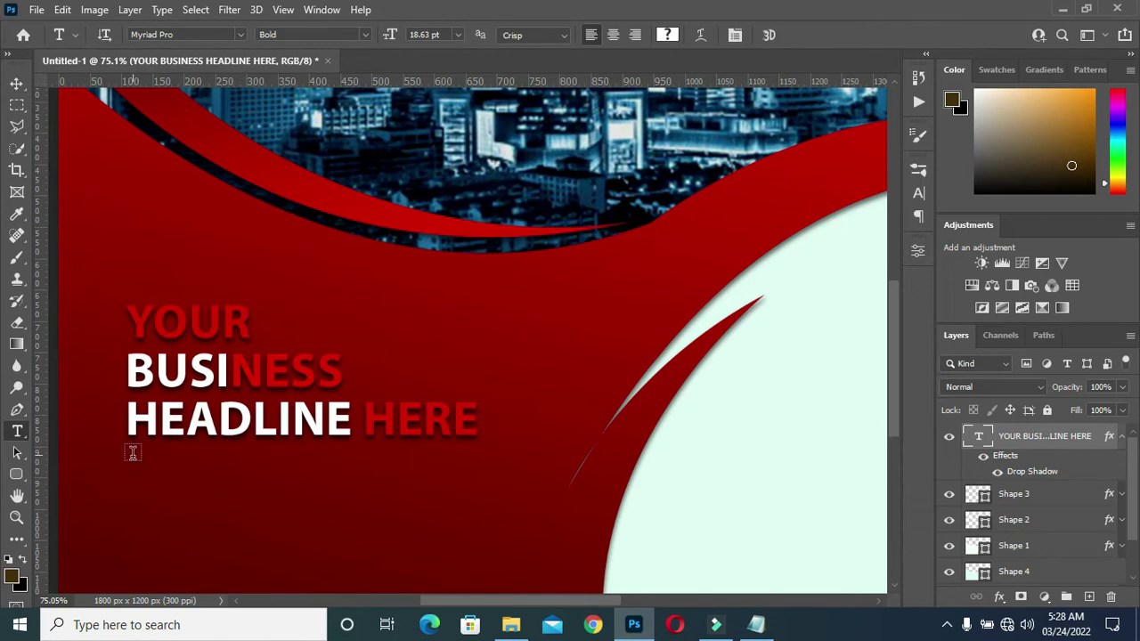
pyautogui.click(131, 464)
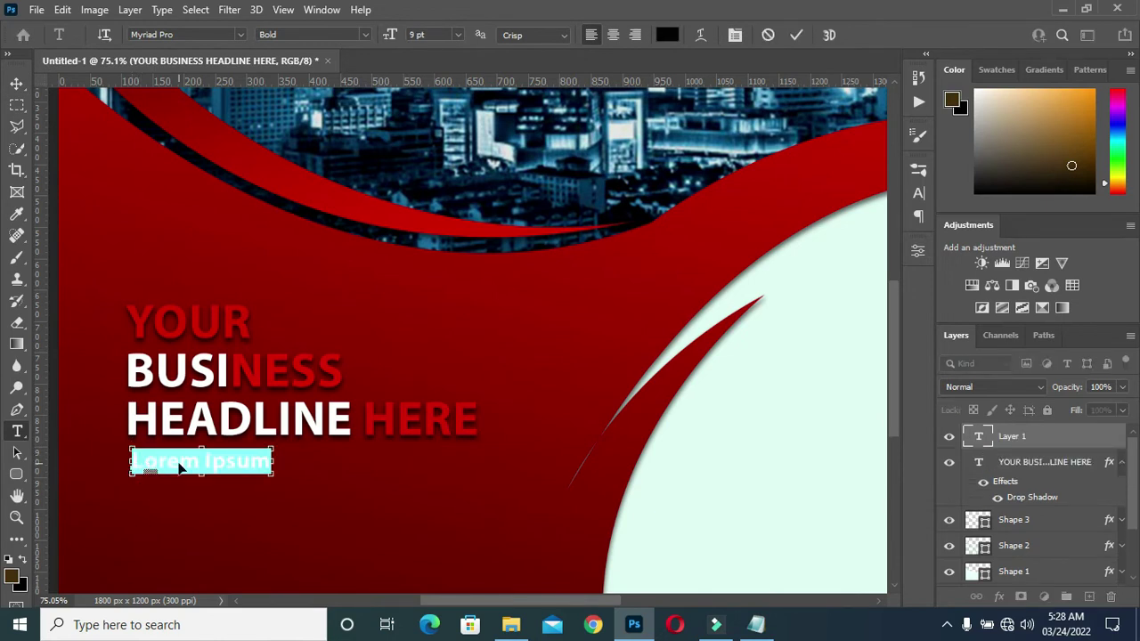
pyautogui.hotkey('ctrl', 'v')
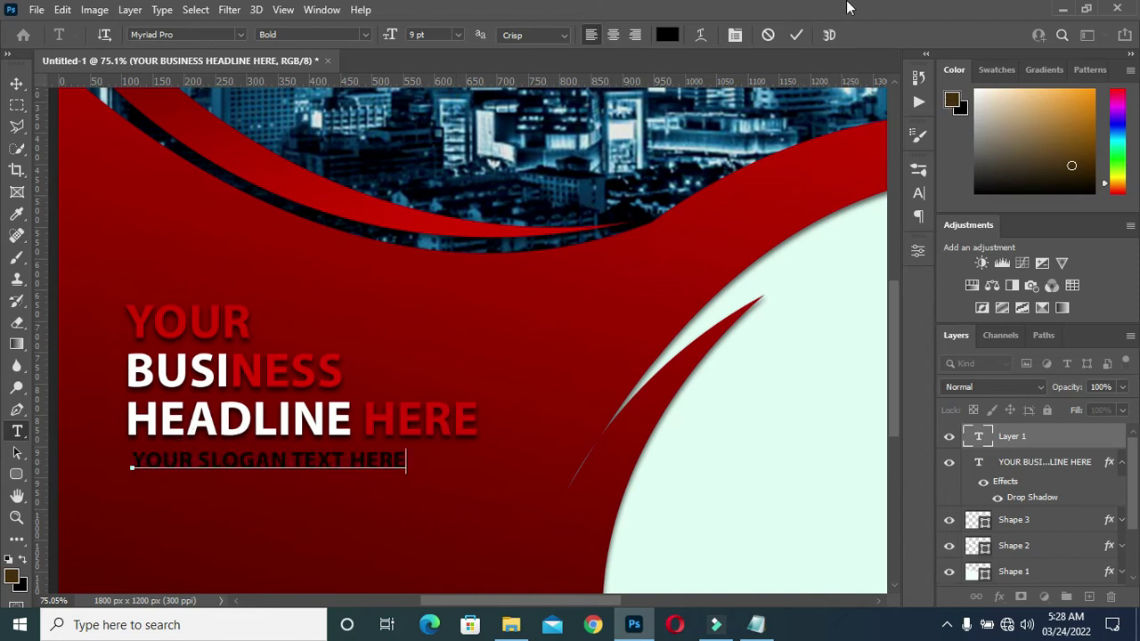
pyautogui.click(795, 37)
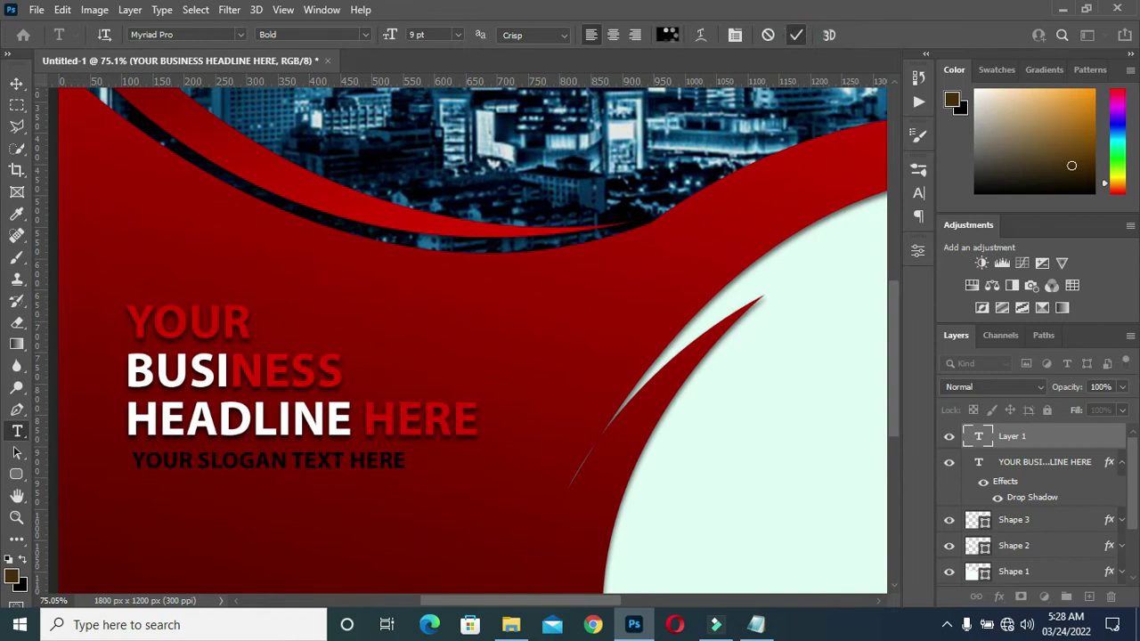
# Set the slogan text's colour to white ffffff.
pyautogui.click(668, 35)
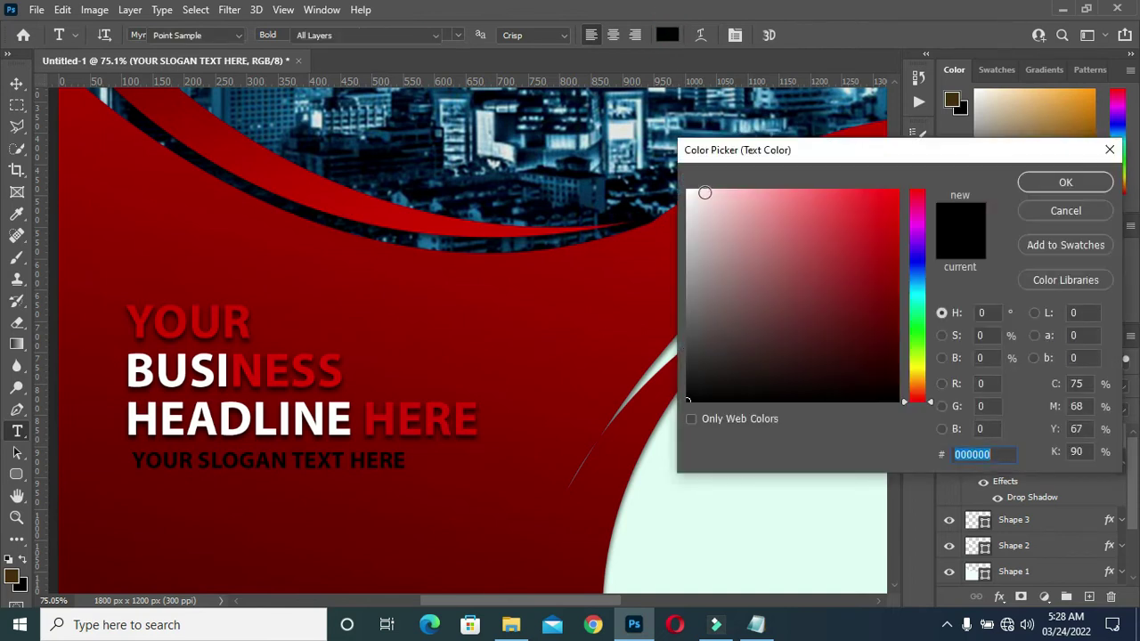
pyautogui.click(686, 188)
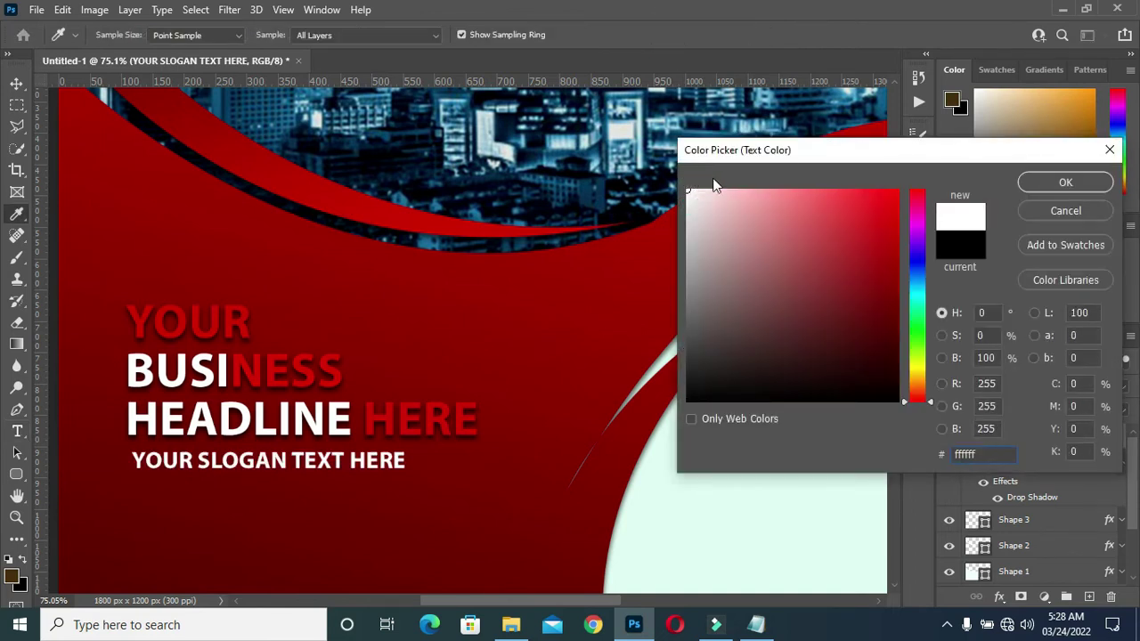
pyautogui.click(1051, 185)
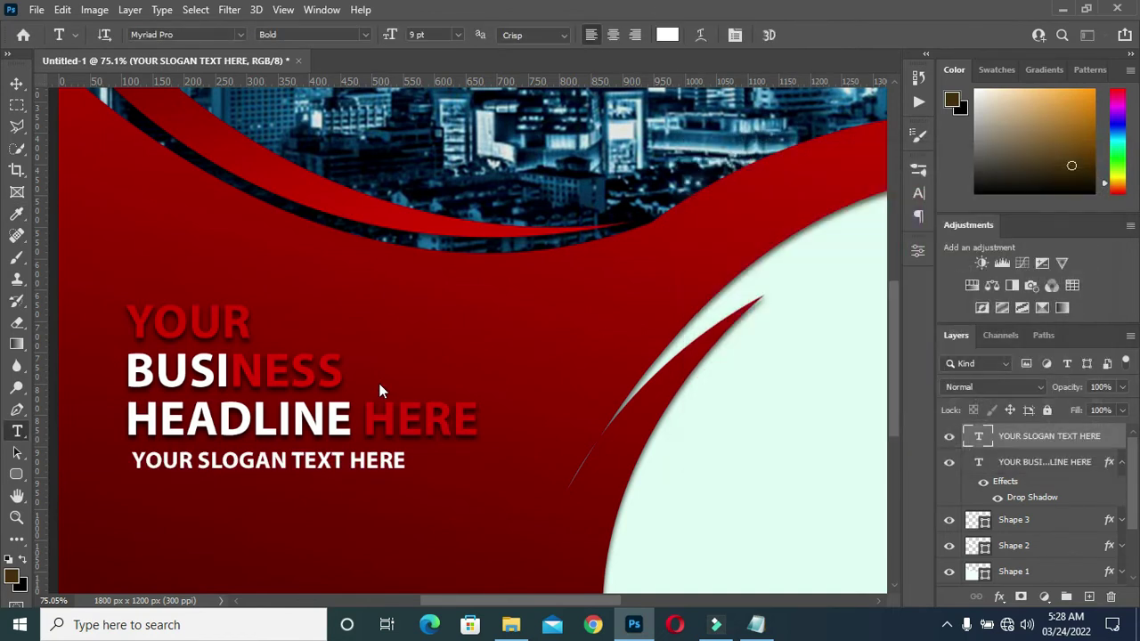
# Align the slogan with the headline's left edge and scale it down to about 70%.
pyautogui.click(17, 84)
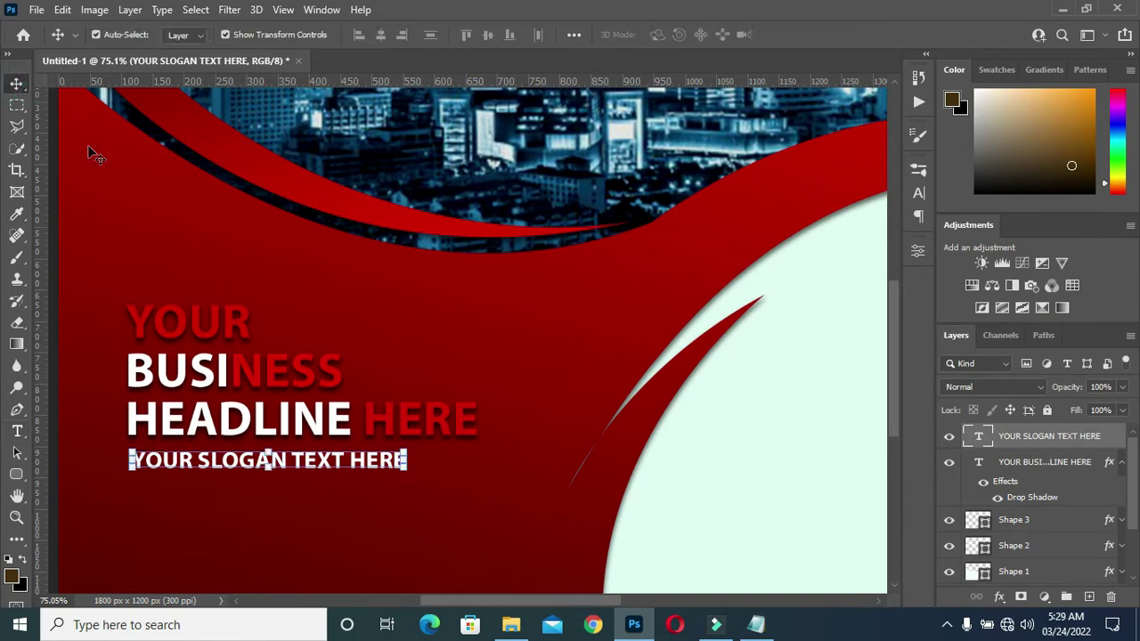
pyautogui.moveTo(252, 470); pyautogui.dragTo(246, 470)
pyautogui.moveTo(399, 466); pyautogui.dragTo(307, 461)
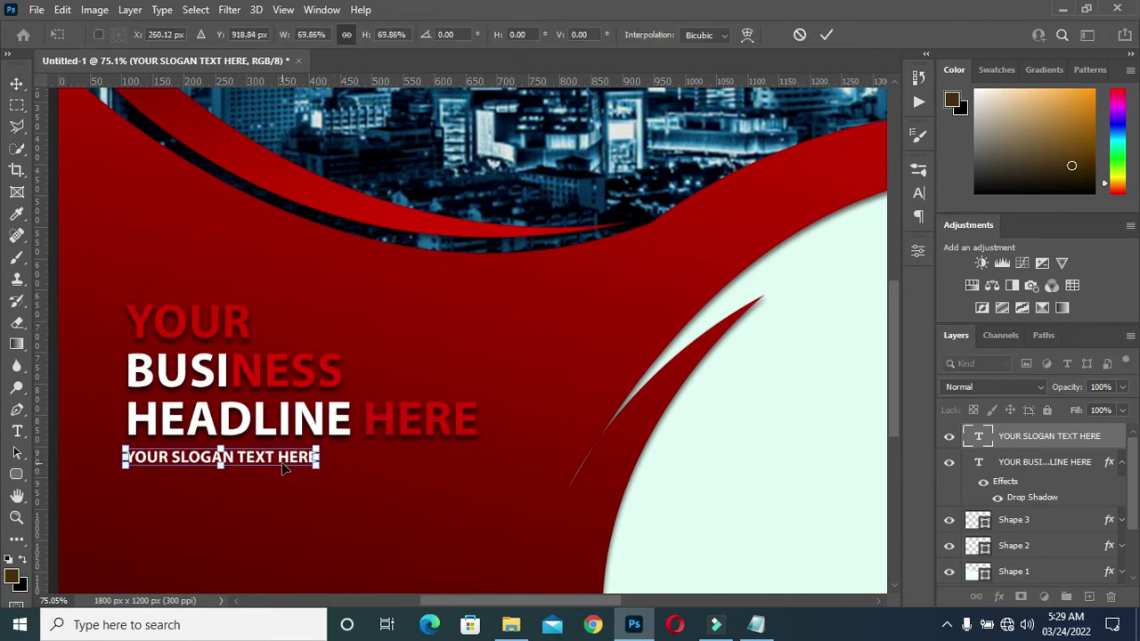
pyautogui.press('Return')
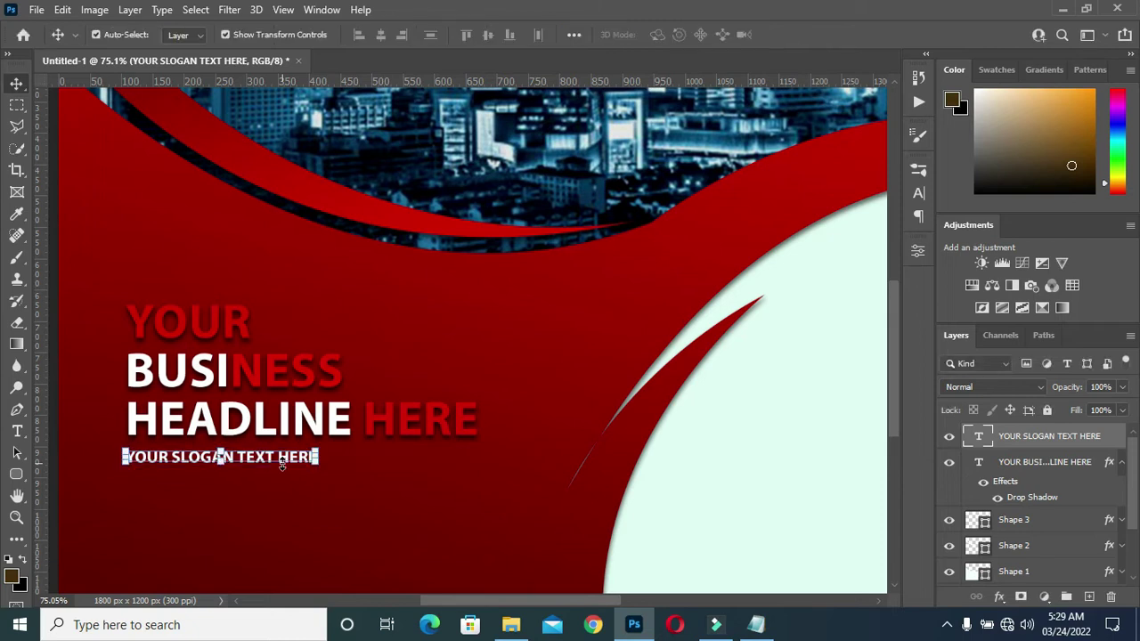
# Nudge the slogan upward until it sits close beneath the headline's last line, then deselect it.
pyautogui.press('Up')
pyautogui.press('Up')
pyautogui.press('Up')
pyautogui.press('Up')
pyautogui.press('Up')
pyautogui.press('Up')
pyautogui.press('Up')
pyautogui.press('Up')
pyautogui.press('Up')
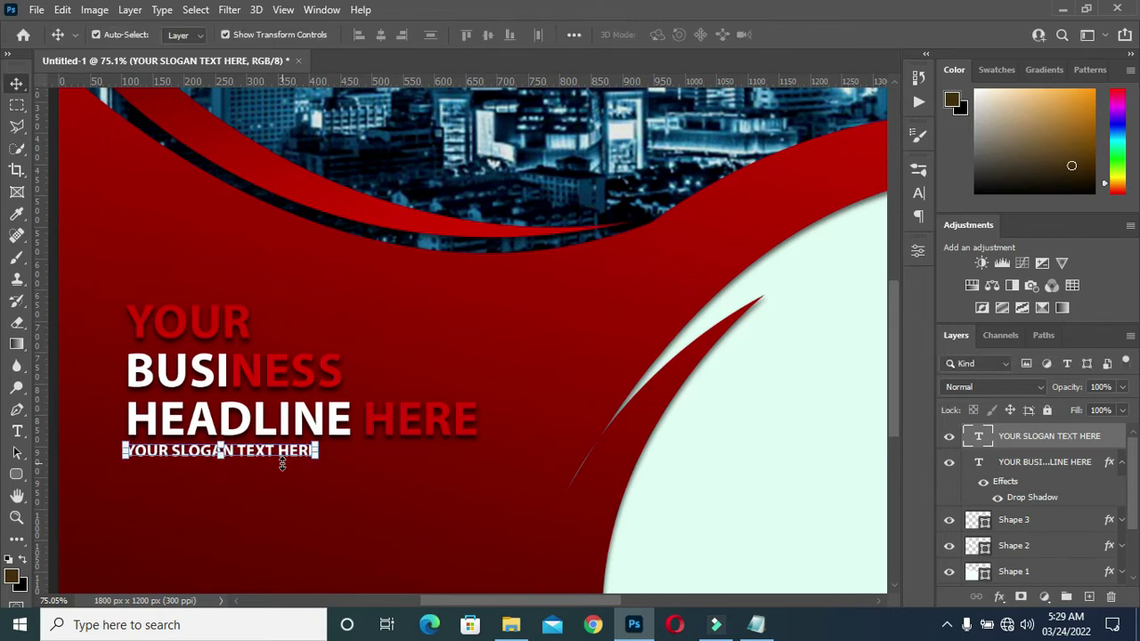
pyautogui.press('Up')
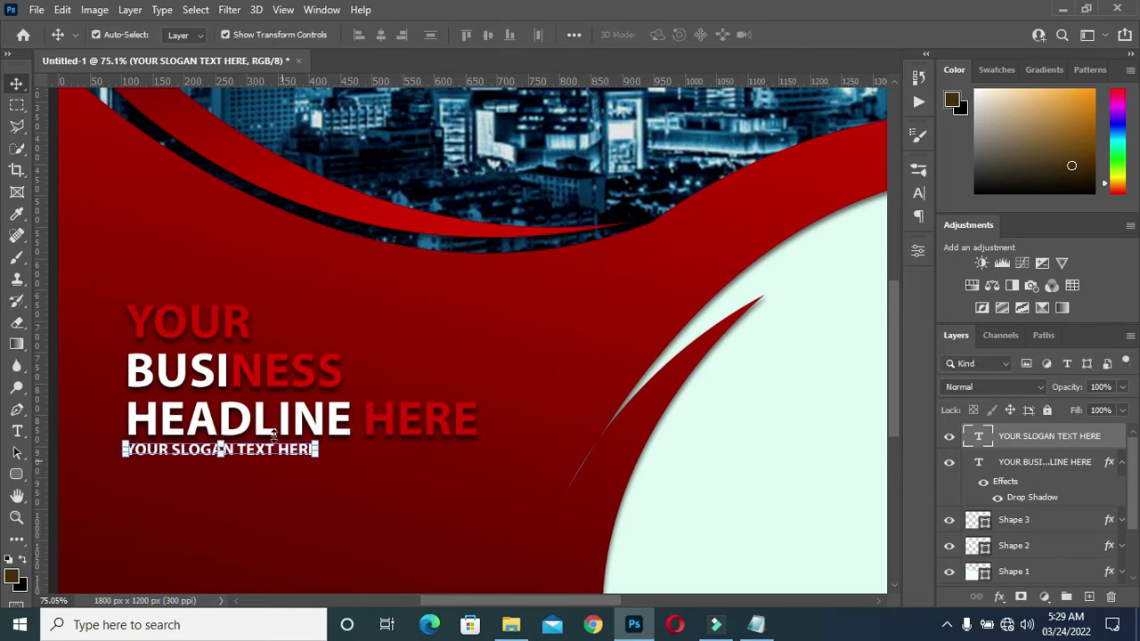
pyautogui.hotkey('ctrl', '0')
pyautogui.click(77, 441)
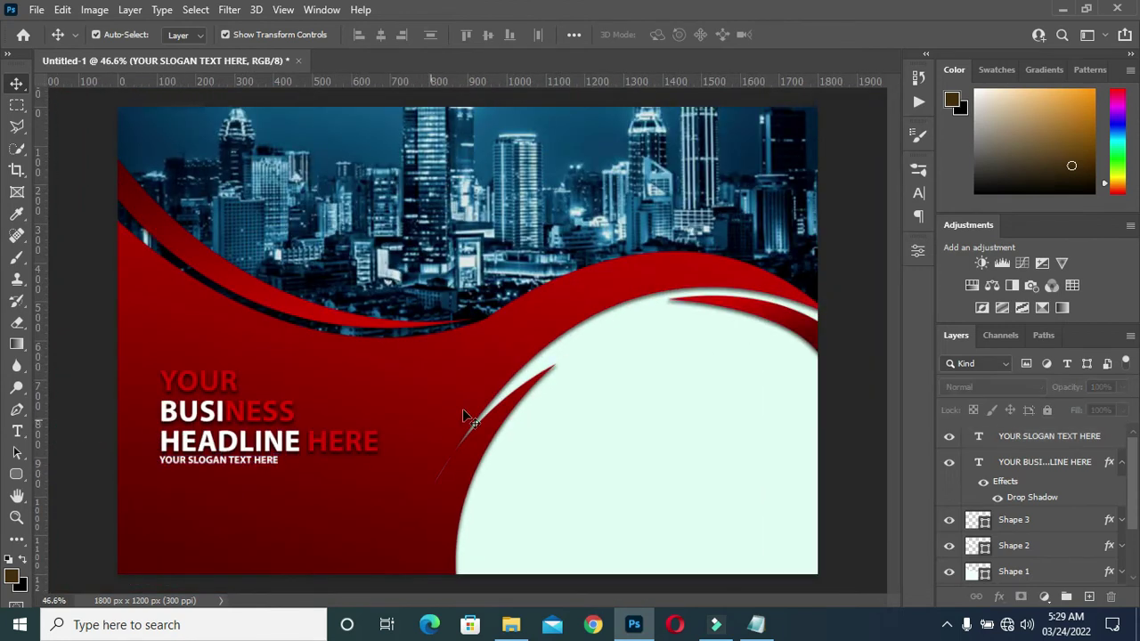
# Place the social icons image "fff" from the file folder, scaled to about 22%, near the flyer's lower edge in line with the headline's left edge.
pyautogui.scroll(-2, 481, 423)
pyautogui.scroll(1, 460, 425)
pyautogui.scroll(-1, 458, 433)
pyautogui.scroll(2, 386, 463)
pyautogui.scroll(1, 389, 463)
pyautogui.scroll(4, 170, 520)
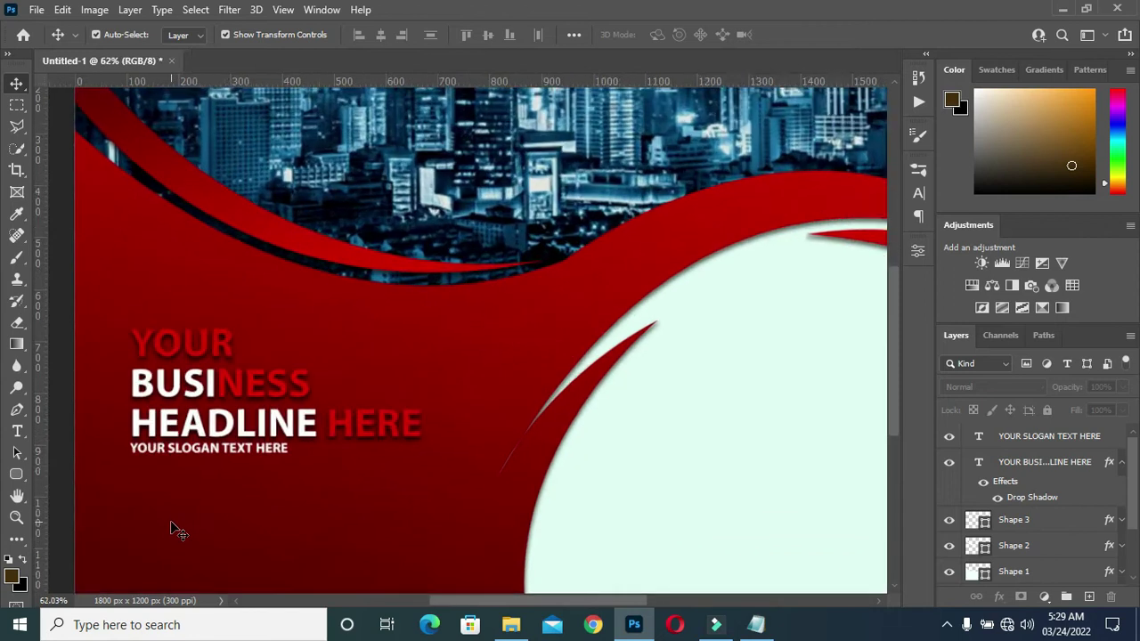
pyautogui.scroll(-2, 325, 496)
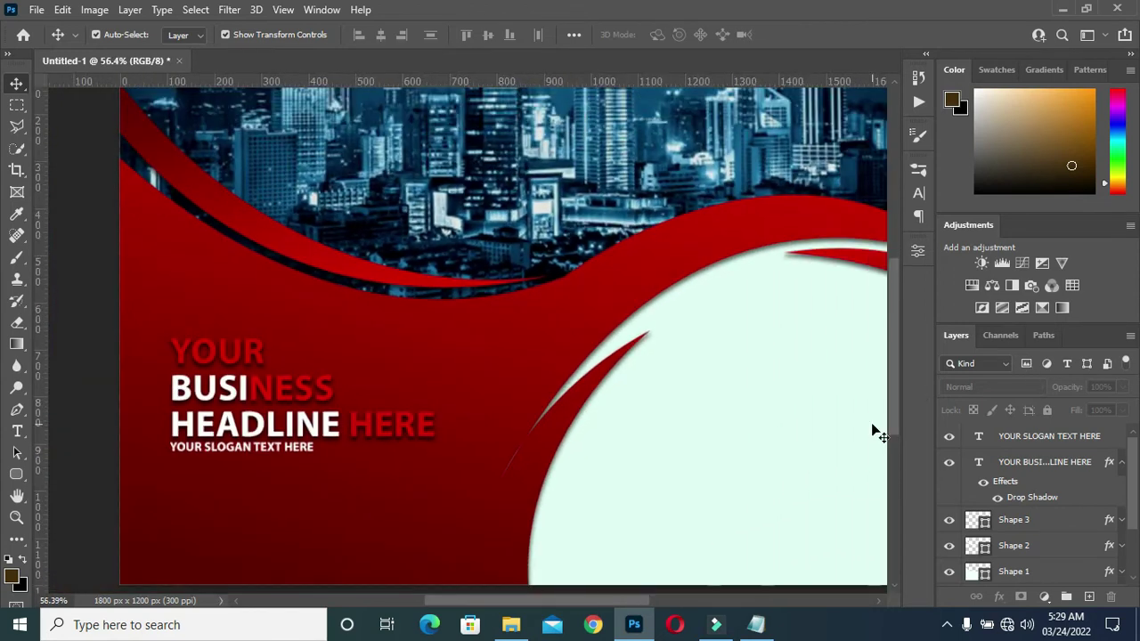
pyautogui.moveTo(896, 414); pyautogui.dragTo(896, 459)
pyautogui.scroll(1, 227, 411)
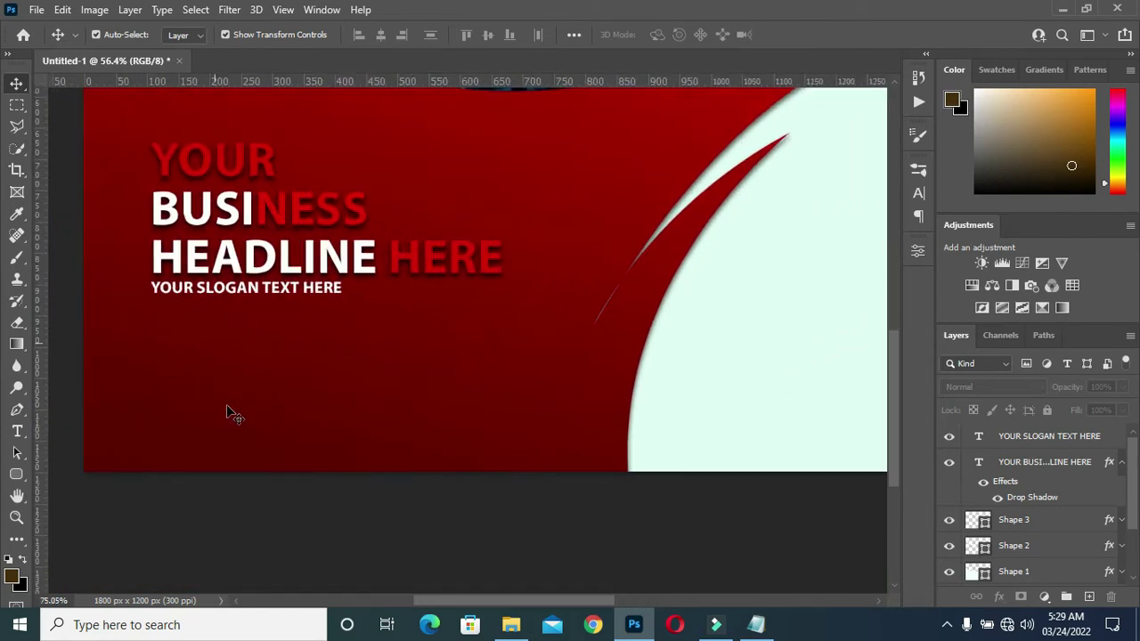
pyautogui.scroll(1, 226, 404)
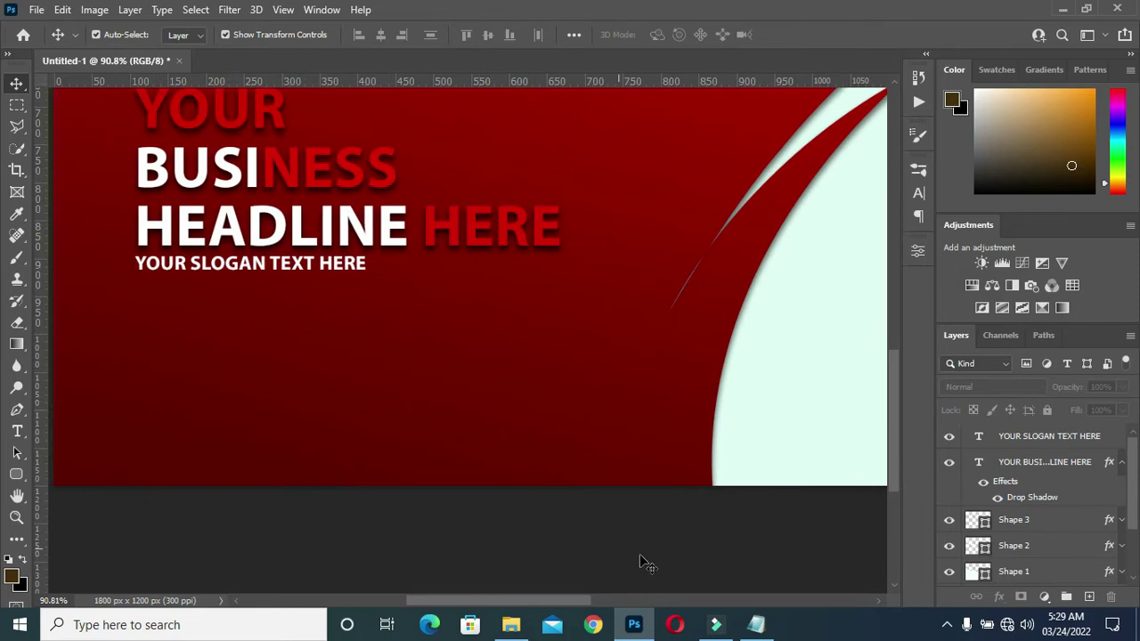
pyautogui.click(510, 625)
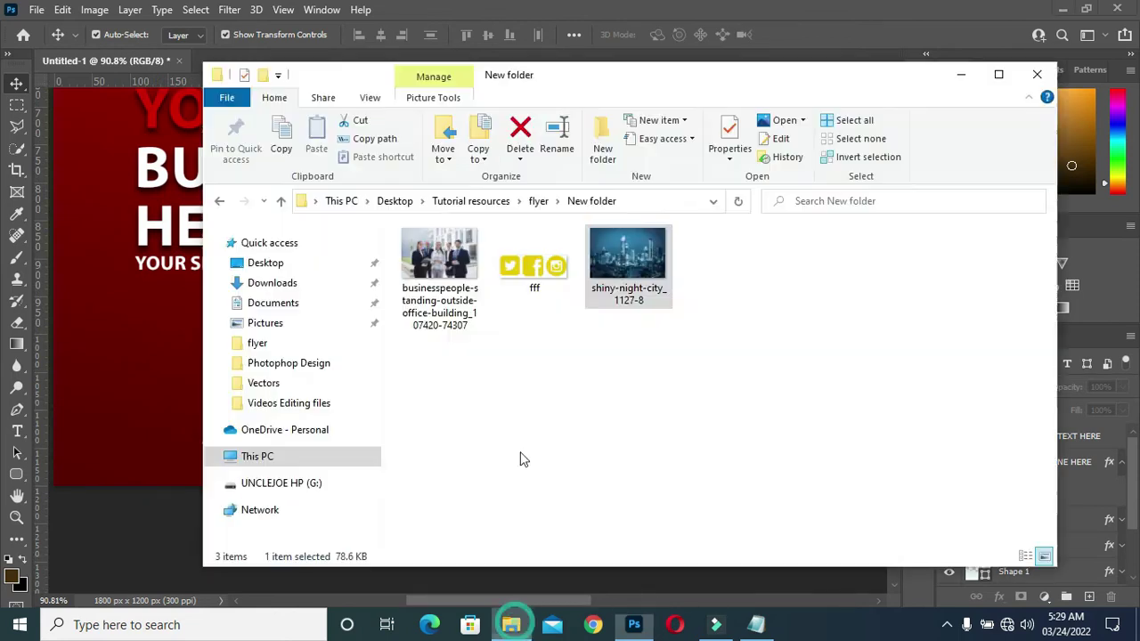
pyautogui.click(536, 272)
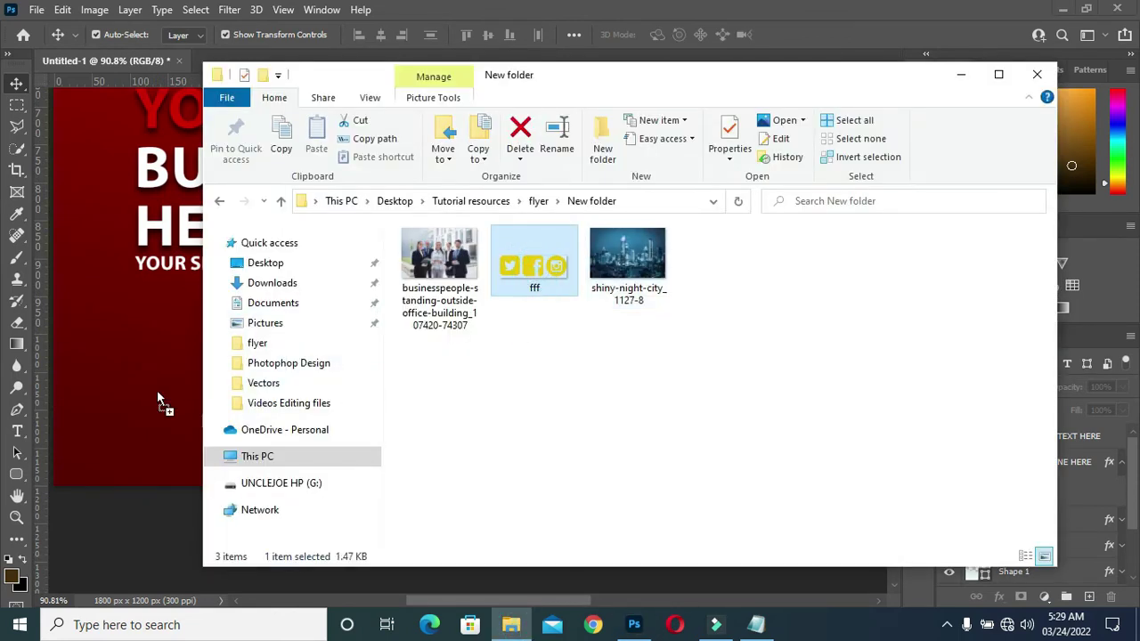
pyautogui.moveTo(153, 393); pyautogui.dragTo(188, 367)
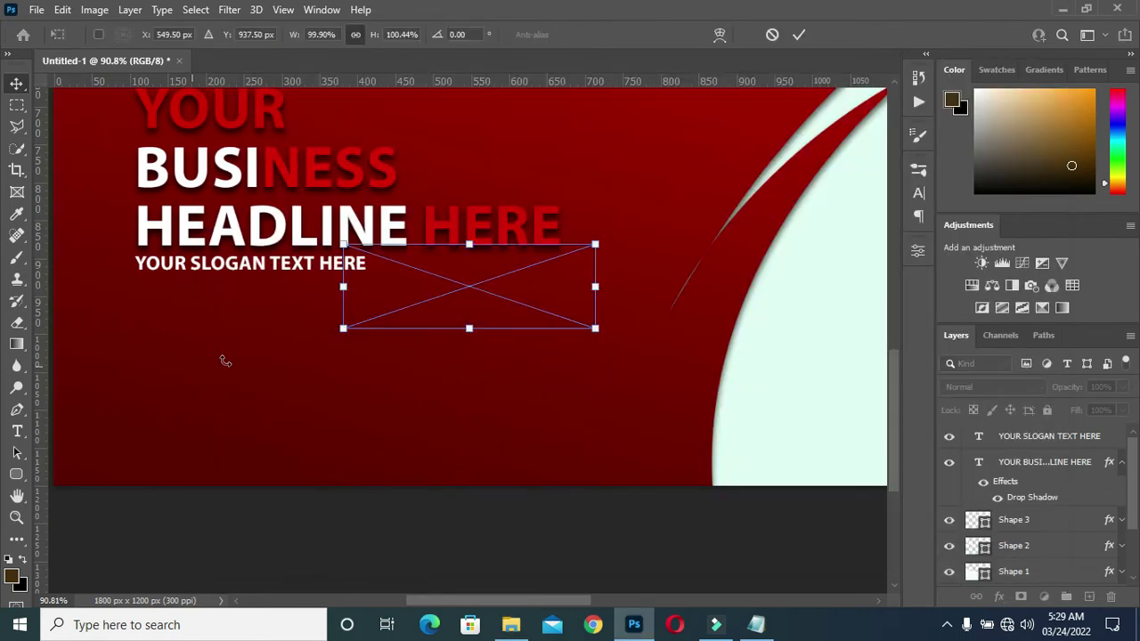
pyautogui.moveTo(469, 244); pyautogui.dragTo(158, 445)
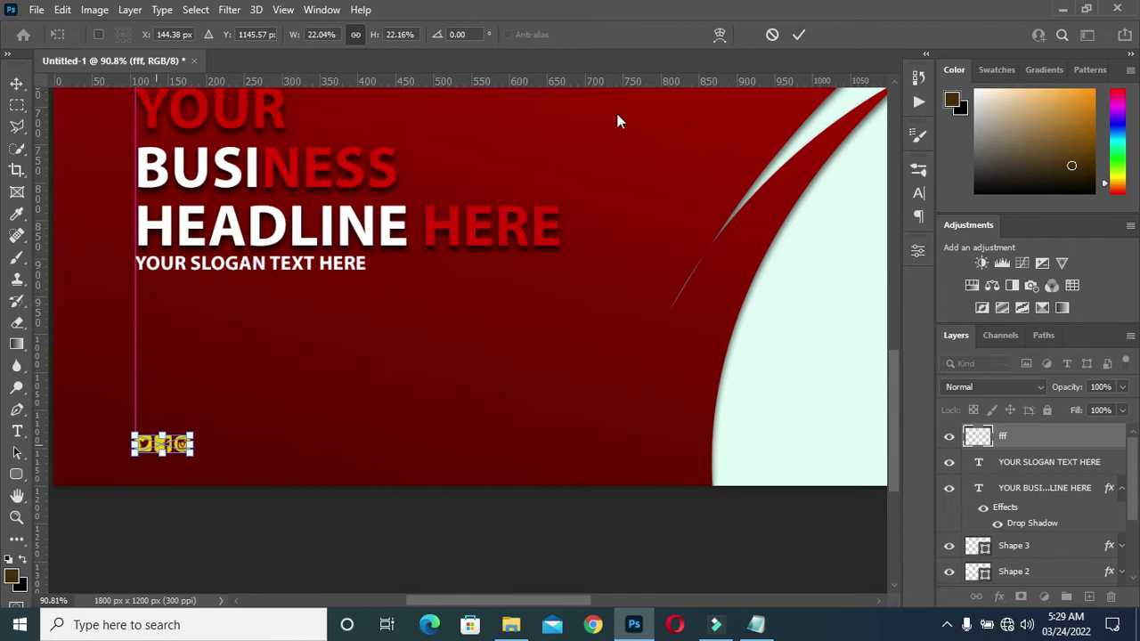
pyautogui.click(798, 34)
# Turn the social media icons white with a Hue/Saturation adjustment, setting Lightness to +100.
pyautogui.click(95, 11)
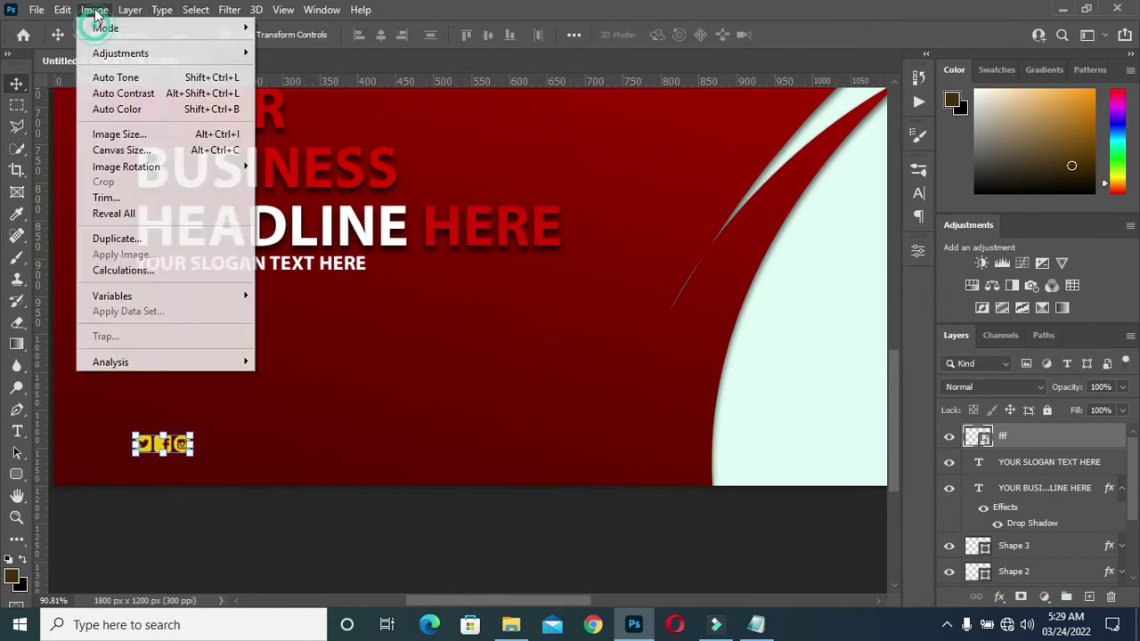
pyautogui.moveTo(134, 53)
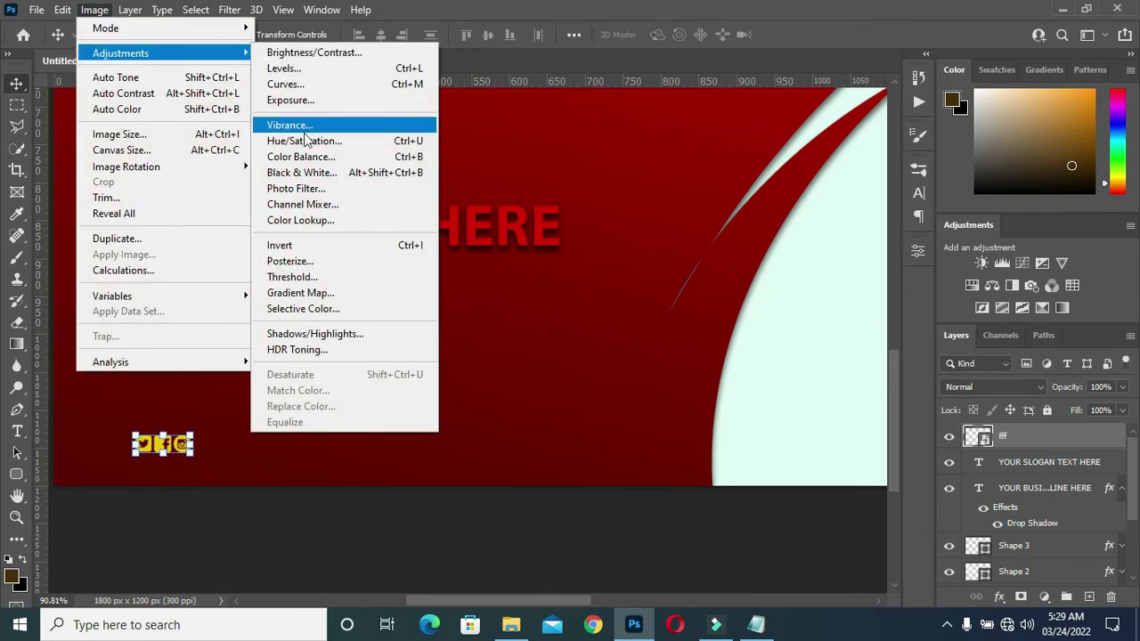
pyautogui.click(305, 140)
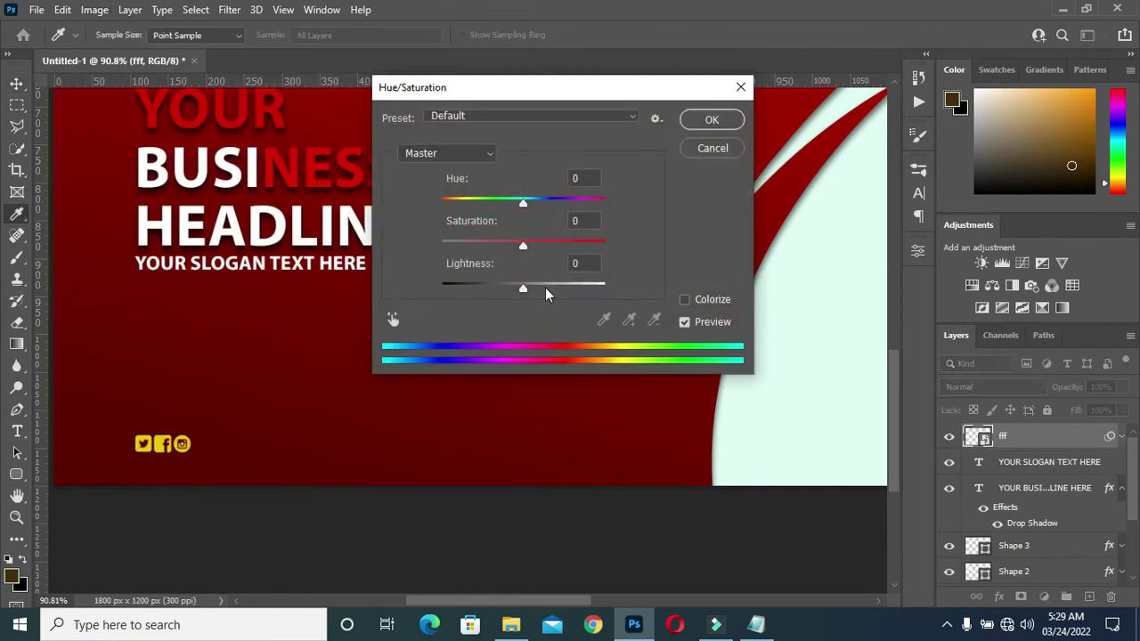
pyautogui.moveTo(523, 288); pyautogui.dragTo(641, 288)
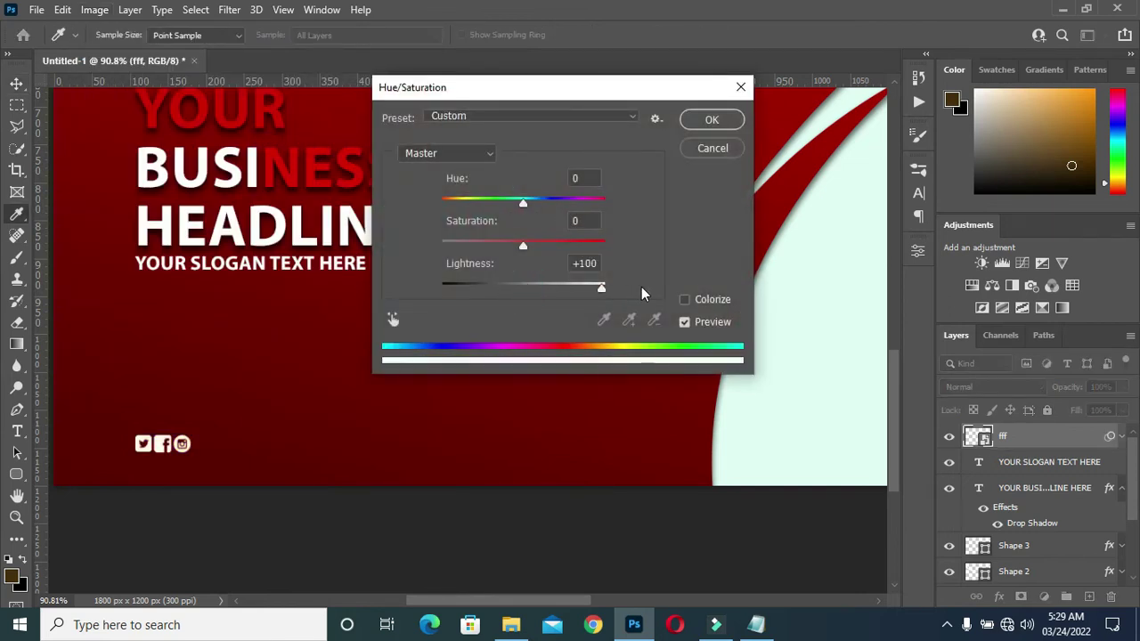
pyautogui.click(714, 119)
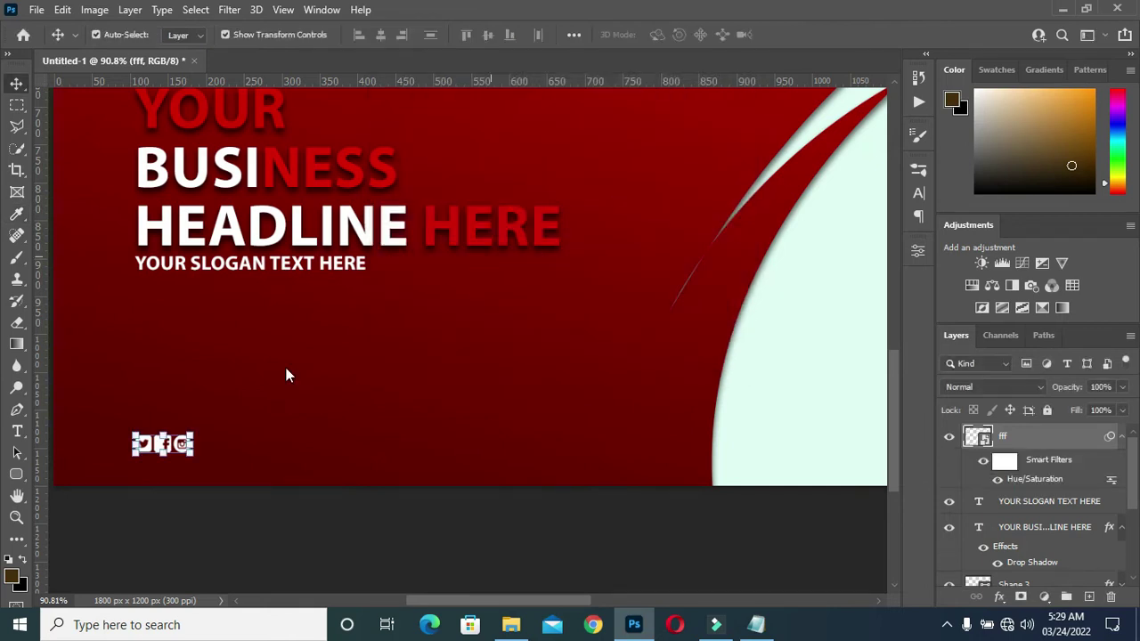
# Add the text "Social Media" beside the social icons in white Myriad Pro Bold at 9 pt.
pyautogui.press('t')
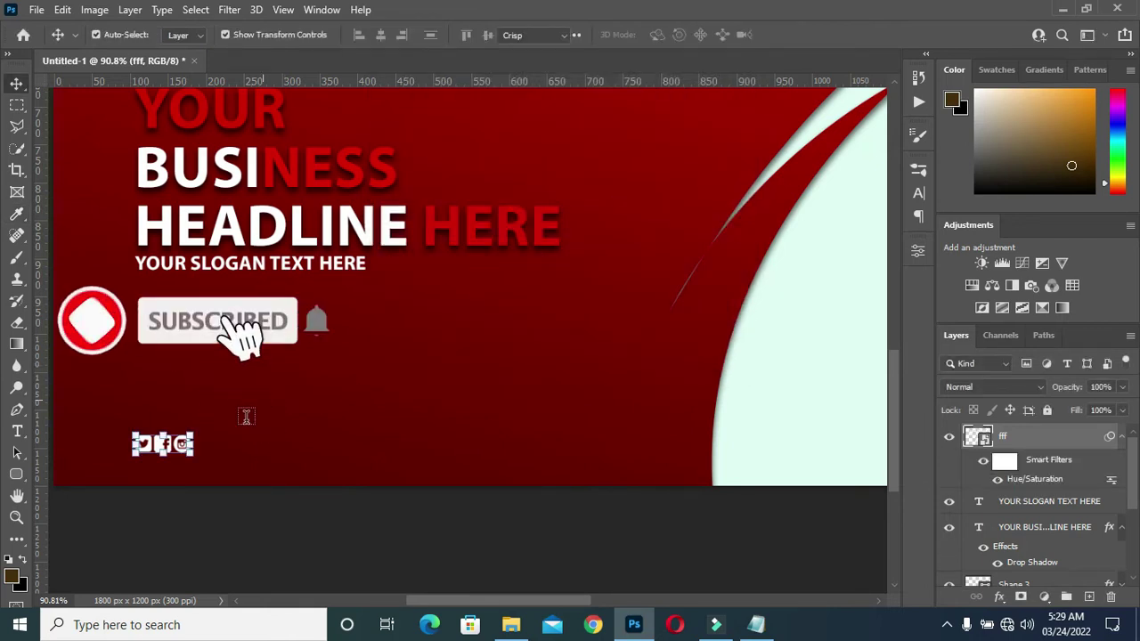
pyautogui.click(246, 436)
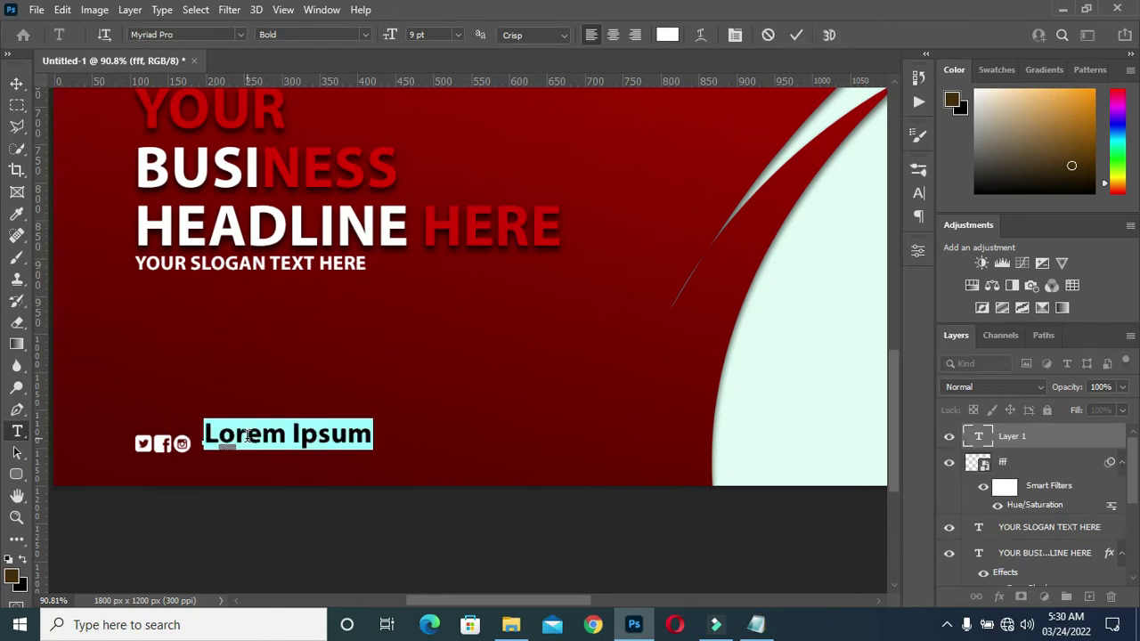
pyautogui.write('So')
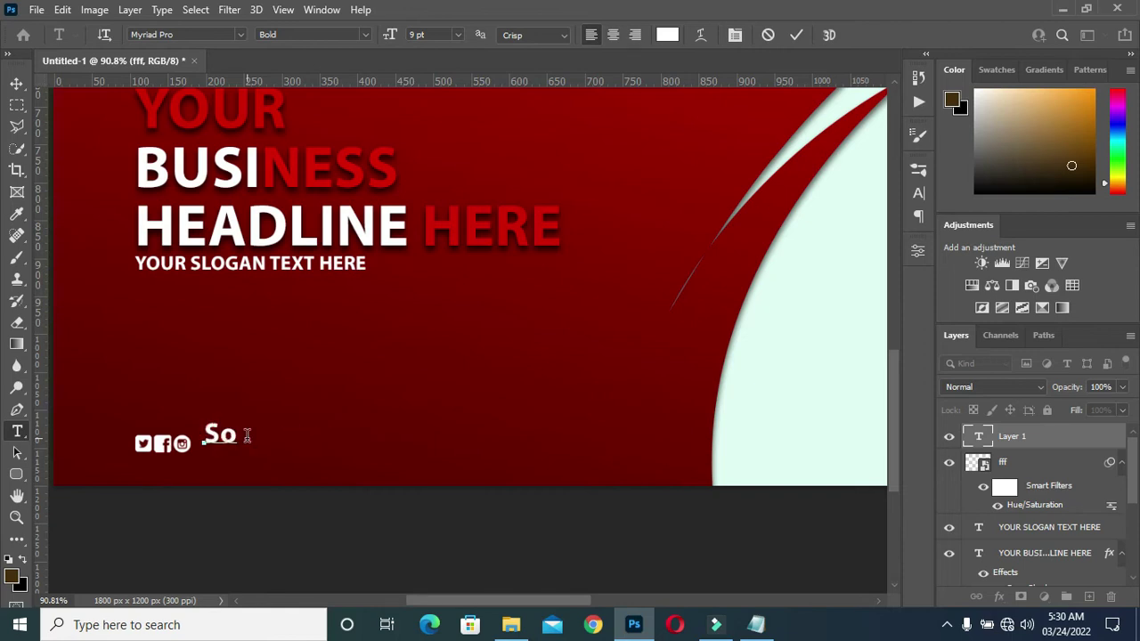
pyautogui.write('cial Media')
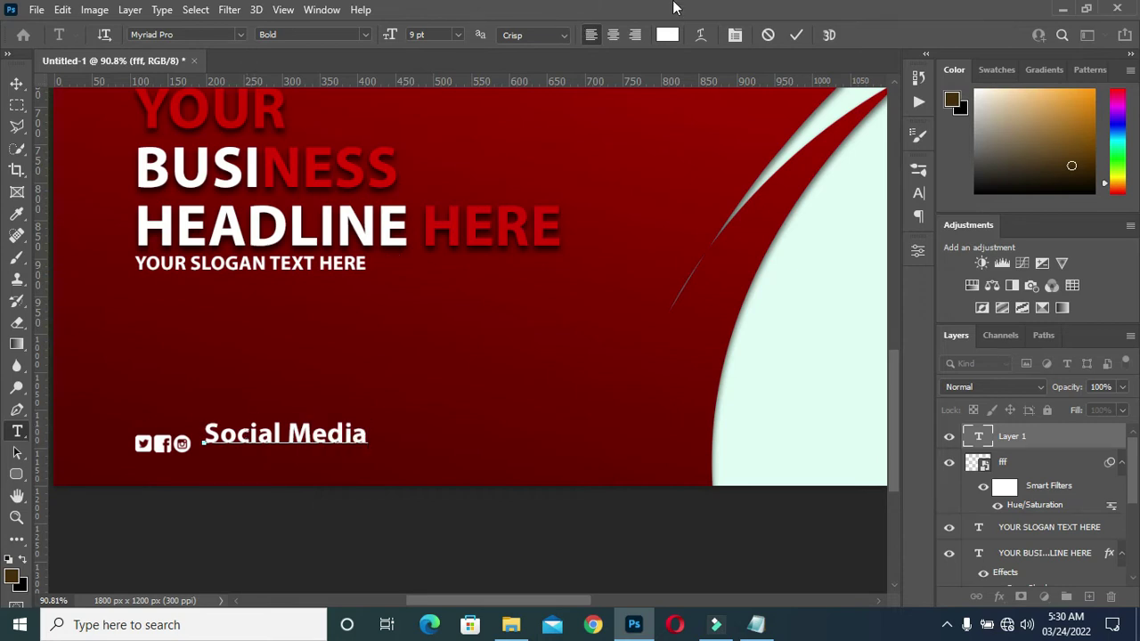
pyautogui.click(797, 35)
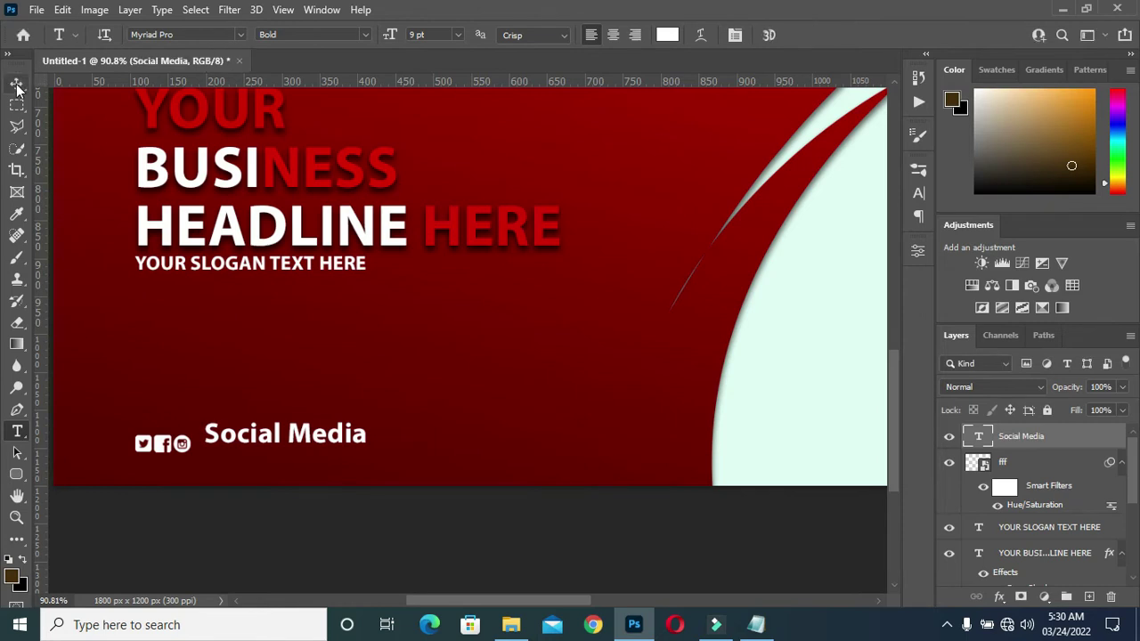
# Scale the "Social Media" text down to about 73% and move it close beside the social icons.
pyautogui.click(16, 83)
pyautogui.scroll(4, 293, 400)
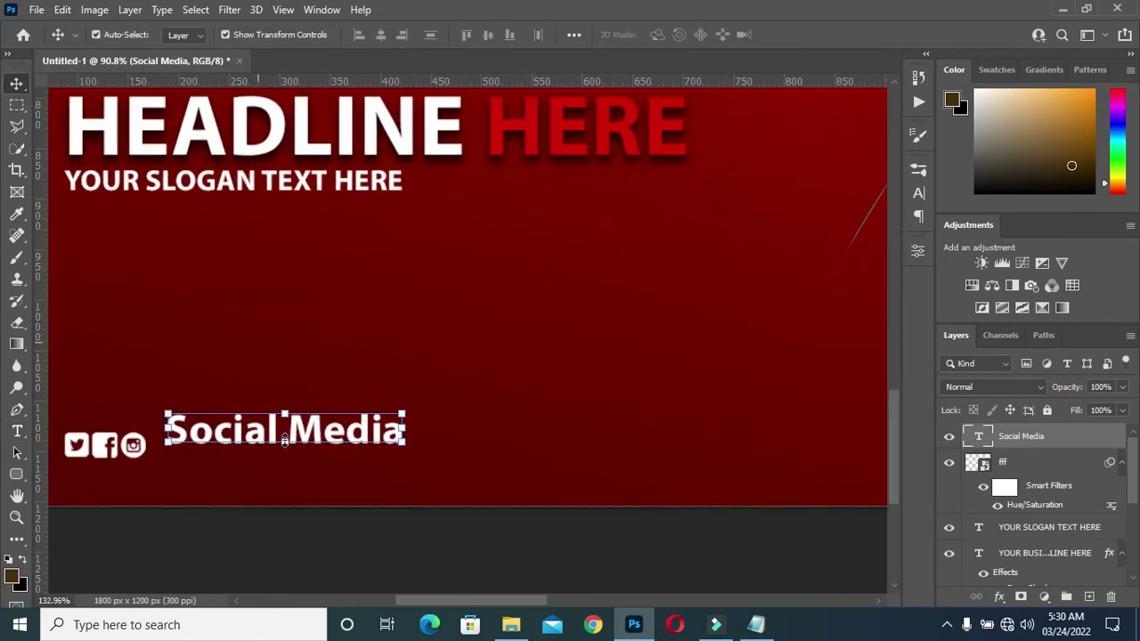
pyautogui.moveTo(286, 406); pyautogui.dragTo(251, 455)
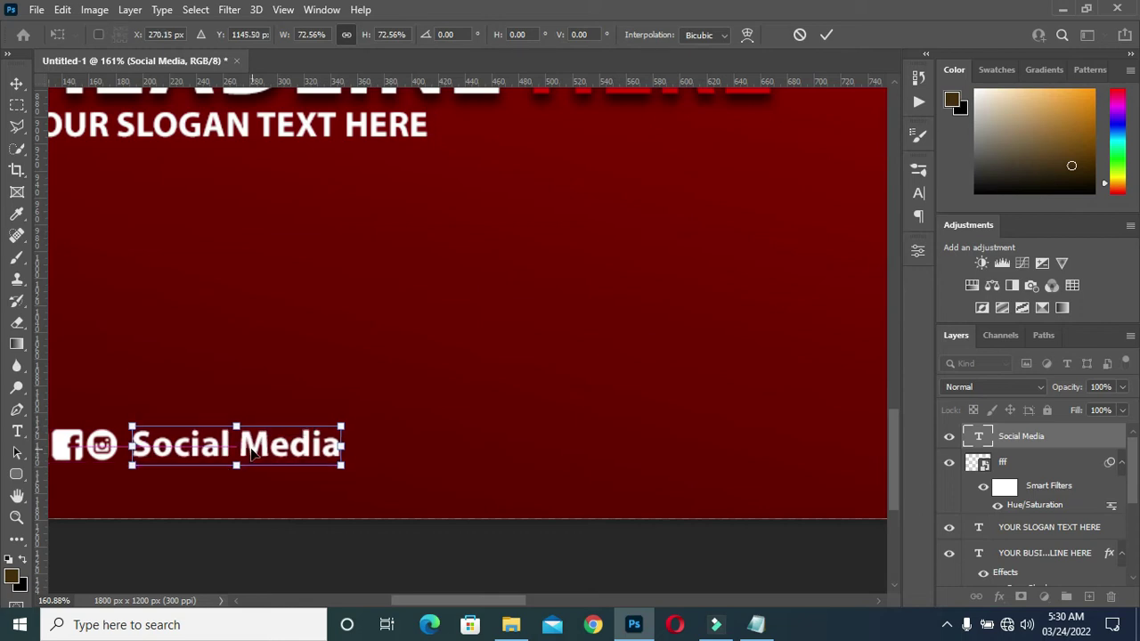
pyautogui.press('Down')
pyautogui.press('Down')
pyautogui.press('Down')
pyautogui.press('Down')
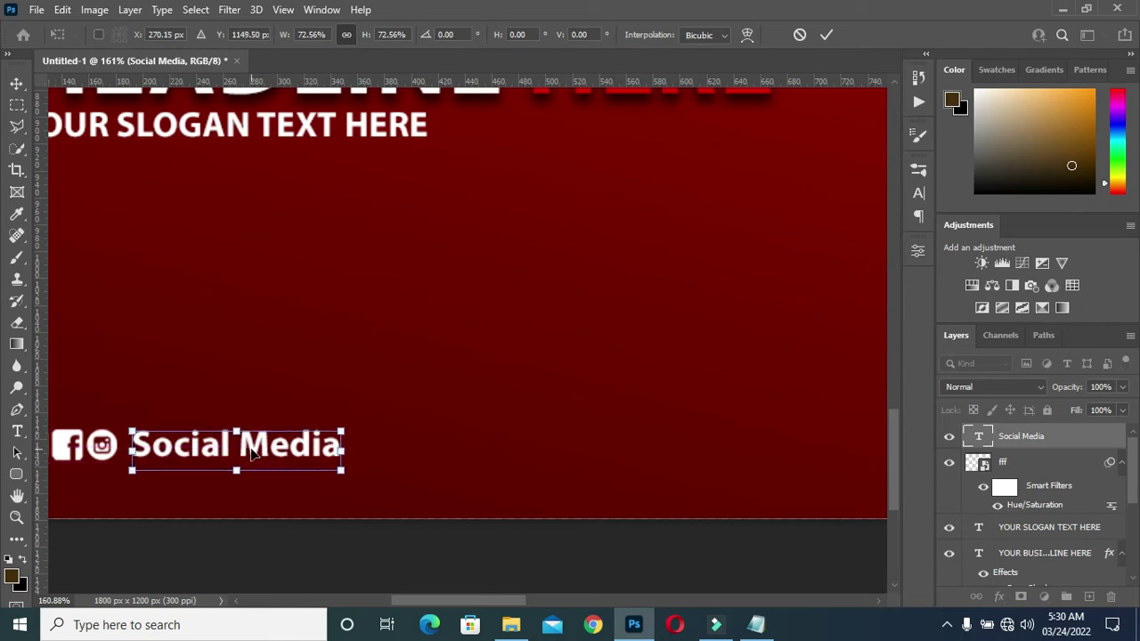
pyautogui.press('Down')
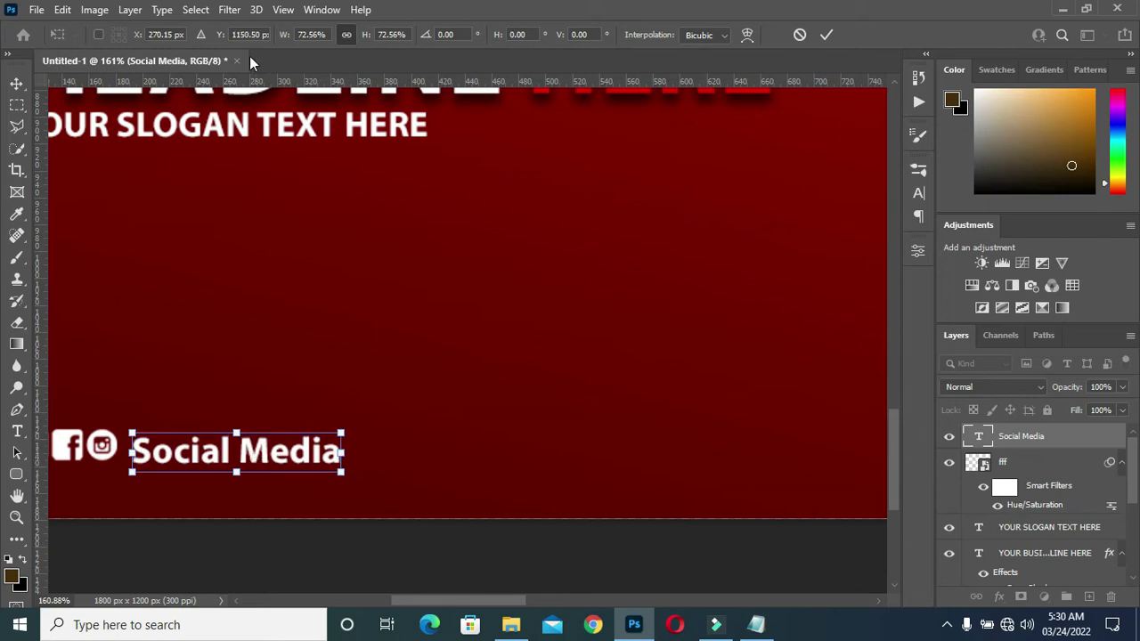
# Add horizontal guides at the social icons' upper and lower edges and align the "Social Media" text between them.
pyautogui.moveTo(272, 84); pyautogui.dragTo(380, 419)
pyautogui.scroll(1, 380, 424)
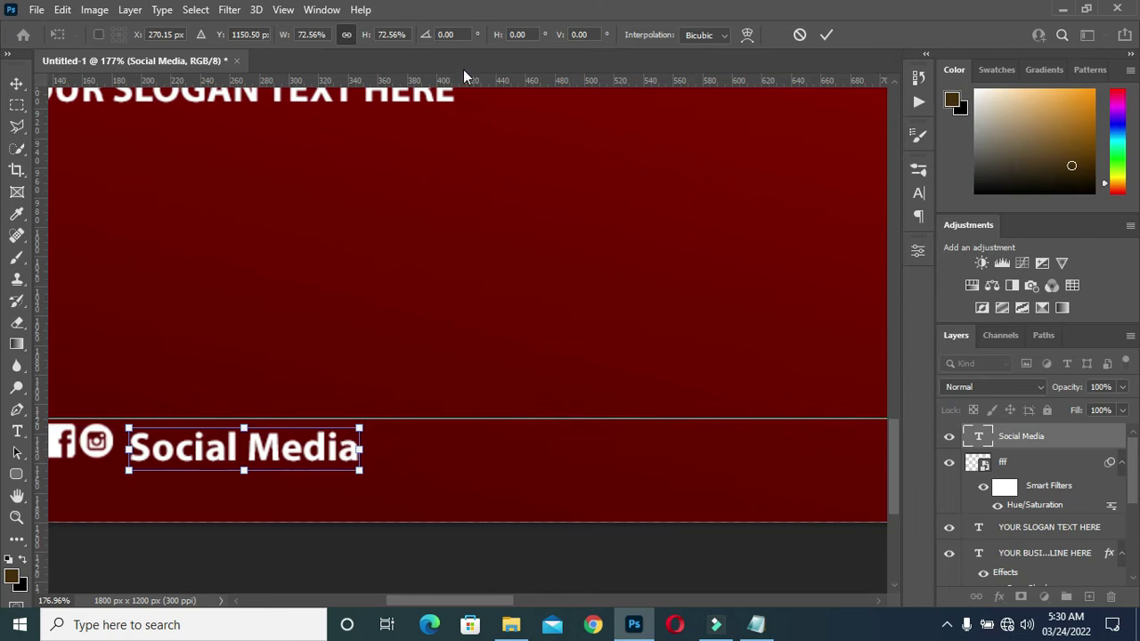
pyautogui.moveTo(465, 78); pyautogui.dragTo(413, 459)
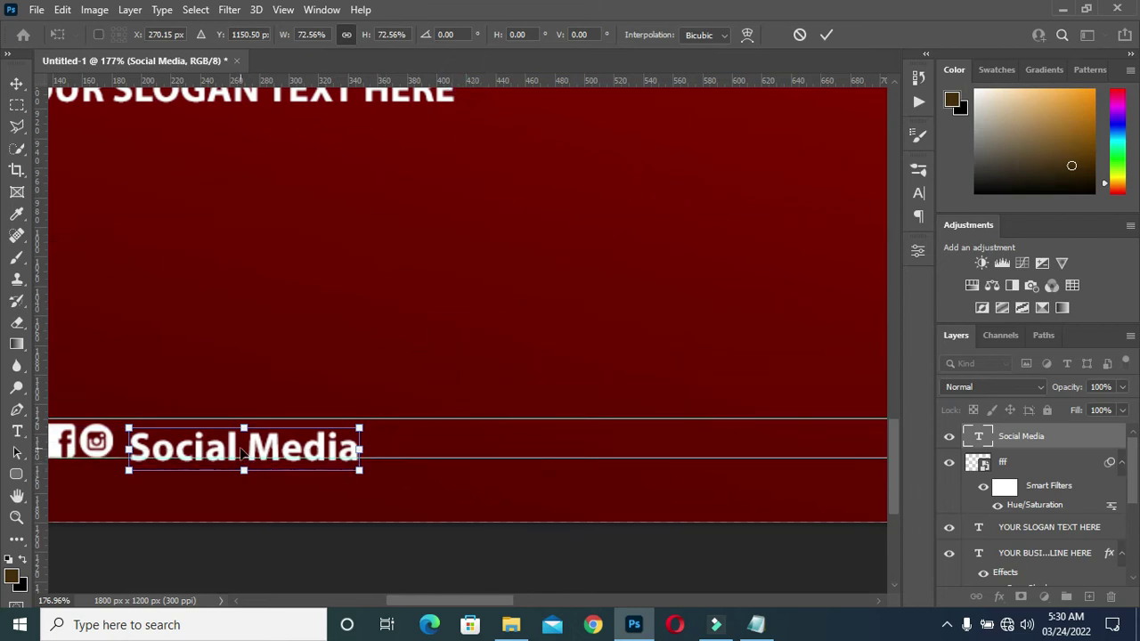
pyautogui.scroll(3, 240, 452)
pyautogui.moveTo(227, 452); pyautogui.dragTo(226, 443)
pyautogui.scroll(-4, 485, 349)
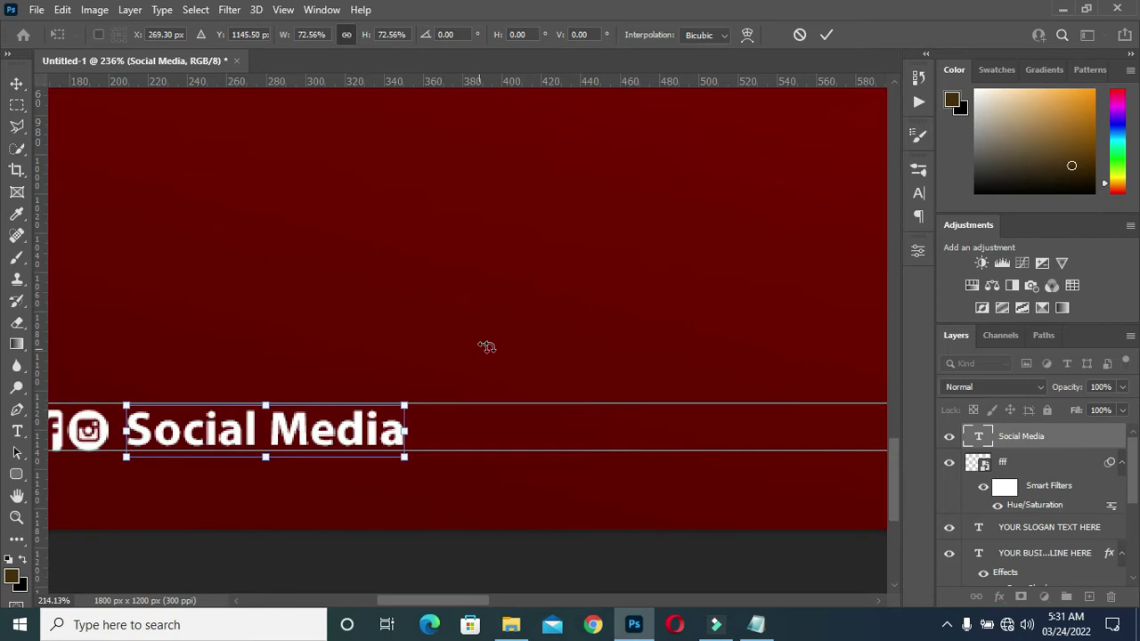
pyautogui.click(827, 36)
# Move the upper guide down to the top edge of the social icons, then deselect the text.
pyautogui.scroll(4, 208, 416)
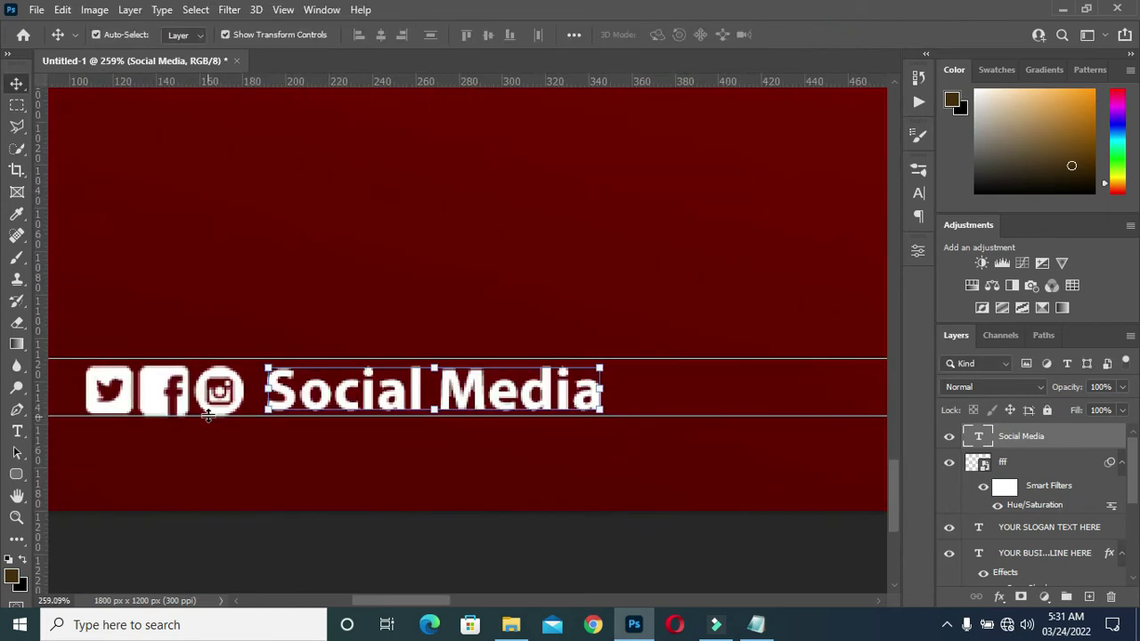
pyautogui.scroll(1, 208, 416)
pyautogui.click(693, 356)
pyautogui.moveTo(692, 356)
pyautogui.mouseDown()
pyautogui.moveTo(703, 366)
pyautogui.moveTo(682, 364)
pyautogui.mouseUp()
pyautogui.scroll(-1, 681, 365)
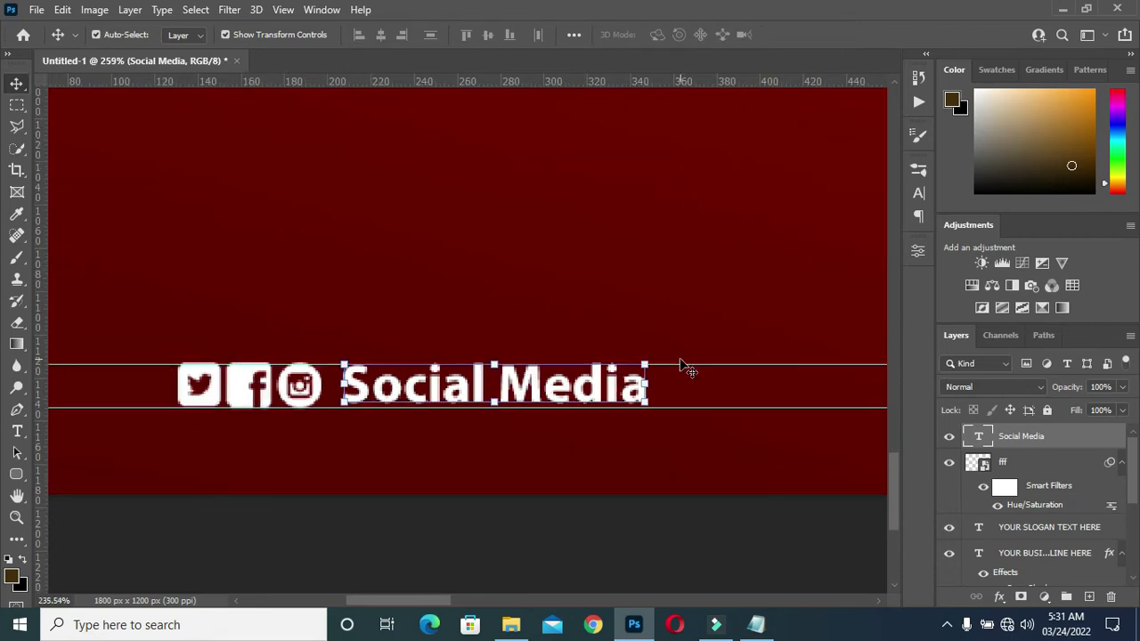
pyautogui.scroll(-2, 683, 365)
pyautogui.click(471, 437)
# Remove both horizontal guides around the social media line.
pyautogui.scroll(-1, 463, 427)
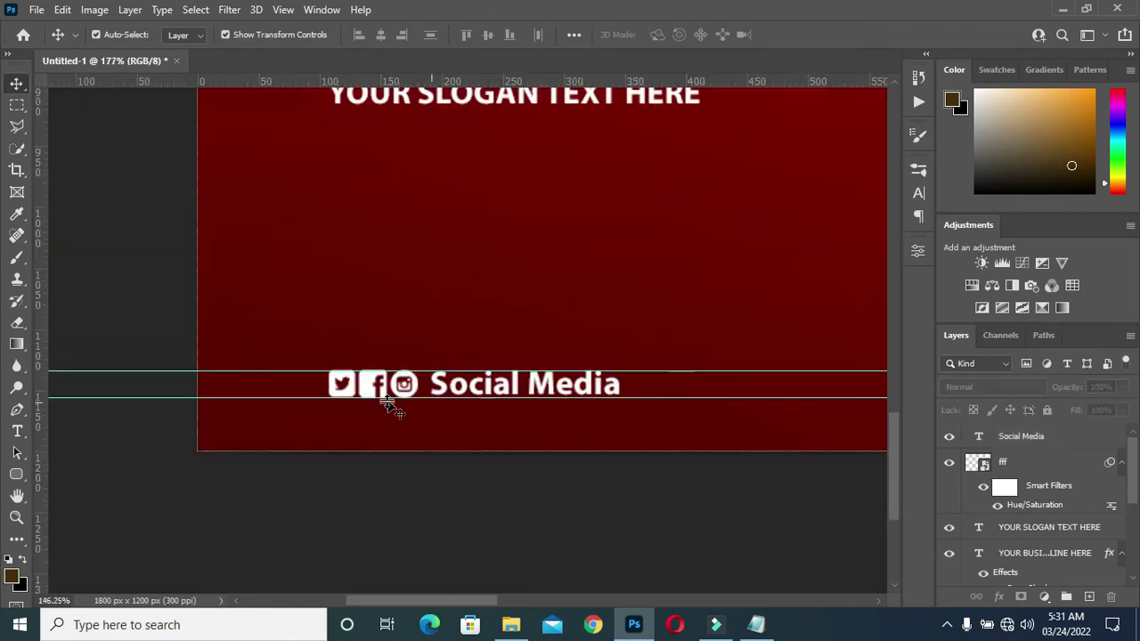
pyautogui.scroll(-1, 389, 405)
pyautogui.scroll(-2, 356, 394)
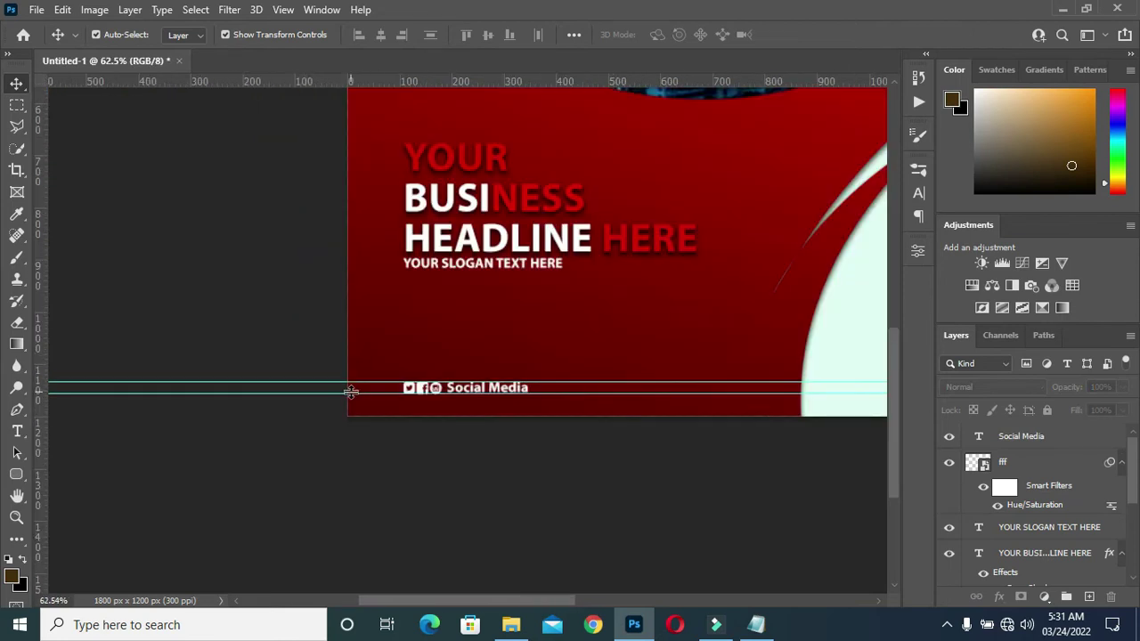
pyautogui.scroll(-1, 351, 392)
pyautogui.scroll(2, 114, 557)
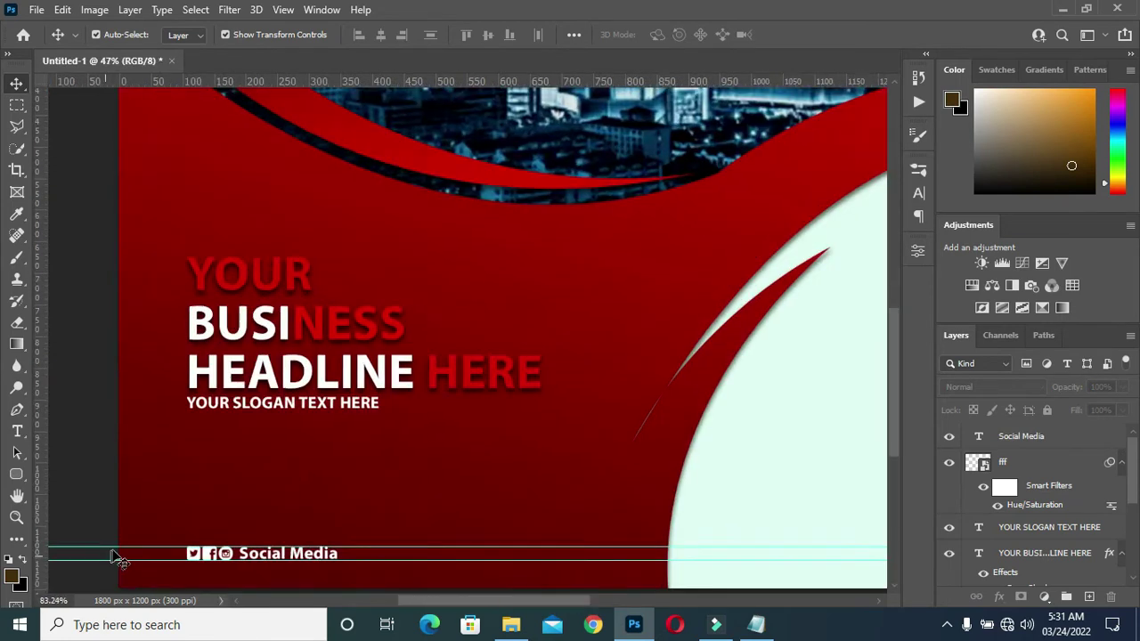
pyautogui.scroll(1, 114, 557)
pyautogui.moveTo(112, 541); pyautogui.dragTo(169, 44)
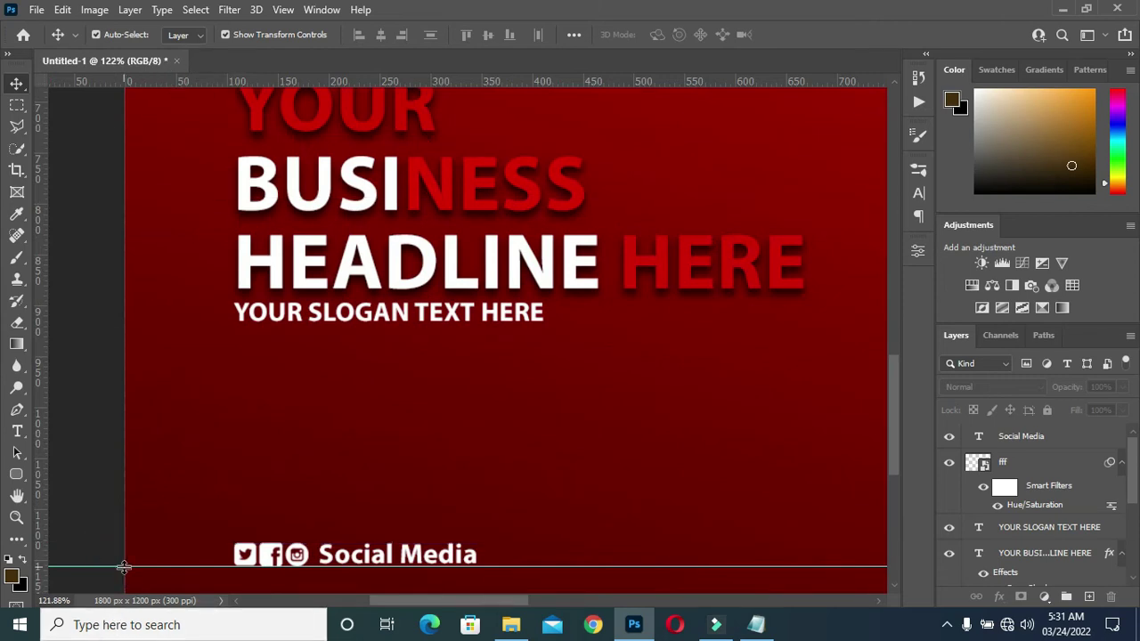
pyautogui.scroll(-4, 508, 501)
pyautogui.scroll(-1, 433, 542)
pyautogui.scroll(1, 475, 537)
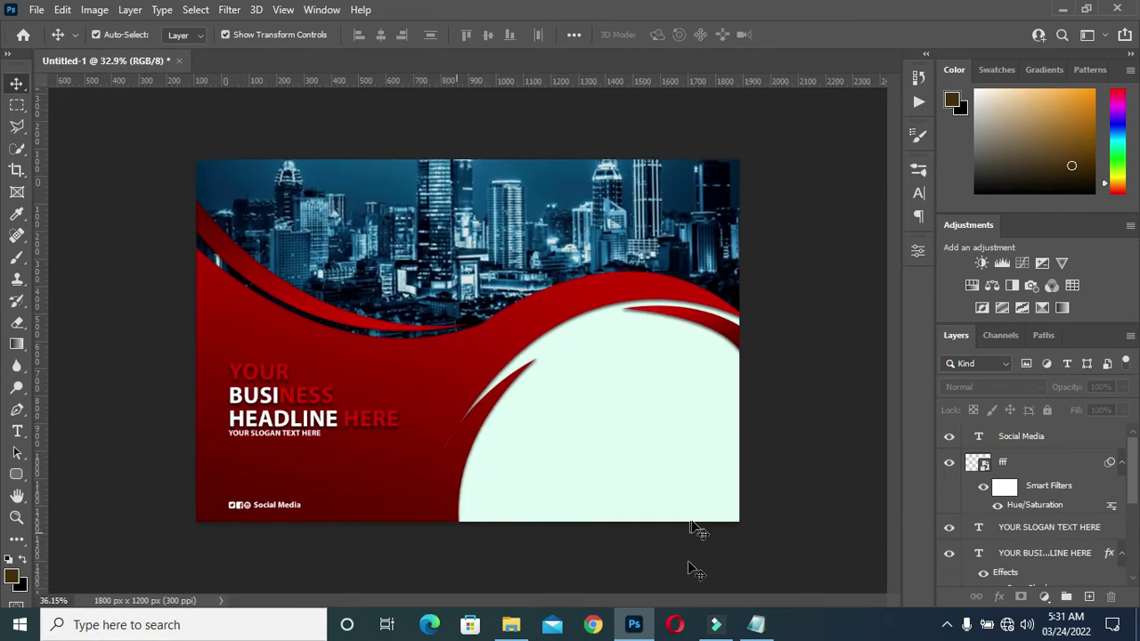
# Copy "YOUR SERVICE" from the Notepad text file and add it as two-line text in the upper part of the pale mint circle.
pyautogui.click(755, 624)
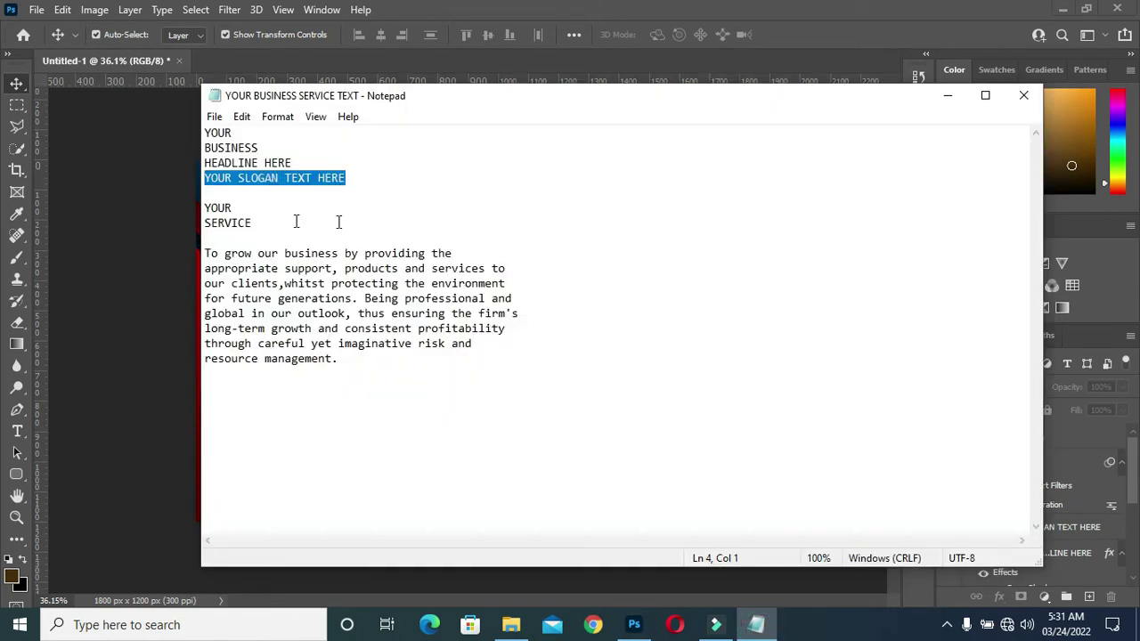
pyautogui.moveTo(204, 209); pyautogui.dragTo(294, 223)
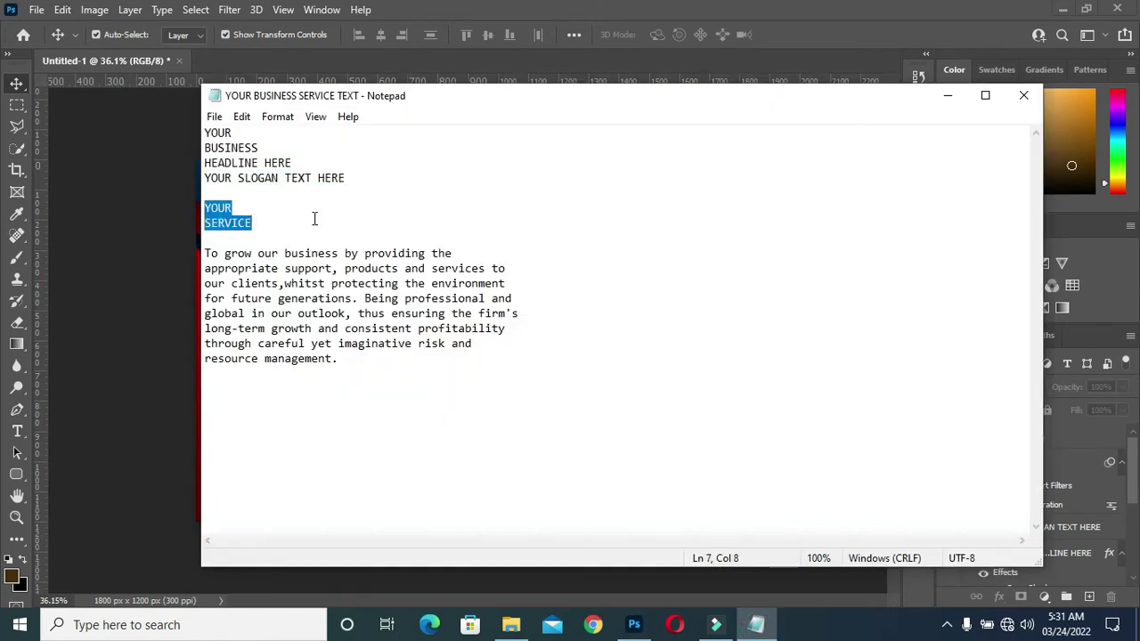
pyautogui.click(945, 96)
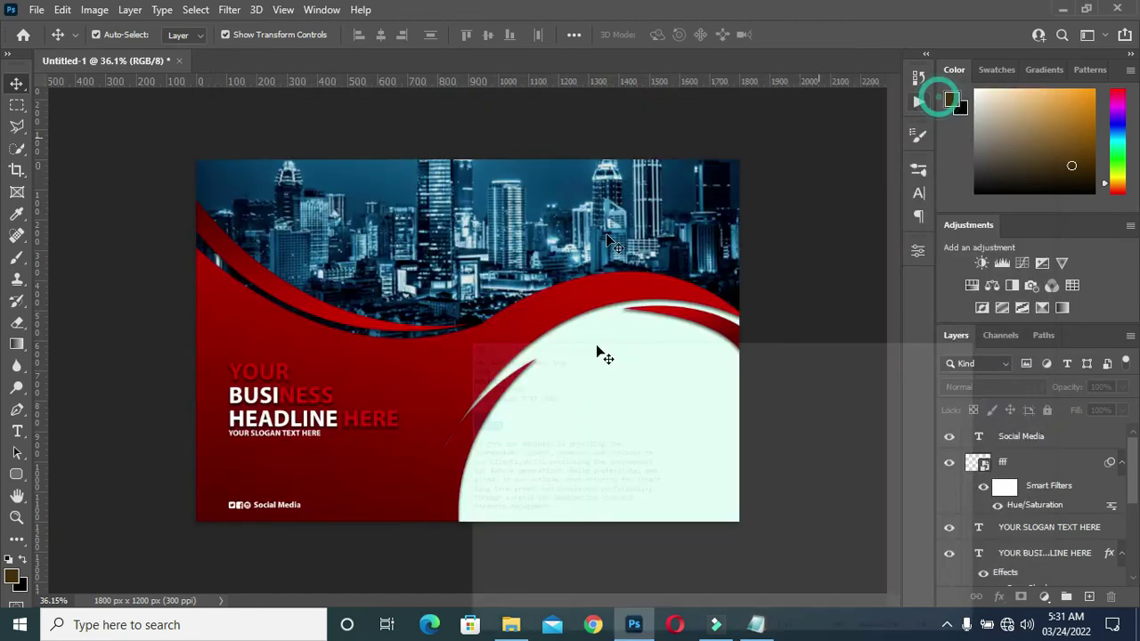
pyautogui.scroll(2, 594, 461)
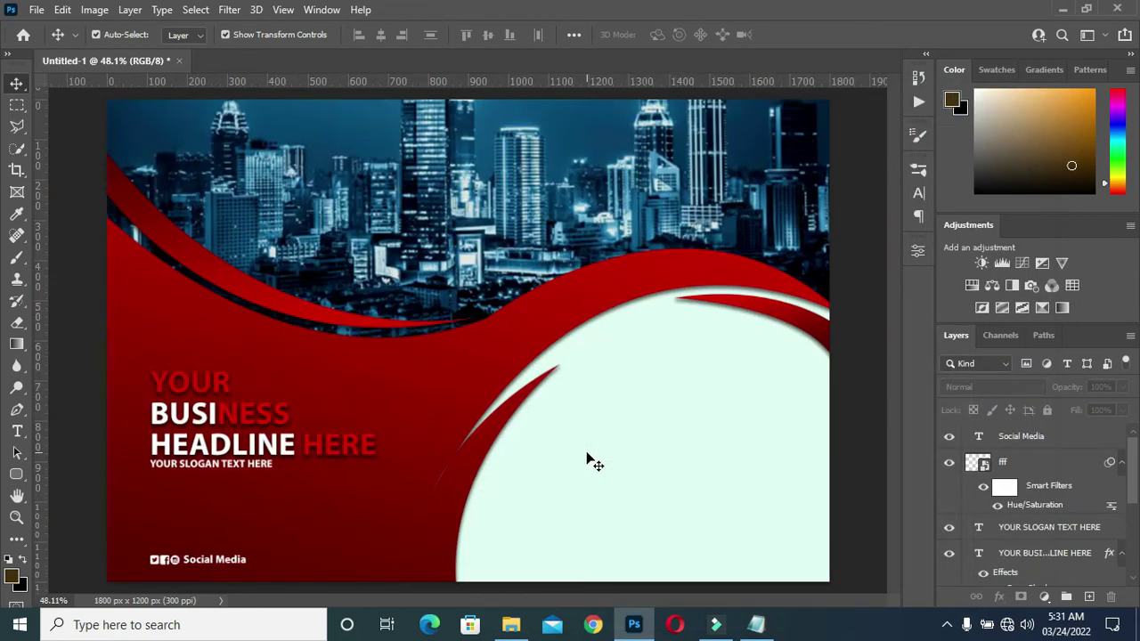
pyautogui.press('t')
pyautogui.click(610, 375)
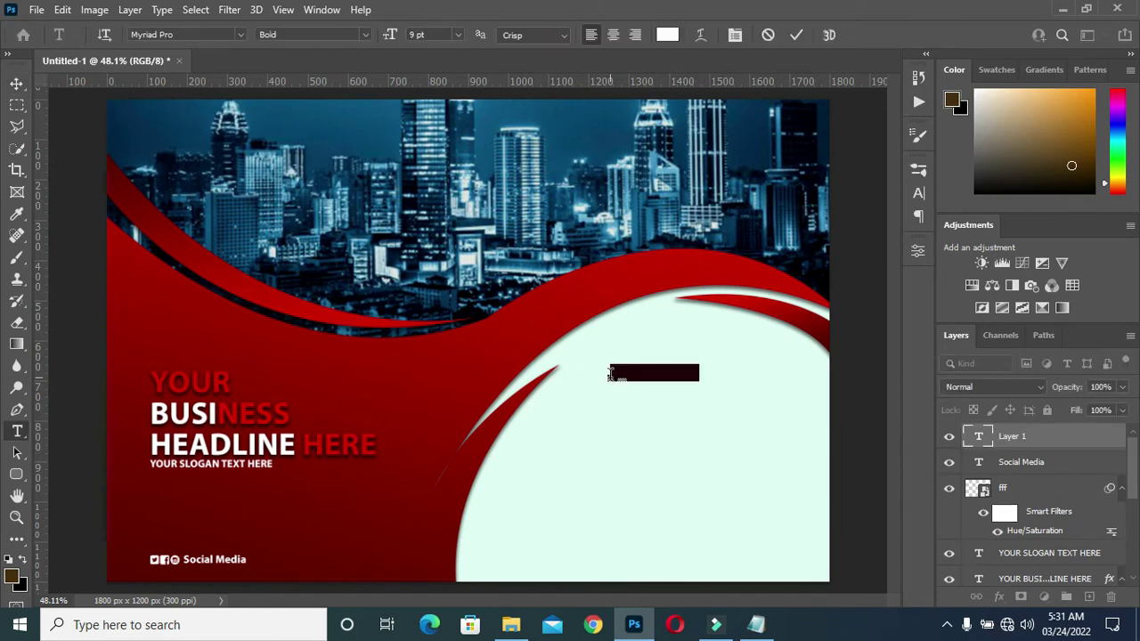
pyautogui.press('BackSpace')
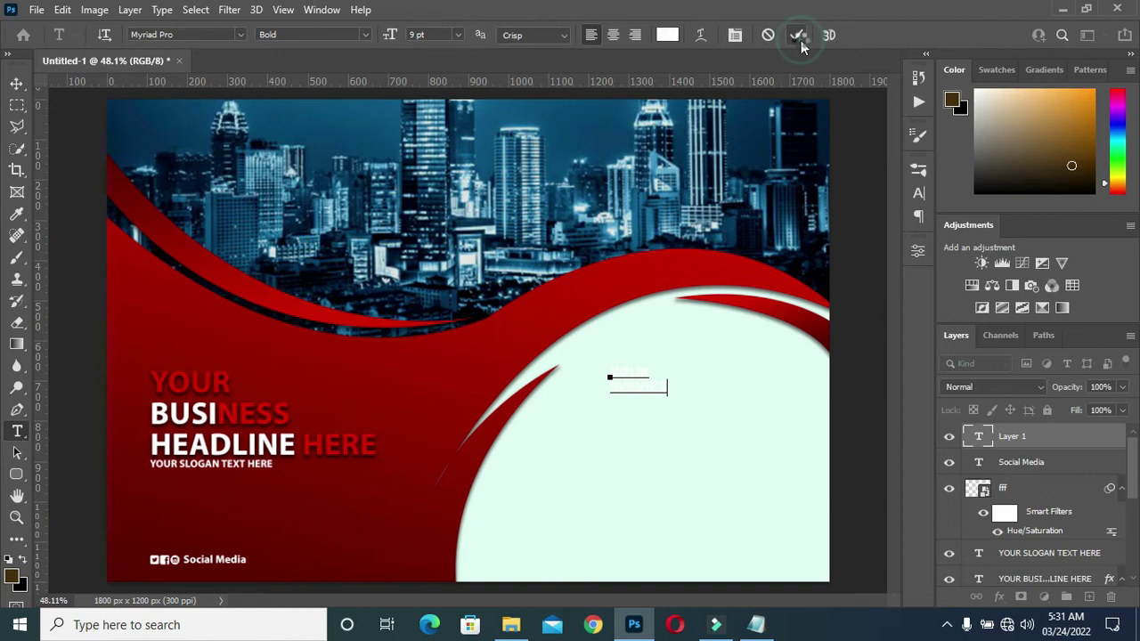
pyautogui.click(799, 38)
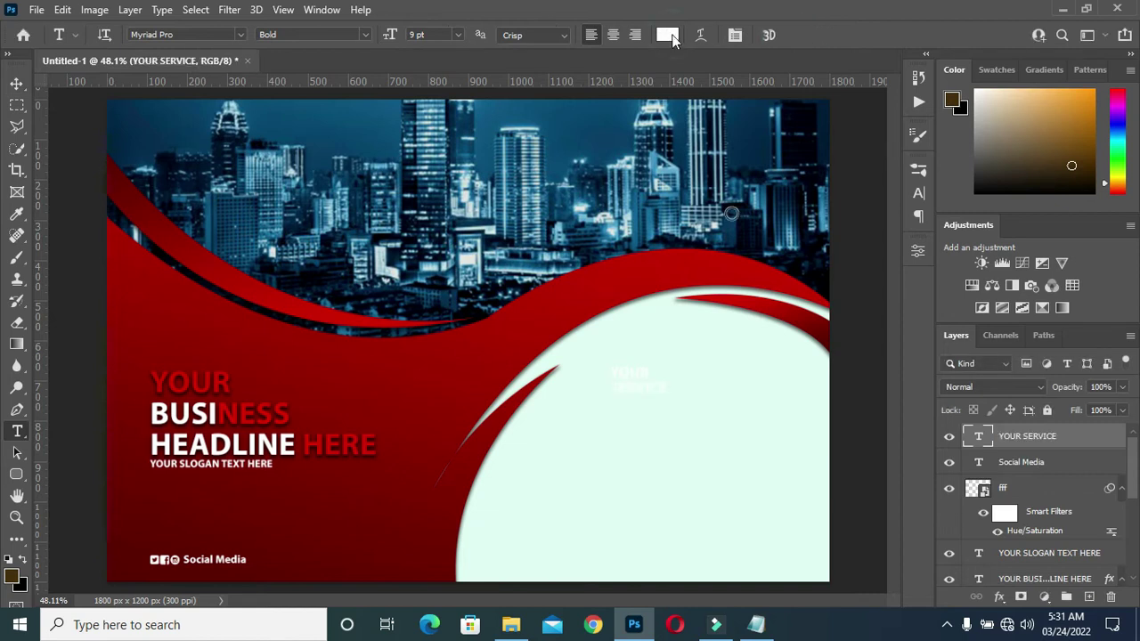
# Colour the "YOUR SERVICE" text dark red, sampled from the flyer's red wave.
pyautogui.click(667, 34)
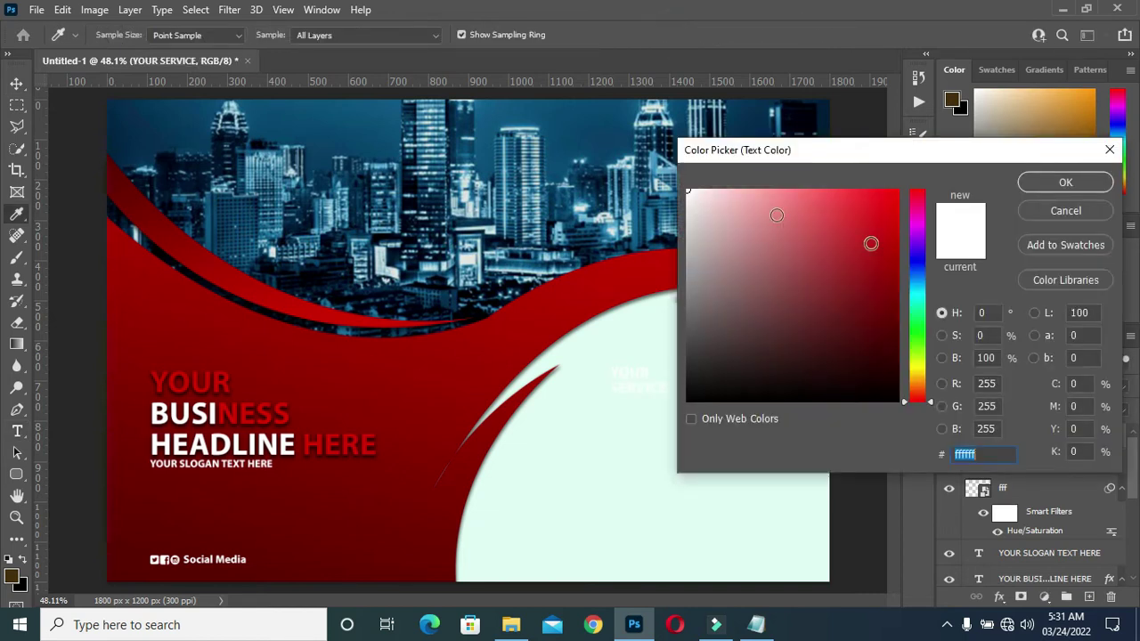
pyautogui.click(475, 358)
pyautogui.click(1066, 182)
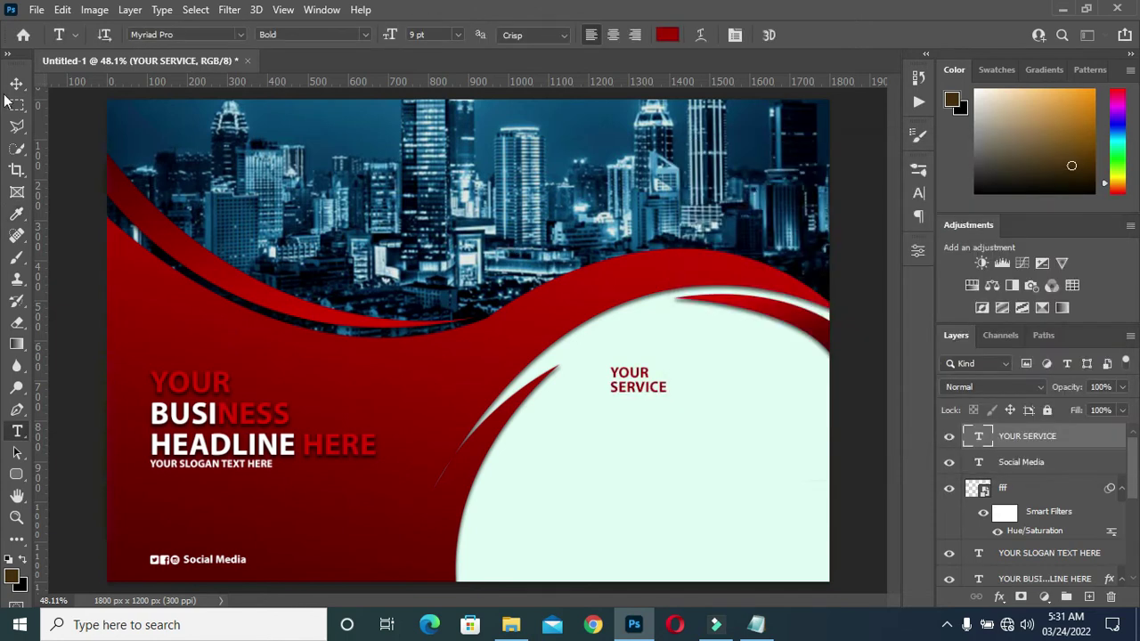
# Enlarge the "YOUR SERVICE" text to about 258% and set its leading to 18 pt.
pyautogui.click(16, 84)
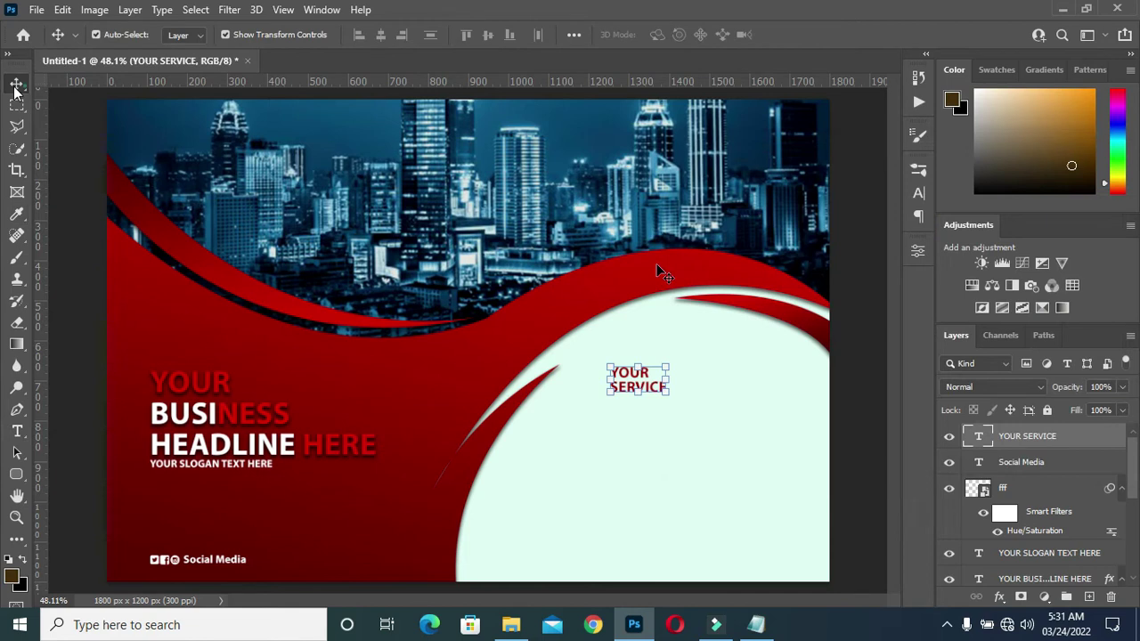
pyautogui.moveTo(668, 381); pyautogui.dragTo(757, 341)
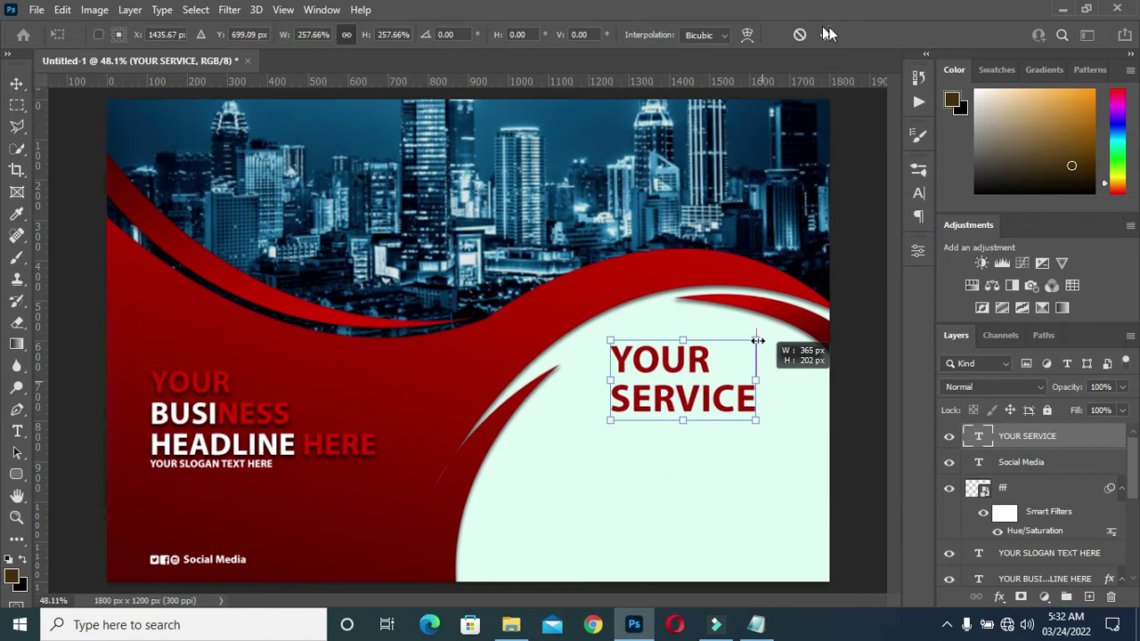
pyautogui.press('Return')
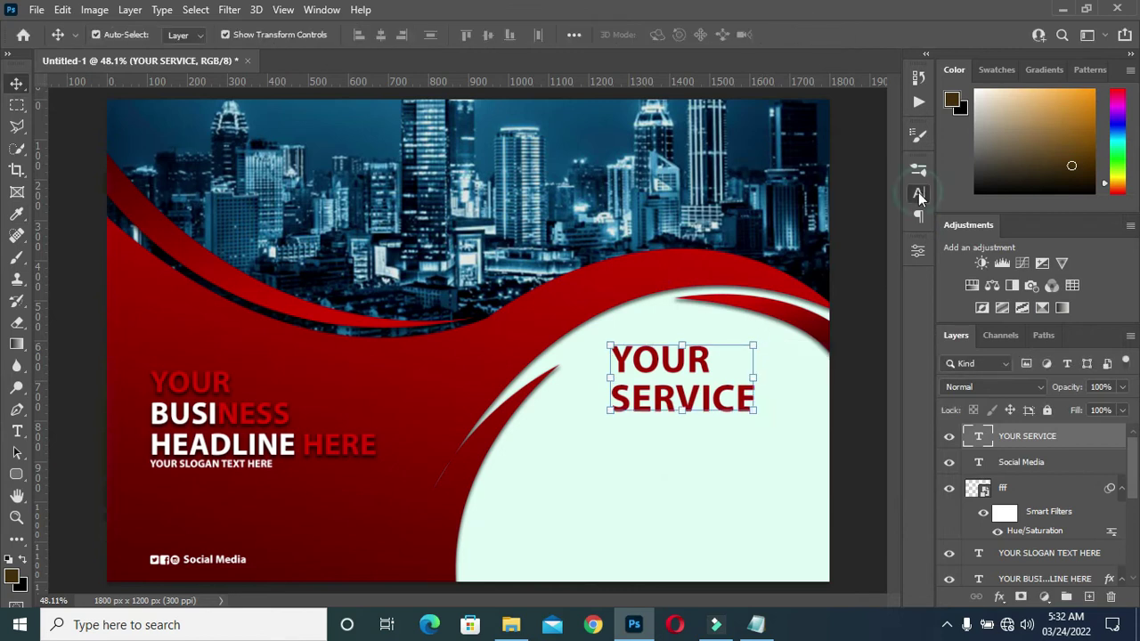
pyautogui.click(919, 192)
pyautogui.moveTo(827, 215)
pyautogui.mouseDown()
pyautogui.moveTo(815, 216)
pyautogui.moveTo(827, 216)
pyautogui.mouseUp()
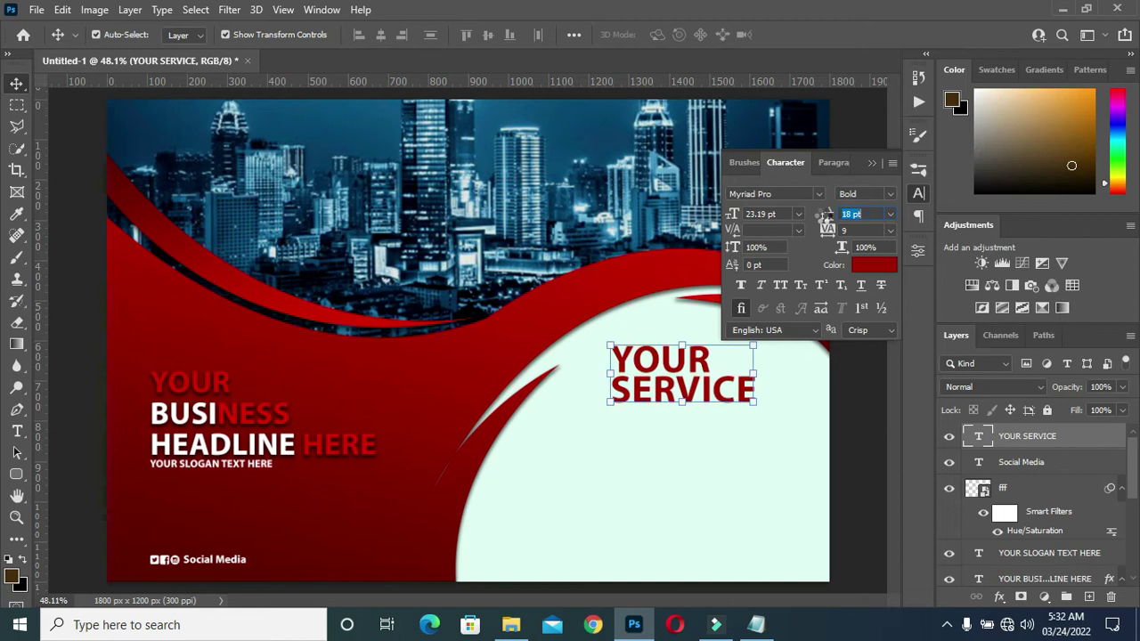
pyautogui.click(871, 164)
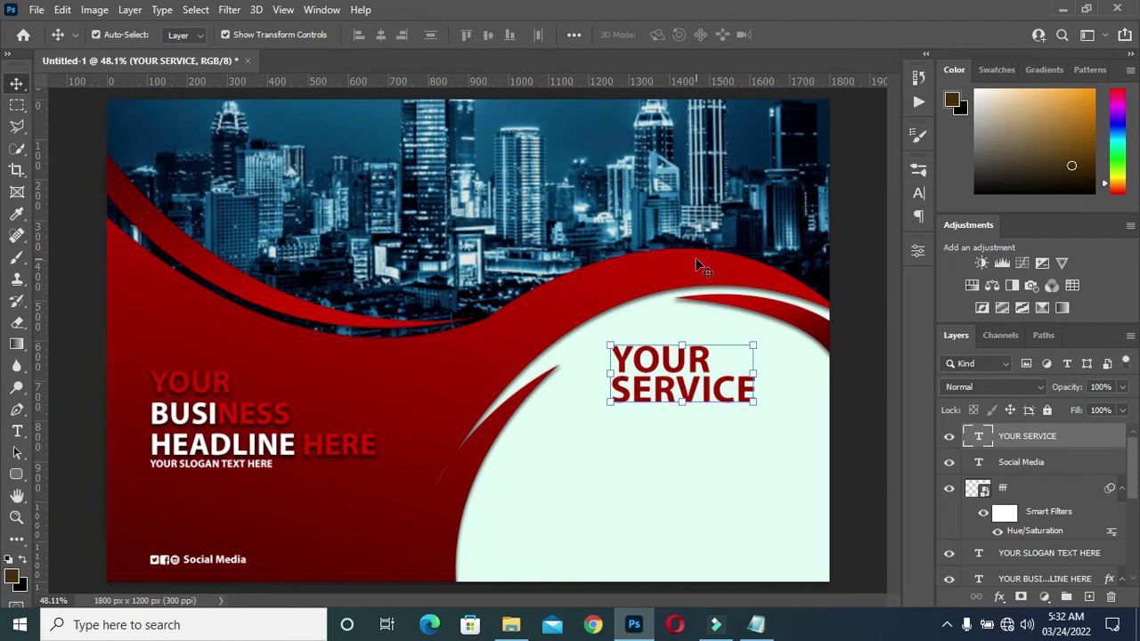
# Copy the paragraph beginning "To grow our business by providing the" from the Notepad text file and return to Photoshop.
pyautogui.press('t')
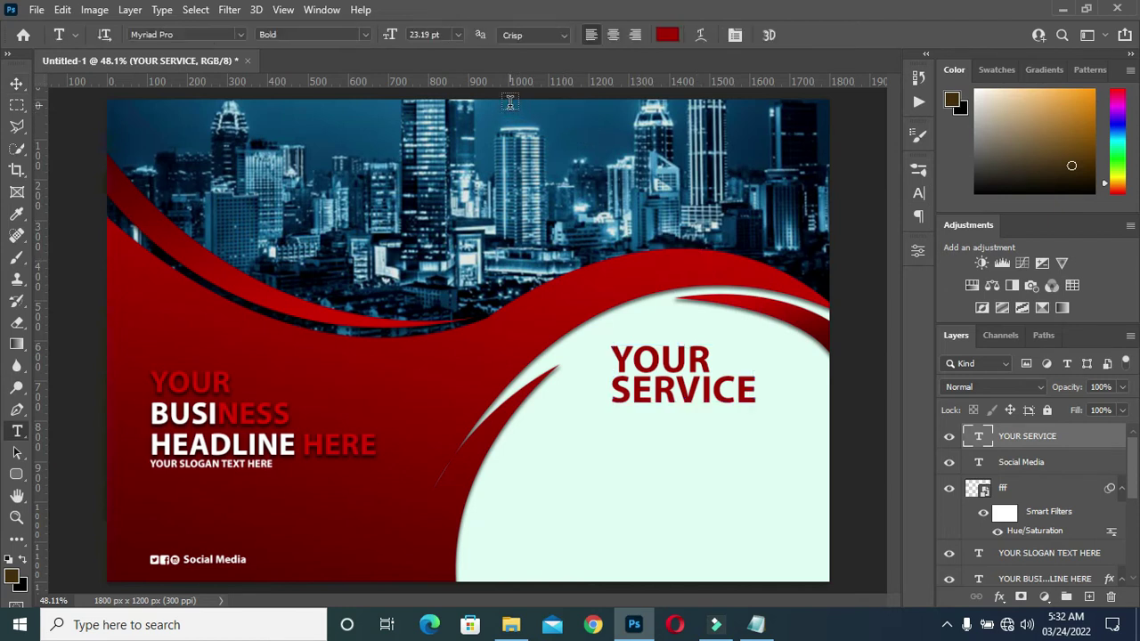
pyautogui.click(760, 627)
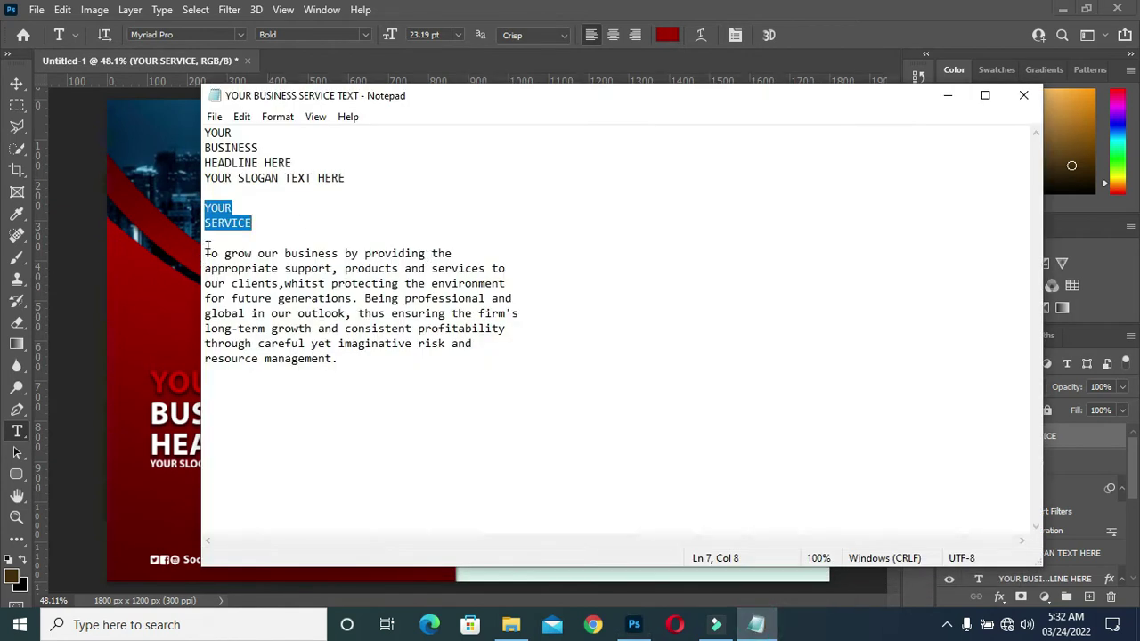
pyautogui.moveTo(204, 253); pyautogui.dragTo(384, 359)
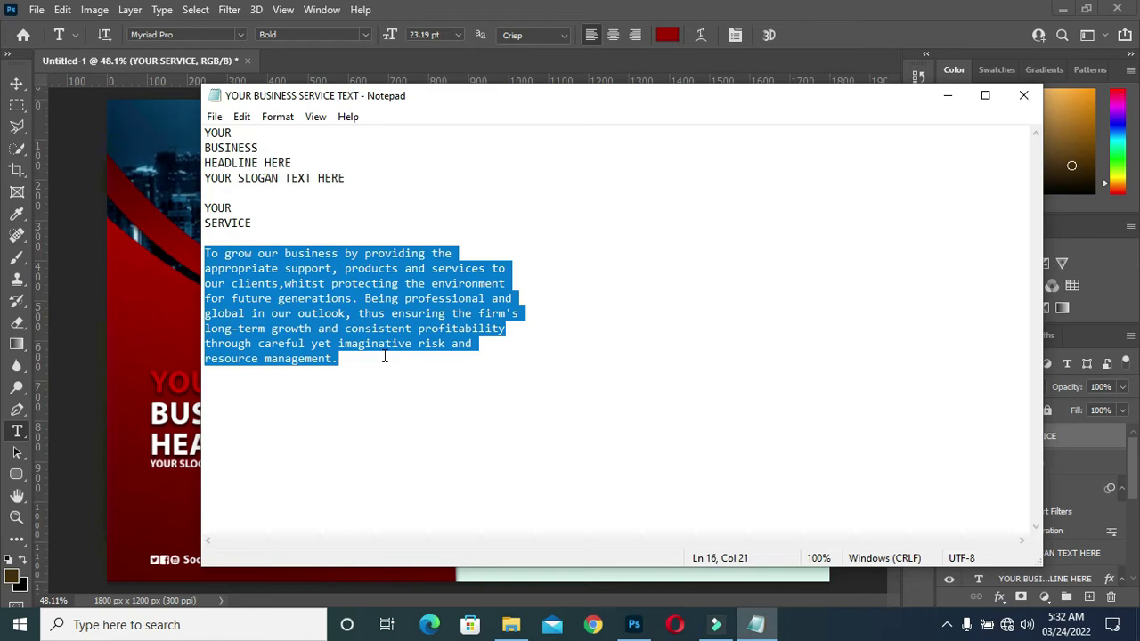
pyautogui.click(948, 96)
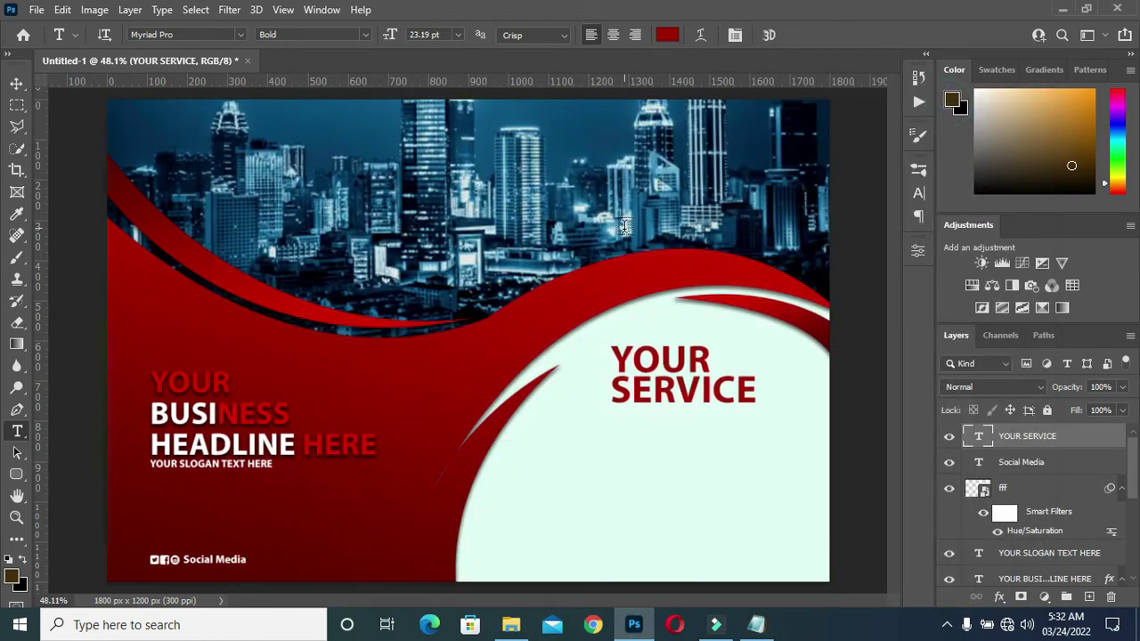
# Paste the copied "To grow our business" paragraph into a text box about 720 by 340 px below "YOUR SERVICE".
pyautogui.moveTo(532, 436); pyautogui.dragTo(797, 554)
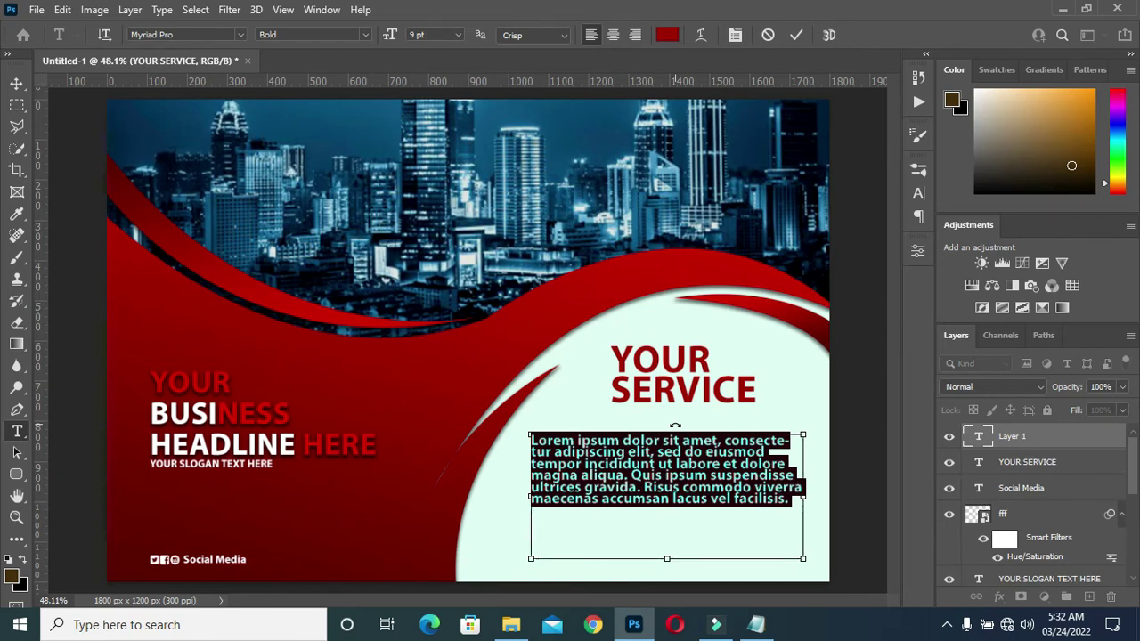
pyautogui.hotkey('ctrl', 'v')
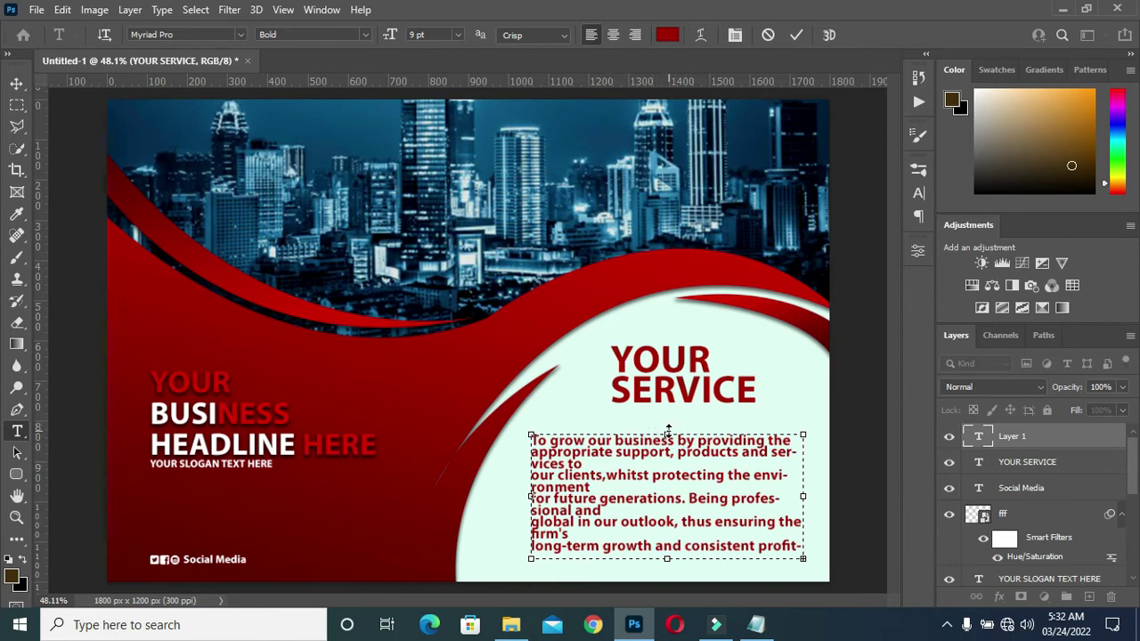
pyautogui.moveTo(667, 433); pyautogui.dragTo(667, 422)
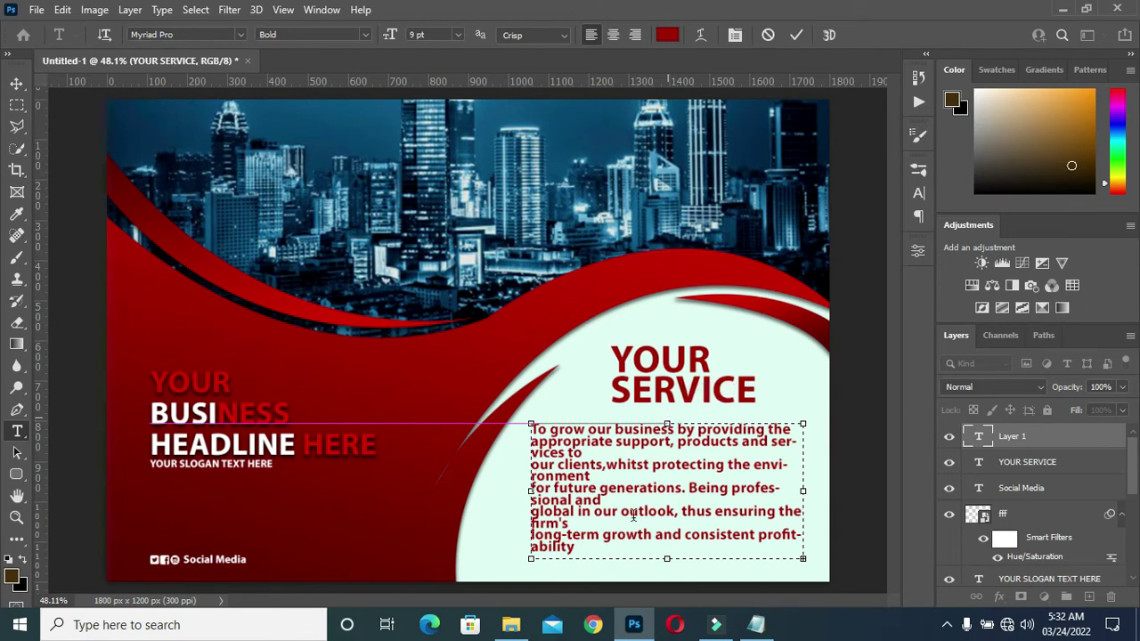
pyautogui.moveTo(530, 491); pyautogui.dragTo(513, 490)
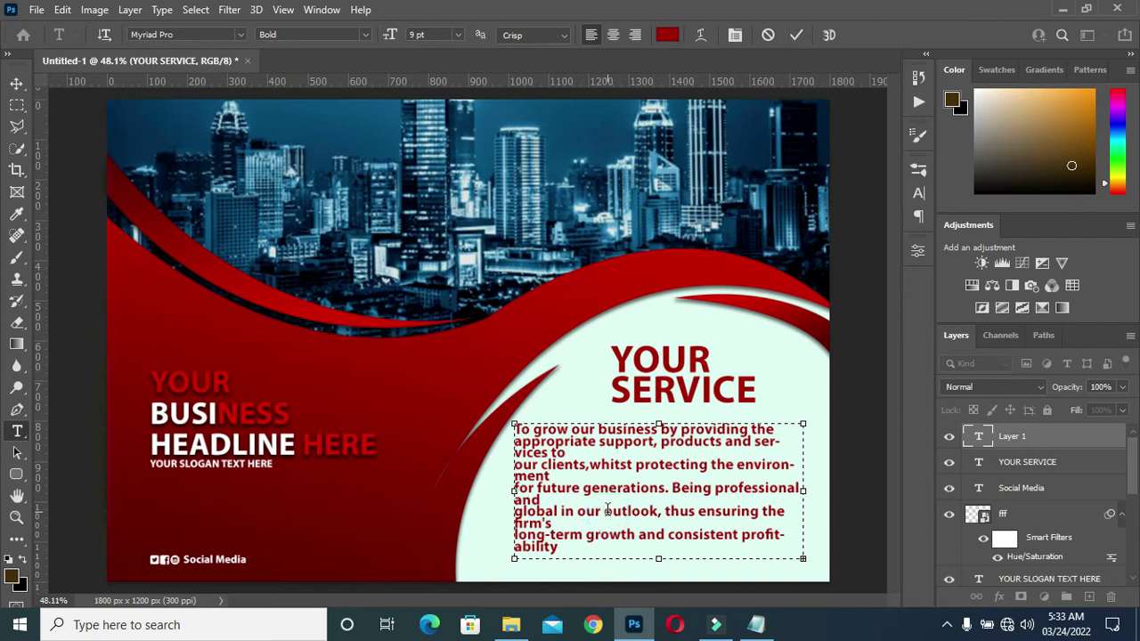
# Set the whole service paragraph's font size to 8 pt and centre-align it.
pyautogui.press('ctrl')
pyautogui.hotkey('ctrl', 'a')
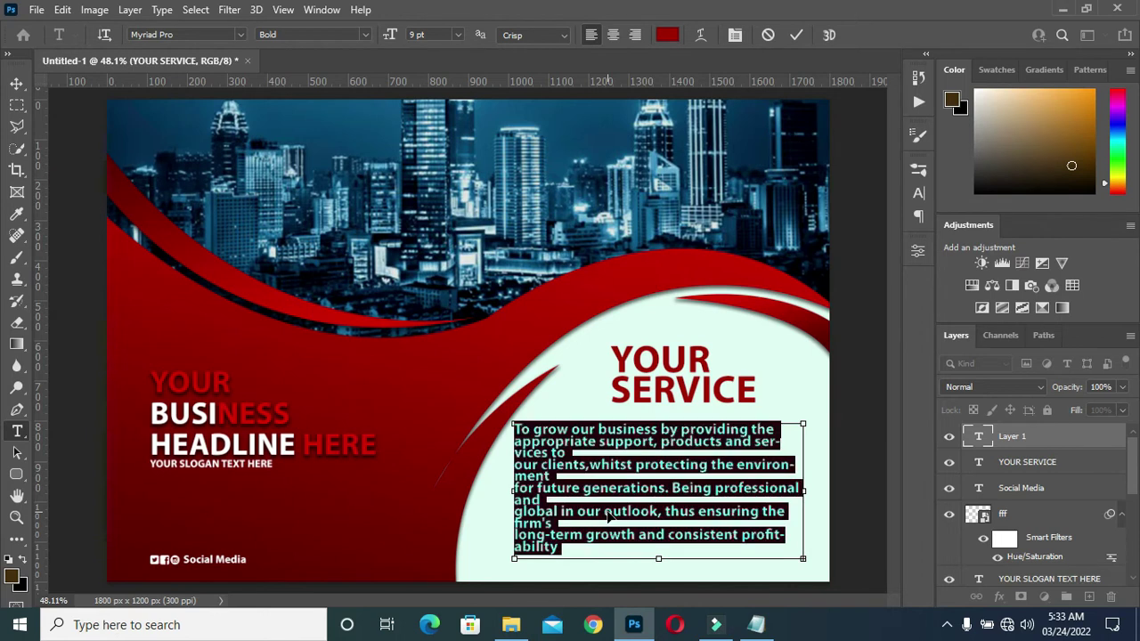
pyautogui.click(445, 36)
pyautogui.write('8')
pyautogui.press('Return')
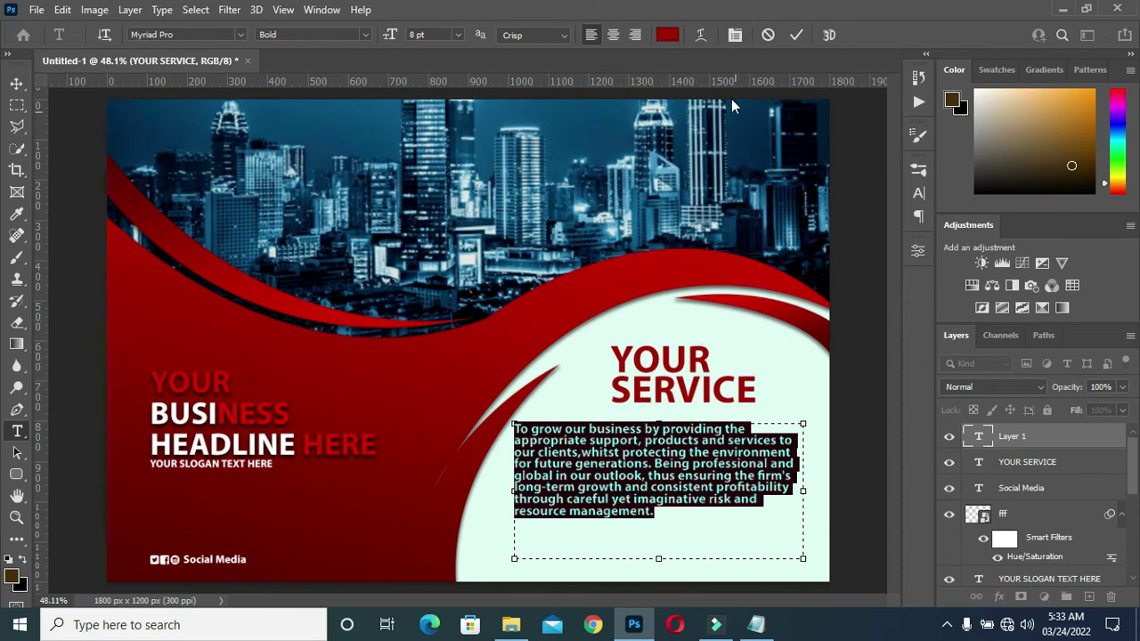
pyautogui.click(613, 35)
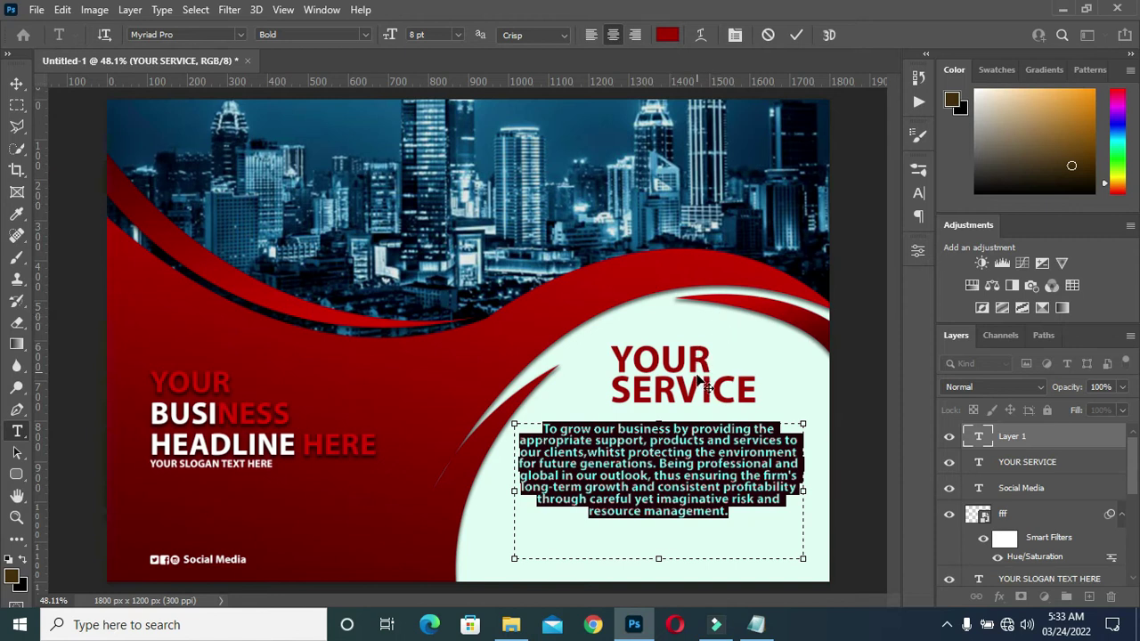
# Set the service paragraph's leading to 9 pt and commit the text.
pyautogui.click(919, 194)
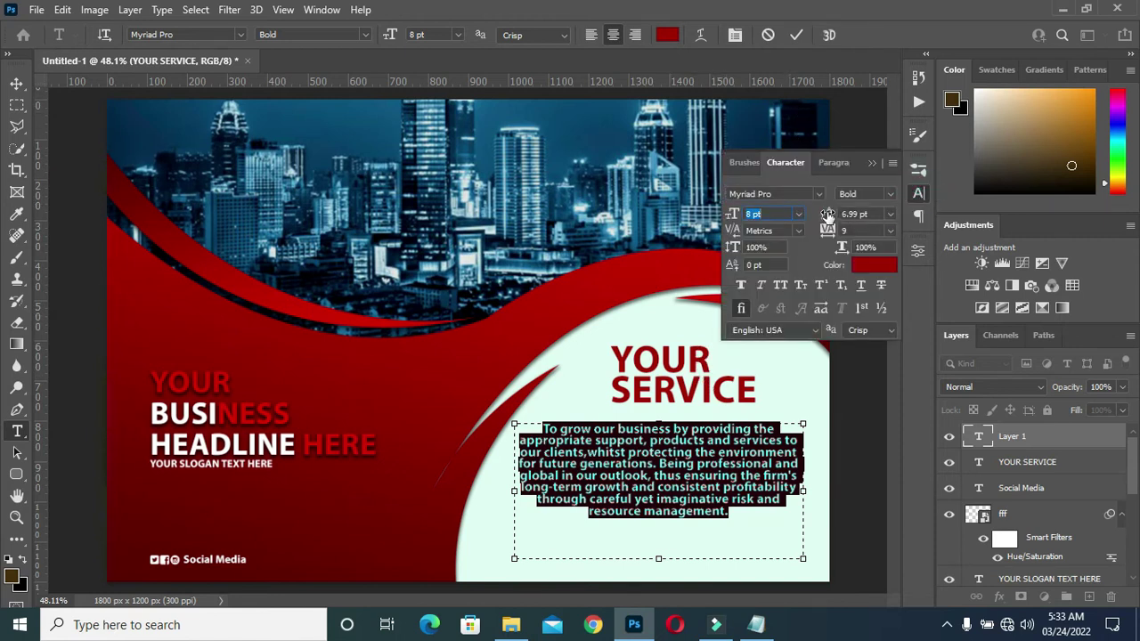
pyautogui.moveTo(827, 216); pyautogui.dragTo(829, 217)
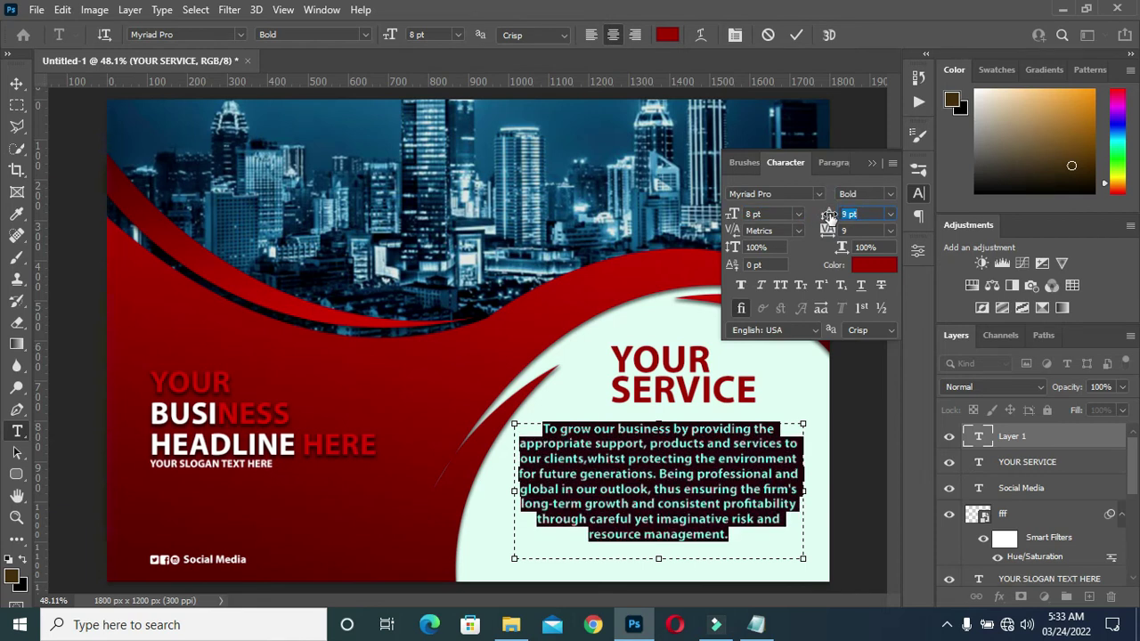
pyautogui.click(798, 35)
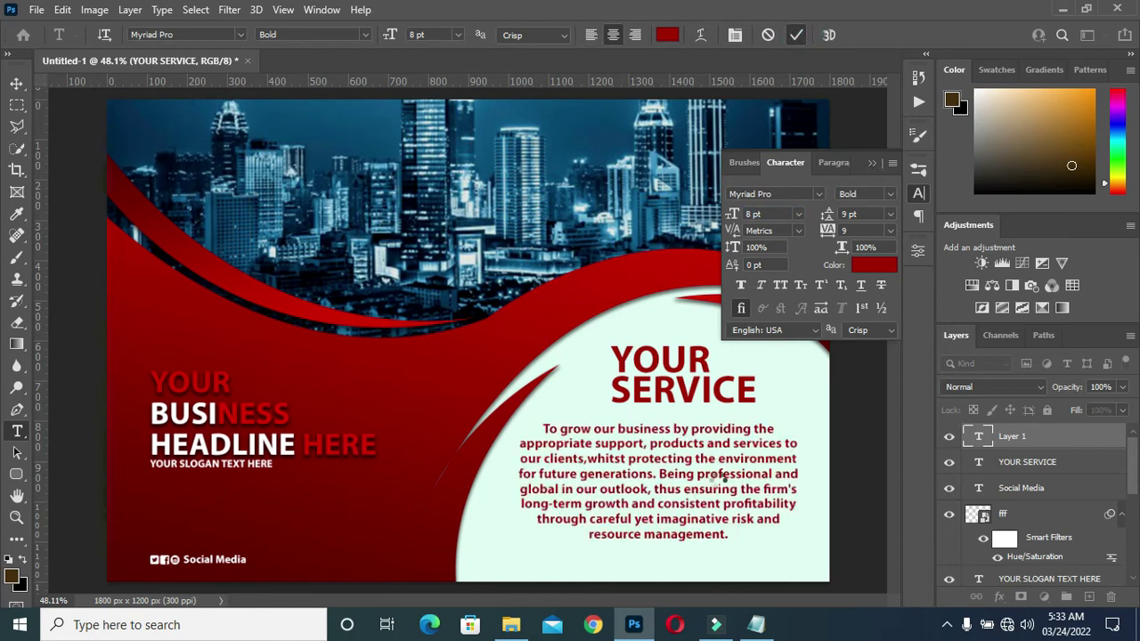
# Recolour the entire service paragraph black (000000) and commit the text edit.
pyautogui.click(652, 456)
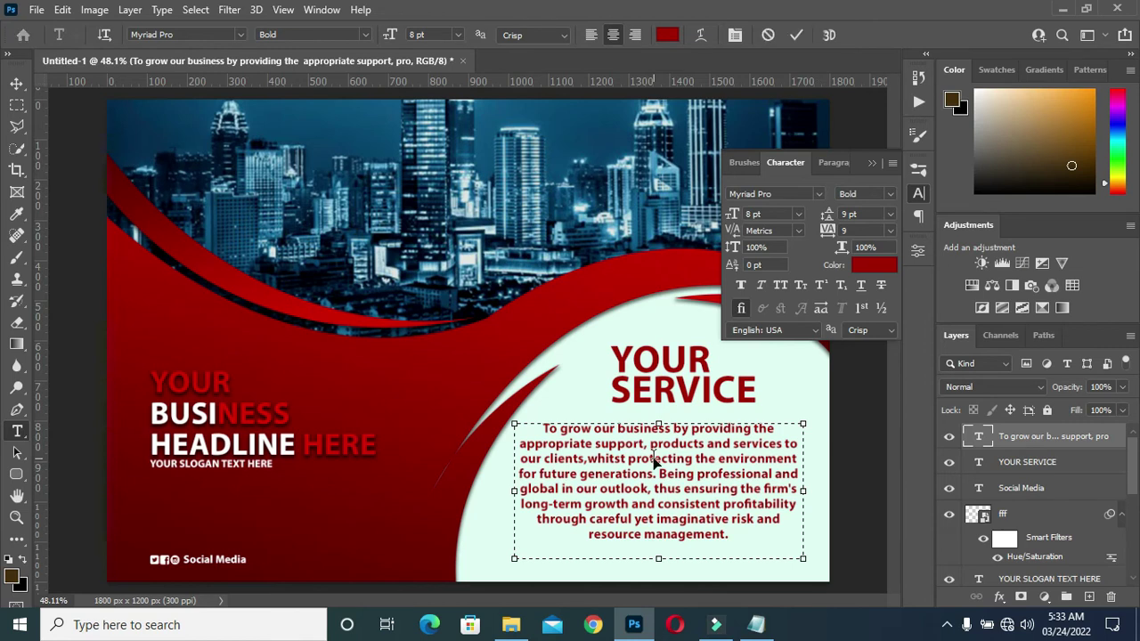
pyautogui.hotkey('ctrl', 'a')
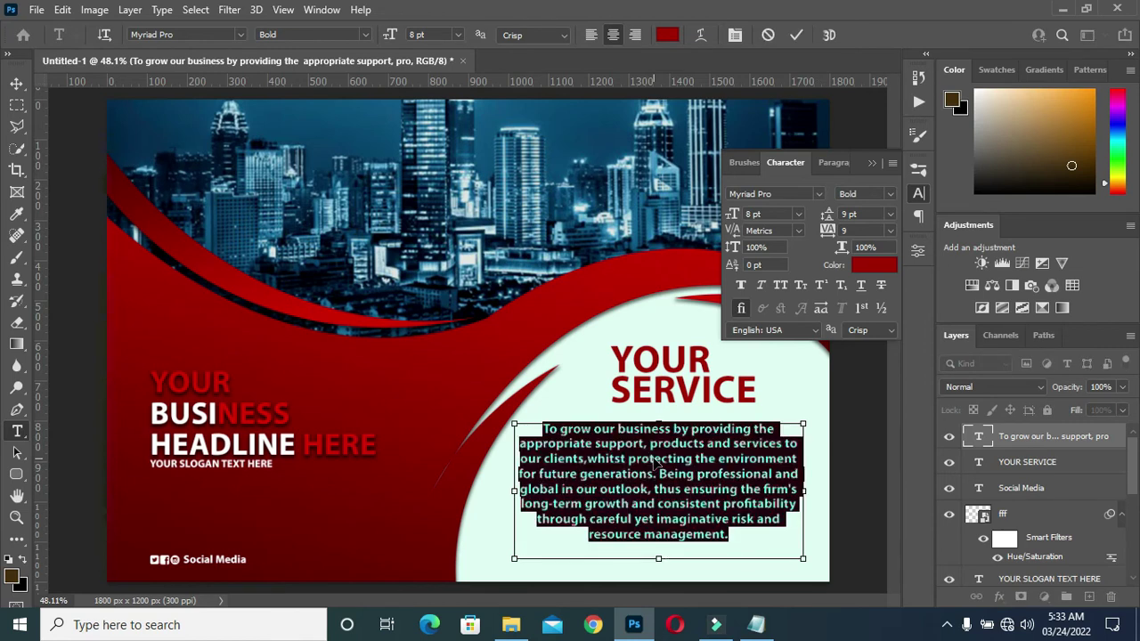
pyautogui.click(868, 265)
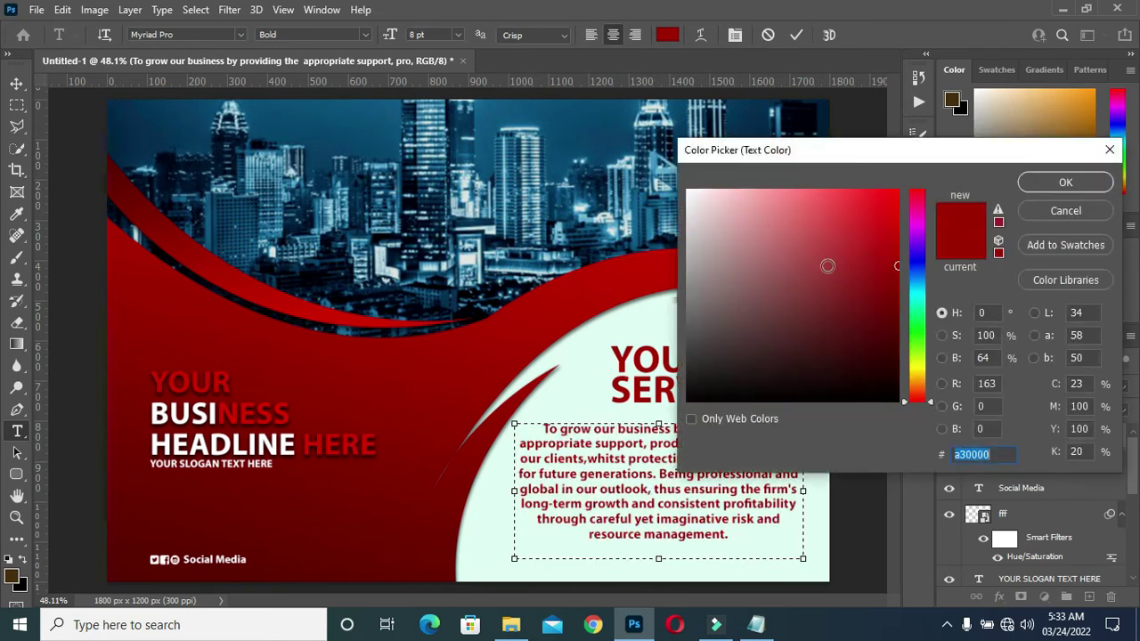
pyautogui.moveTo(704, 374); pyautogui.dragTo(687, 401)
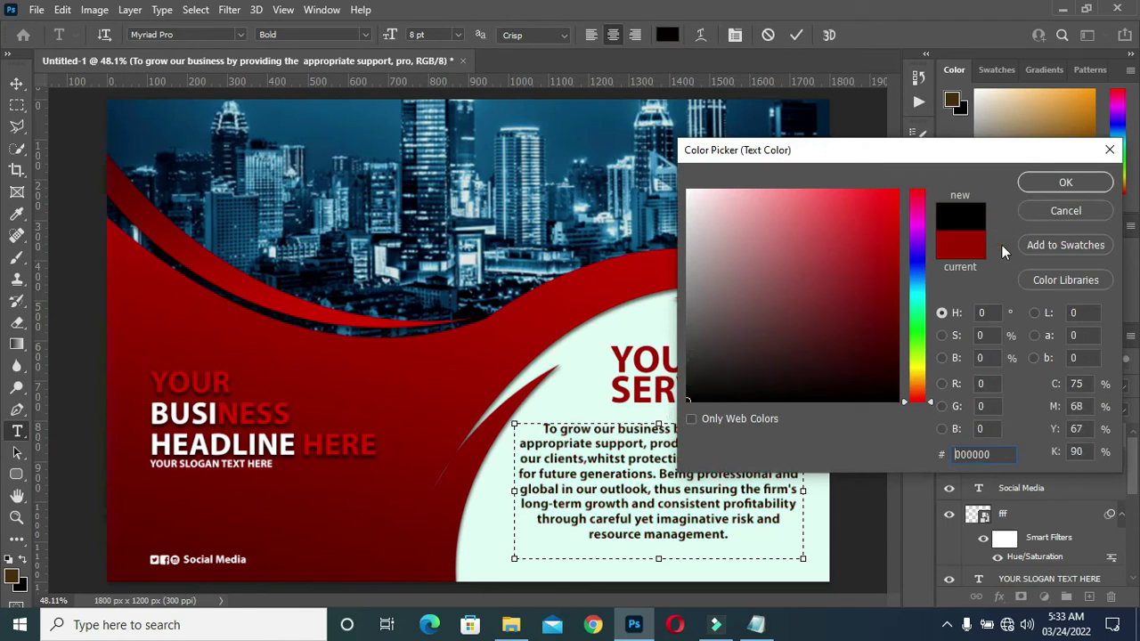
pyautogui.click(1060, 182)
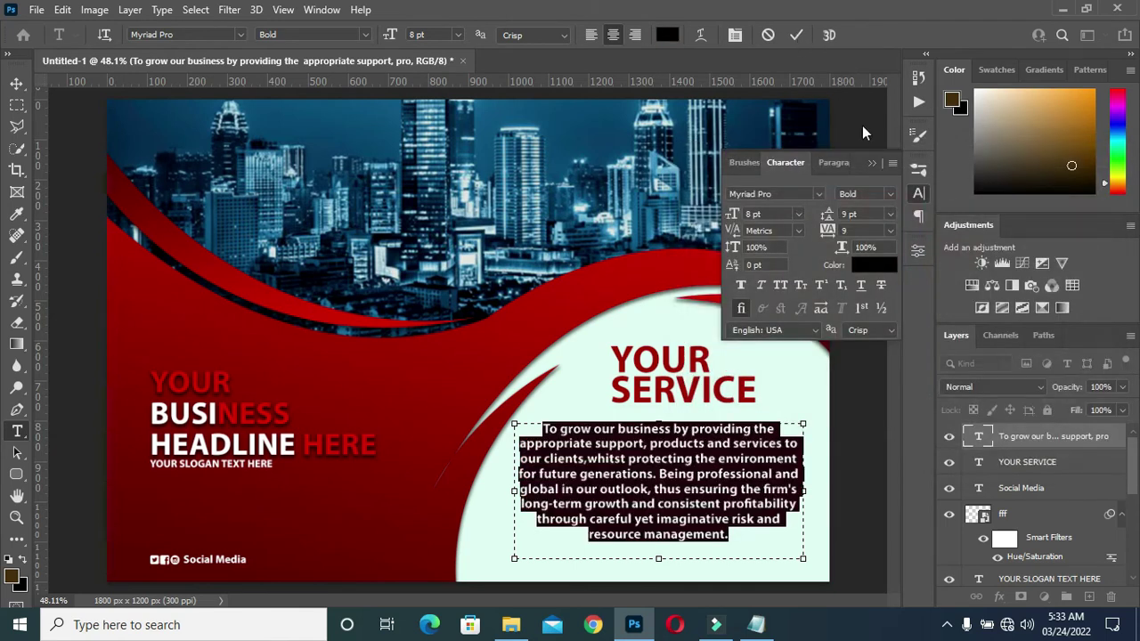
pyautogui.click(873, 163)
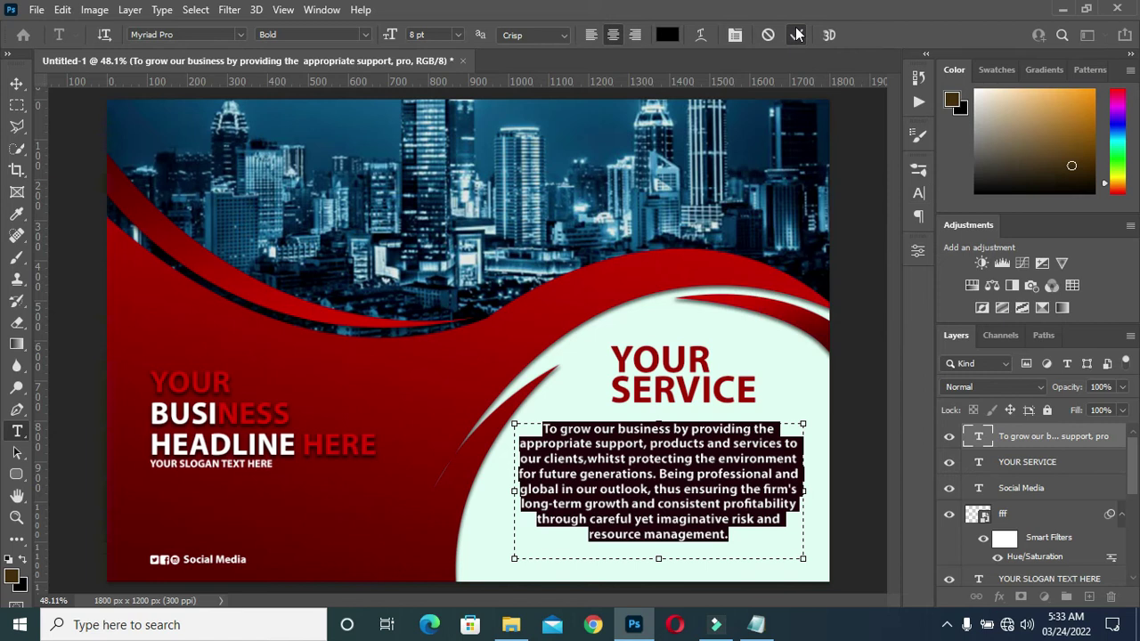
pyautogui.click(797, 34)
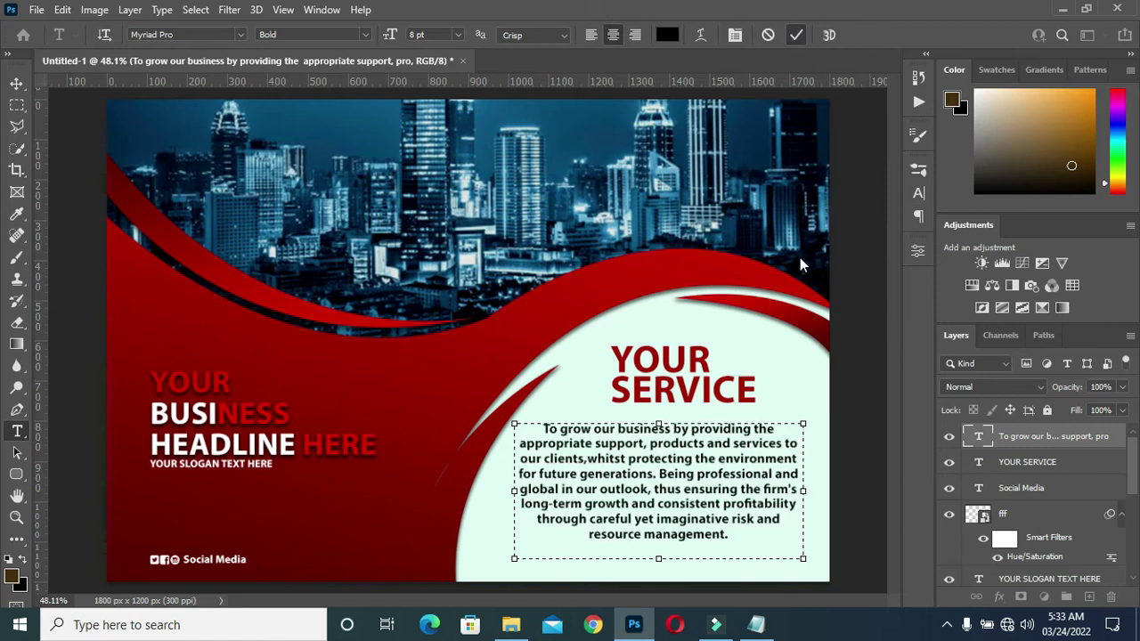
# Move the "YOUR SERVICE" text slightly left and down so it sits roughly centred just above the paragraph.
pyautogui.click(16, 83)
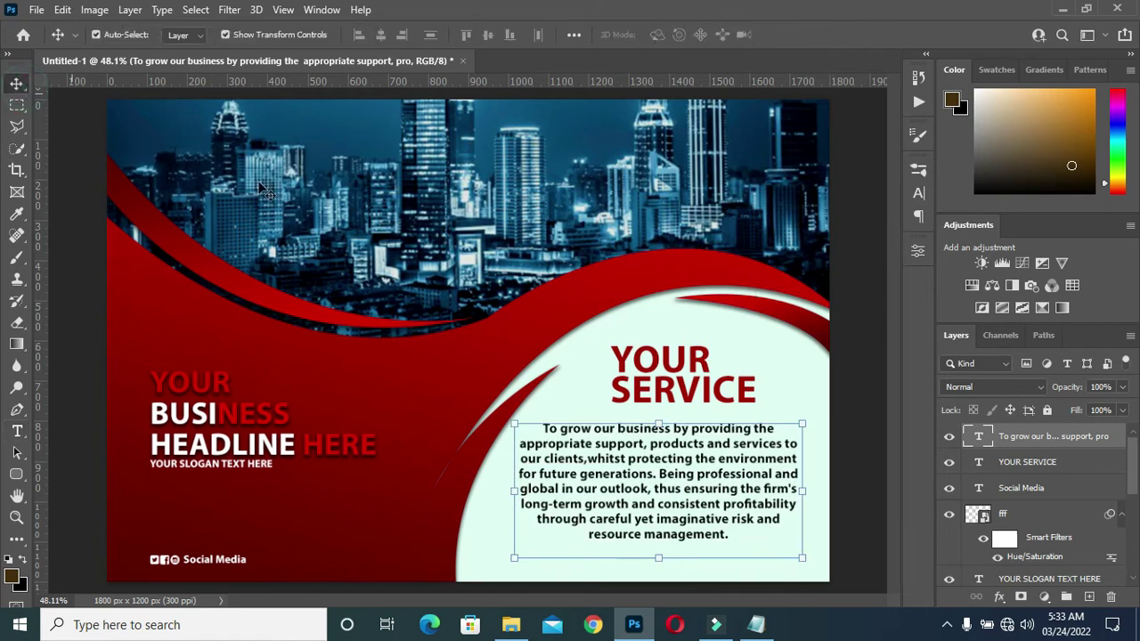
pyautogui.click(855, 295)
pyautogui.scroll(-2, 657, 382)
pyautogui.scroll(1, 636, 380)
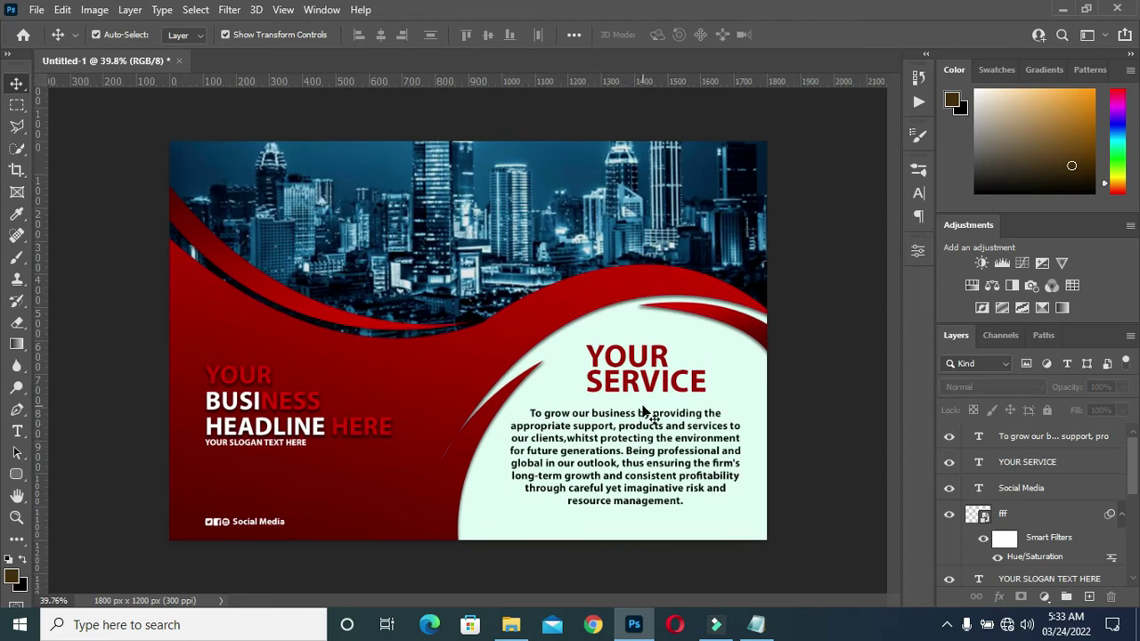
pyautogui.scroll(-1, 643, 413)
pyautogui.moveTo(626, 385); pyautogui.dragTo(599, 392)
pyautogui.click(785, 365)
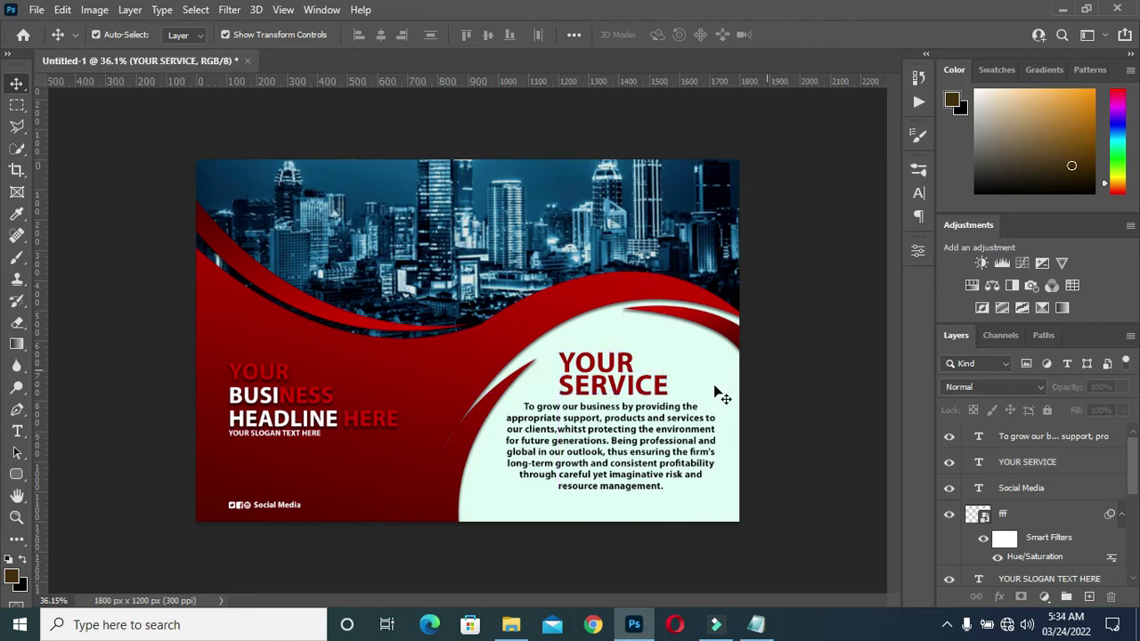
# Examine the overall flyer composition and its text at several magnifications.
pyautogui.scroll(-1, 720, 394)
pyautogui.scroll(2, 559, 417)
pyautogui.scroll(-3, 570, 418)
pyautogui.scroll(-3, 591, 418)
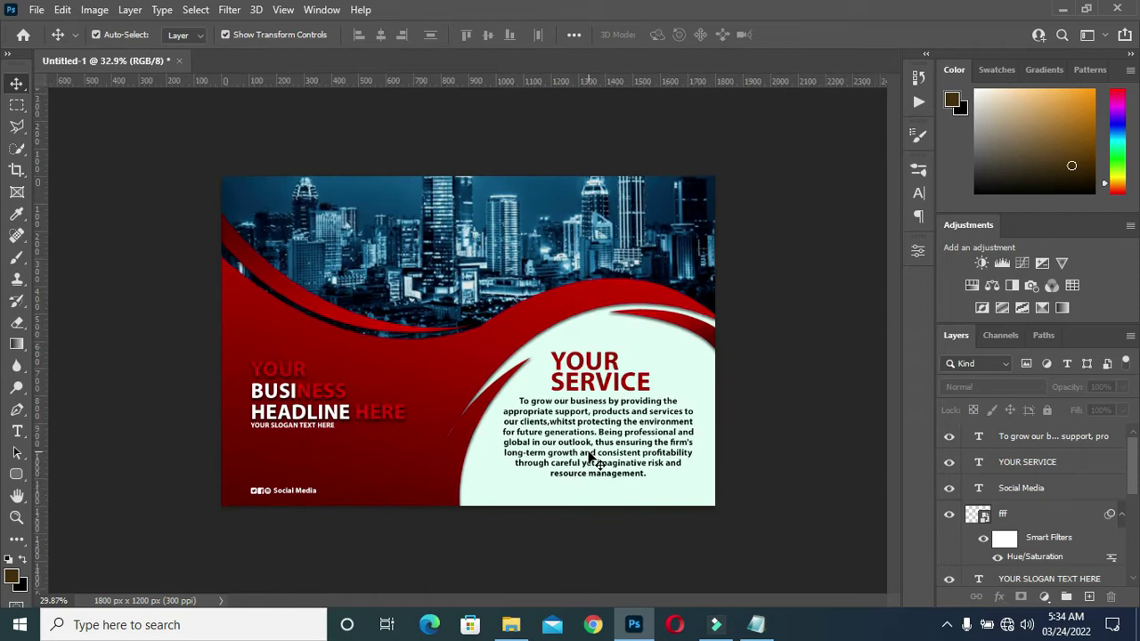
pyautogui.scroll(3, 583, 459)
pyautogui.scroll(-1, 584, 460)
pyautogui.scroll(3, 494, 452)
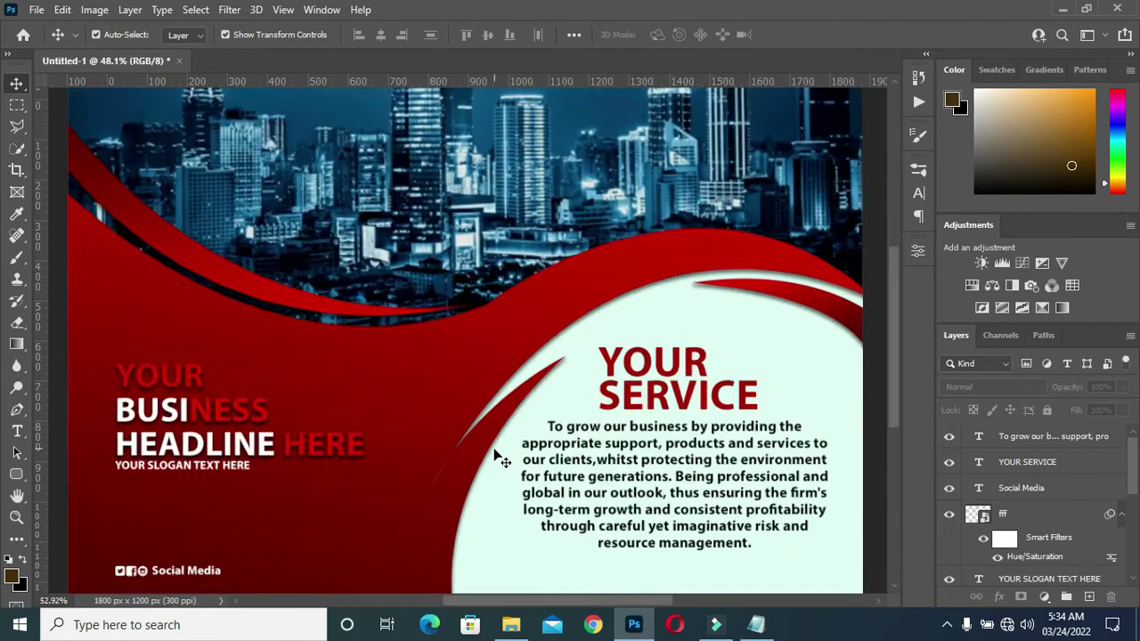
pyautogui.scroll(-1, 526, 452)
pyautogui.scroll(1, 526, 453)
pyautogui.scroll(-1, 525, 452)
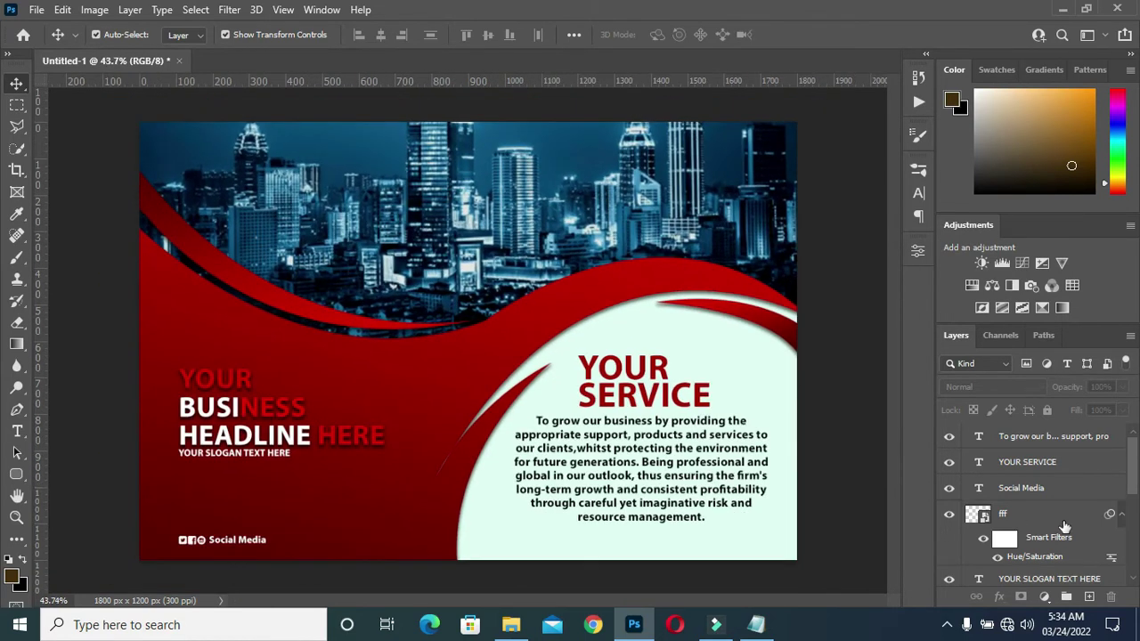
# Collapse the smart filter list of the fff layer and the effects list of the headline layer.
pyautogui.click(1111, 514)
pyautogui.scroll(-4, 1042, 472)
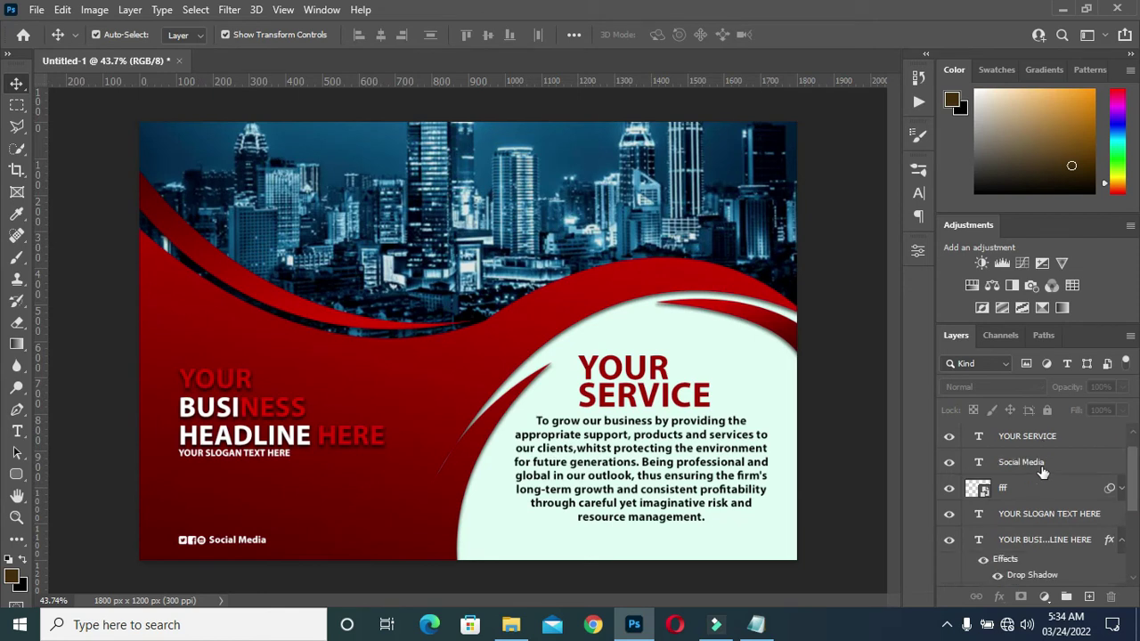
pyautogui.scroll(2, 1047, 472)
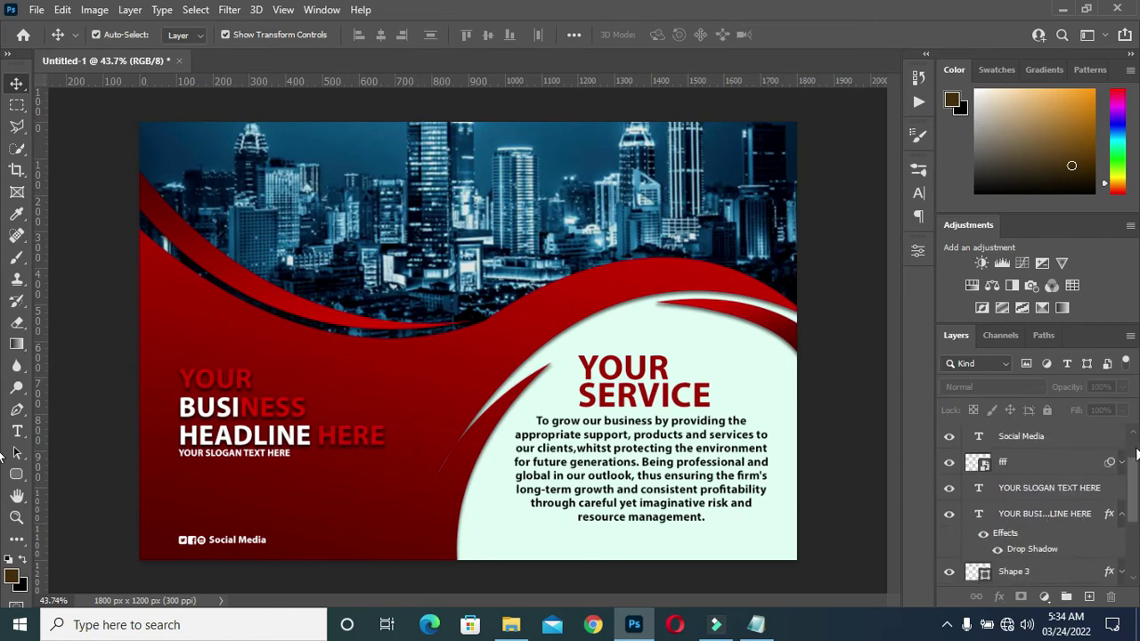
pyautogui.click(1122, 516)
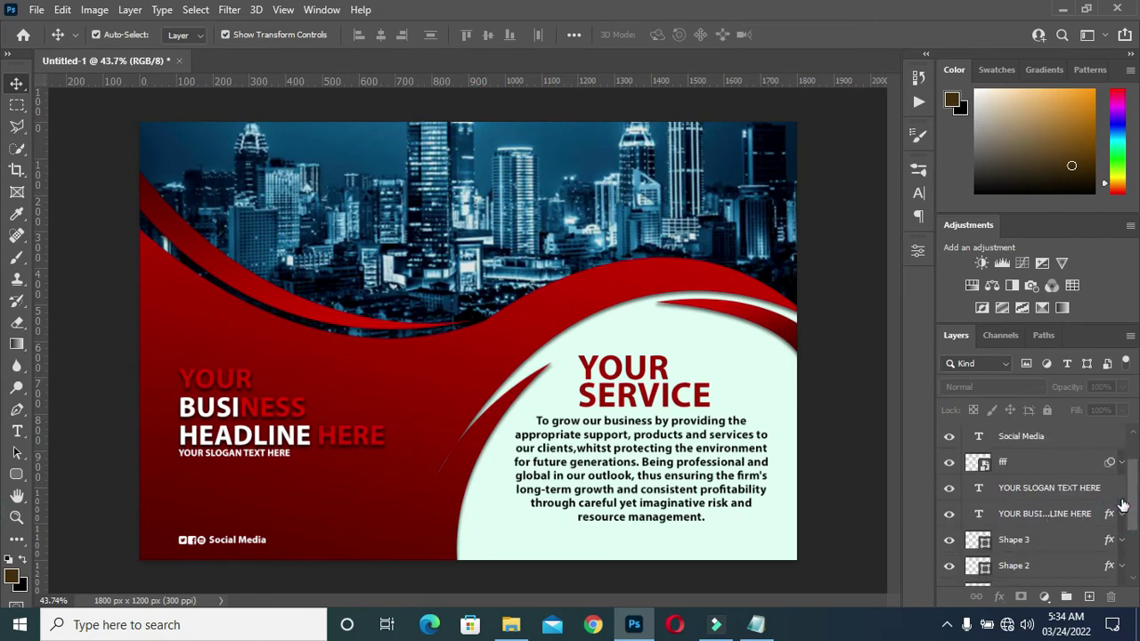
pyautogui.scroll(2, 1117, 470)
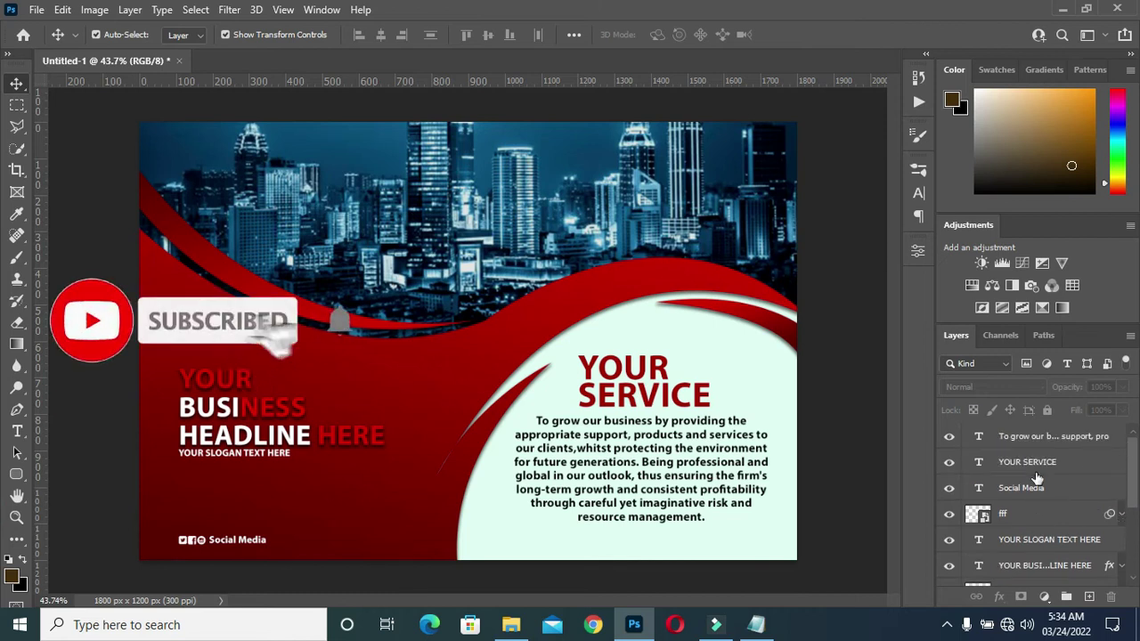
# Group every layer from the night-city photo up to the service paragraph and name the group "Flyer 1".
pyautogui.scroll(-5, 1044, 472)
pyautogui.scroll(-1, 1043, 472)
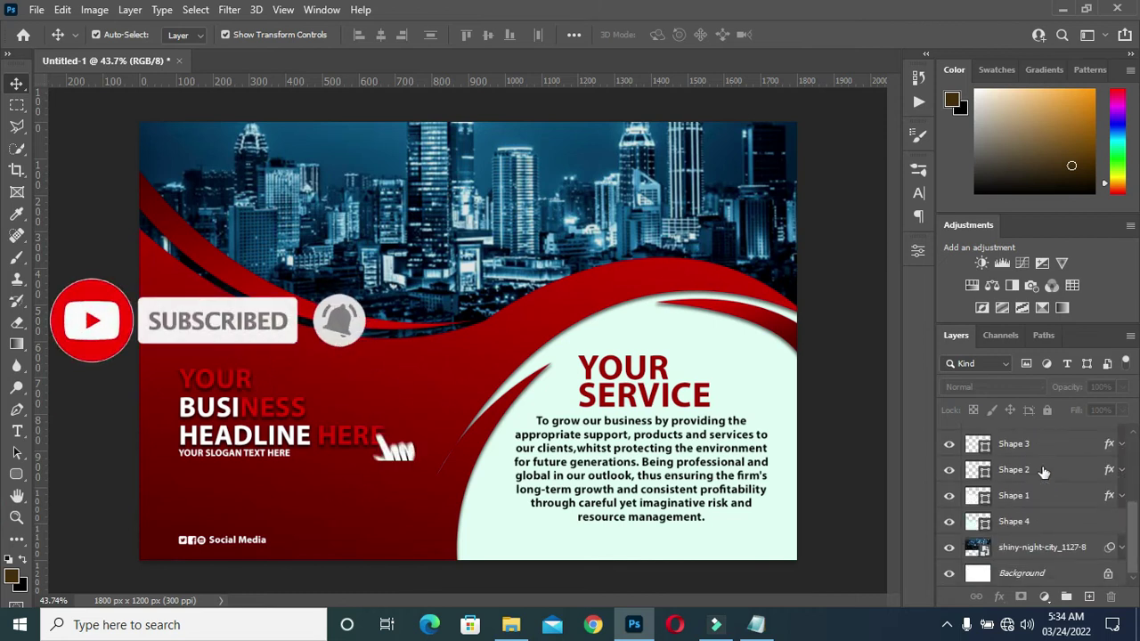
pyautogui.click(1024, 549)
pyautogui.scroll(6, 1028, 472)
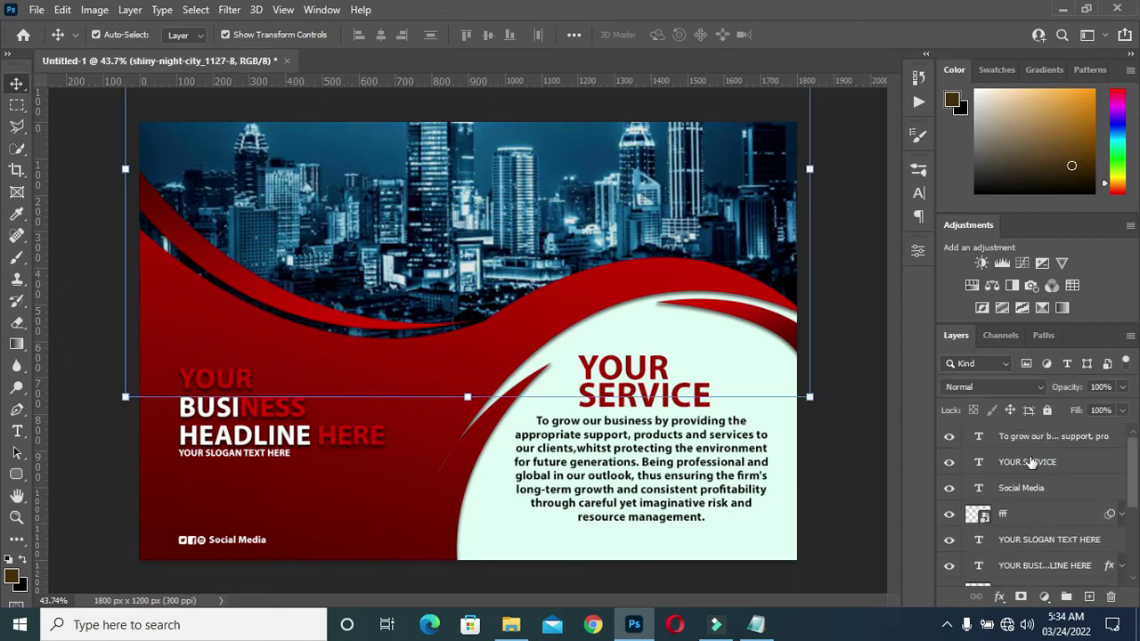
pyautogui.keyDown('shift'); pyautogui.click(1028, 442); pyautogui.keyUp('shift')
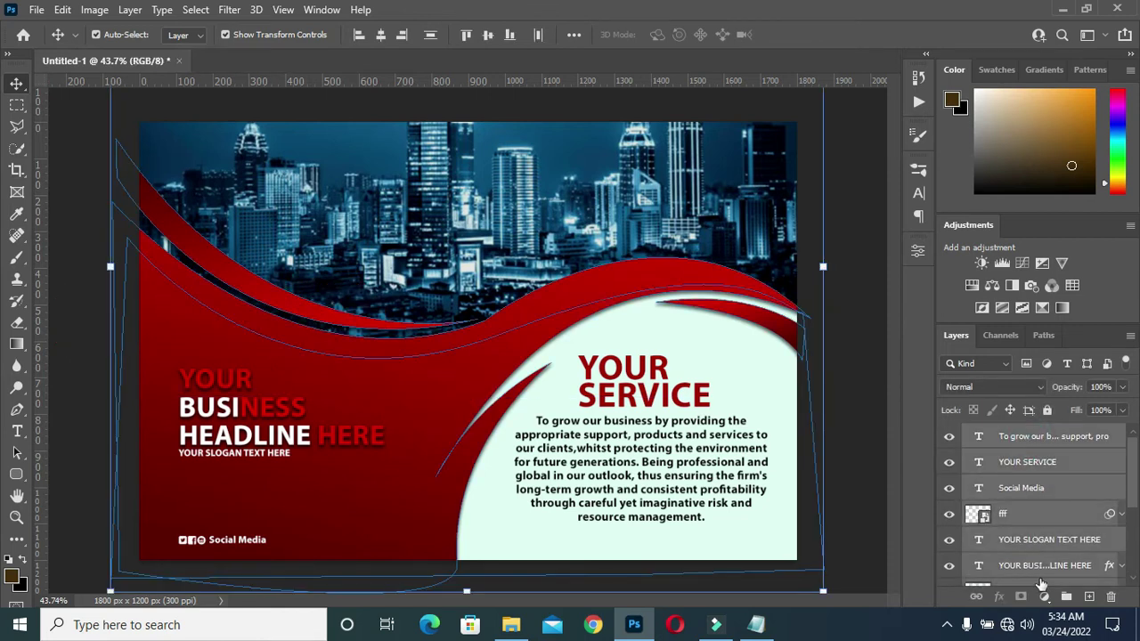
pyautogui.click(1067, 599)
pyautogui.doubleClick(1010, 436)
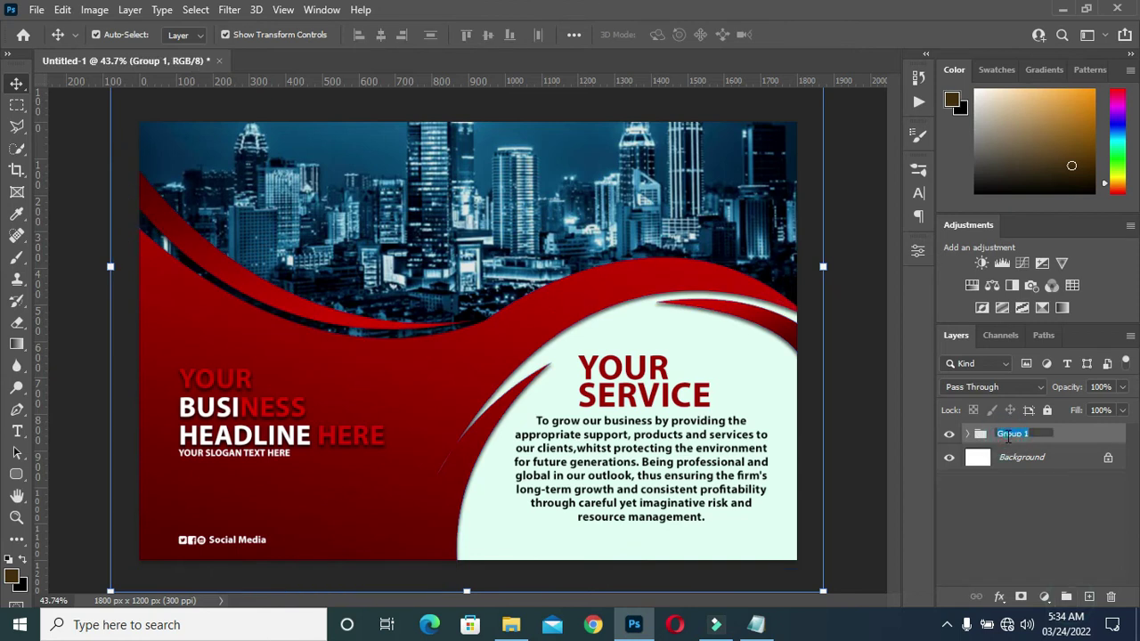
pyautogui.write('Flyer')
pyautogui.press('Return')
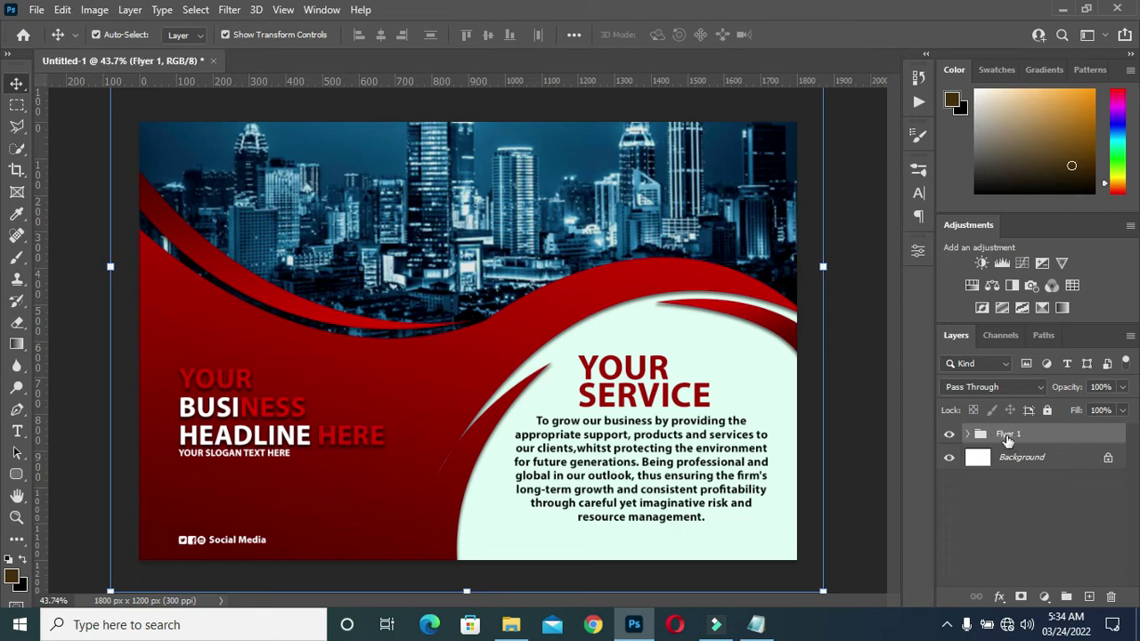
# Duplicate the "Flyer 1" group and rename the copy "Flyer 2".
pyautogui.moveTo(1032, 434); pyautogui.dragTo(1003, 435)
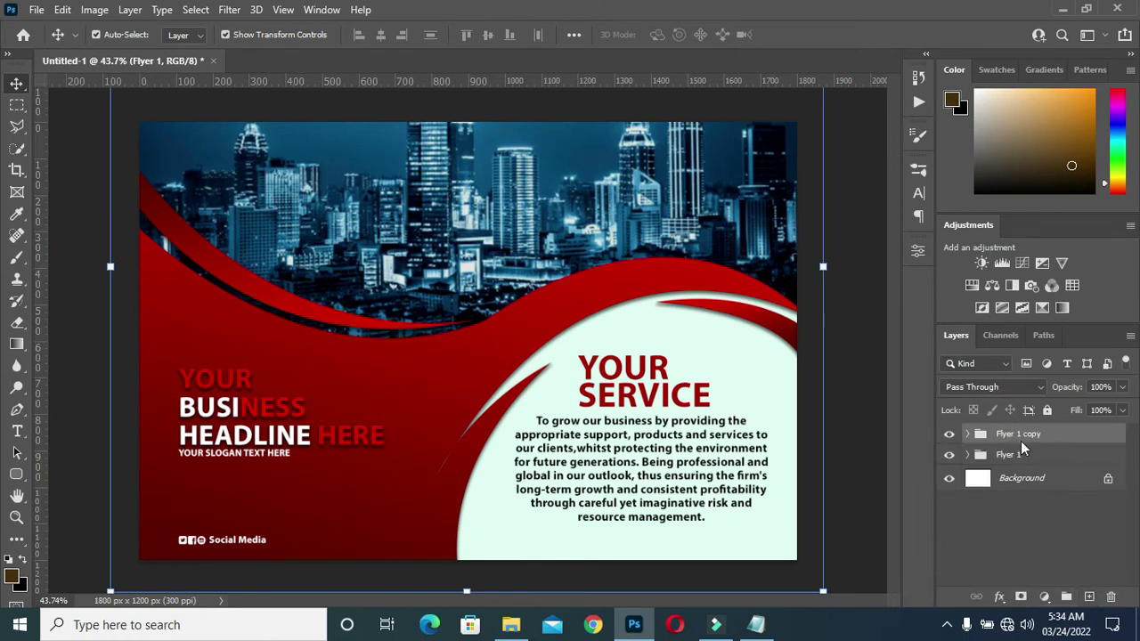
pyautogui.click(1018, 434)
pyautogui.doubleClick(1008, 433)
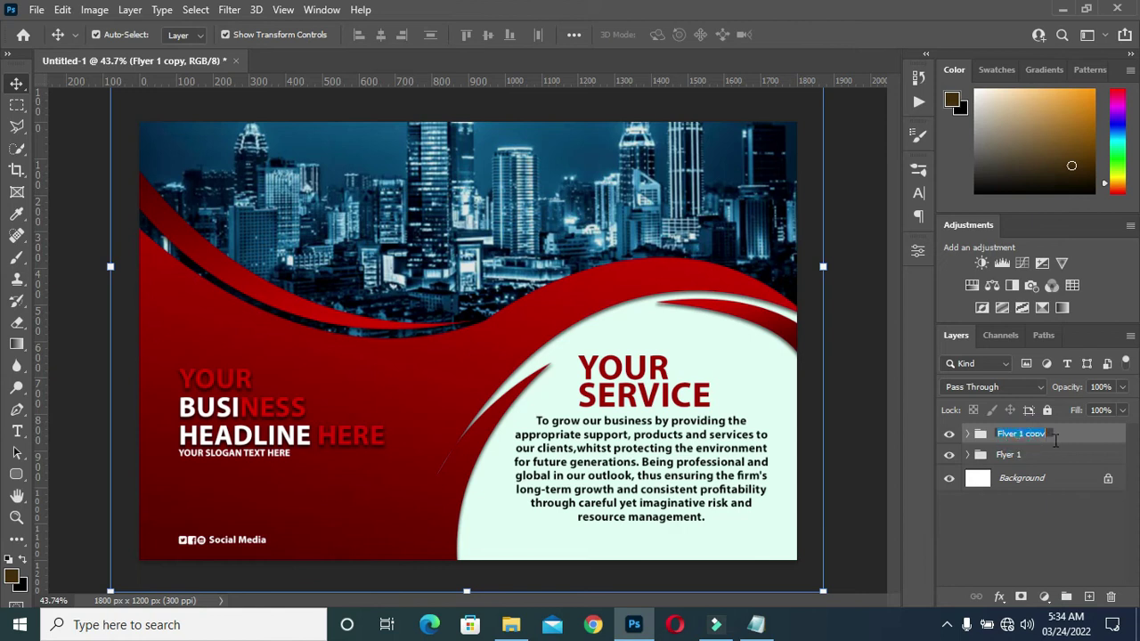
pyautogui.moveTo(1051, 434); pyautogui.dragTo(1019, 433)
pyautogui.write('2')
pyautogui.press('Return')
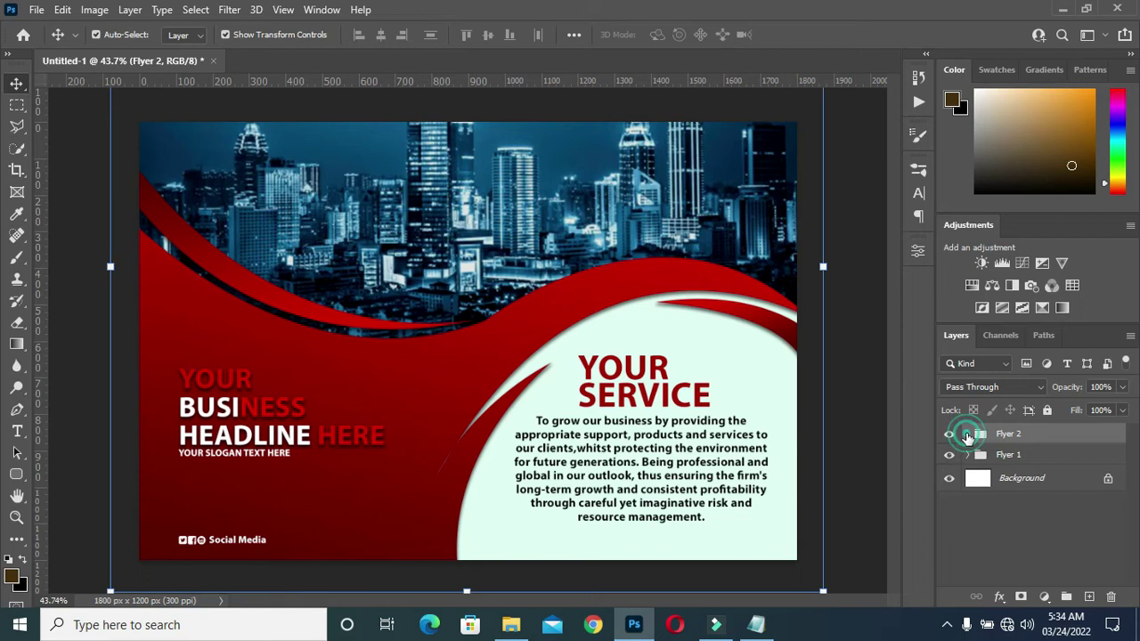
# In the "Flyer 2" group, change the gradient overlay of the large red Shape 1 wave to the teal preset gradient.
pyautogui.click(967, 433)
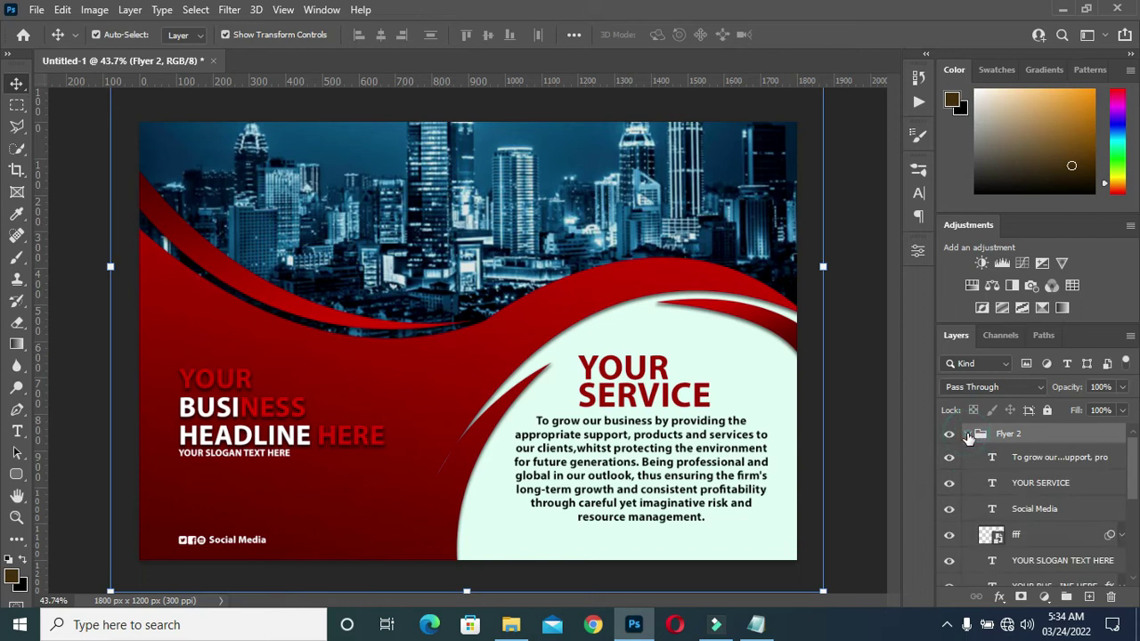
pyautogui.click(389, 406)
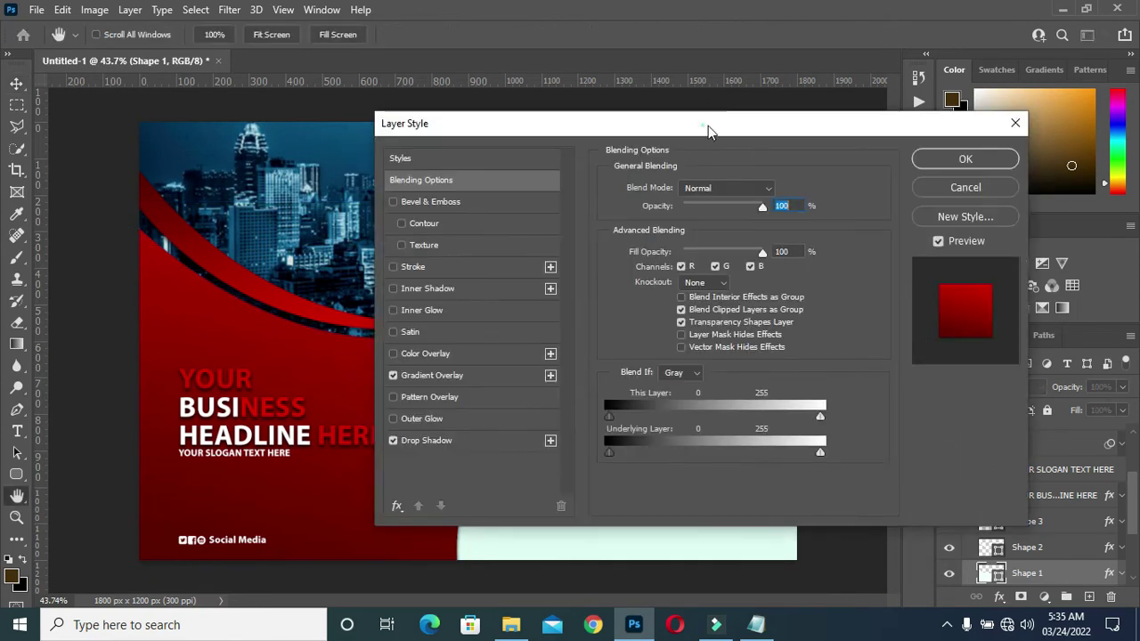
pyautogui.moveTo(708, 125); pyautogui.dragTo(861, 126)
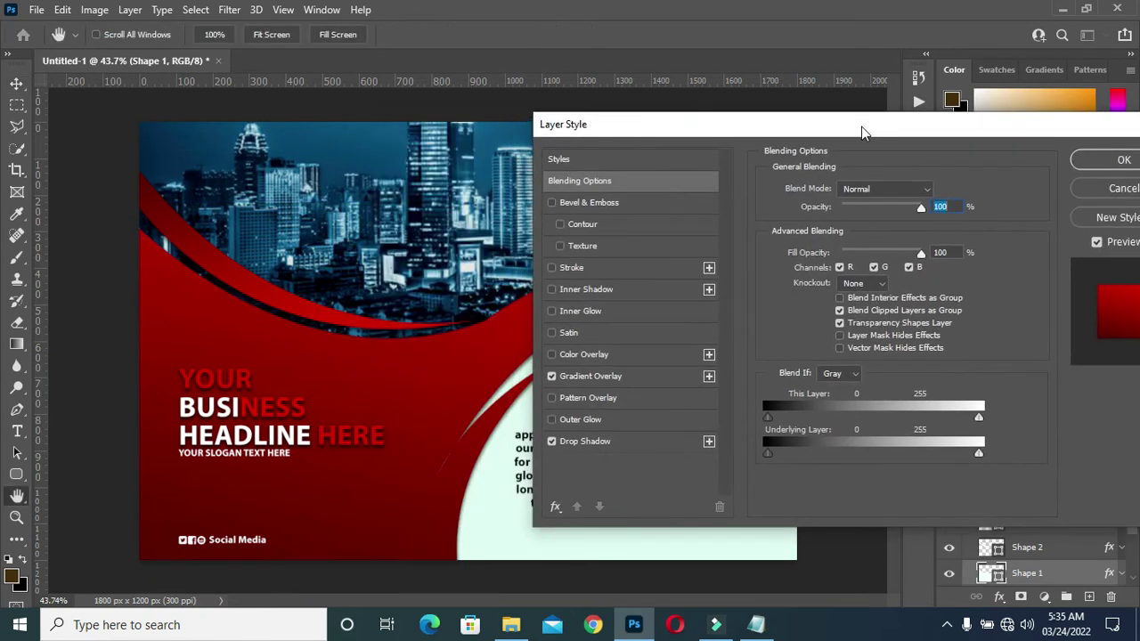
pyautogui.click(583, 378)
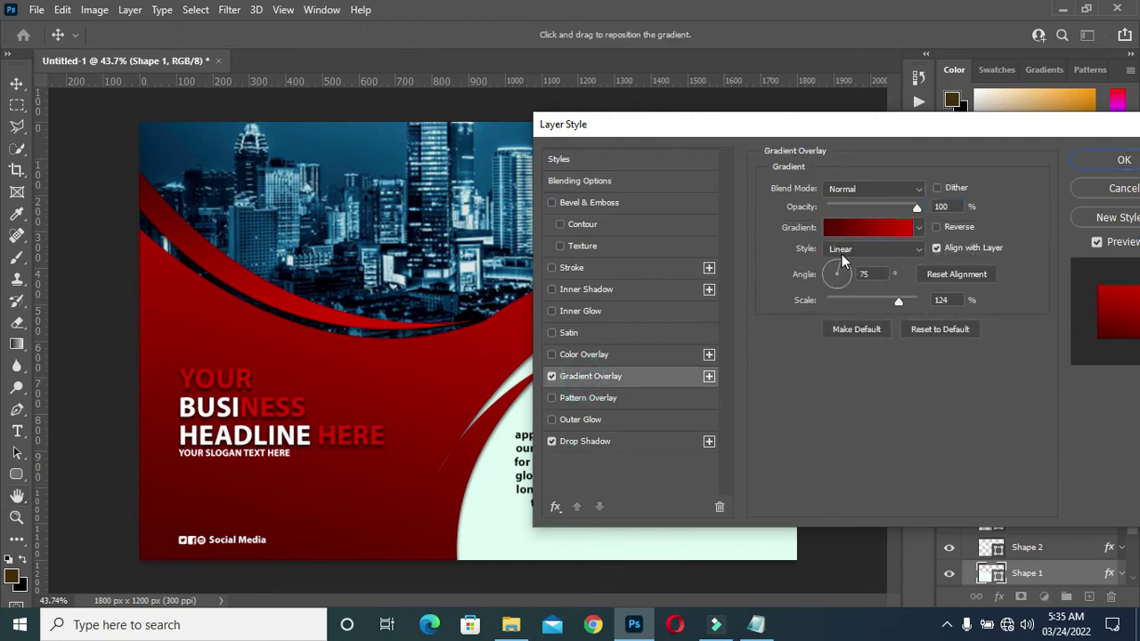
pyautogui.click(863, 227)
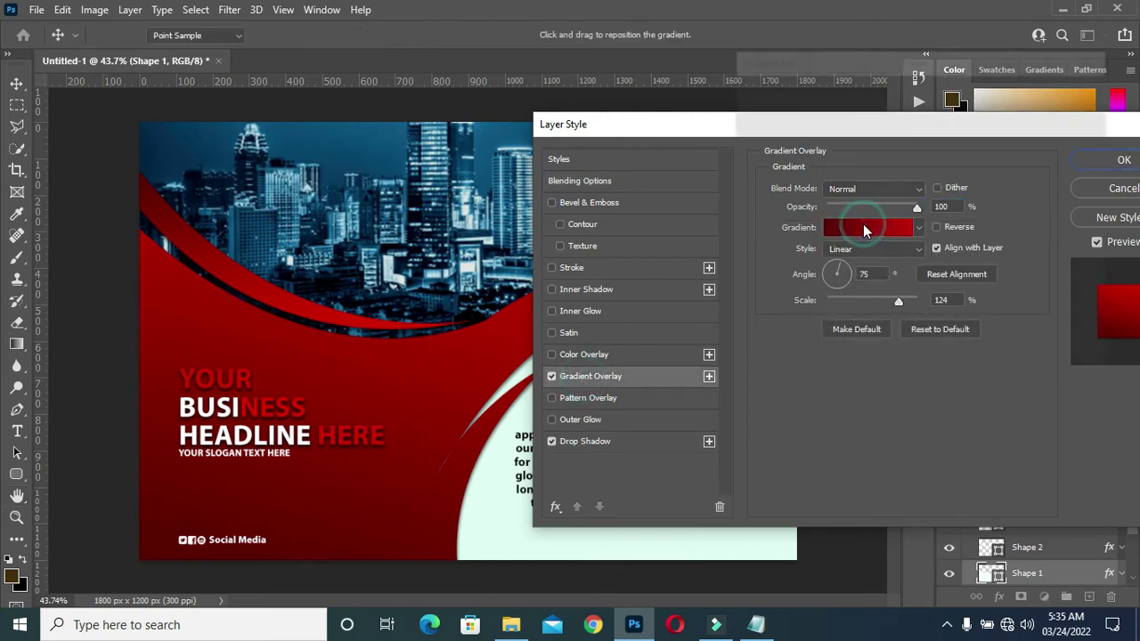
pyautogui.scroll(-10, 863, 205)
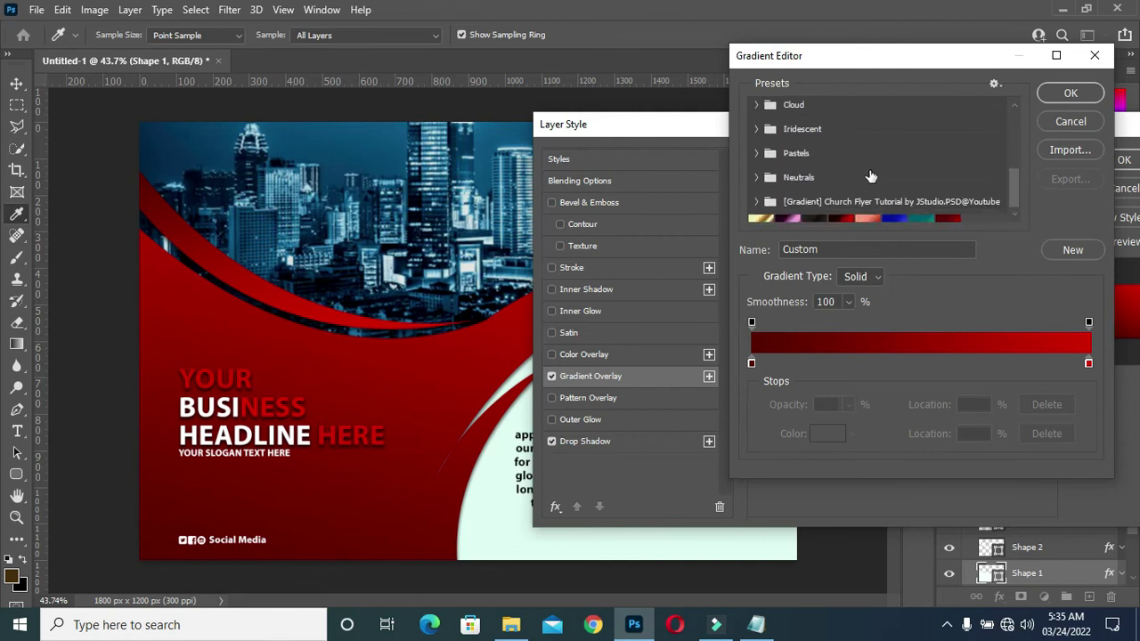
pyautogui.click(921, 210)
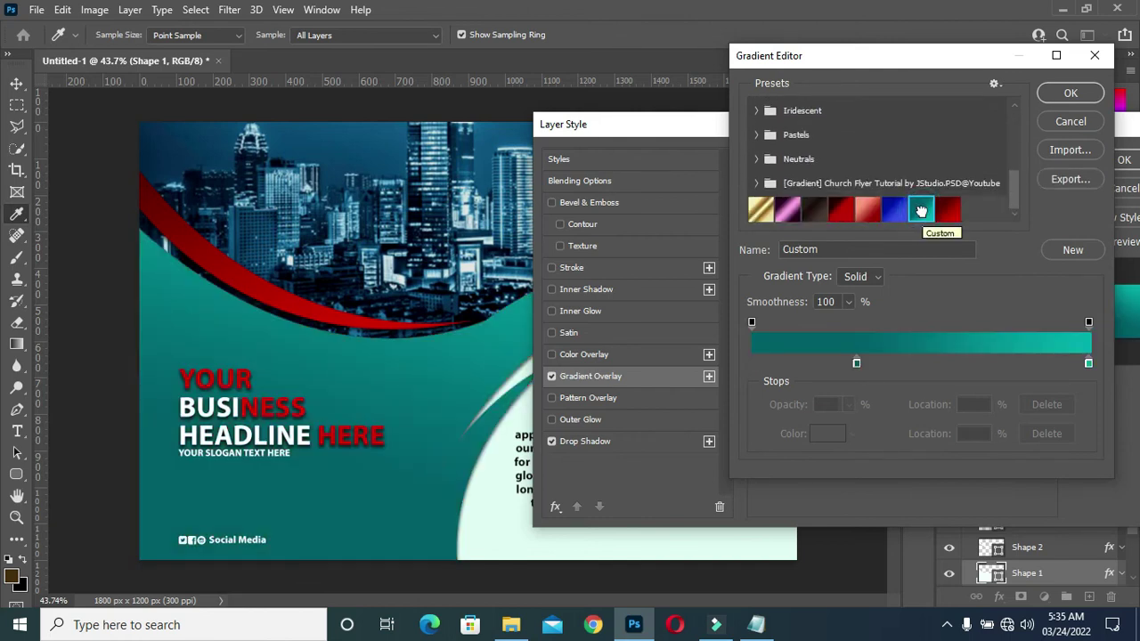
# Check the hex colours of both teal gradient stops and apply the gradient overlay to Shape 1.
pyautogui.click(856, 363)
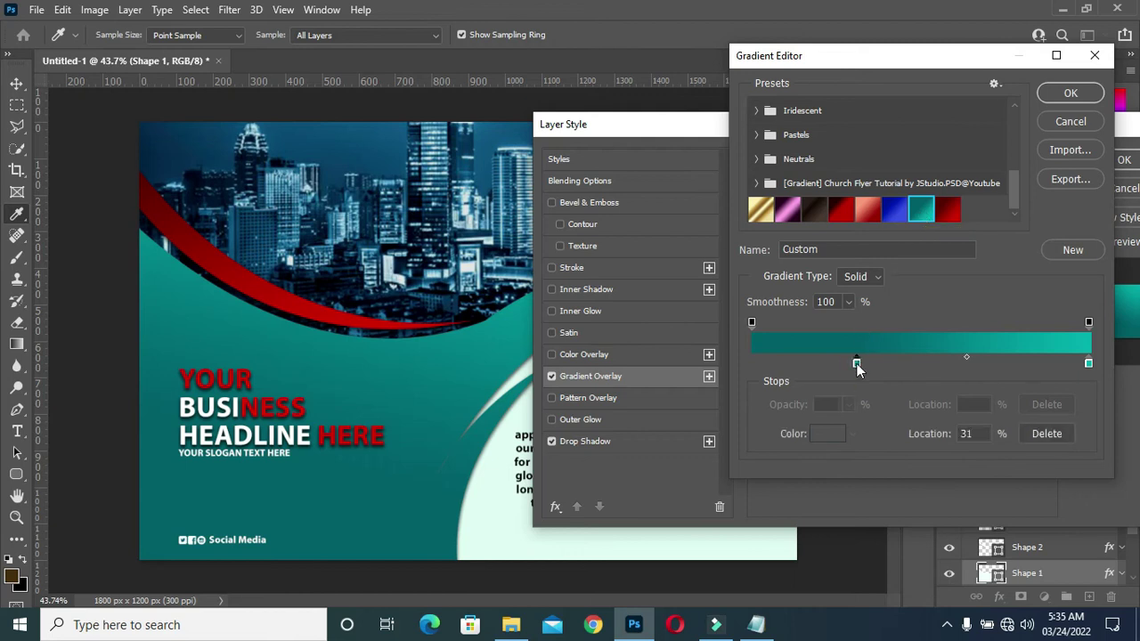
pyautogui.click(828, 433)
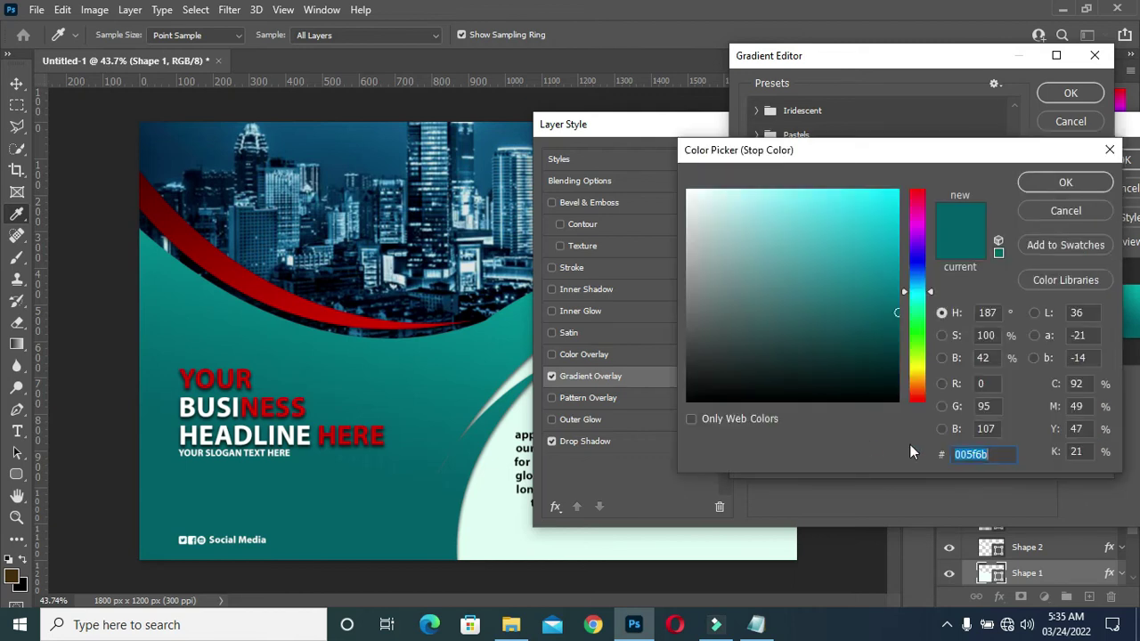
pyautogui.doubleClick(994, 454)
pyautogui.click(1059, 183)
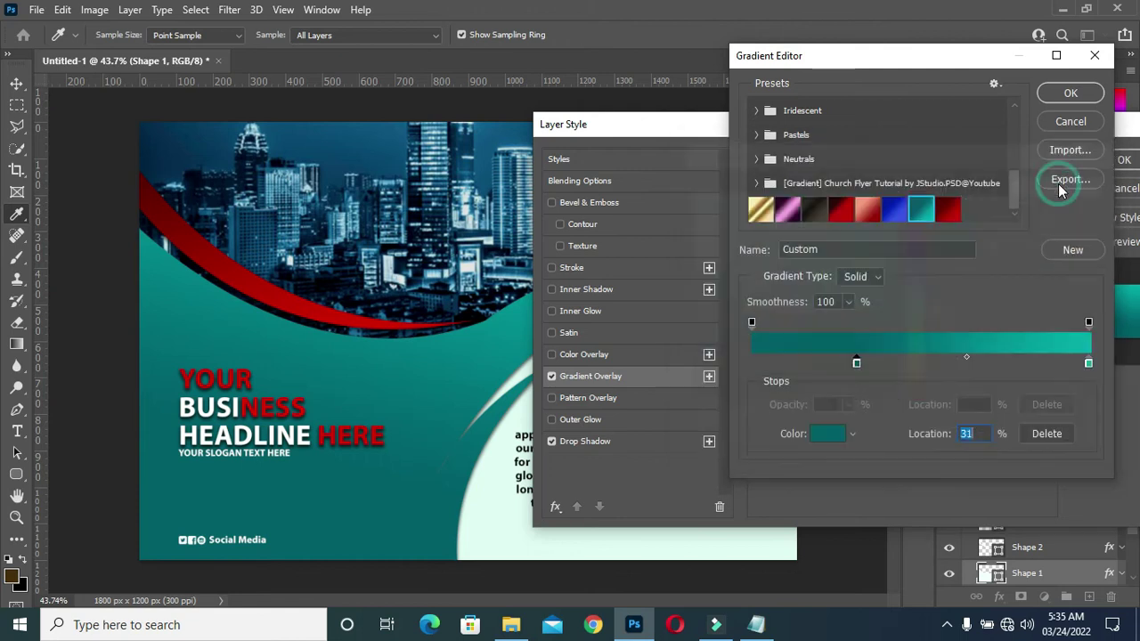
pyautogui.click(1088, 364)
pyautogui.click(829, 439)
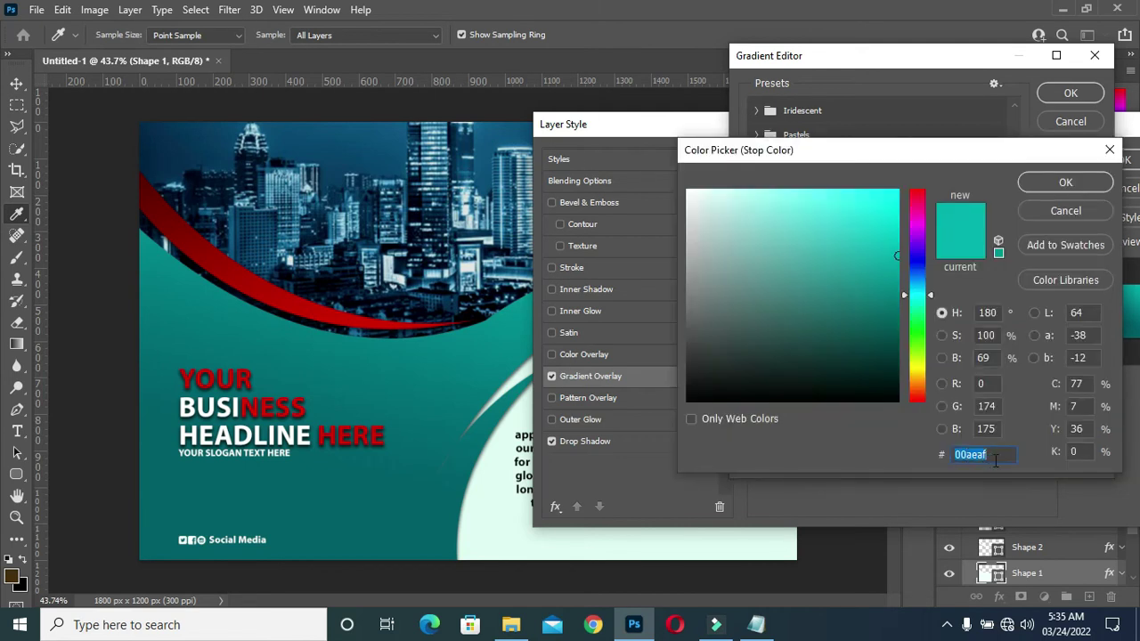
pyautogui.click(1068, 183)
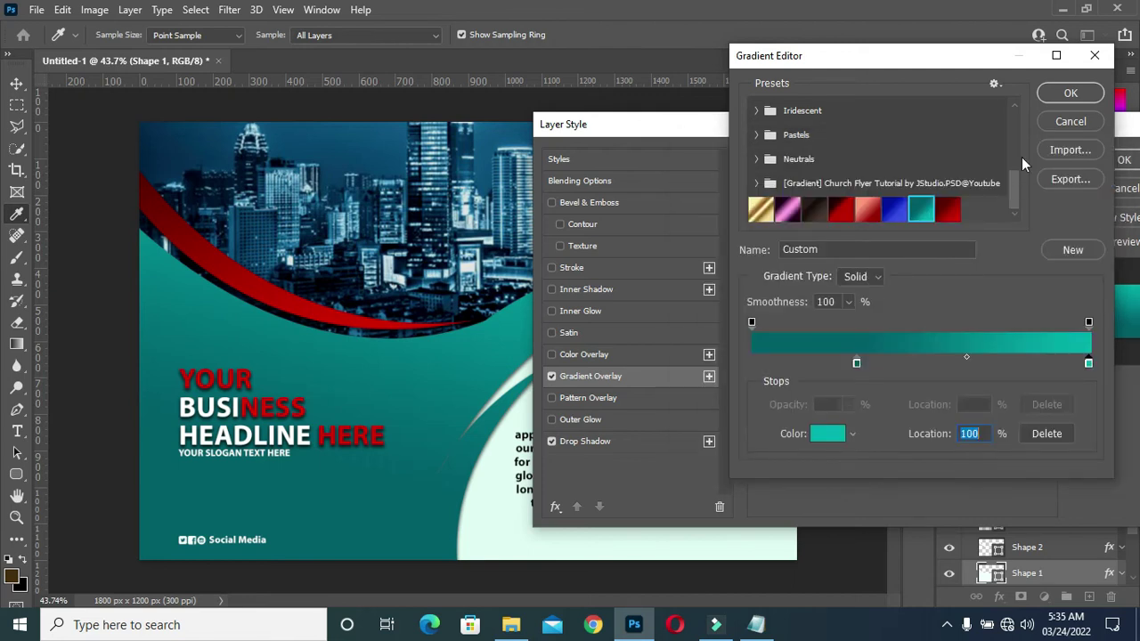
pyautogui.click(1057, 97)
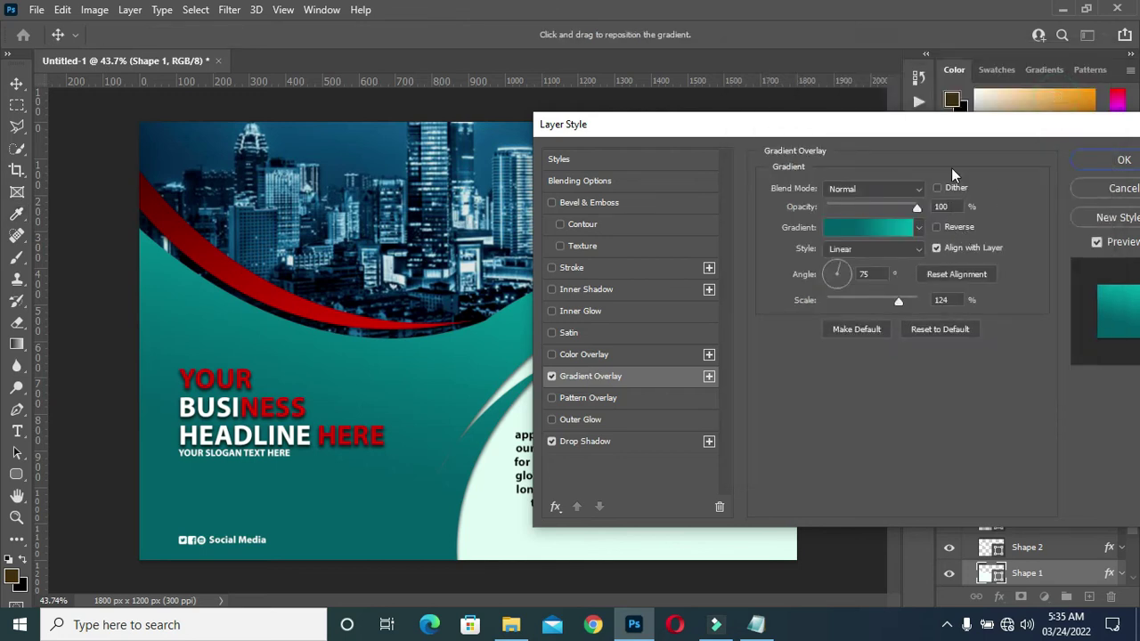
pyautogui.moveTo(973, 129); pyautogui.dragTo(888, 114)
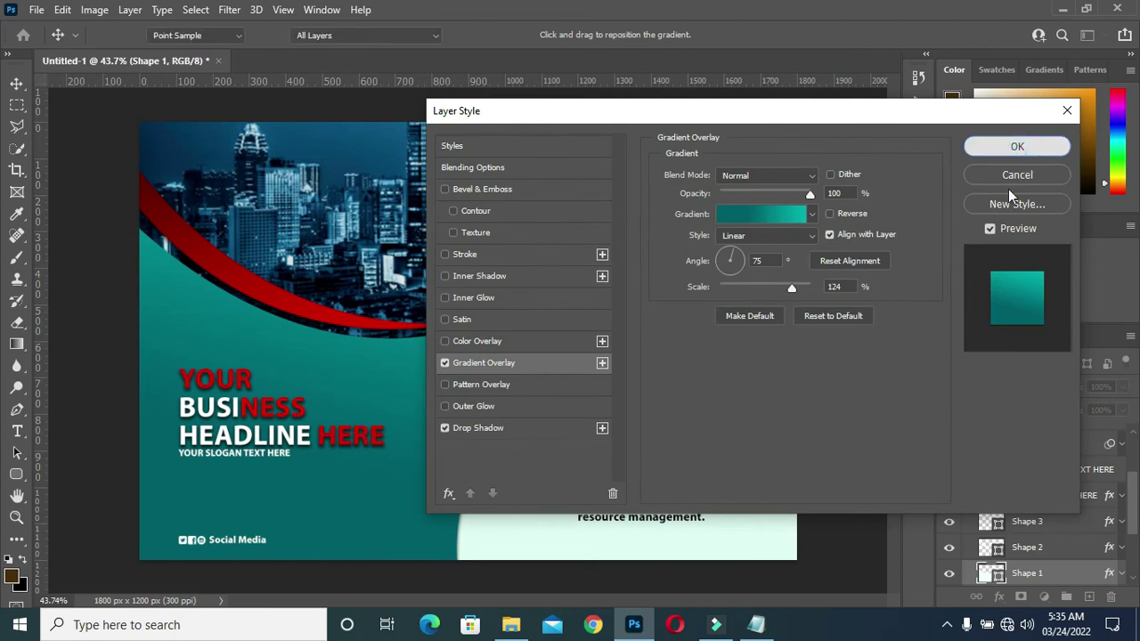
pyautogui.press('Return')
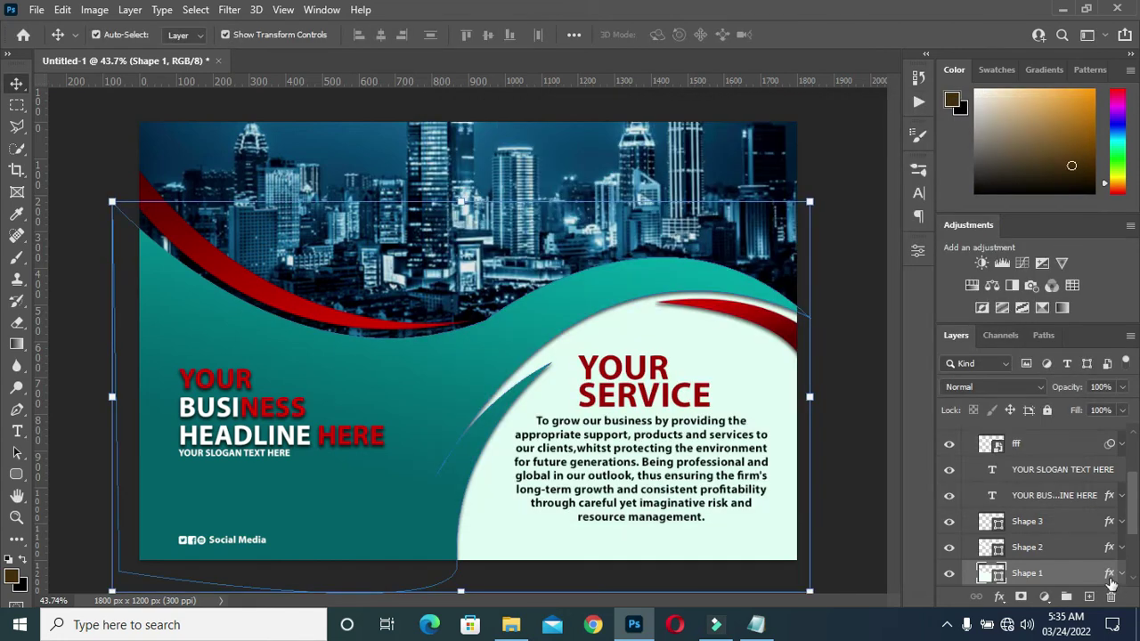
# Recolour the red swoosh on Shape 3 by applying the same teal preset to its gradient overlay.
pyautogui.click(764, 322)
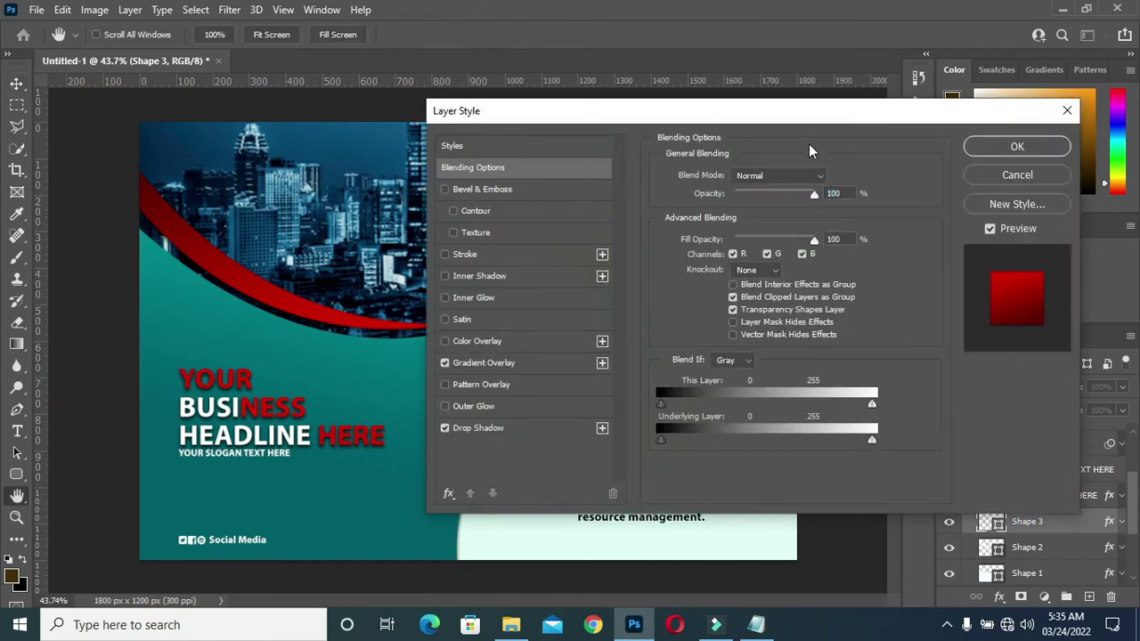
pyautogui.click(485, 363)
pyautogui.click(742, 221)
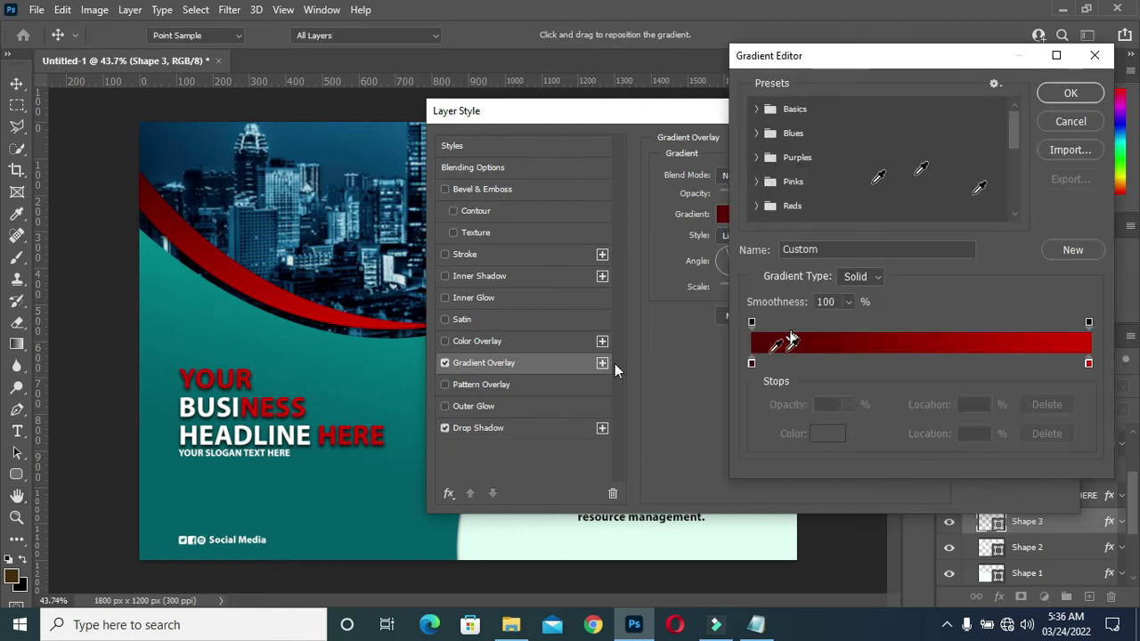
pyautogui.scroll(2, 615, 370)
pyautogui.scroll(-5, 896, 204)
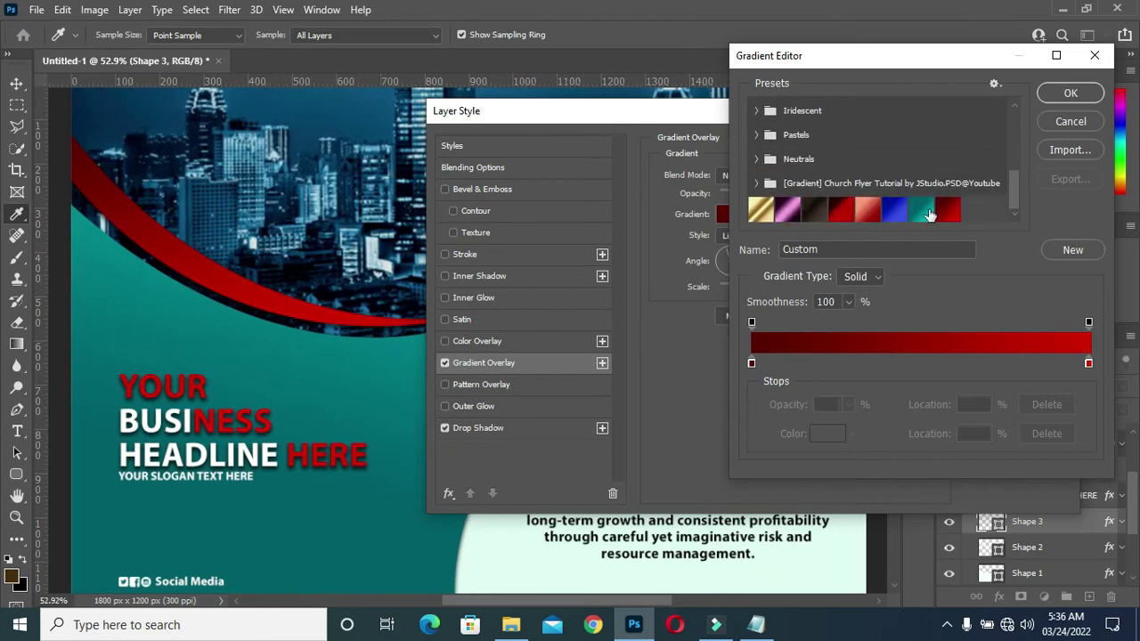
pyautogui.click(923, 211)
pyautogui.click(1070, 94)
pyautogui.click(1020, 147)
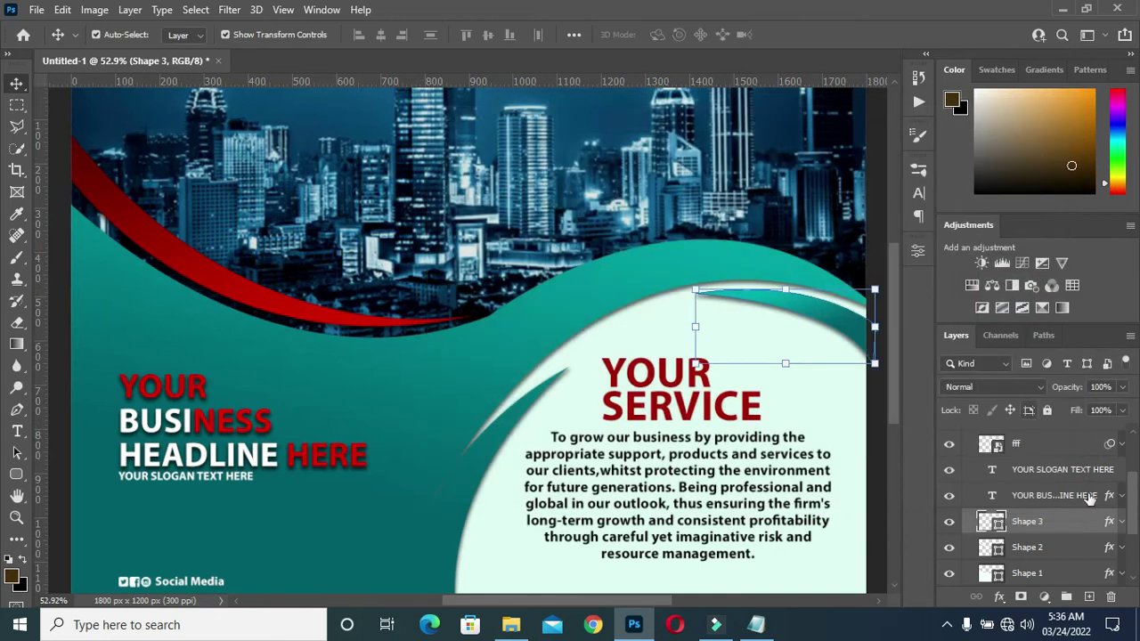
# Replace the red gradient overlay of the Shape 2 swoosh along the city photo with the teal preset.
pyautogui.click(228, 296)
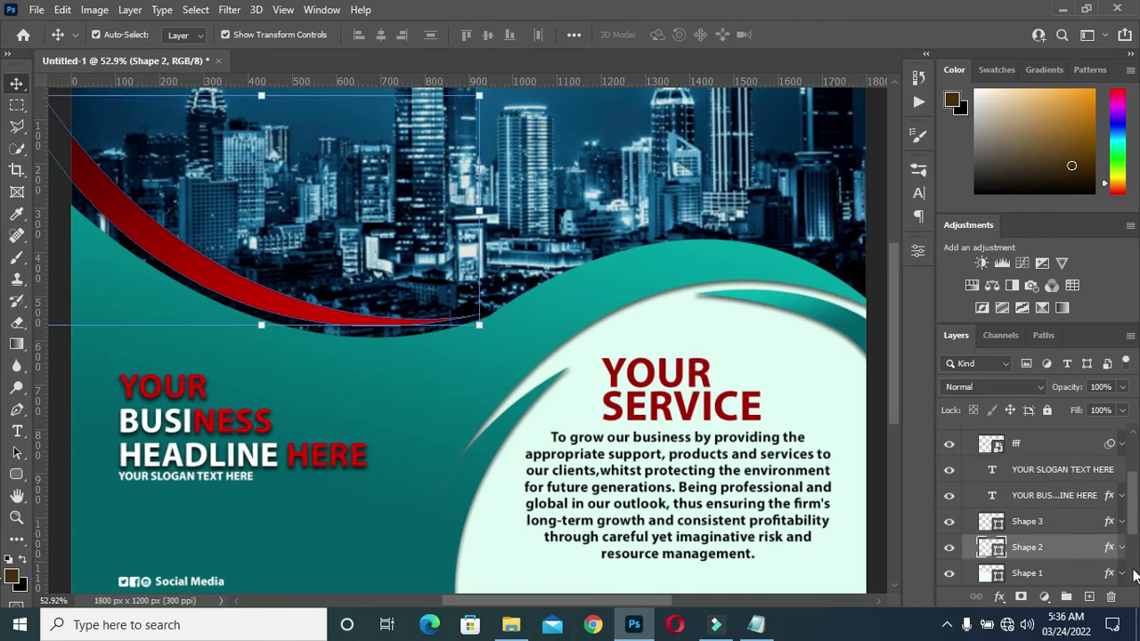
pyautogui.click(1107, 549)
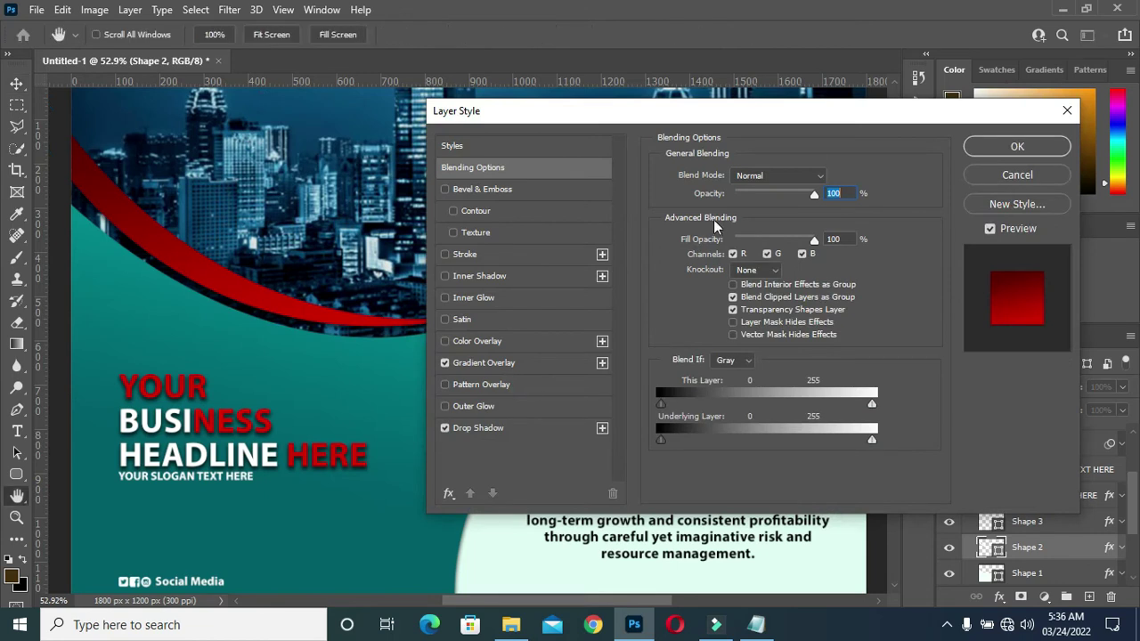
pyautogui.click(500, 361)
pyautogui.click(776, 213)
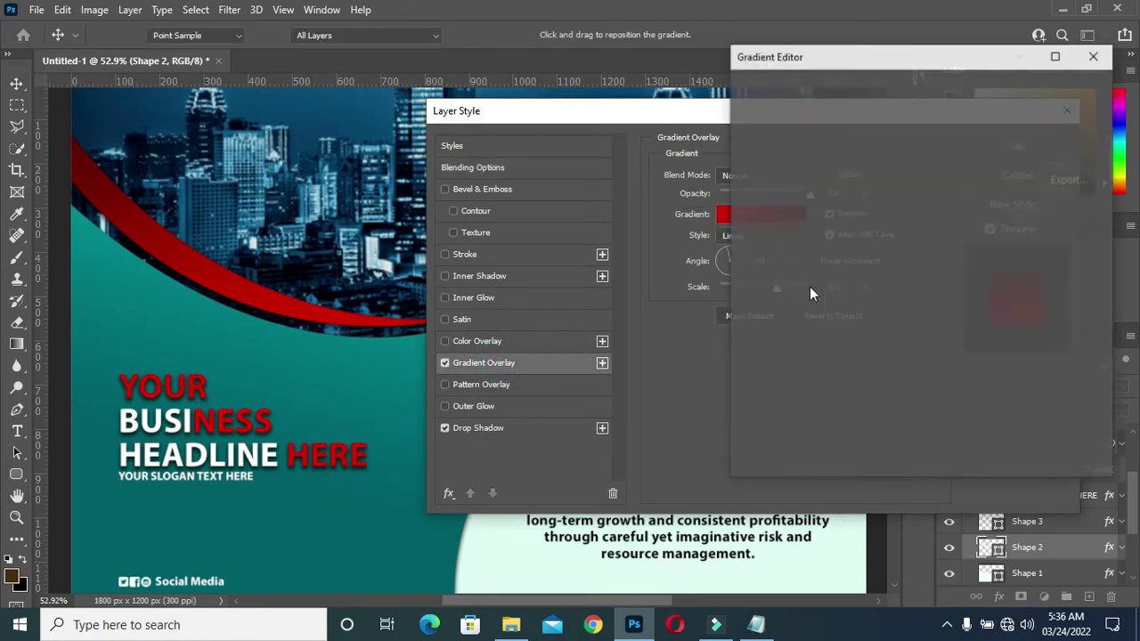
pyautogui.scroll(-5, 913, 197)
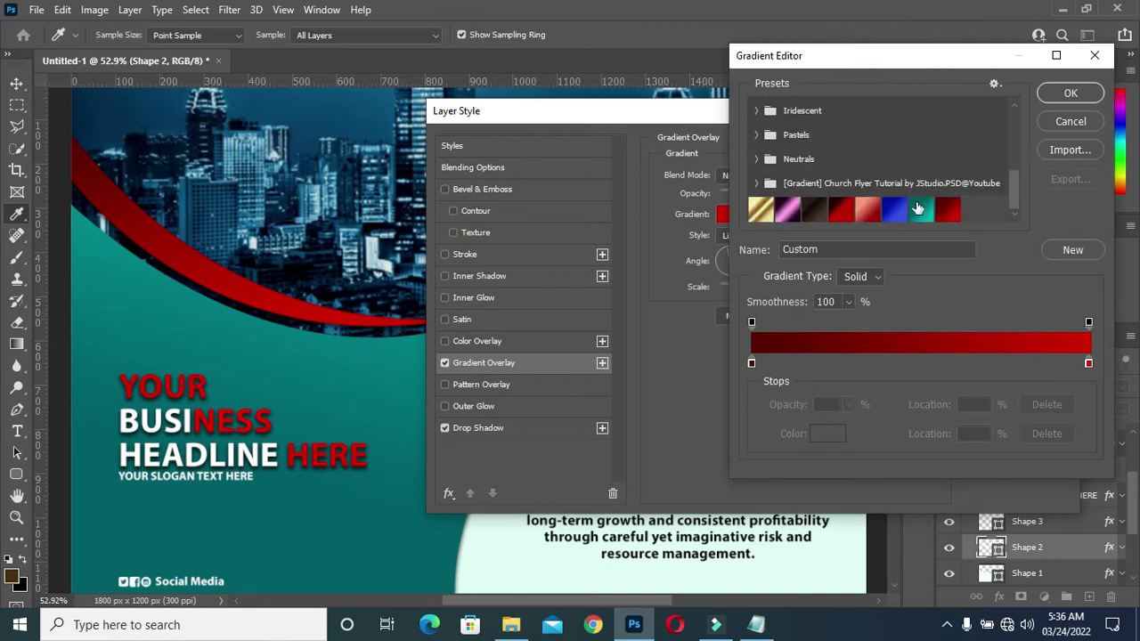
pyautogui.click(920, 210)
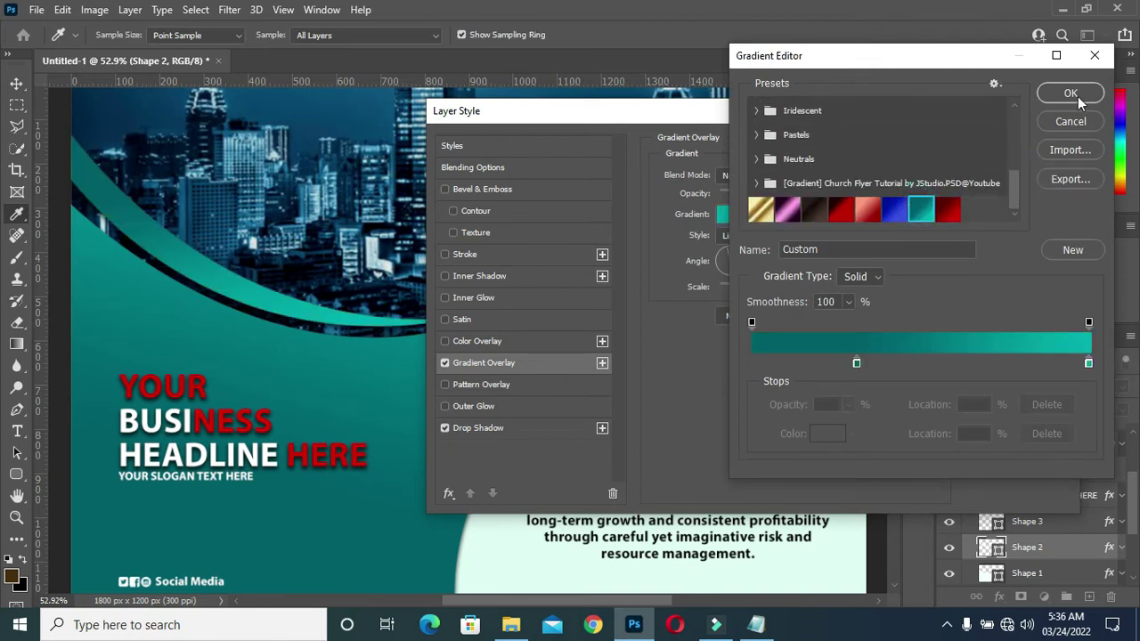
pyautogui.click(1078, 102)
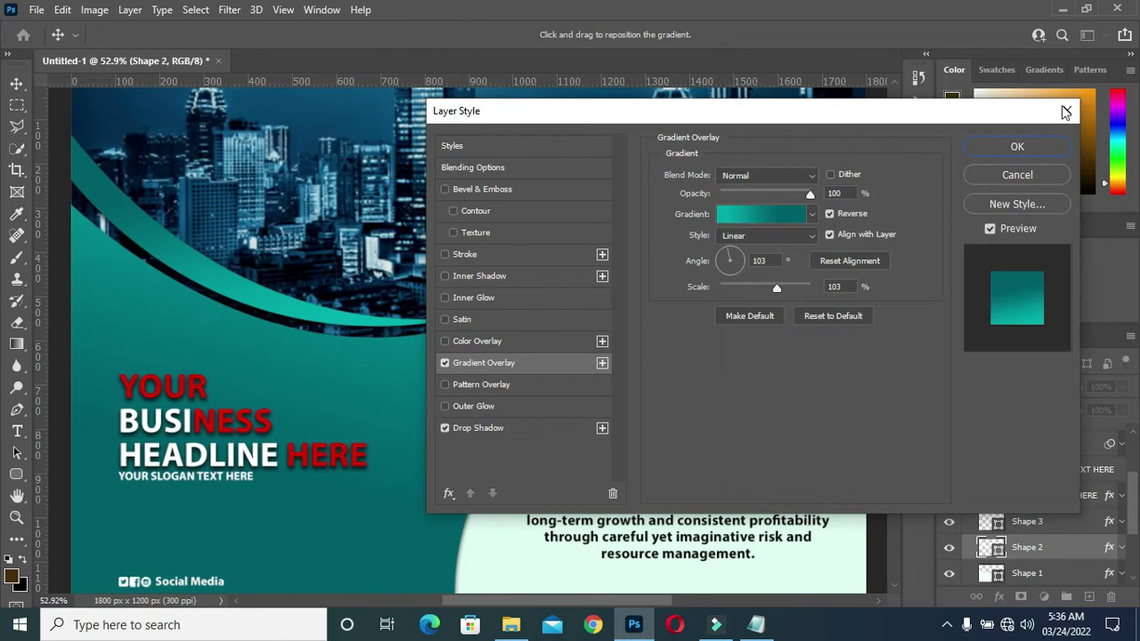
pyautogui.click(1017, 146)
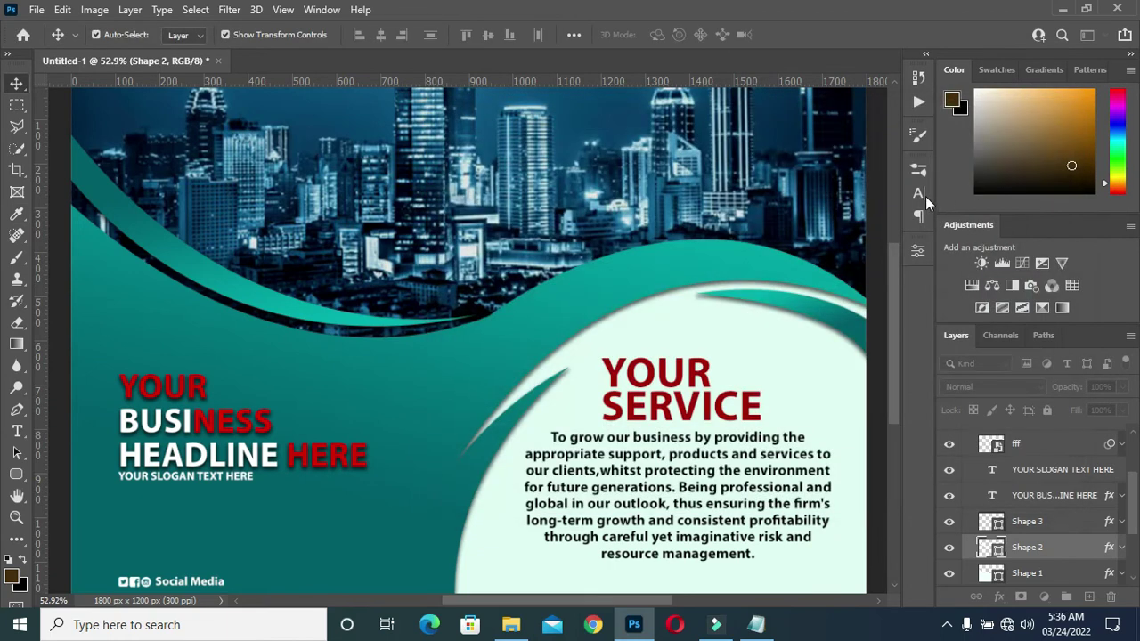
# Place the "businesspeople-standing-outside-office-building" image from the flyer resources folder directly above the city photo of the Flyer 2 group.
pyautogui.scroll(-4, 783, 224)
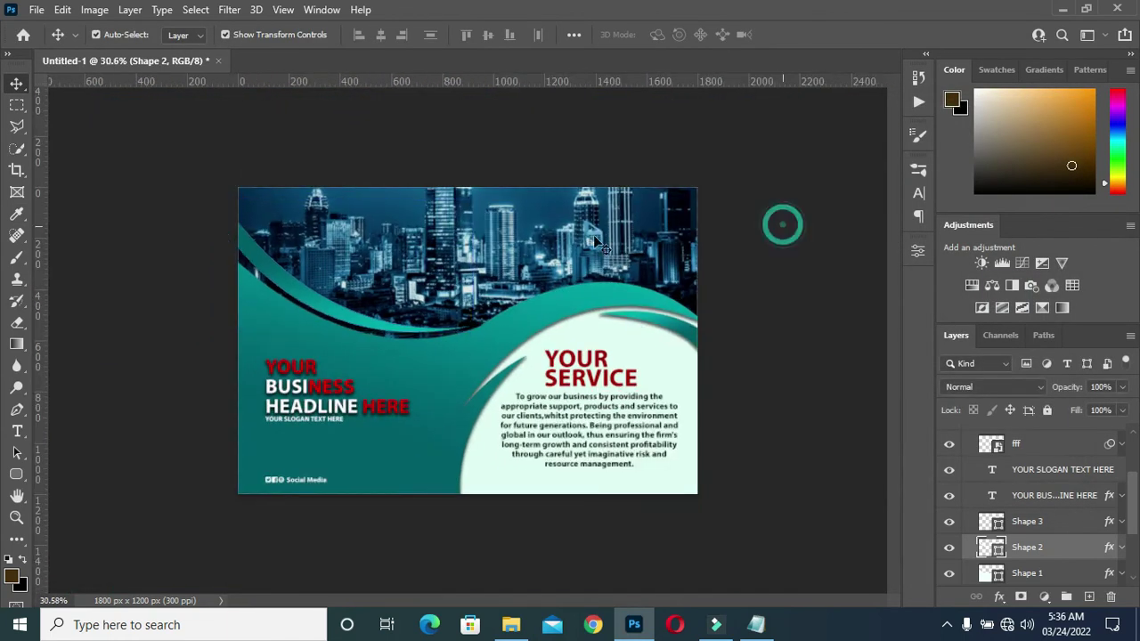
pyautogui.scroll(3, 538, 245)
pyautogui.click(538, 245)
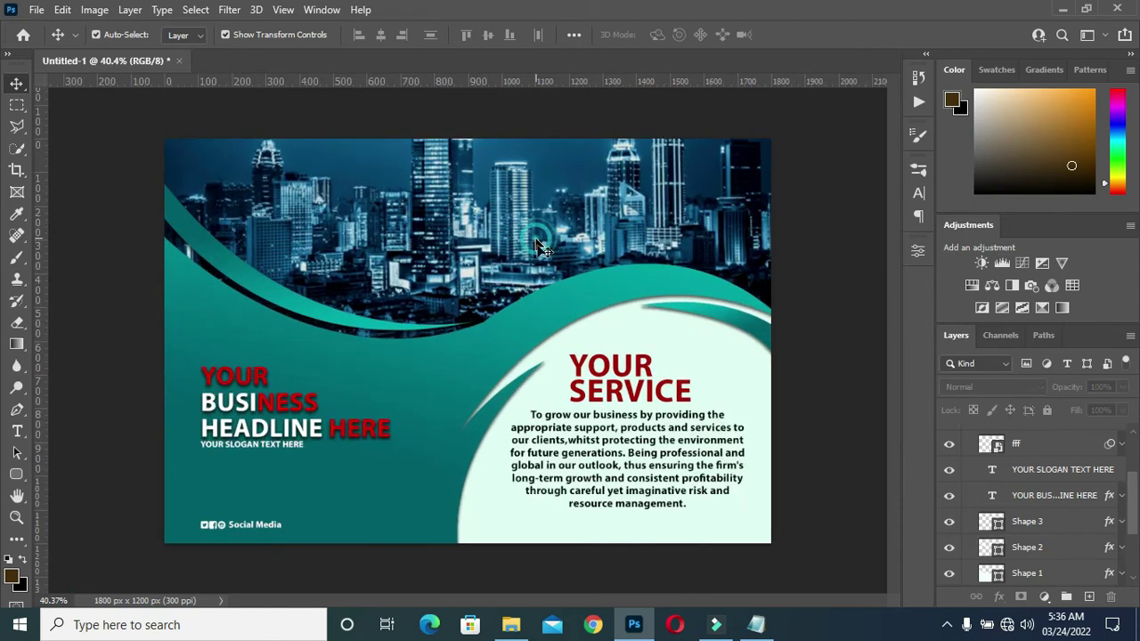
pyautogui.click(512, 624)
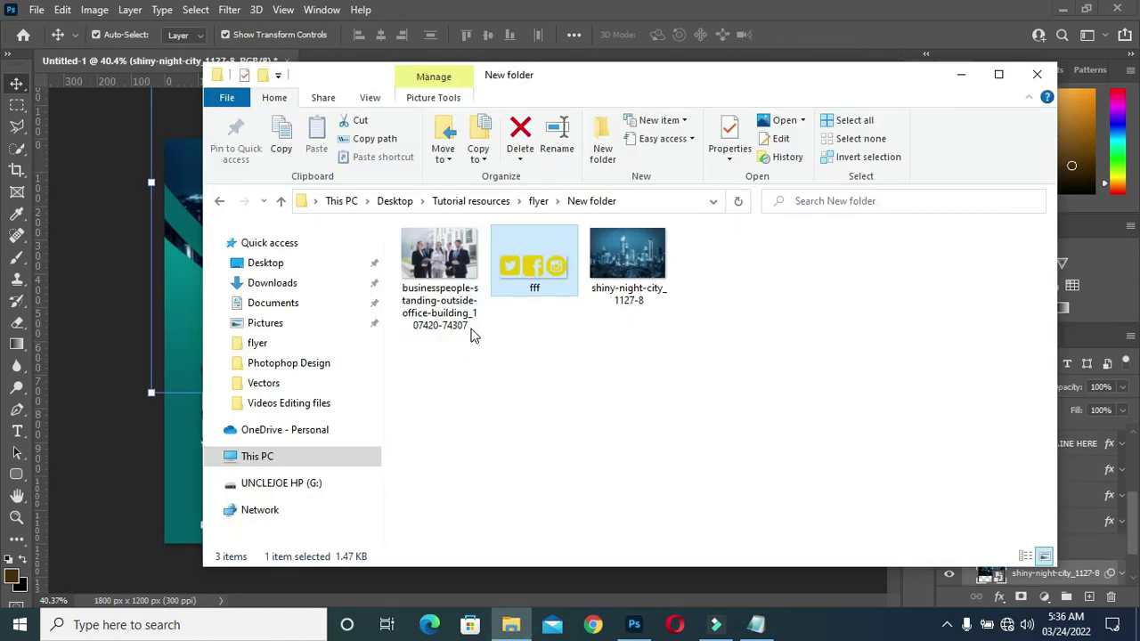
pyautogui.moveTo(446, 293); pyautogui.dragTo(548, 127)
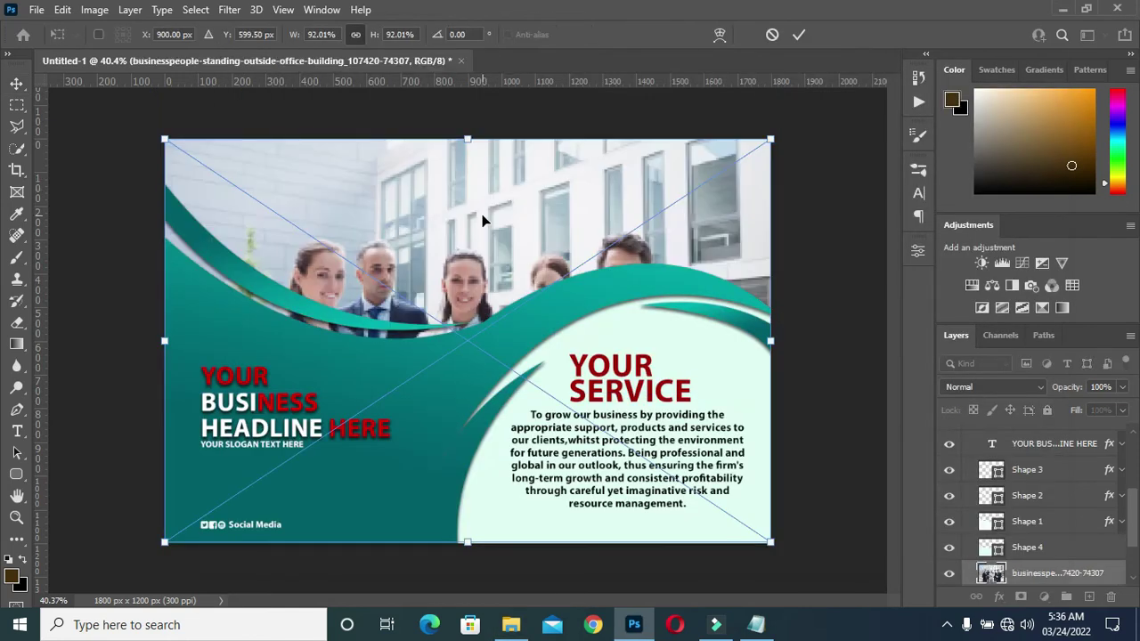
# Scale the businesspeople photo to 97.62% and move it up so the people's faces and shoulders sit above the teal wave.
pyautogui.moveTo(483, 208); pyautogui.dragTo(485, 162)
pyautogui.moveTo(486, 151); pyautogui.dragTo(473, 181)
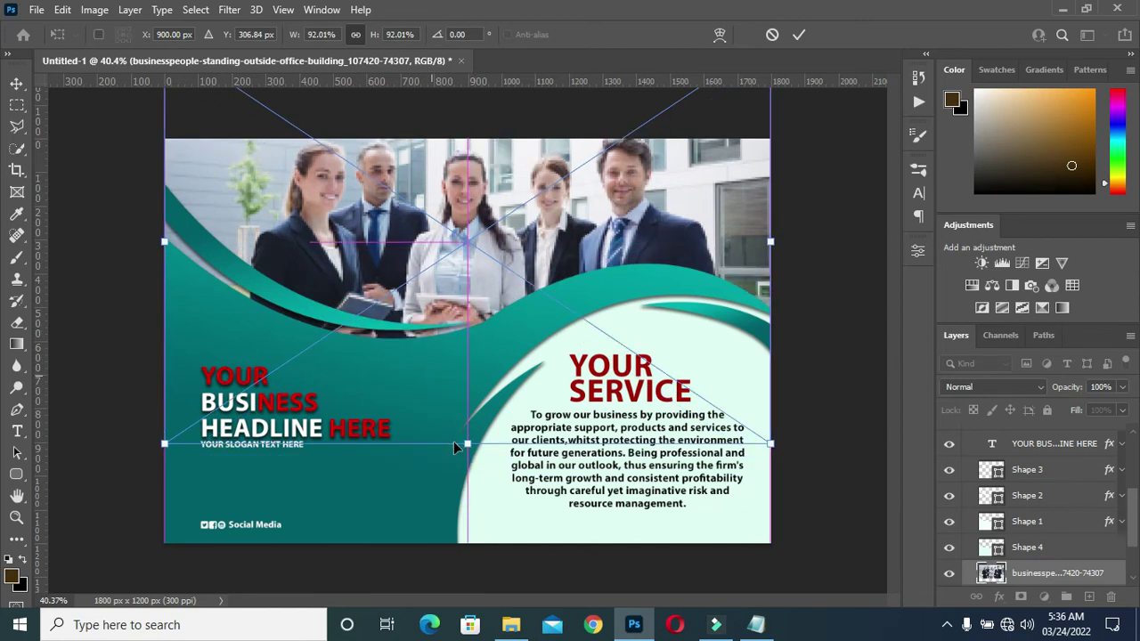
pyautogui.moveTo(467, 443); pyautogui.dragTo(468, 467)
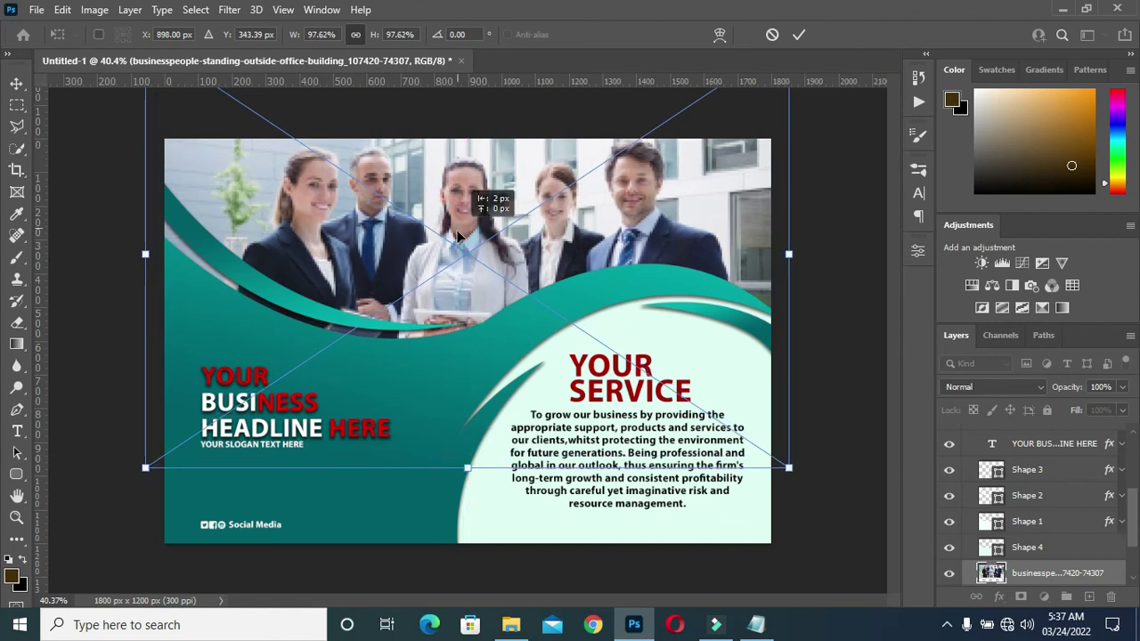
pyautogui.moveTo(483, 199); pyautogui.dragTo(473, 226)
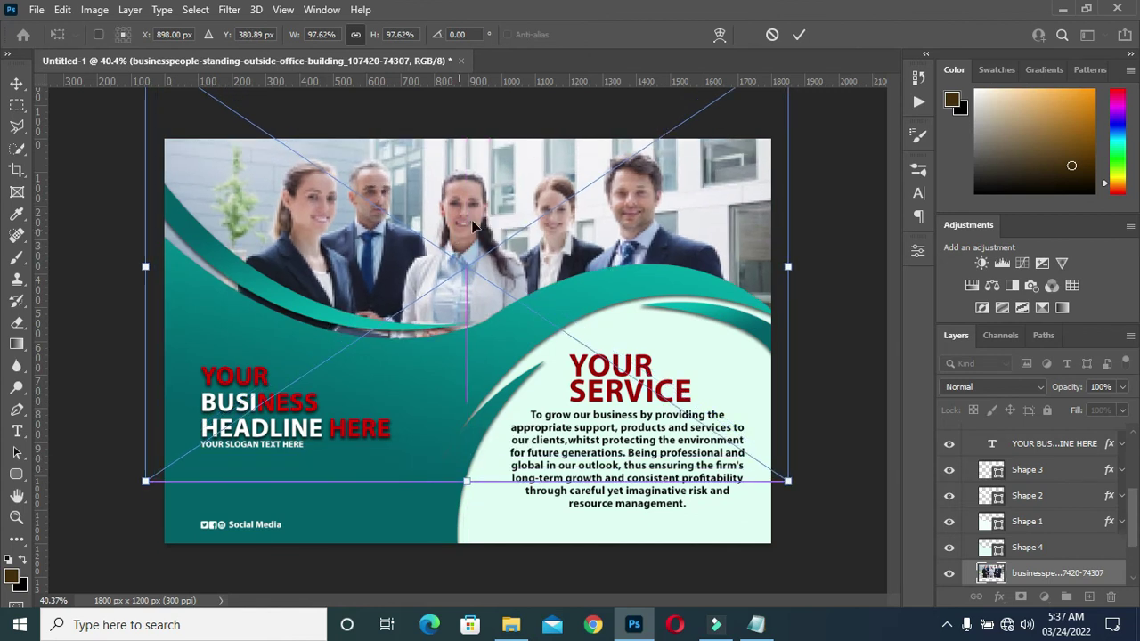
pyautogui.click(799, 35)
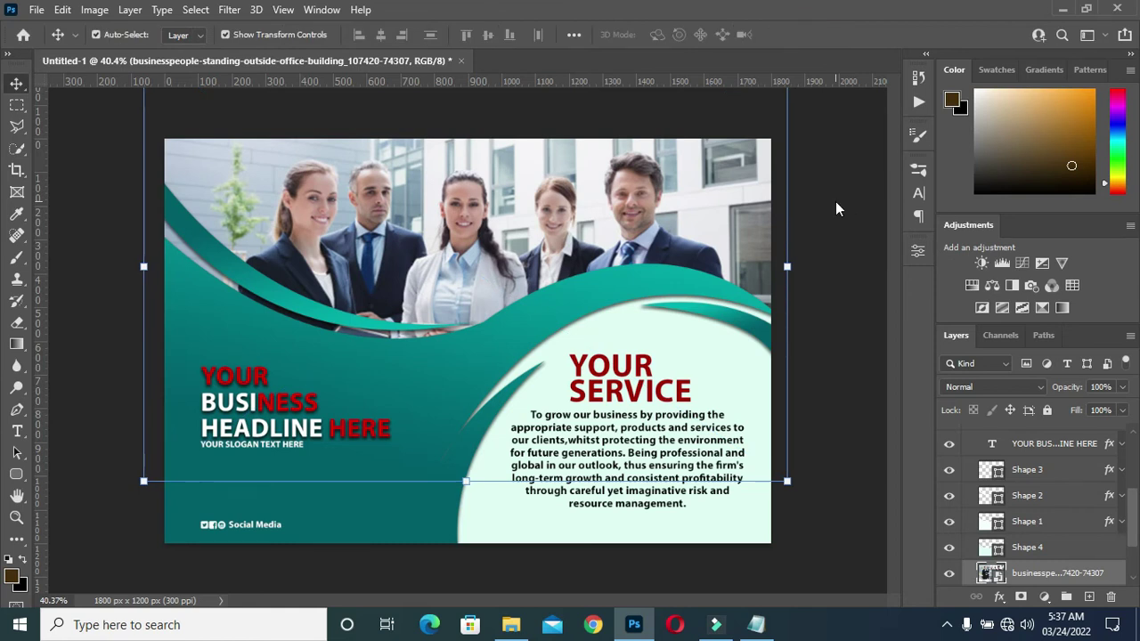
pyautogui.click(831, 198)
pyautogui.scroll(-1, 424, 218)
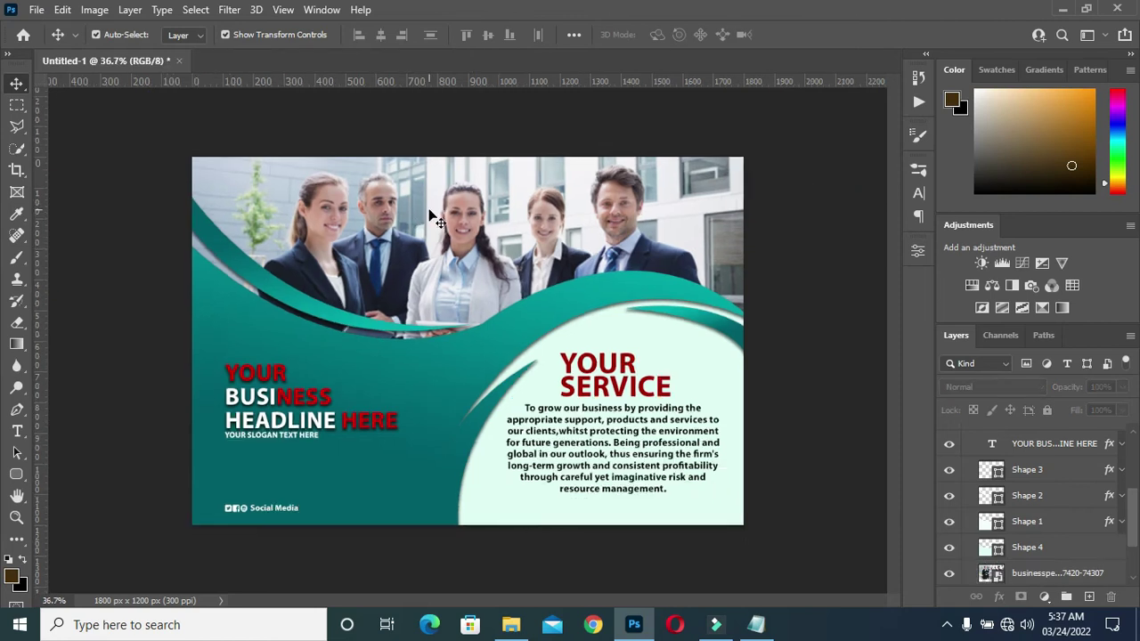
# Change the fill colour of Shape 4, the pale green panel behind the service text, to white (#ffffff).
pyautogui.scroll(1, 424, 218)
pyautogui.scroll(1, 424, 218)
pyautogui.scroll(-1, 424, 218)
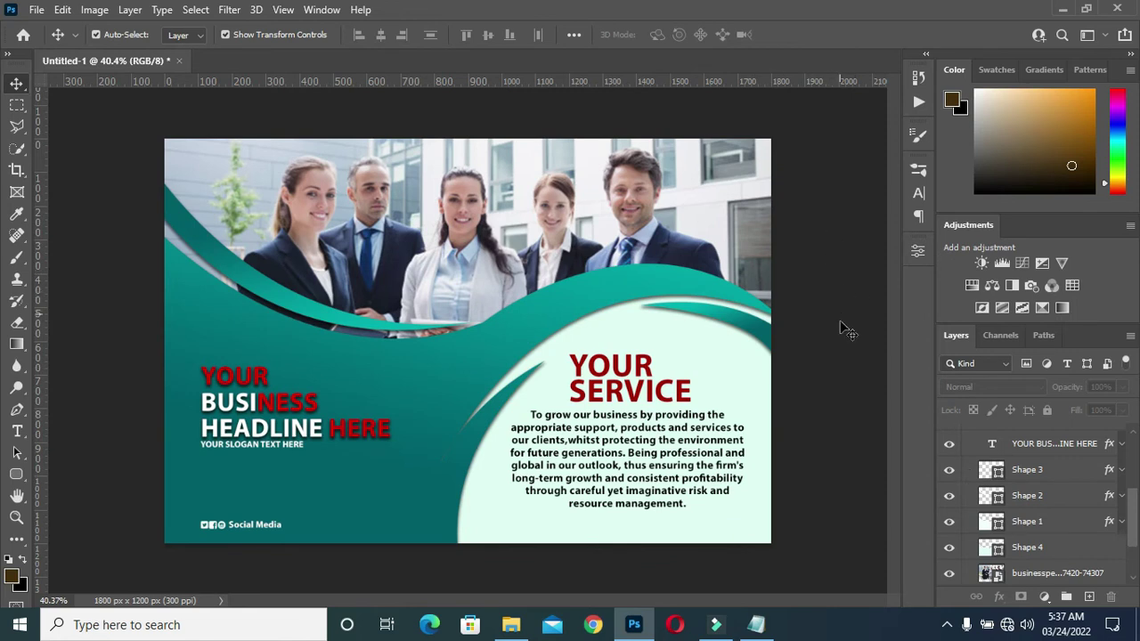
pyautogui.scroll(1, 712, 194)
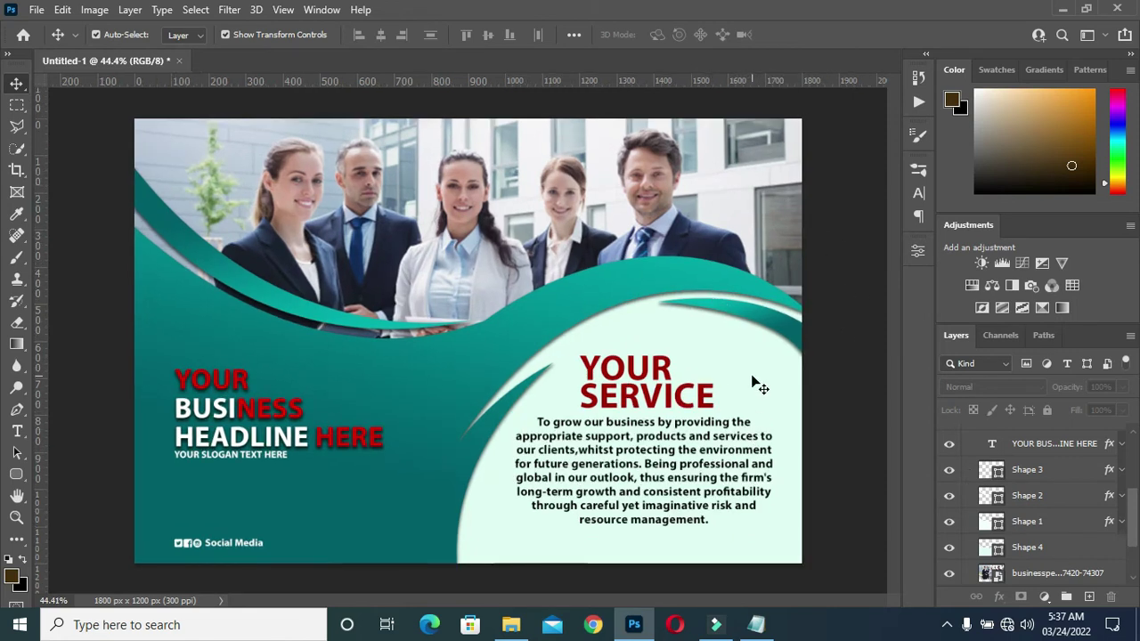
pyautogui.click(1020, 546)
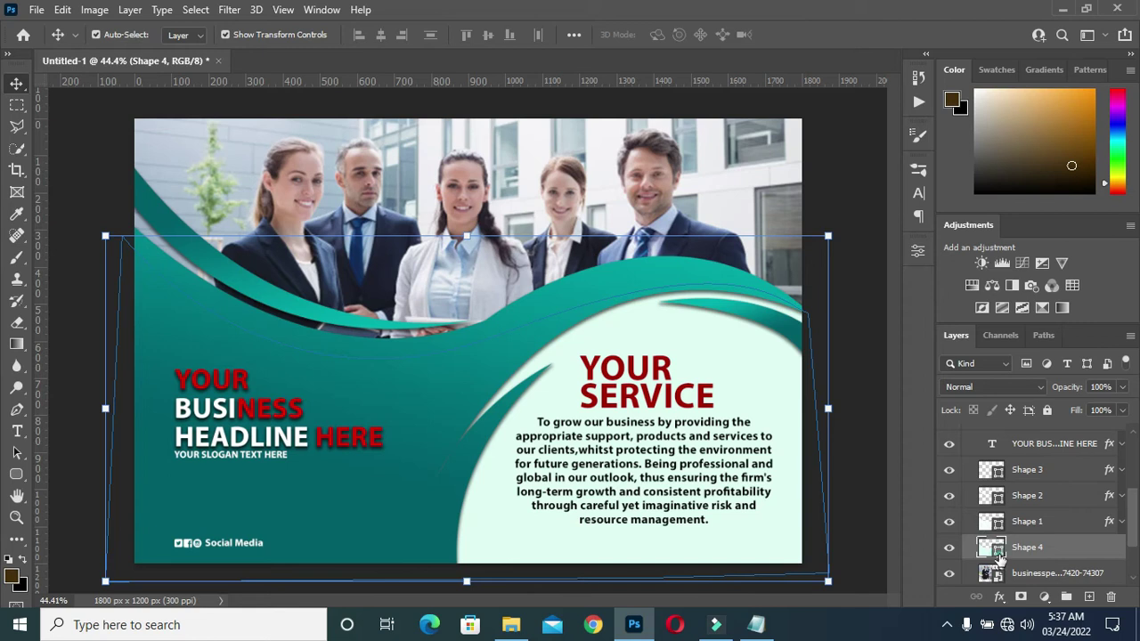
pyautogui.doubleClick(993, 548)
pyautogui.moveTo(709, 193); pyautogui.dragTo(678, 181)
pyautogui.click(1066, 183)
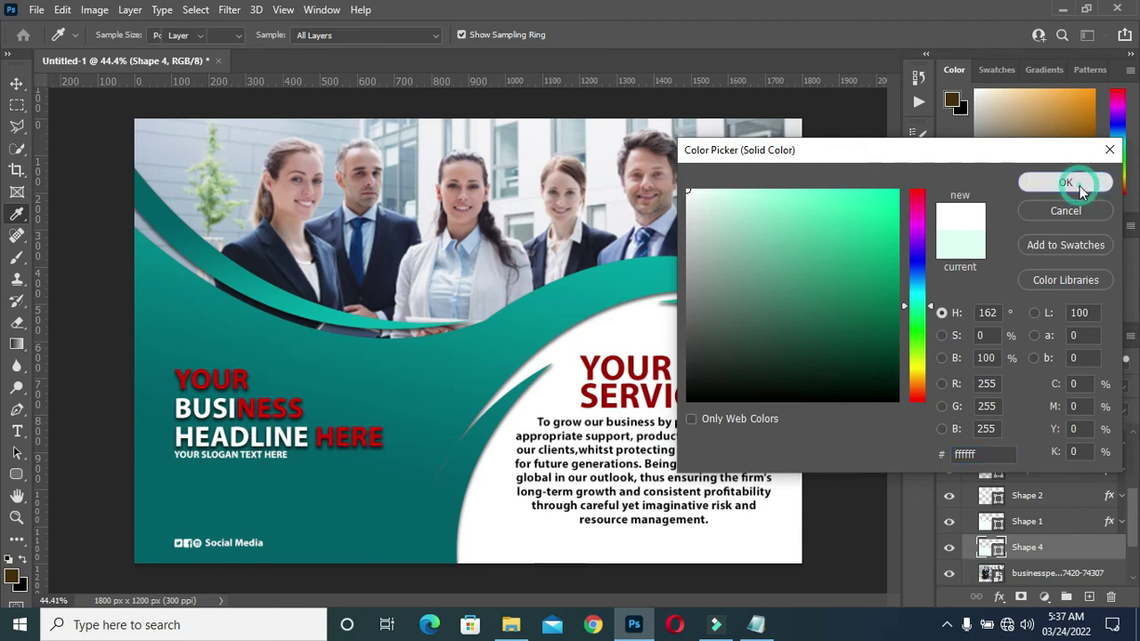
pyautogui.scroll(-3, 347, 369)
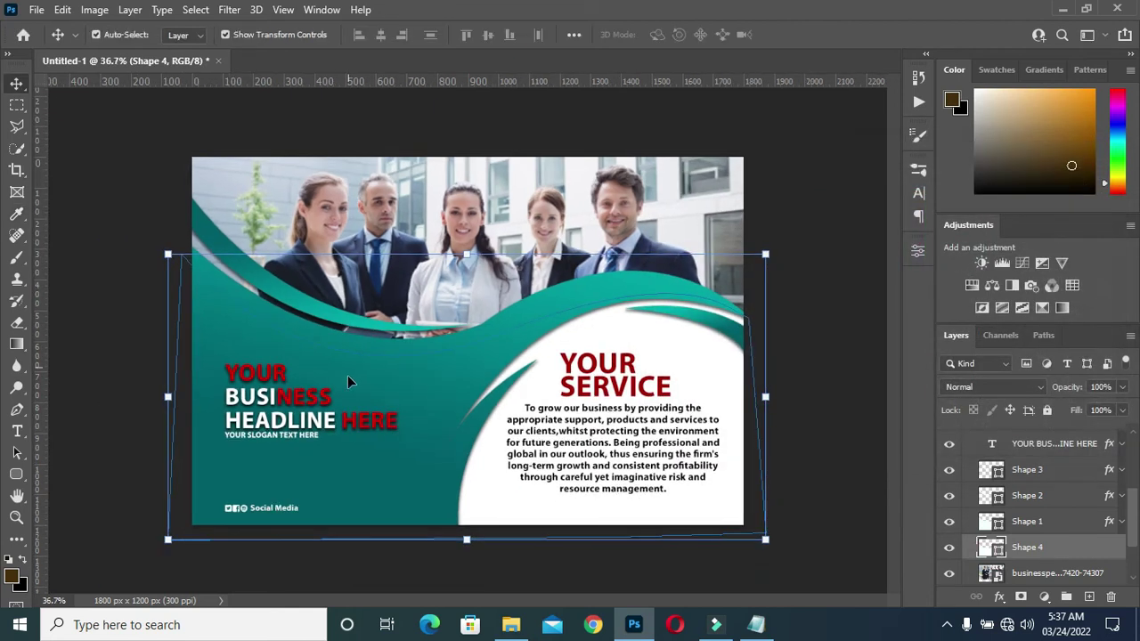
# Clear the layer style from the "YOUR BUSINESS HEADLINE HERE" text layer.
pyautogui.scroll(3, 219, 482)
pyautogui.scroll(-2, 246, 448)
pyautogui.scroll(-1, 246, 448)
pyautogui.click(258, 380)
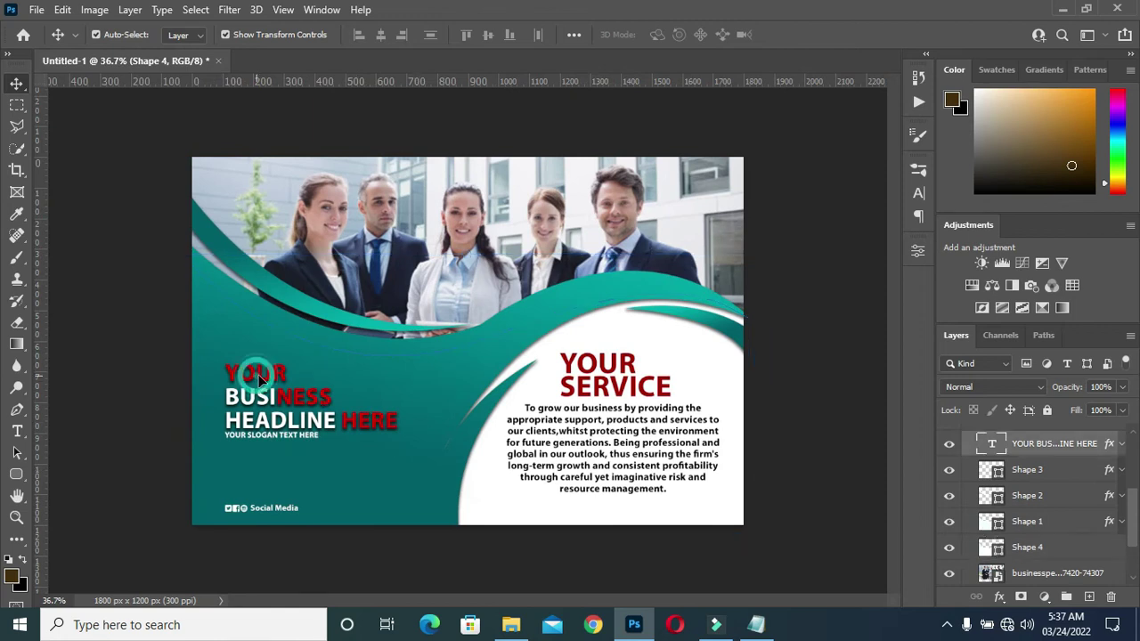
pyautogui.rightClick(1090, 450)
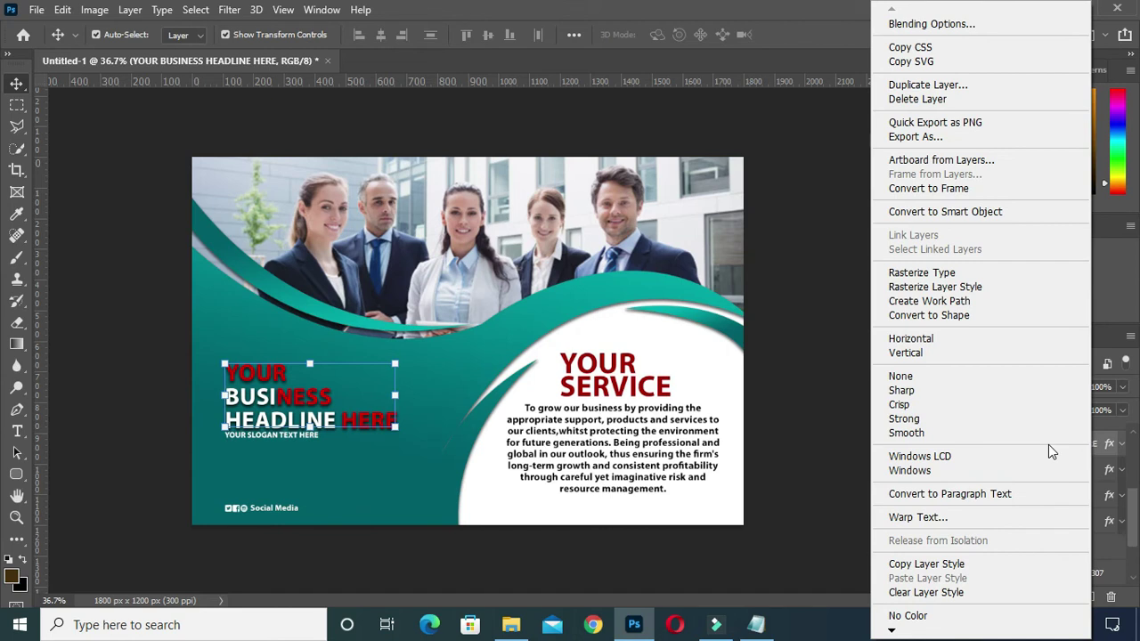
pyautogui.click(919, 594)
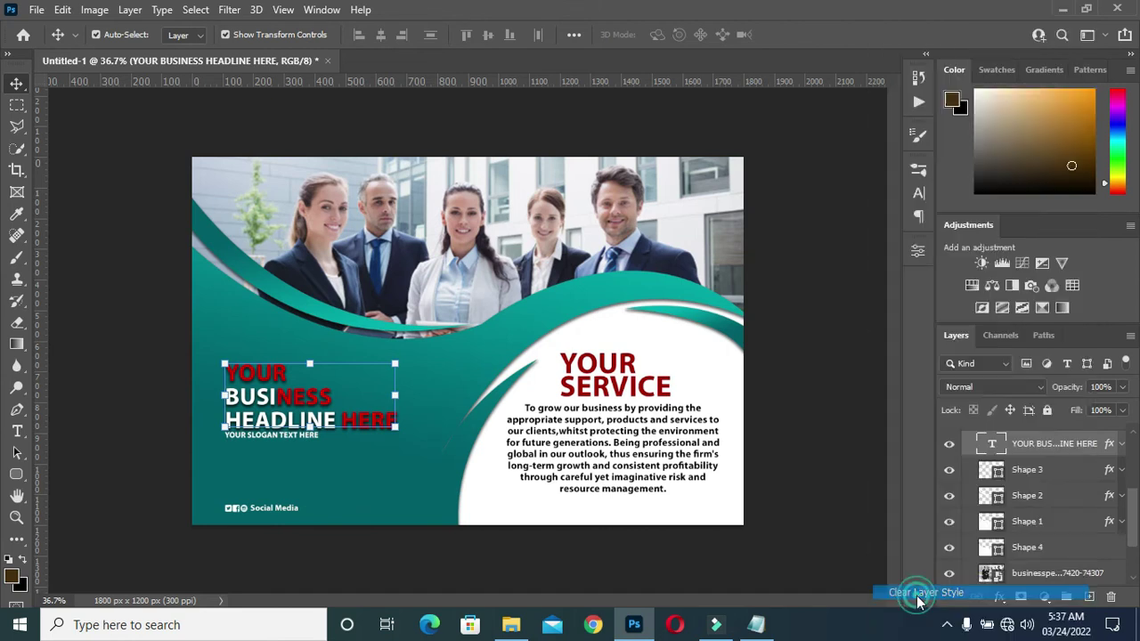
pyautogui.click(846, 505)
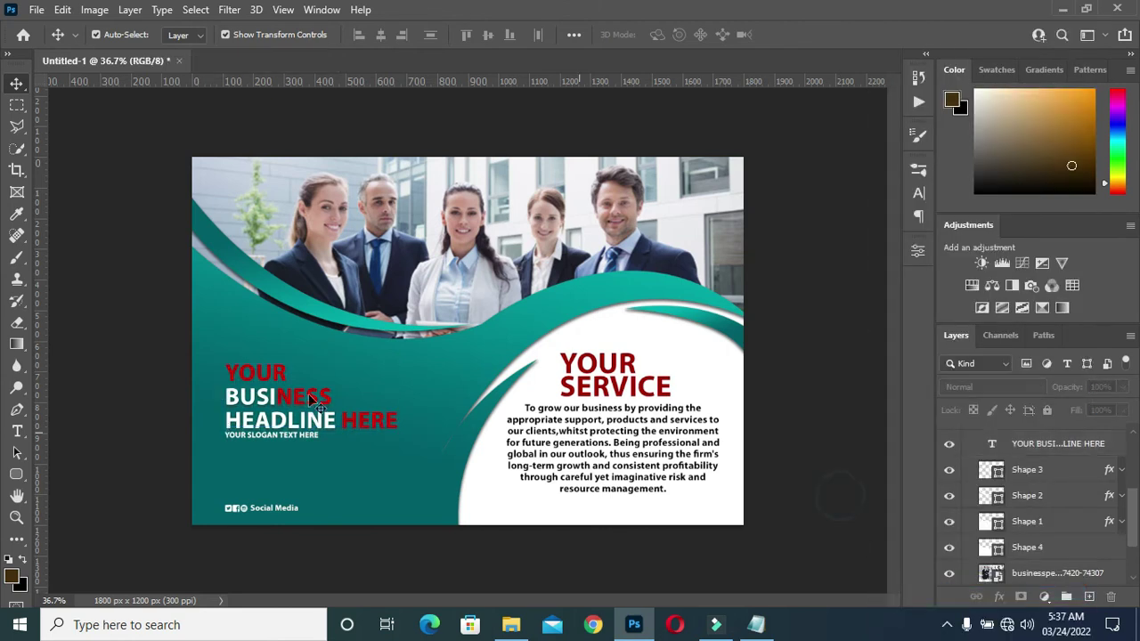
# Recolour the word "YOUR" in the business headline to white (#ffffff).
pyautogui.hotkey('ctrl', '0')
pyautogui.scroll(2, 258, 439)
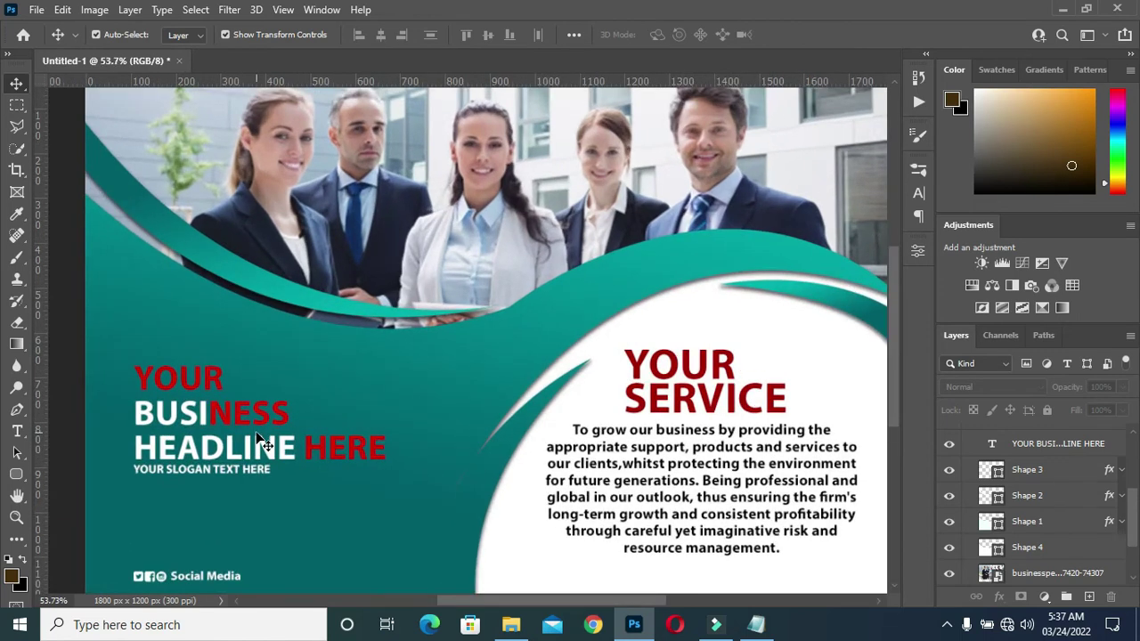
pyautogui.press('t')
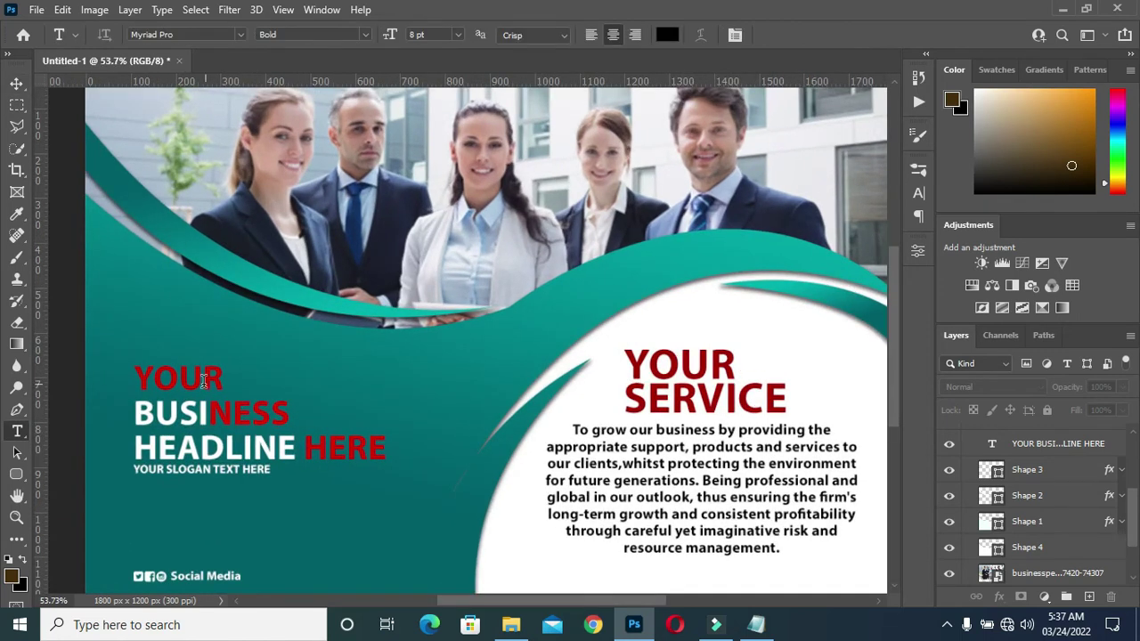
pyautogui.moveTo(136, 379); pyautogui.dragTo(226, 380)
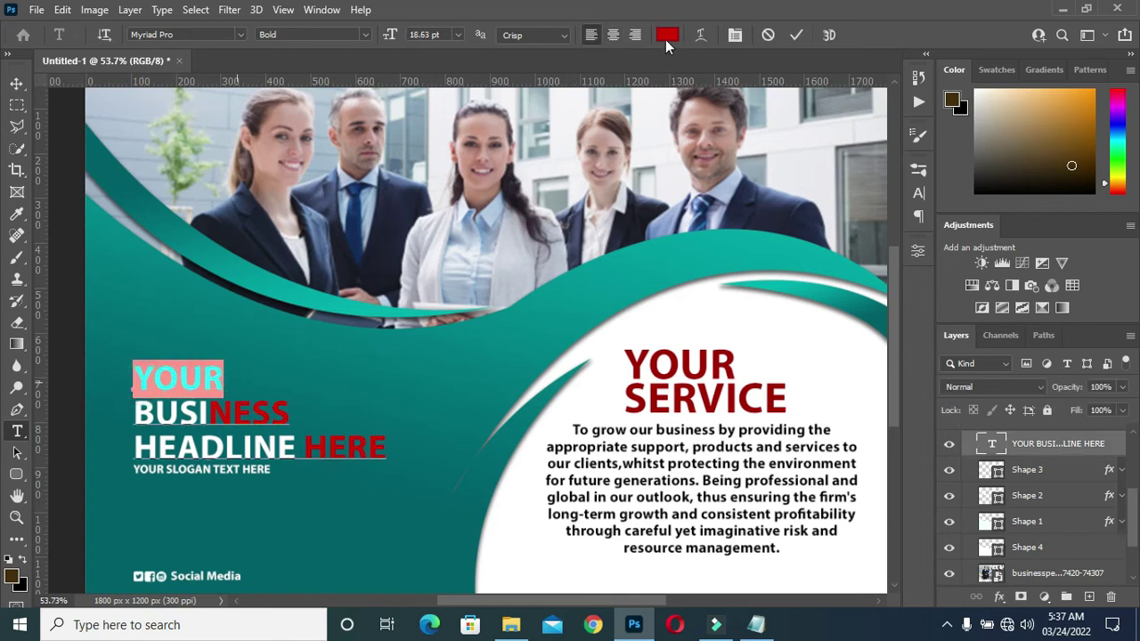
pyautogui.click(667, 35)
pyautogui.write('ffffff')
pyautogui.press('Return')
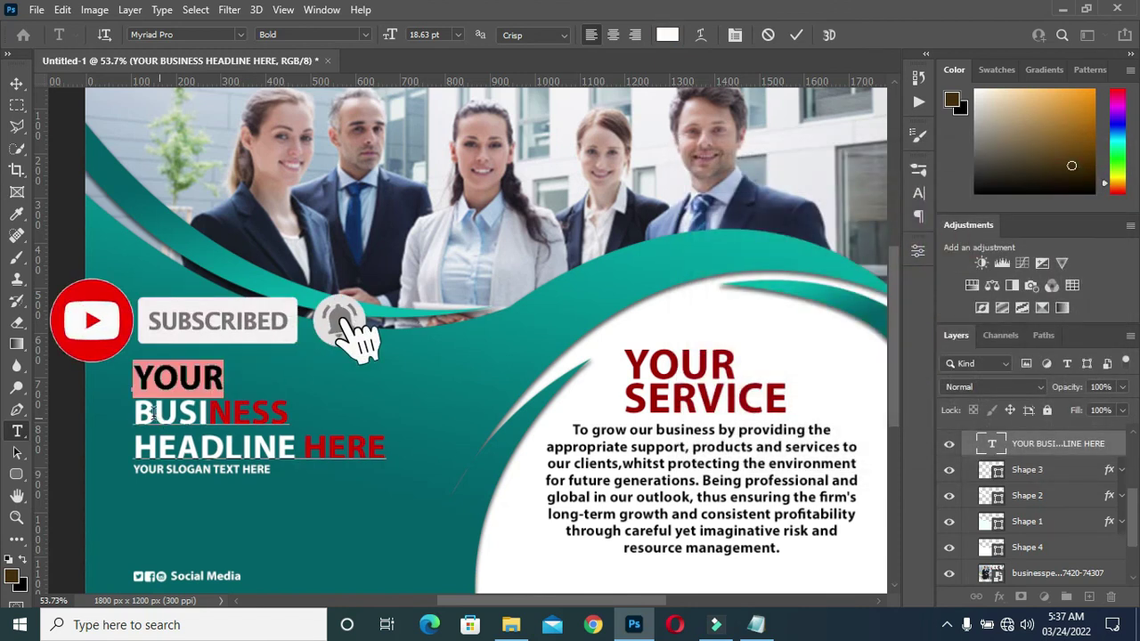
# Recolour the whole word "BUSINESS" in the headline to a single bright red (#d70303).
pyautogui.click(208, 416)
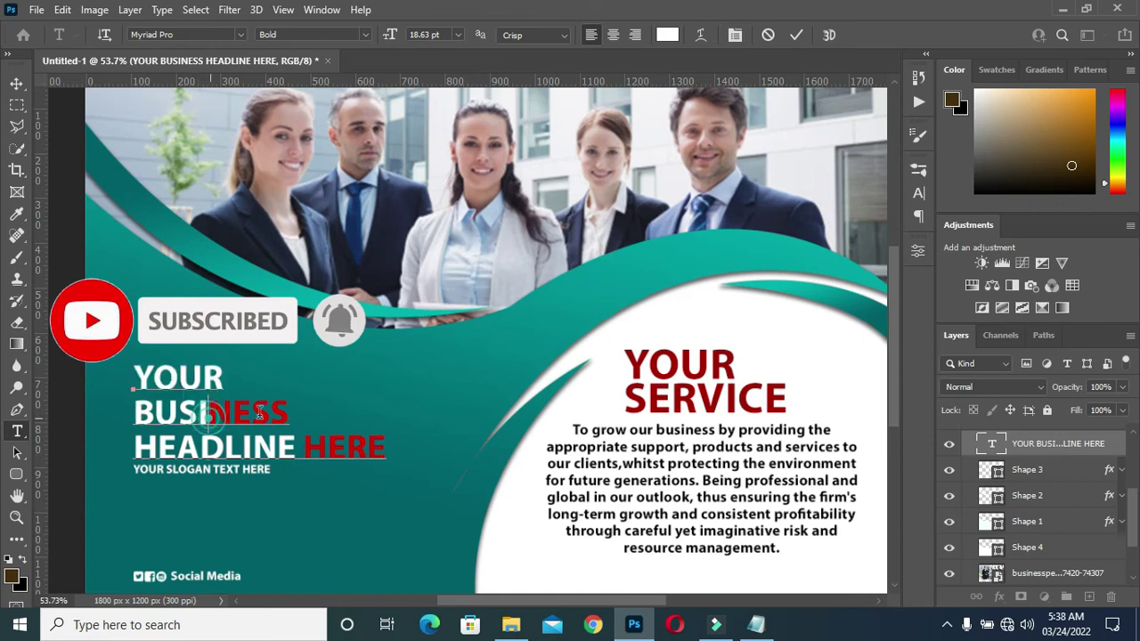
pyautogui.moveTo(242, 414); pyautogui.dragTo(294, 414)
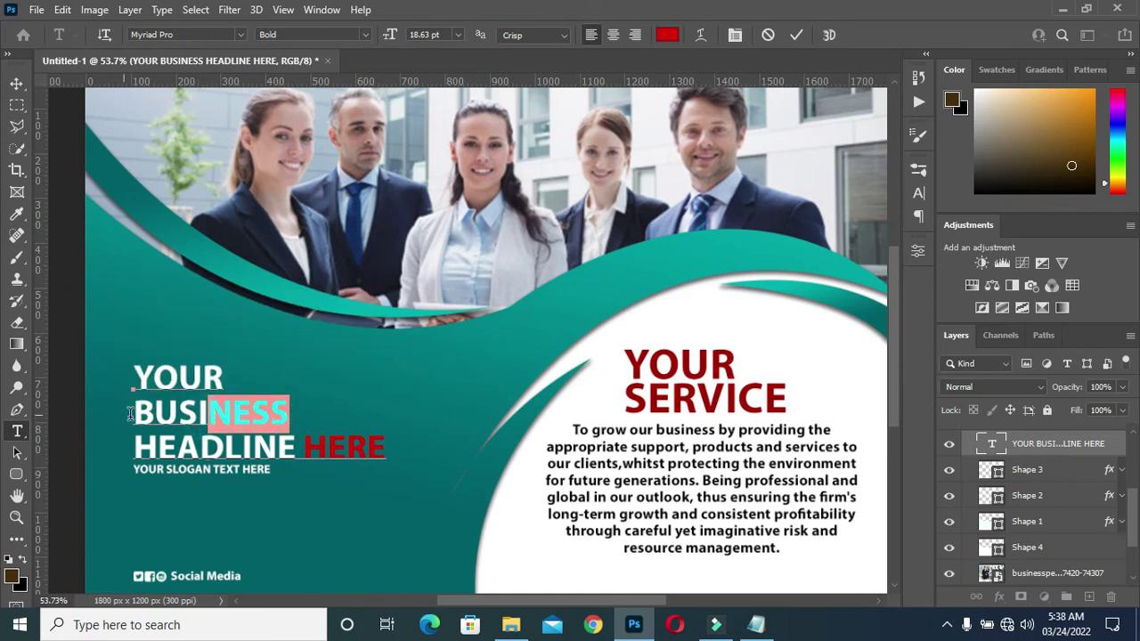
pyautogui.moveTo(138, 411); pyautogui.dragTo(312, 408)
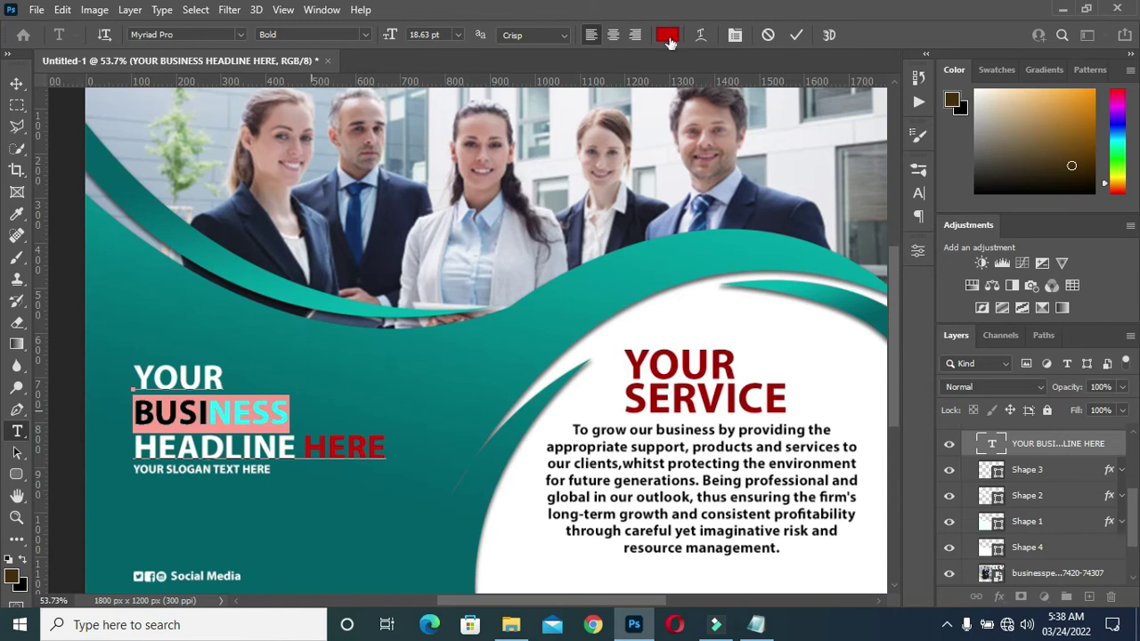
pyautogui.click(669, 35)
pyautogui.moveTo(843, 240); pyautogui.dragTo(901, 244)
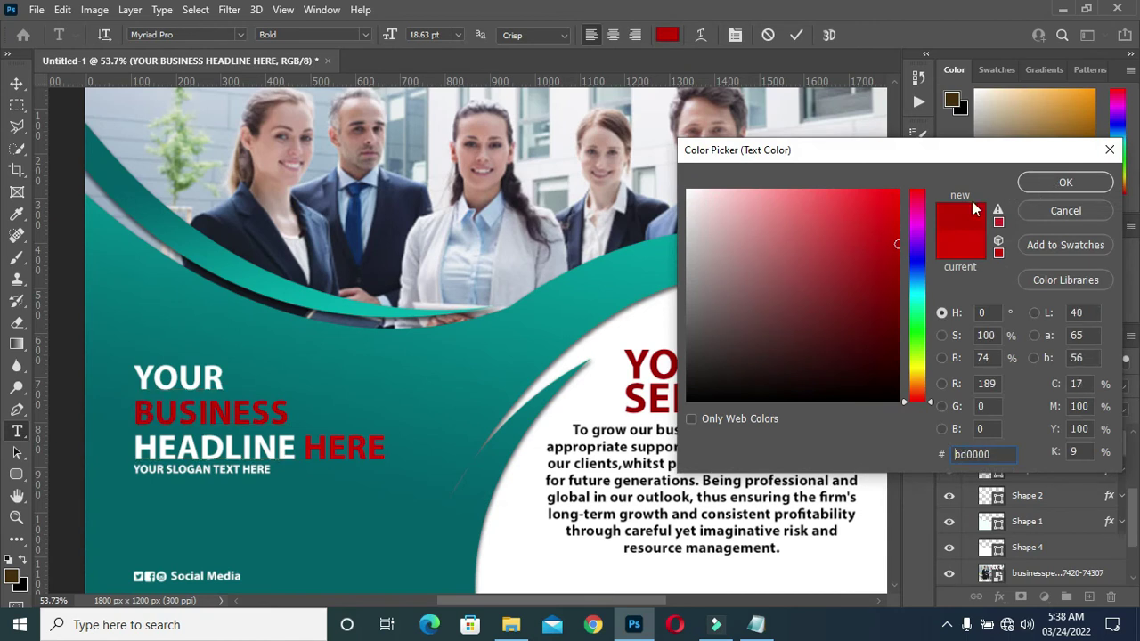
pyautogui.click(892, 224)
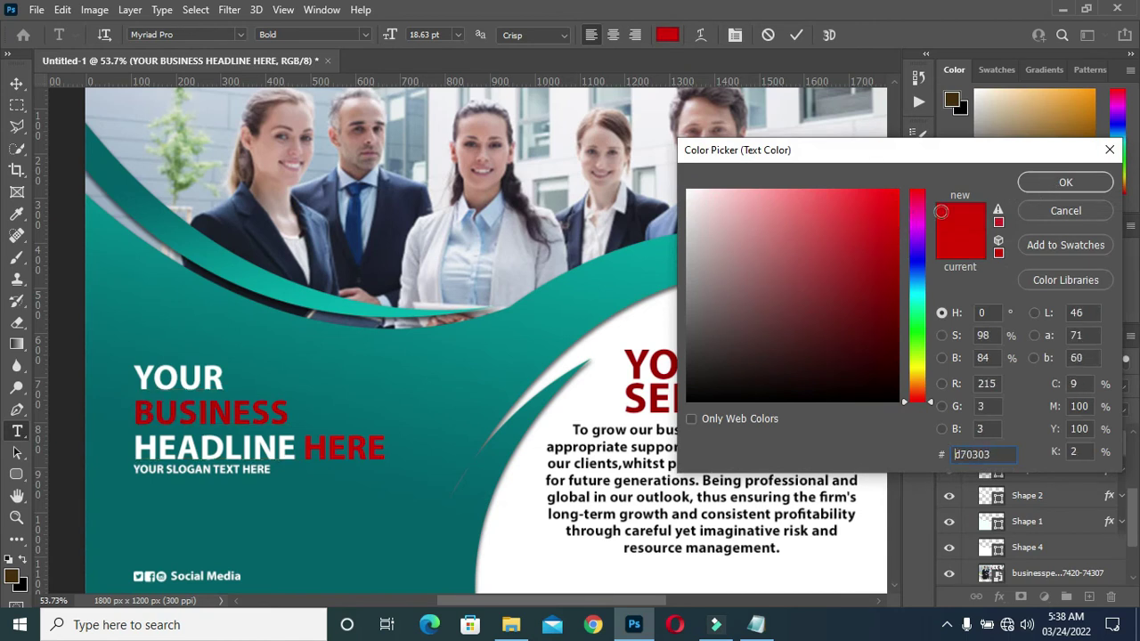
pyautogui.click(1054, 182)
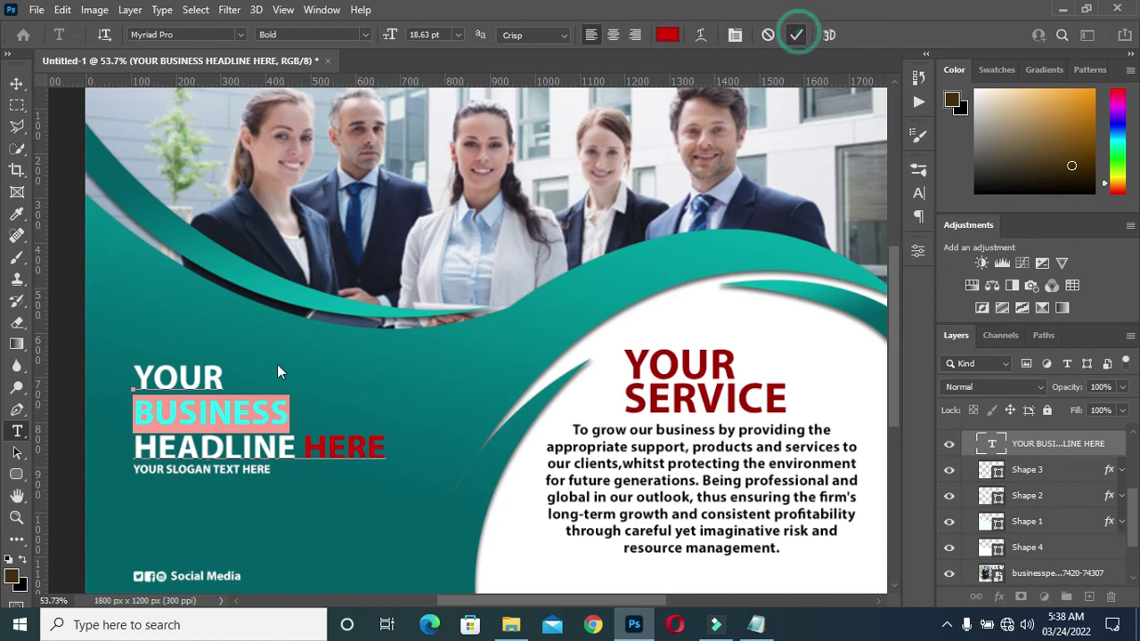
# Recolour the entire "YOUR SLOGAN TEXT HERE" line to bright red (#dc0202).
pyautogui.click(185, 470)
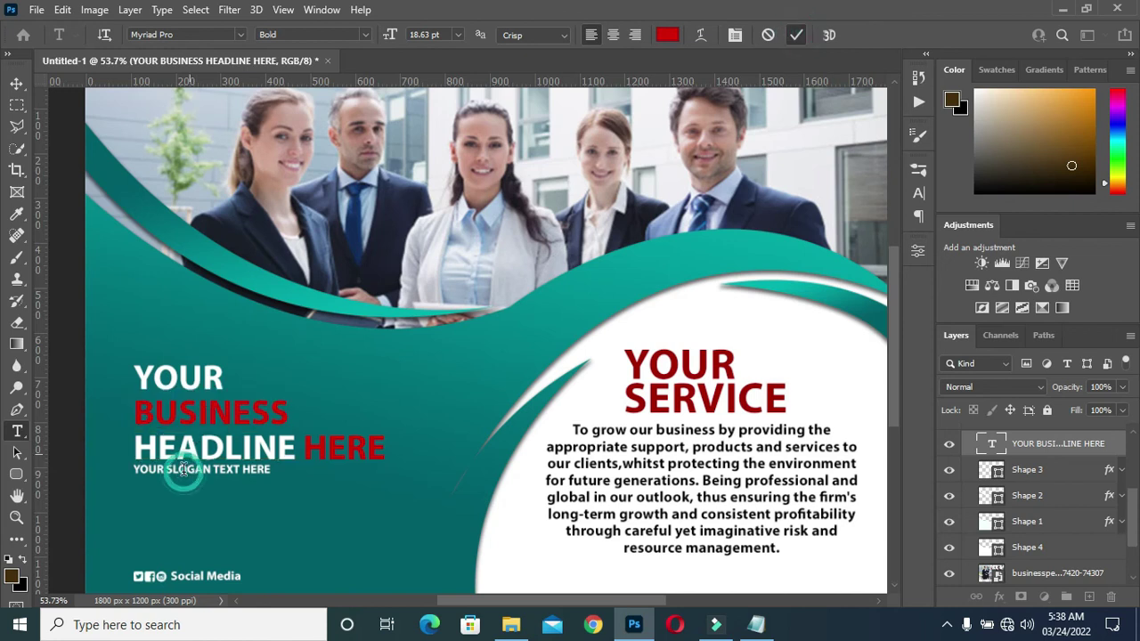
pyautogui.hotkey('ctrl', 'a')
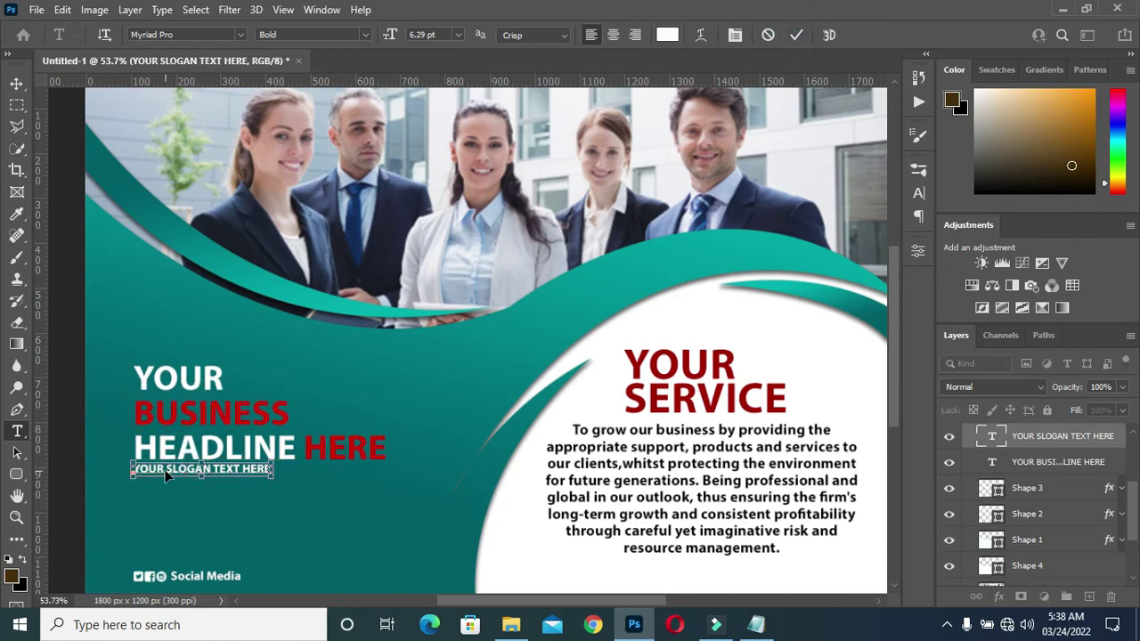
pyautogui.click(667, 35)
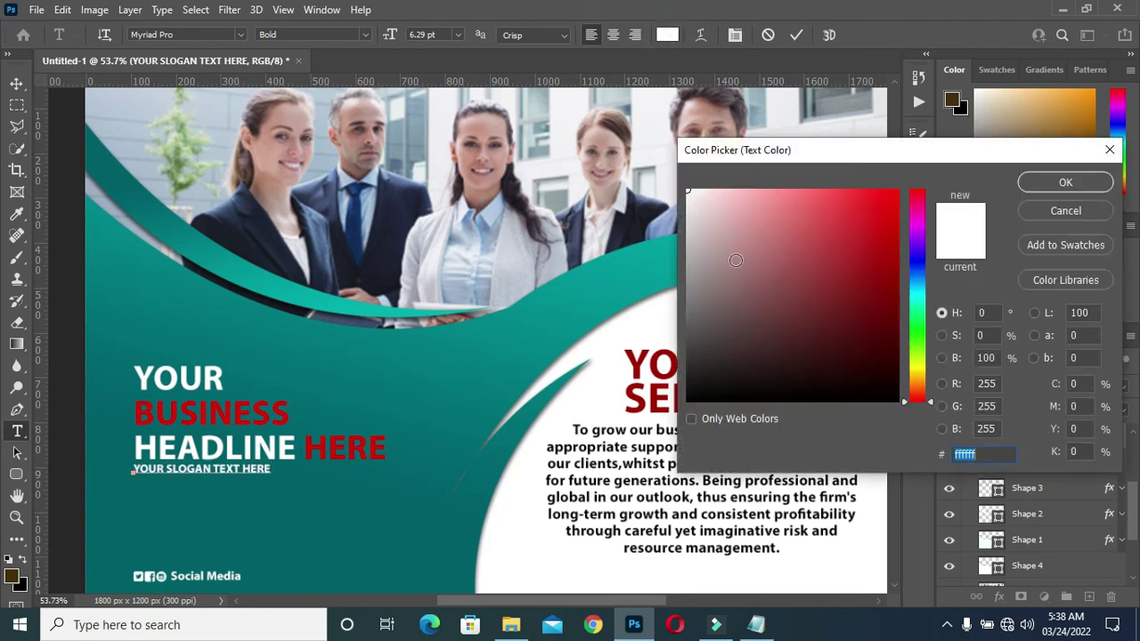
pyautogui.click(896, 219)
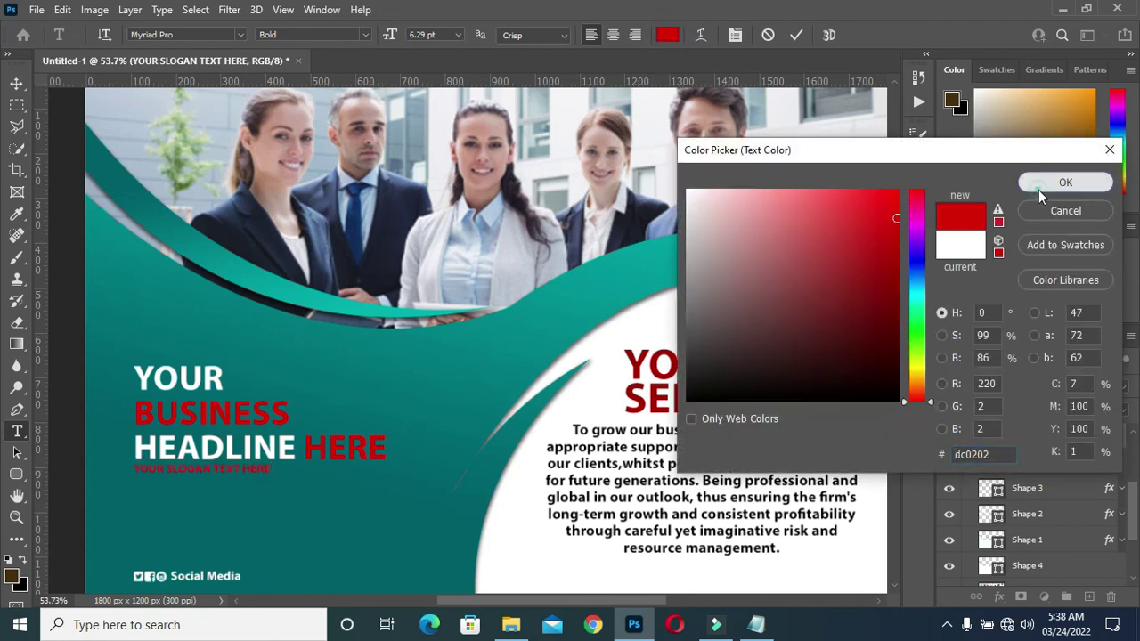
pyautogui.click(1038, 190)
pyautogui.scroll(-2, 317, 410)
pyautogui.scroll(3, 317, 410)
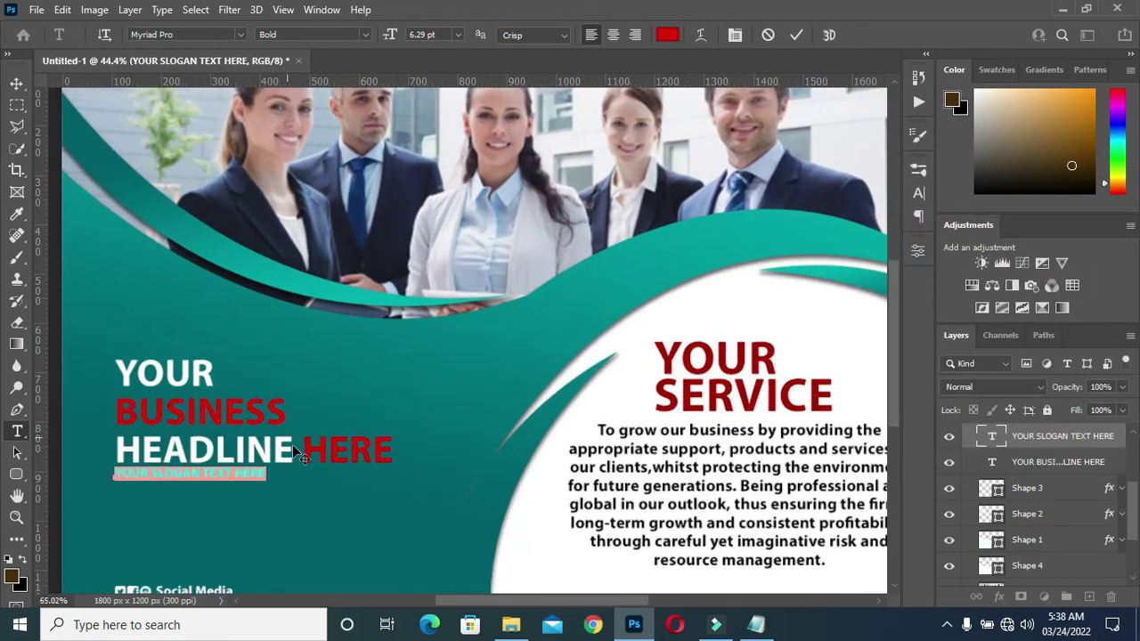
pyautogui.click(796, 35)
# Delete the word "HERE" from the headline so it reads "YOUR BUSINESS HEADLINE".
pyautogui.moveTo(303, 447); pyautogui.dragTo(441, 449)
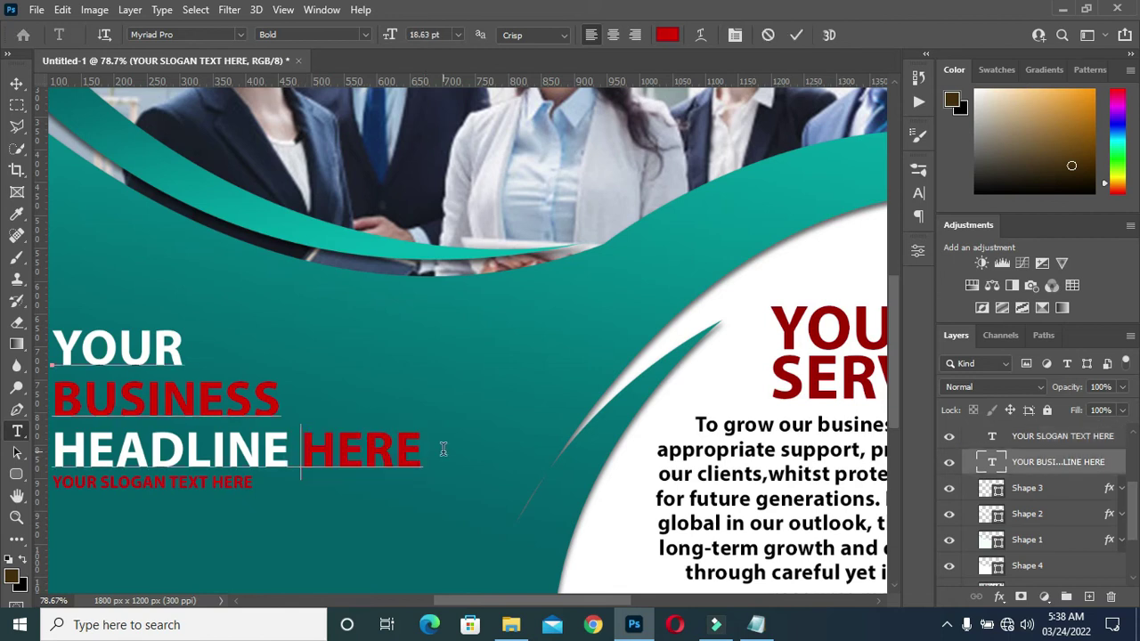
pyautogui.press('BackSpace')
pyautogui.click(796, 35)
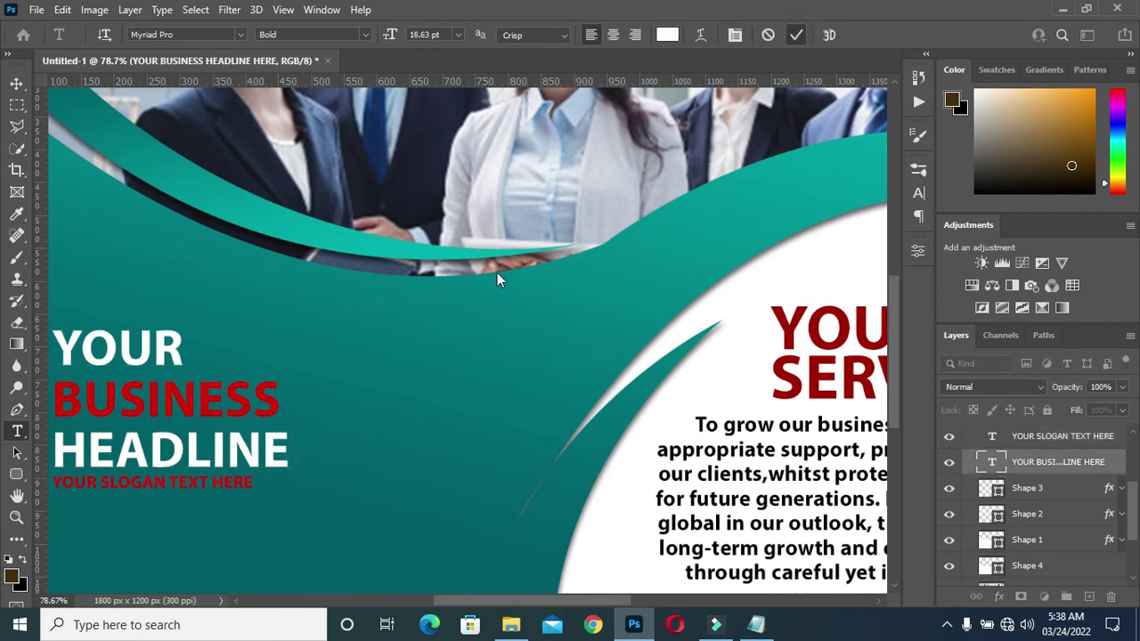
pyautogui.hotkey('ctrl', '0')
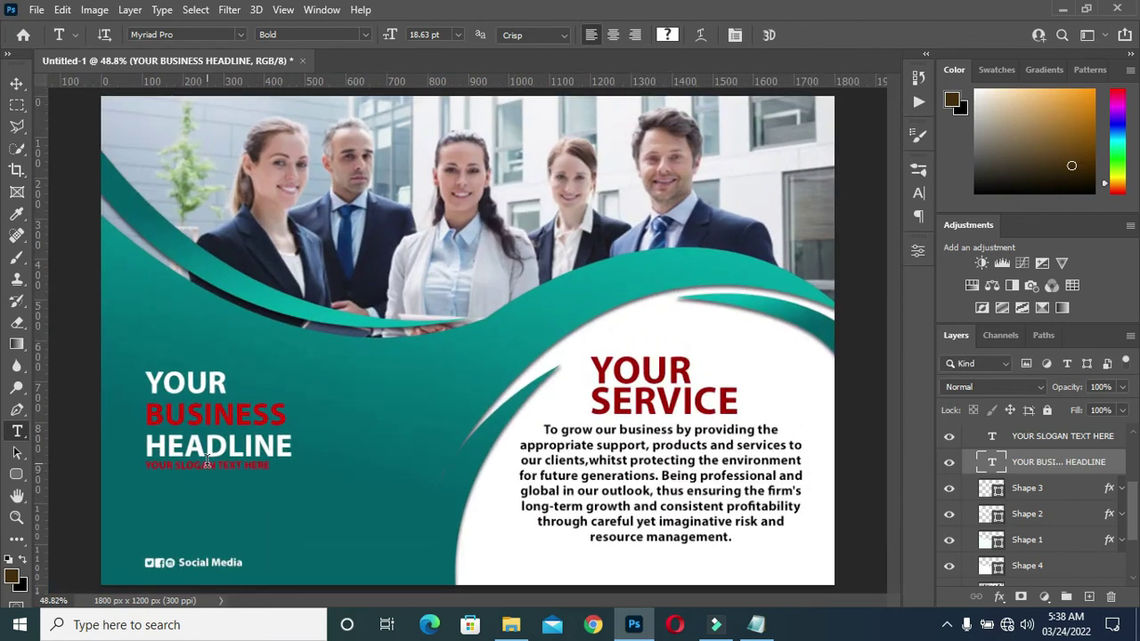
# Scale the headline text to 140.71% and set its line spacing to 20 pt.
pyautogui.click(16, 82)
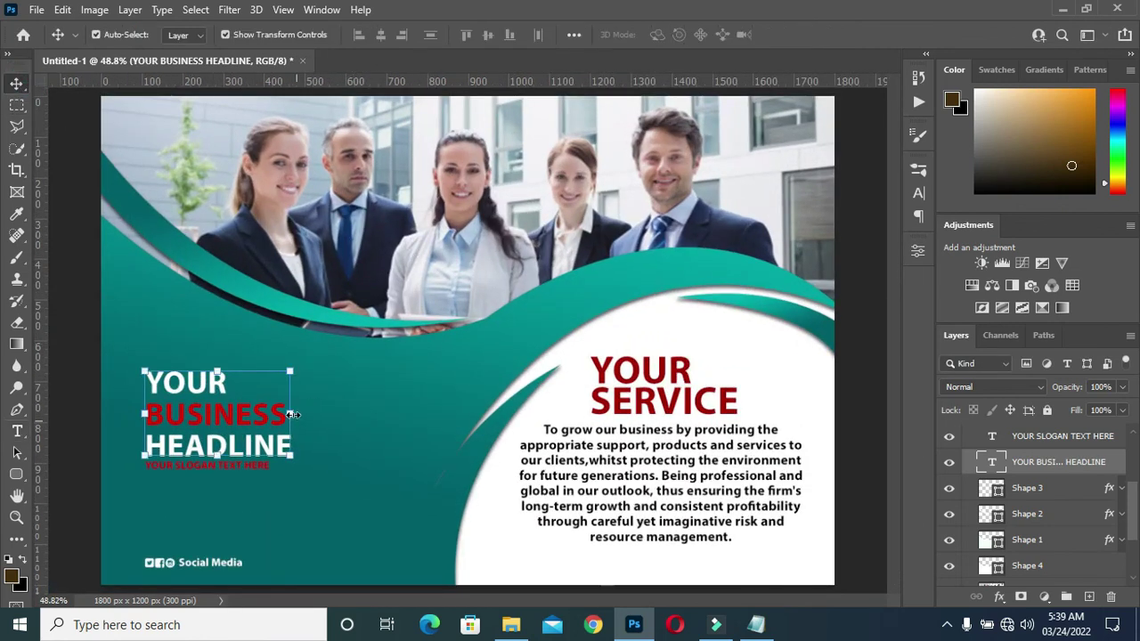
pyautogui.moveTo(293, 416); pyautogui.dragTo(353, 416)
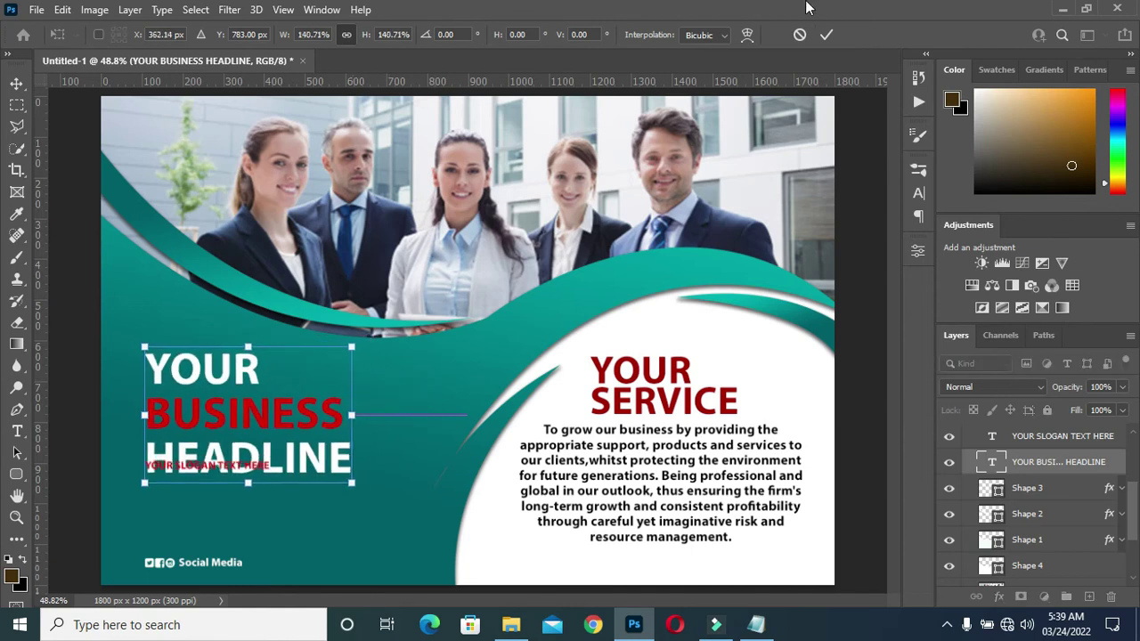
pyautogui.click(827, 33)
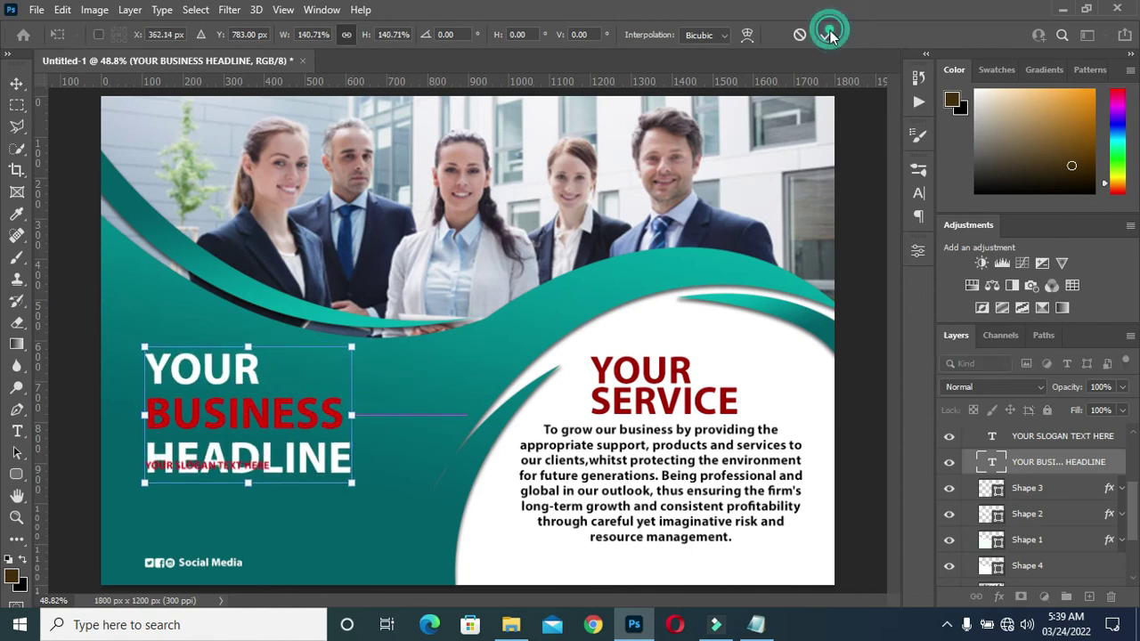
pyautogui.click(919, 195)
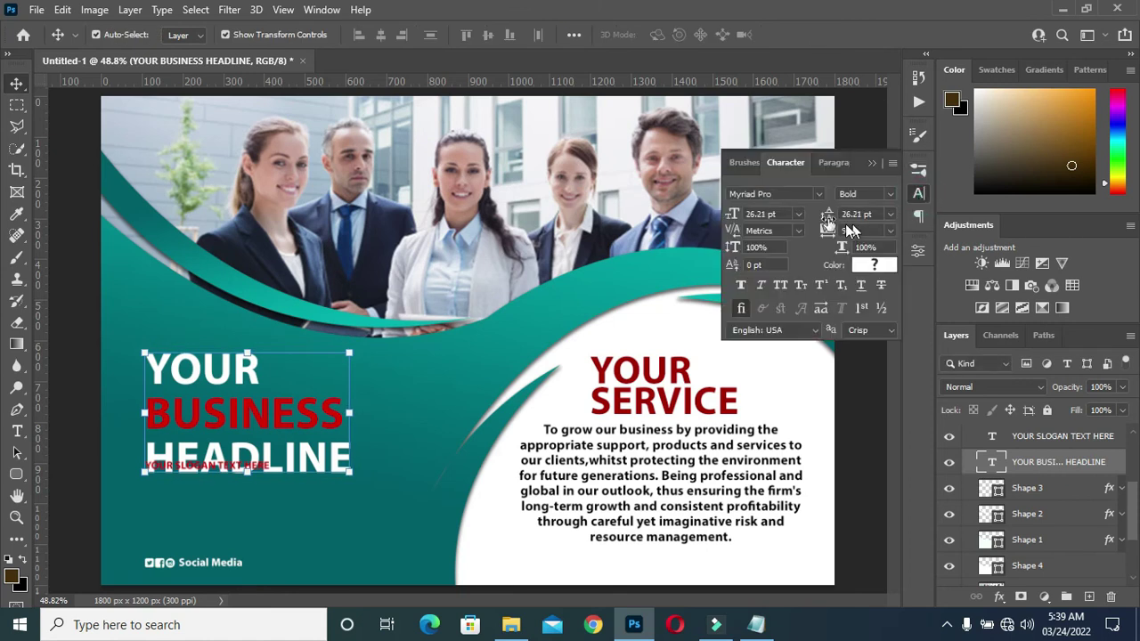
pyautogui.moveTo(827, 217); pyautogui.dragTo(820, 215)
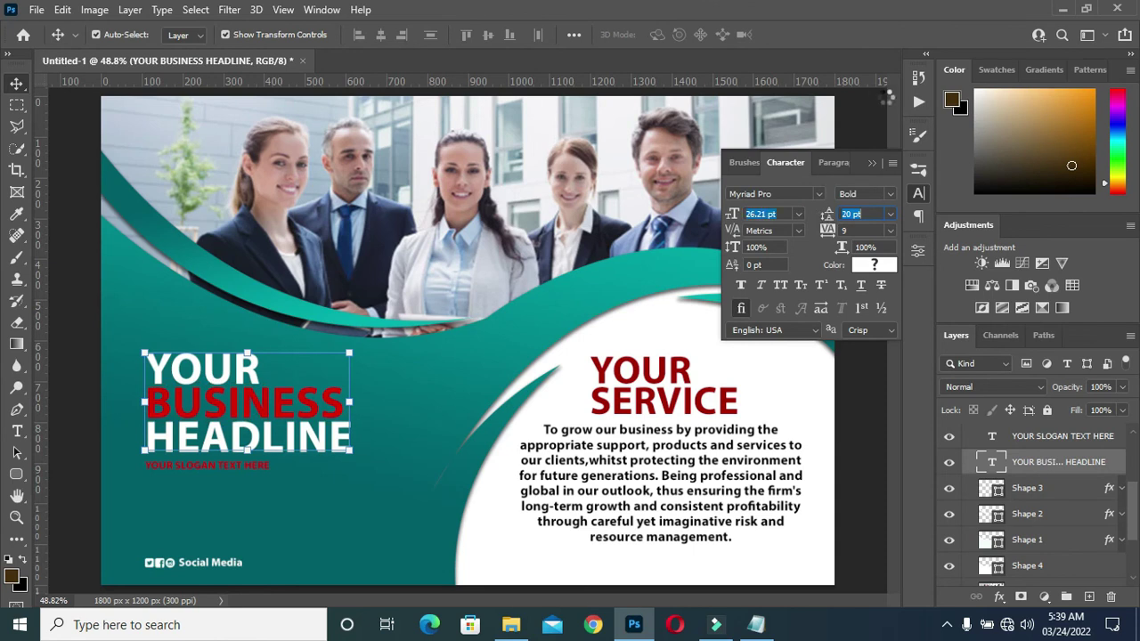
pyautogui.click(872, 162)
# Move the slogan line up so it sits directly beneath the word "HEADLINE".
pyautogui.scroll(2, 175, 494)
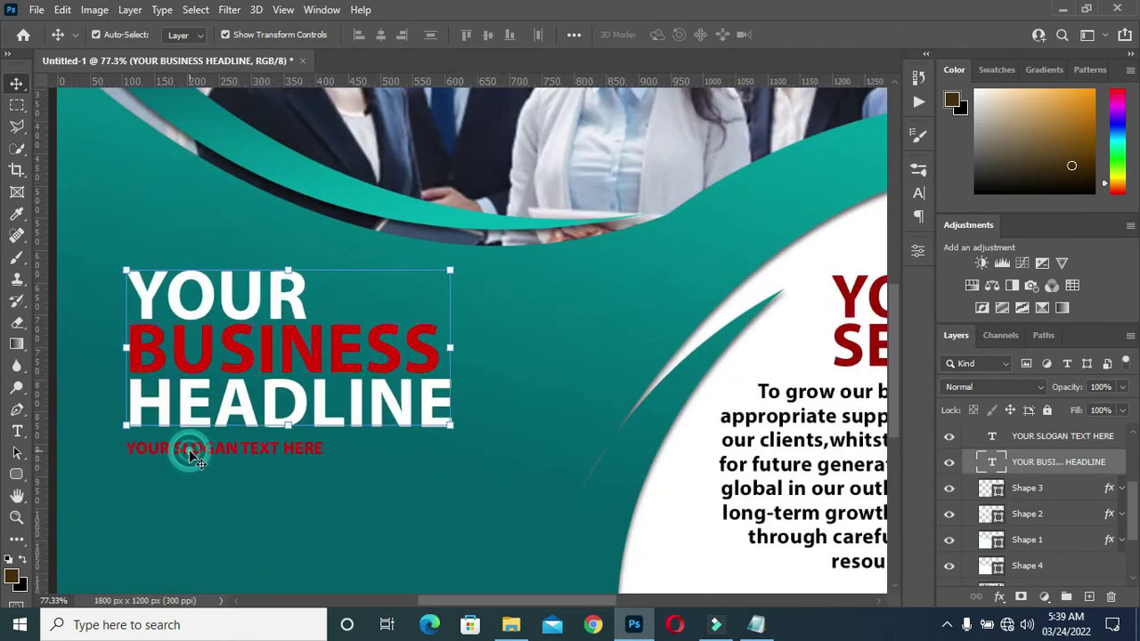
pyautogui.click(190, 454)
pyautogui.moveTo(190, 454); pyautogui.dragTo(189, 450)
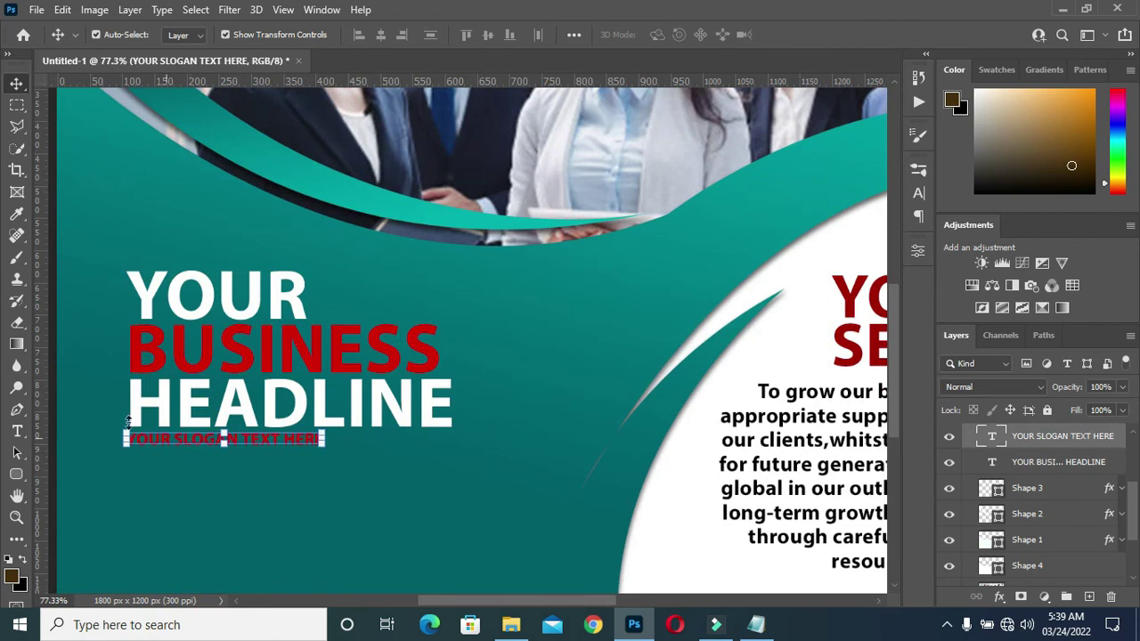
pyautogui.scroll(-3, 98, 407)
pyautogui.click(71, 428)
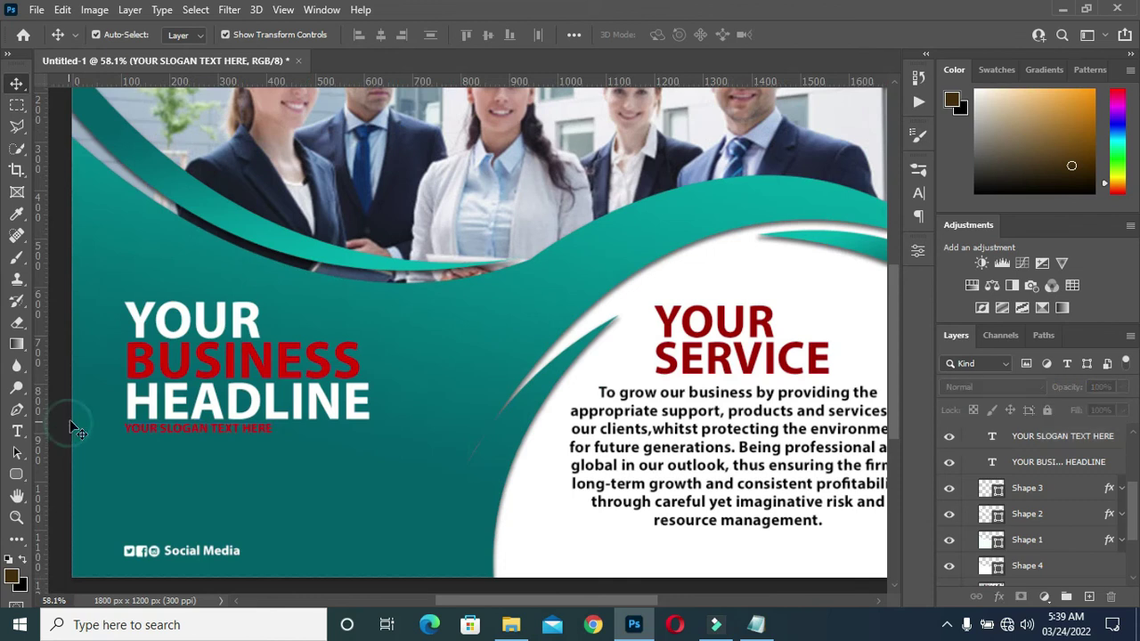
# Enlarge the red slogan line under the headline to 118.99% and apply the transform.
pyautogui.scroll(-2, 339, 354)
pyautogui.scroll(-1, 338, 354)
pyautogui.scroll(2, 254, 463)
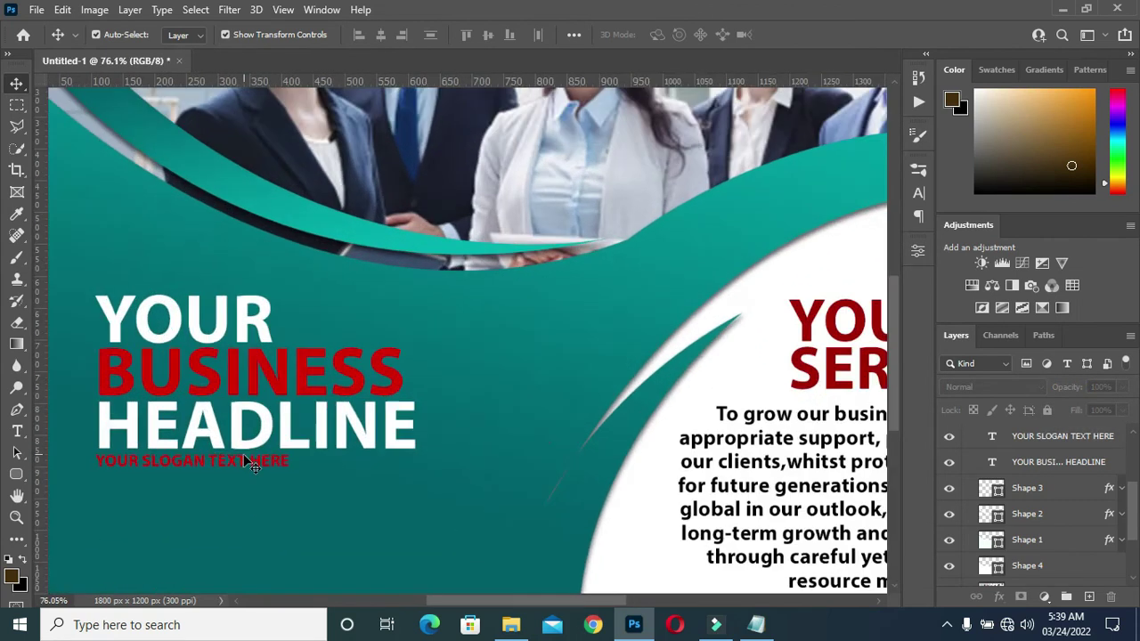
pyautogui.click(253, 468)
pyautogui.moveTo(290, 468); pyautogui.dragTo(329, 495)
pyautogui.click(826, 36)
pyautogui.scroll(-5, 623, 179)
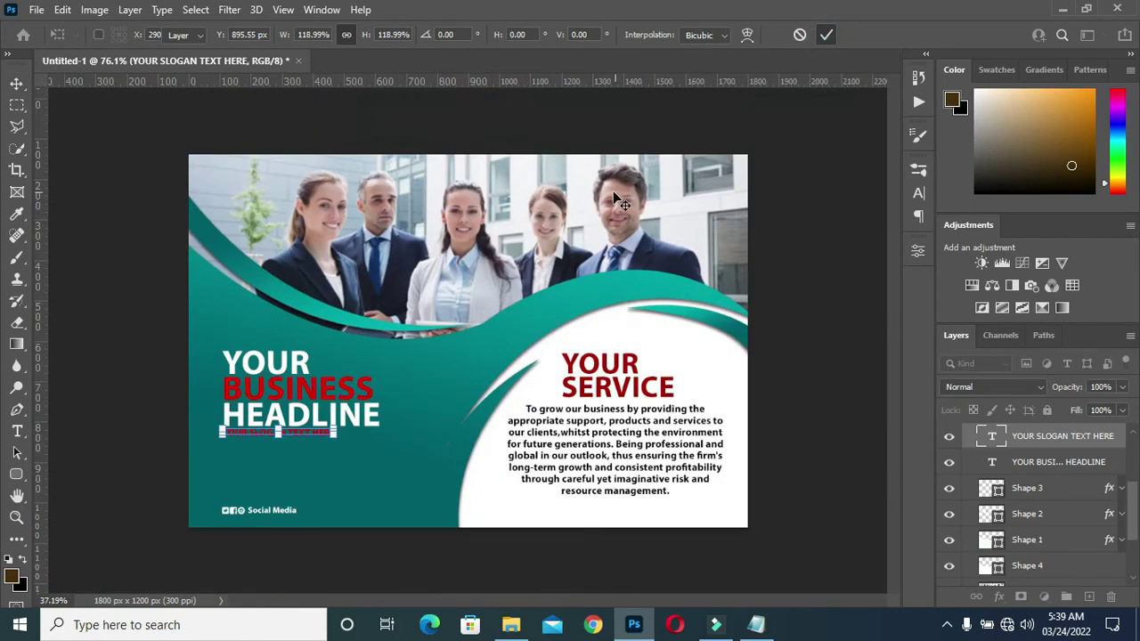
pyautogui.click(779, 323)
pyautogui.scroll(1, 273, 463)
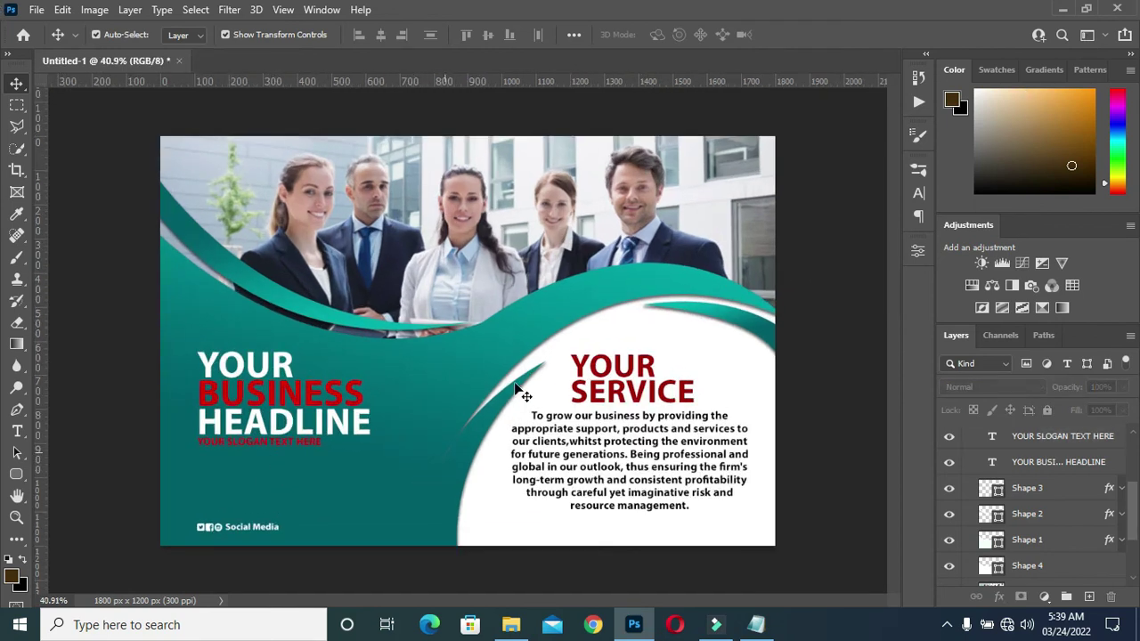
# Draw a closed triangle about 330 × 327 px with the Pen tool over the photo's upper-right corner, above the Shape 4 layer.
pyautogui.scroll(-1, 608, 322)
pyautogui.scroll(1, 611, 322)
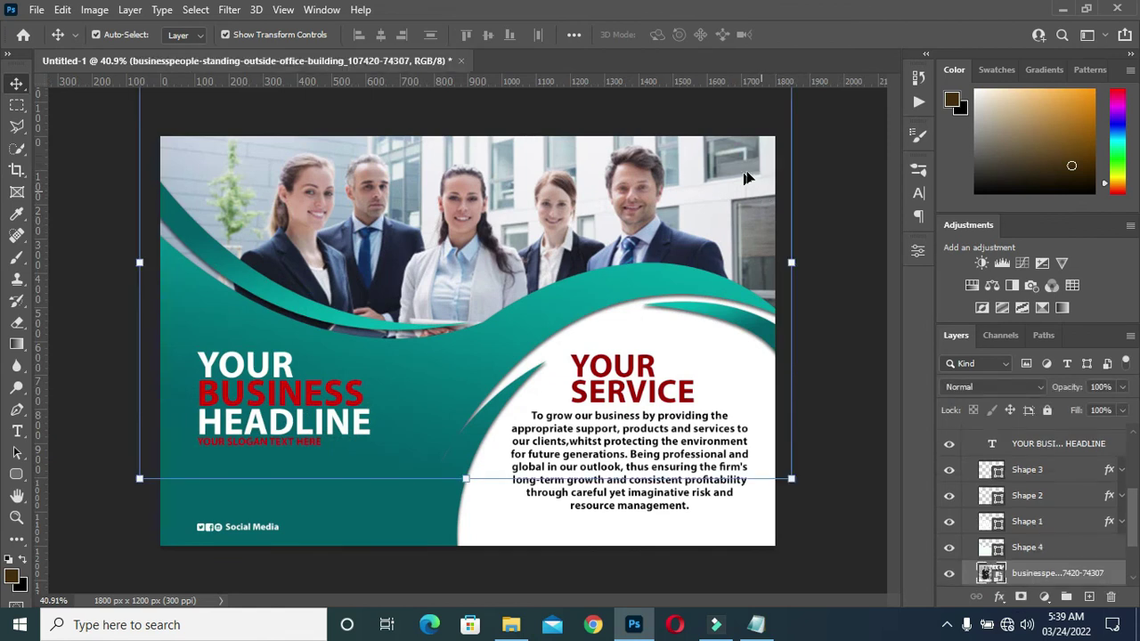
pyautogui.click(1027, 547)
pyautogui.press('u')
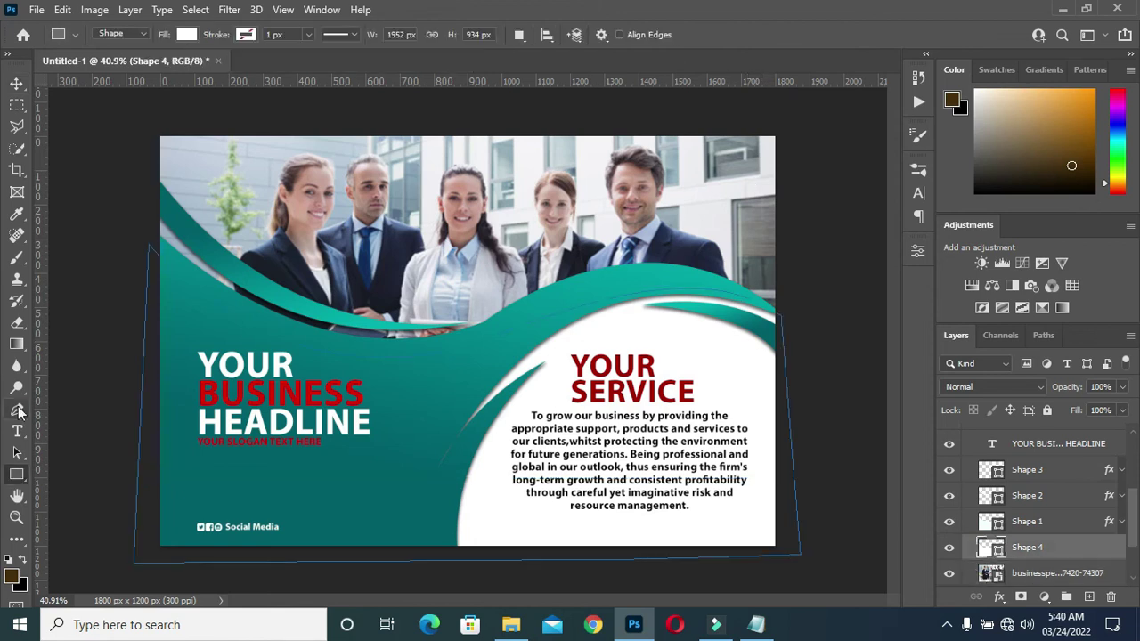
pyautogui.click(17, 410)
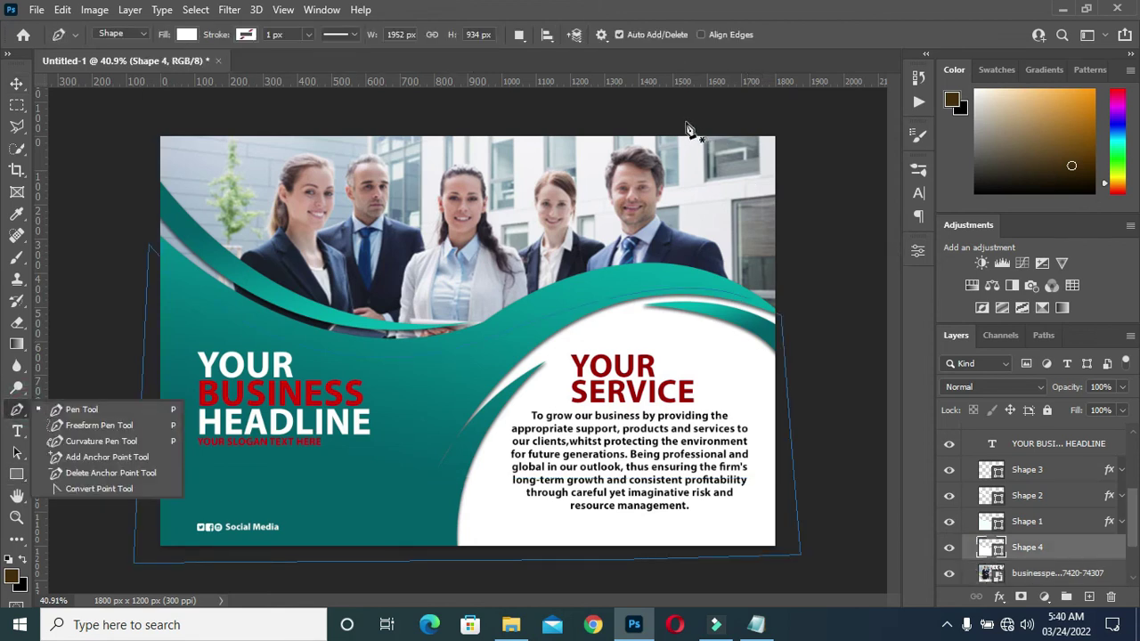
pyautogui.click(82, 410)
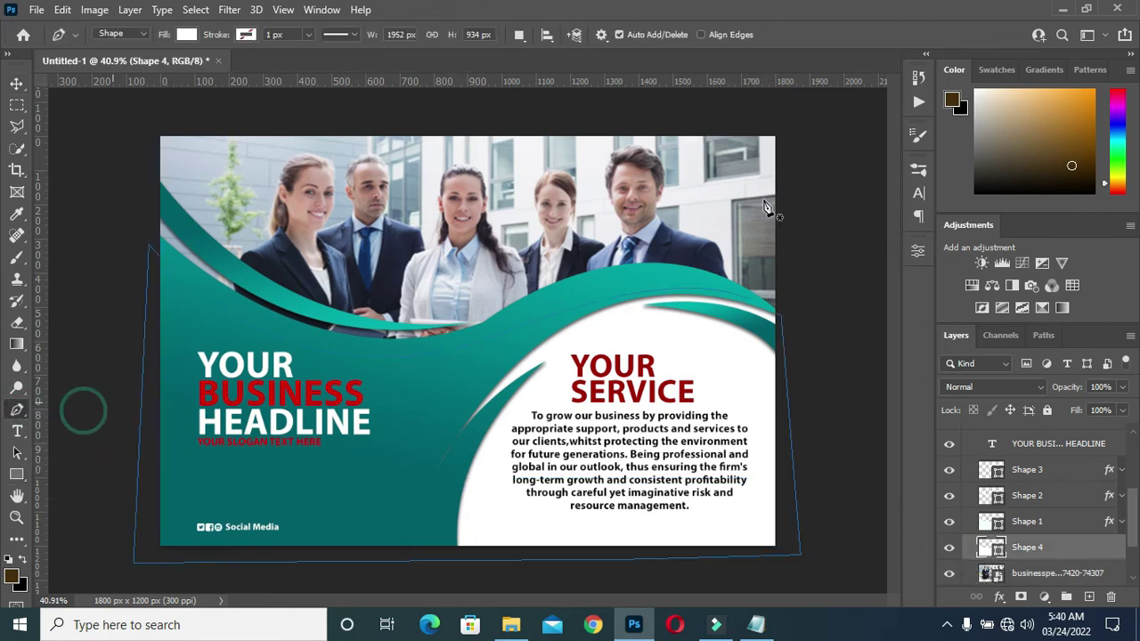
pyautogui.click(683, 126)
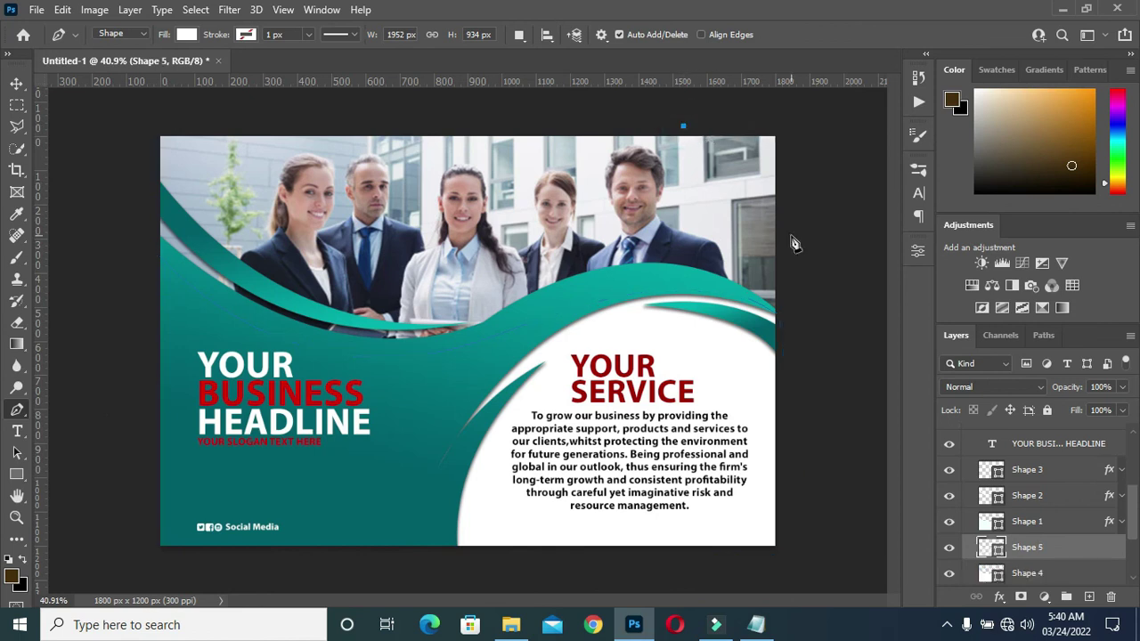
pyautogui.click(790, 237)
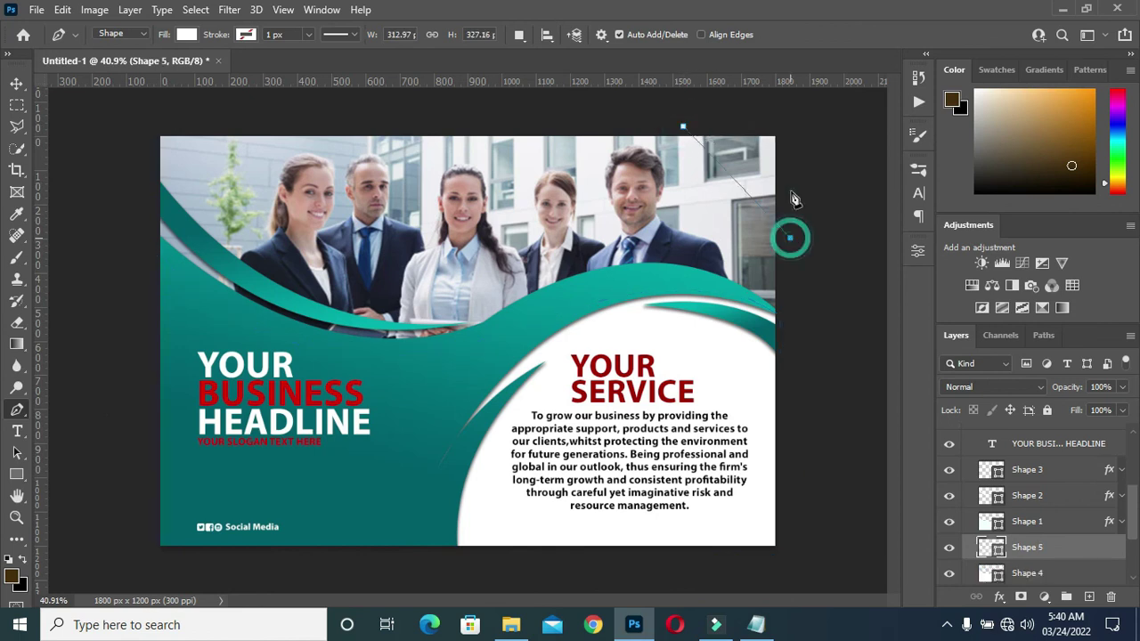
pyautogui.click(795, 128)
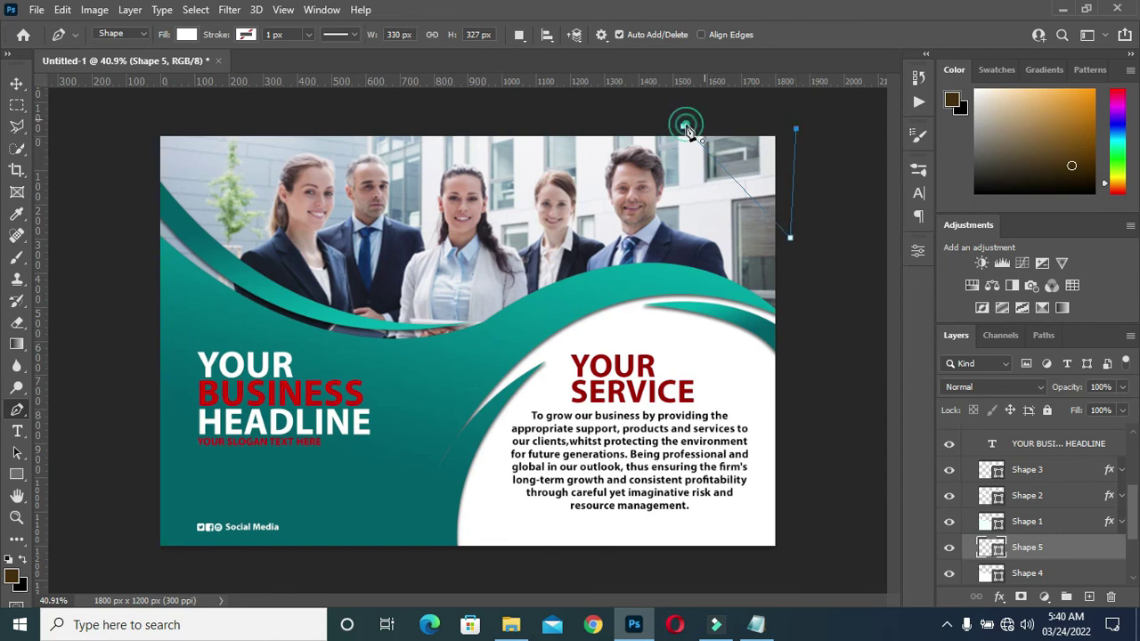
pyautogui.click(684, 126)
# Fill the corner triangle with dark teal #005f6b sampled from the flyer's lower teal area.
pyautogui.click(998, 552)
pyautogui.doubleClick(998, 553)
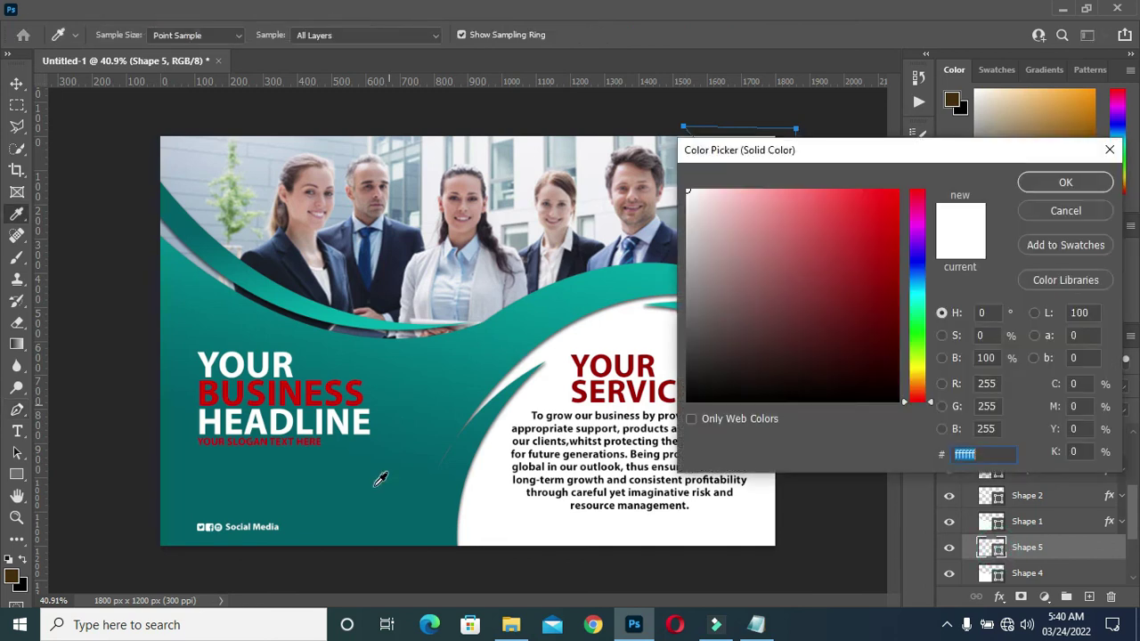
pyautogui.click(402, 474)
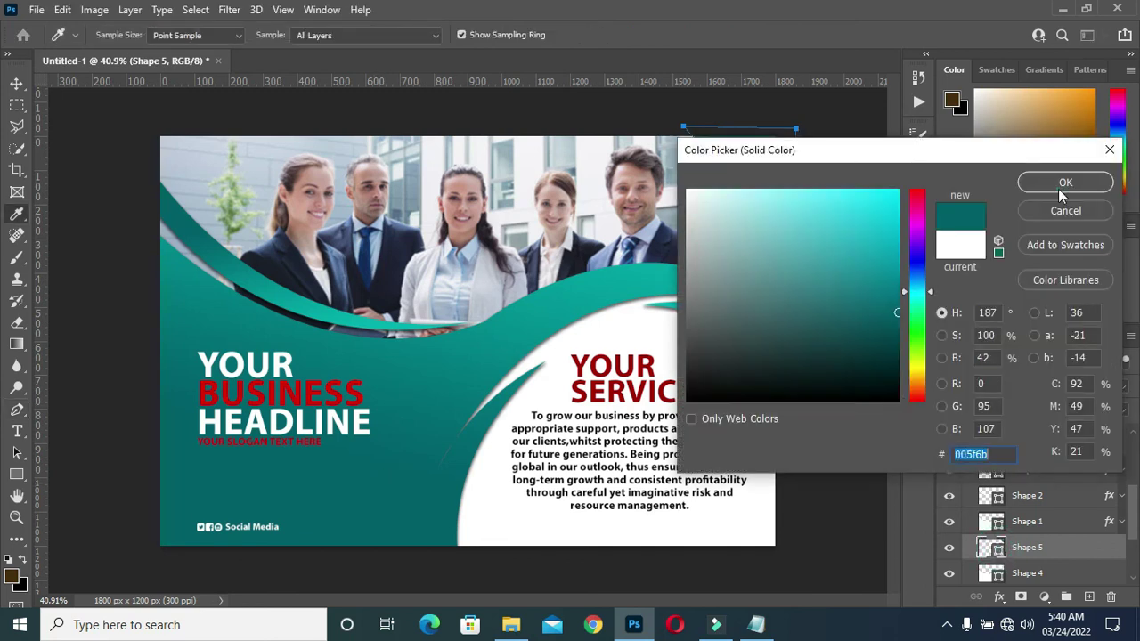
pyautogui.click(1059, 185)
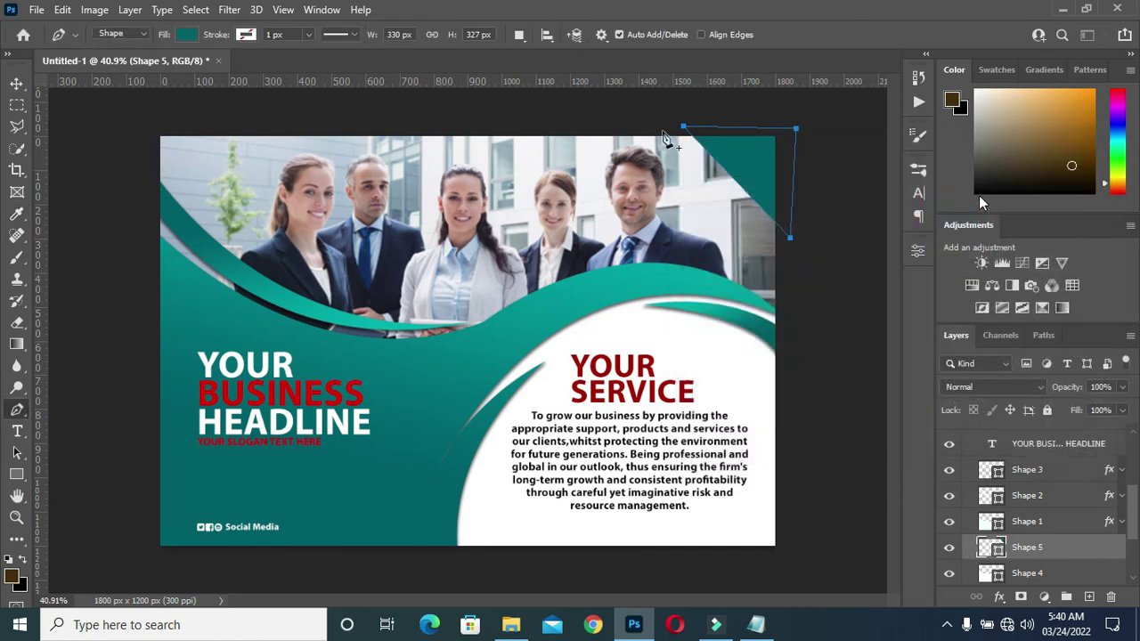
pyautogui.click(16, 83)
pyautogui.click(847, 237)
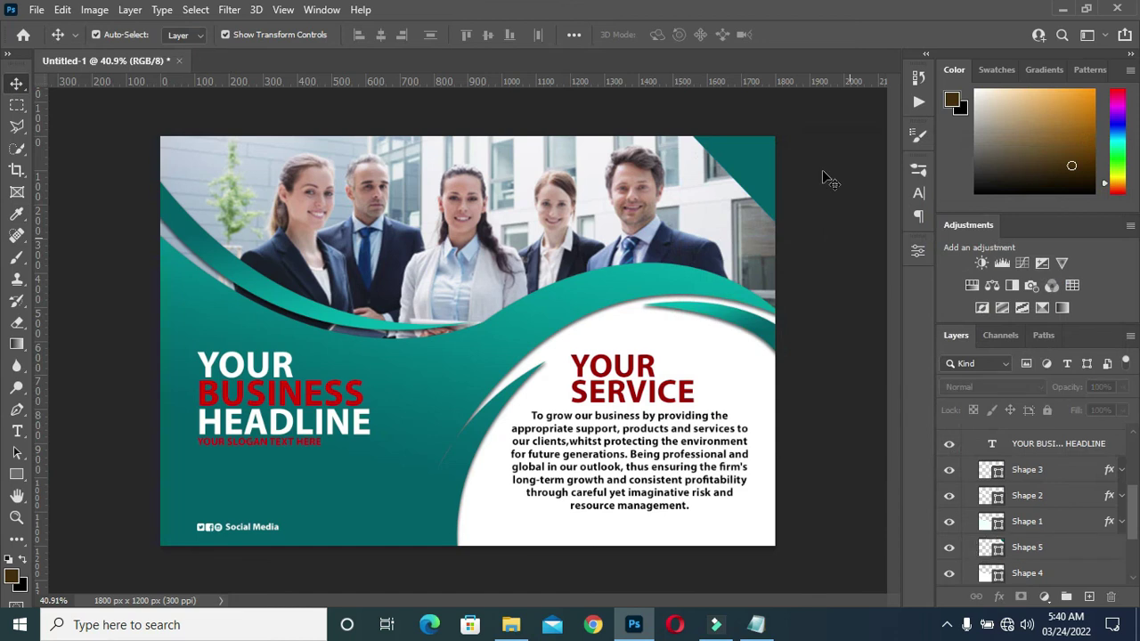
pyautogui.hotkey('ctrl', '0')
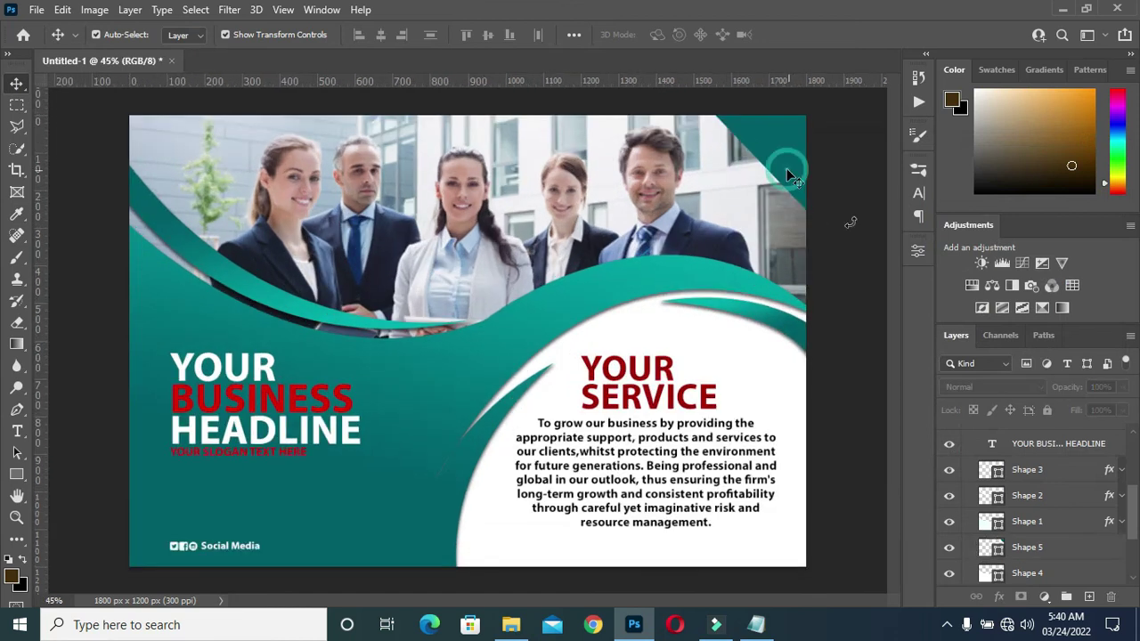
# Add a Drop Shadow to the corner triangle with a distance of 3 px, a spread of 3% and a size of 6 px.
pyautogui.click(786, 168)
pyautogui.click(998, 597)
pyautogui.press('Escape')
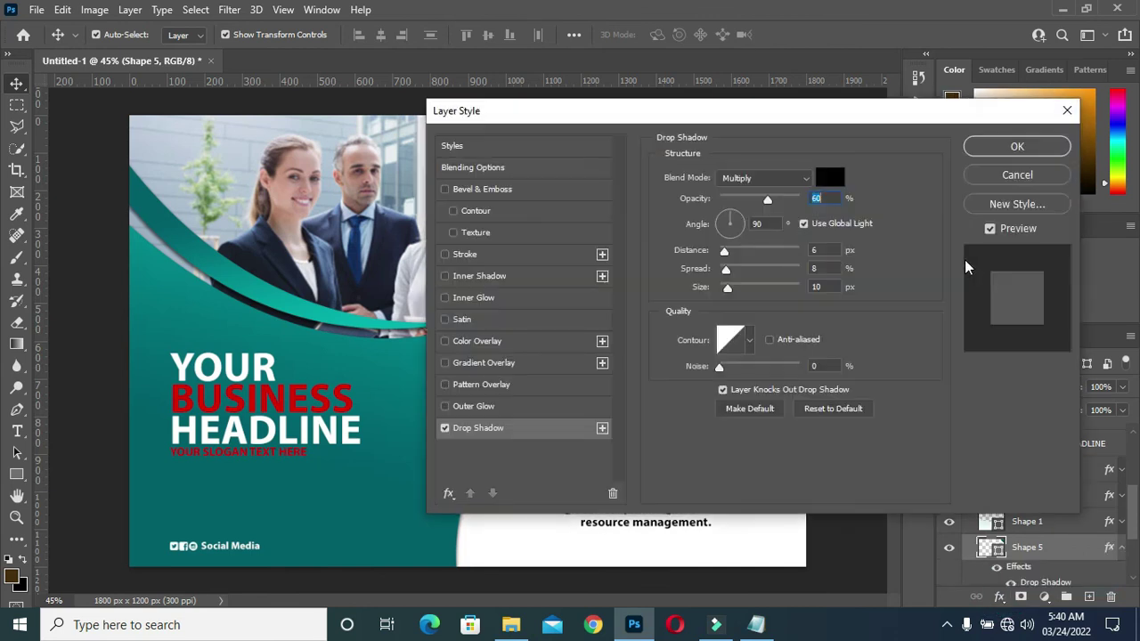
pyautogui.moveTo(1047, 135); pyautogui.dragTo(1121, 205)
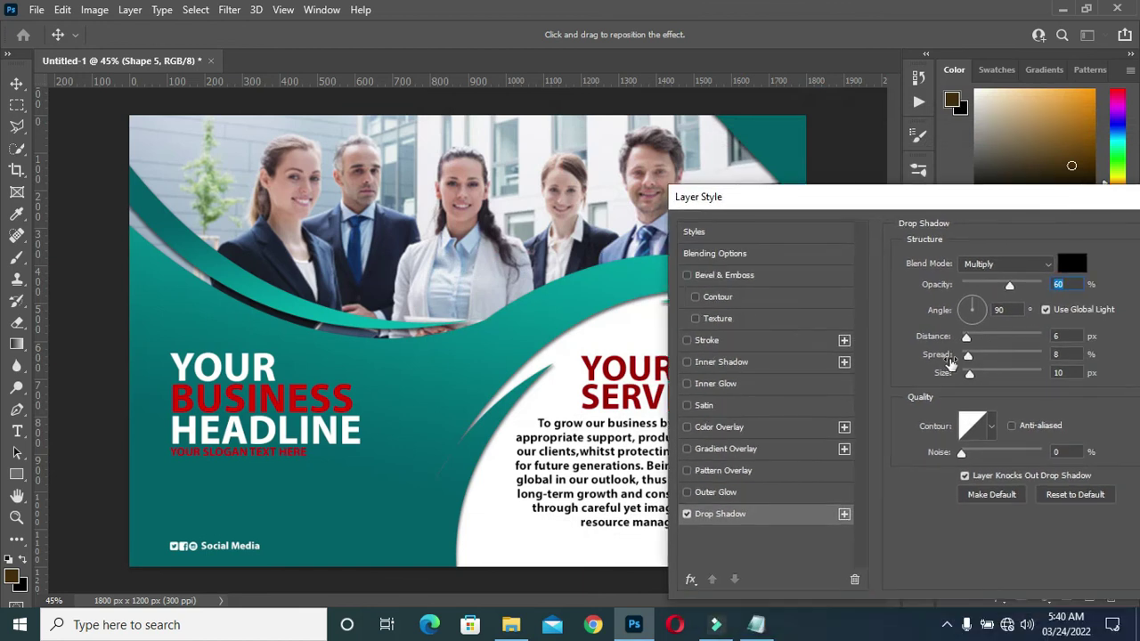
pyautogui.moveTo(968, 355); pyautogui.dragTo(965, 355)
pyautogui.moveTo(967, 337); pyautogui.dragTo(965, 340)
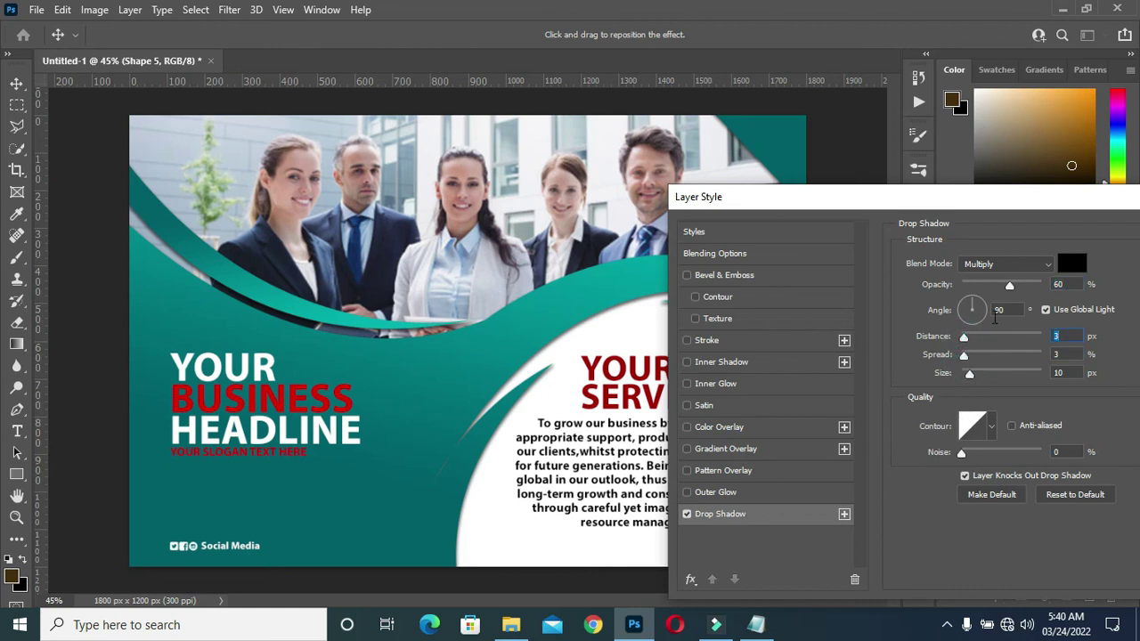
pyautogui.moveTo(969, 375); pyautogui.dragTo(970, 375)
pyautogui.moveTo(923, 203); pyautogui.dragTo(723, 262)
pyautogui.moveTo(805, 437); pyautogui.dragTo(804, 438)
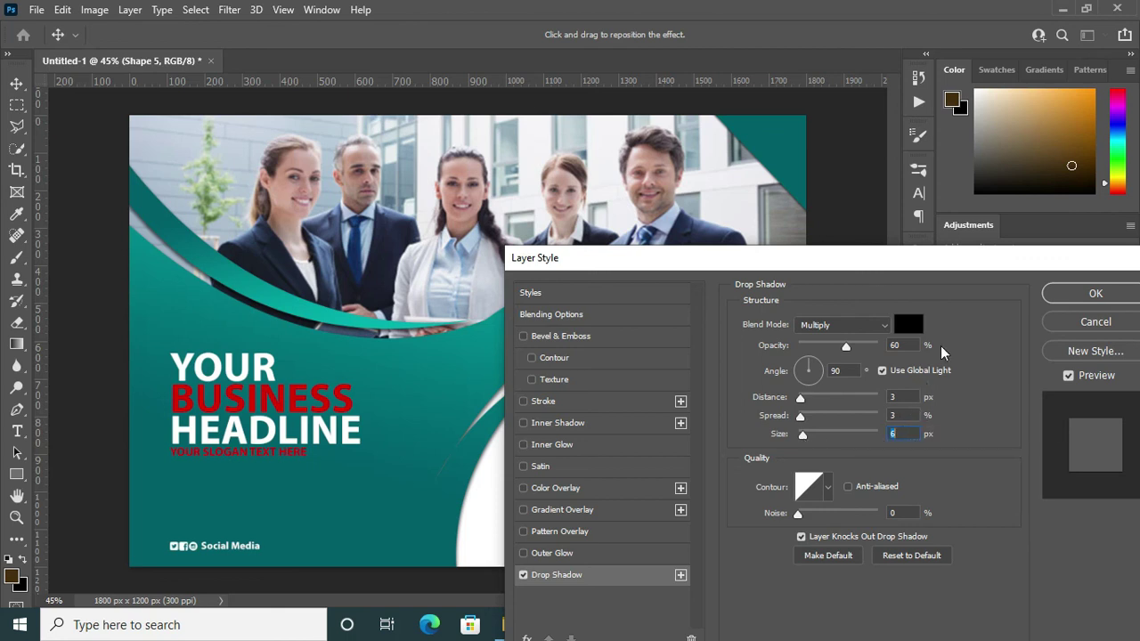
pyautogui.moveTo(972, 272); pyautogui.dragTo(828, 160)
pyautogui.click(946, 184)
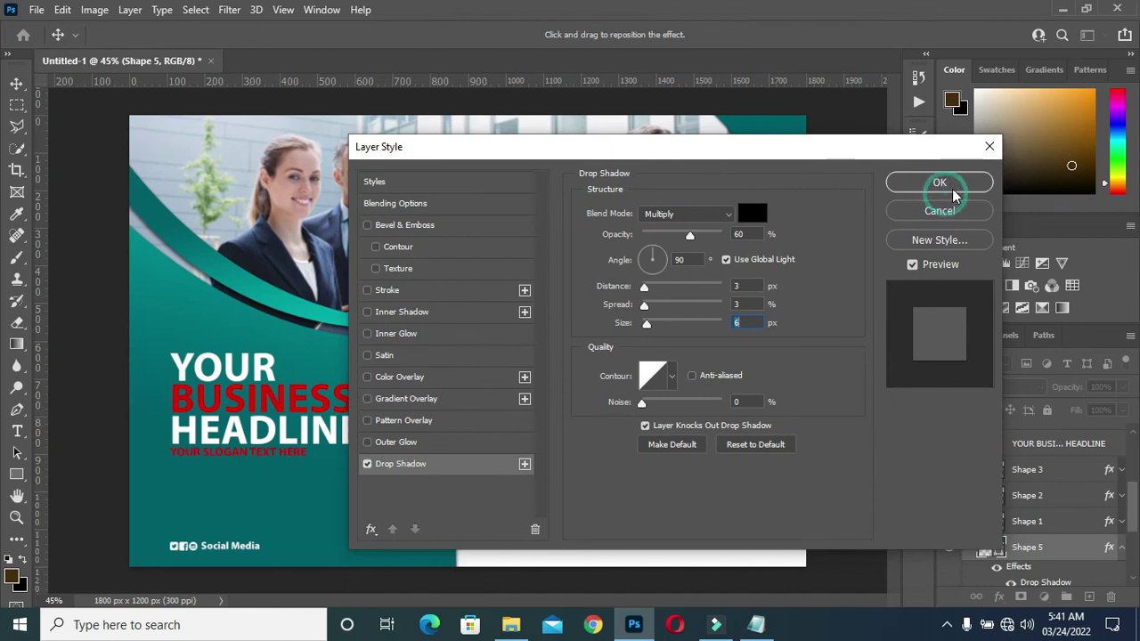
pyautogui.scroll(-2, 846, 241)
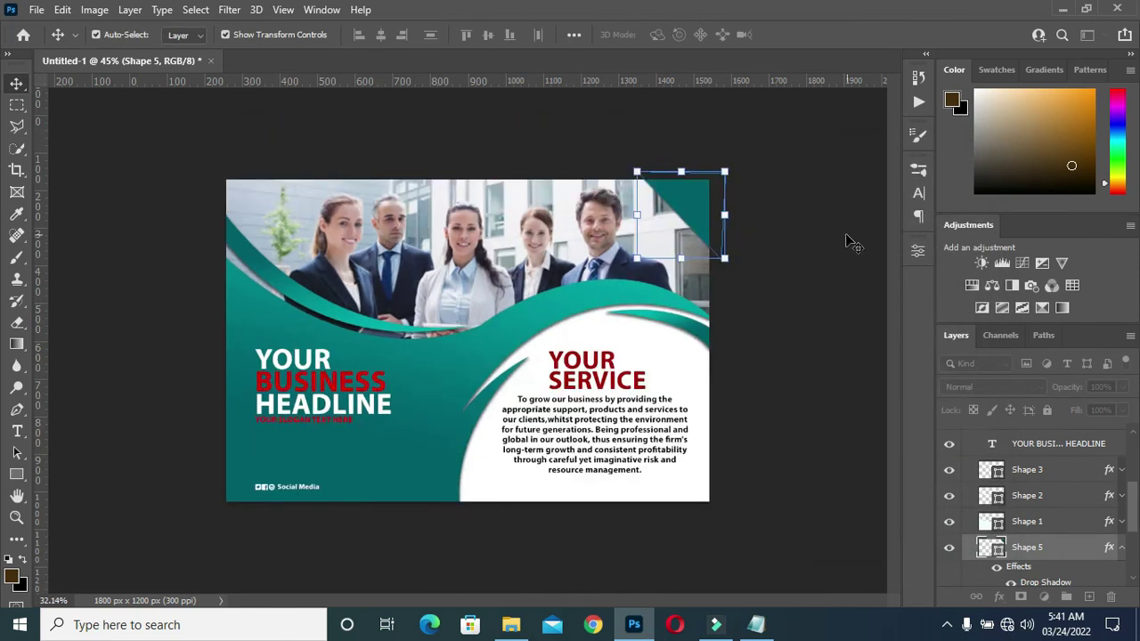
pyautogui.click(835, 254)
pyautogui.scroll(1, 677, 231)
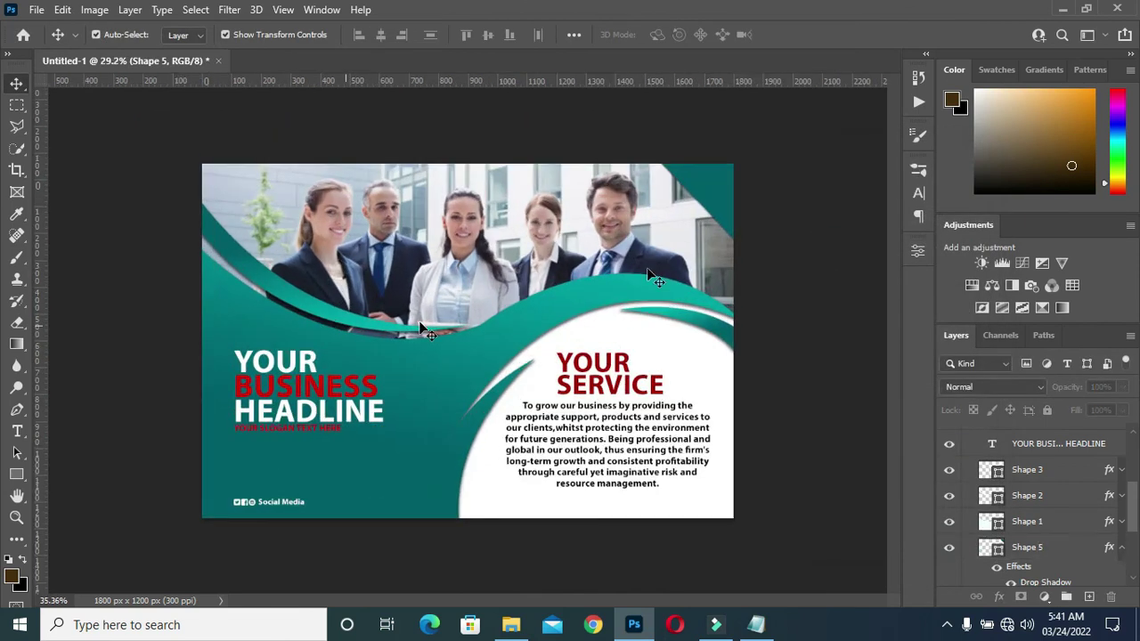
# Duplicate the Shape 5 corner triangle and place the copy below the Flyer 1 group, directly above the Background layer.
pyautogui.click(715, 191)
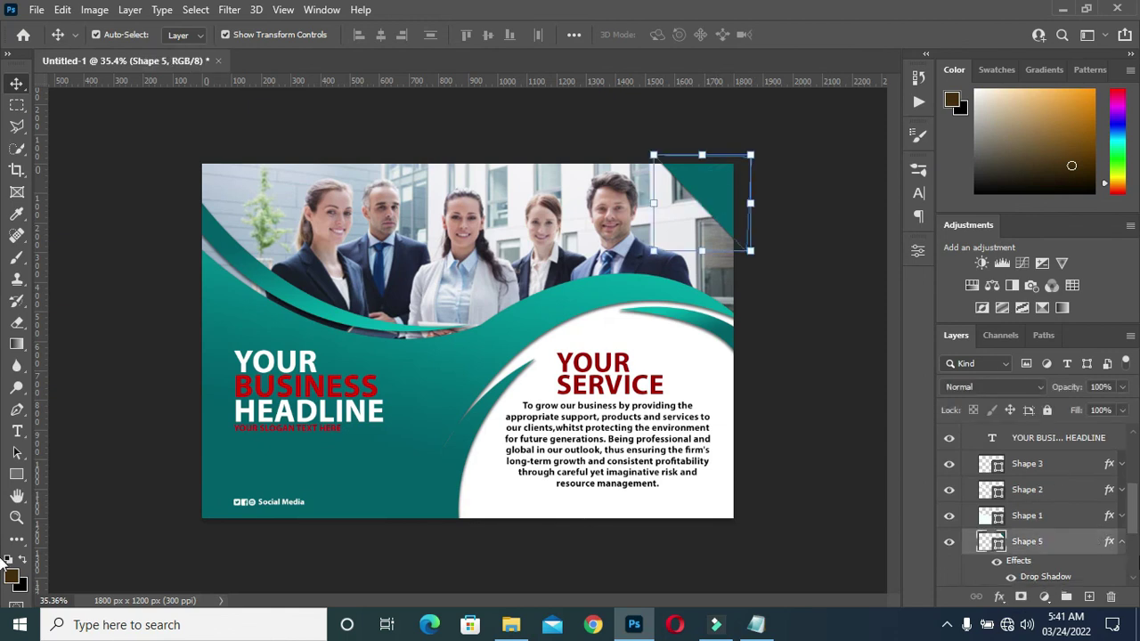
pyautogui.click(1123, 542)
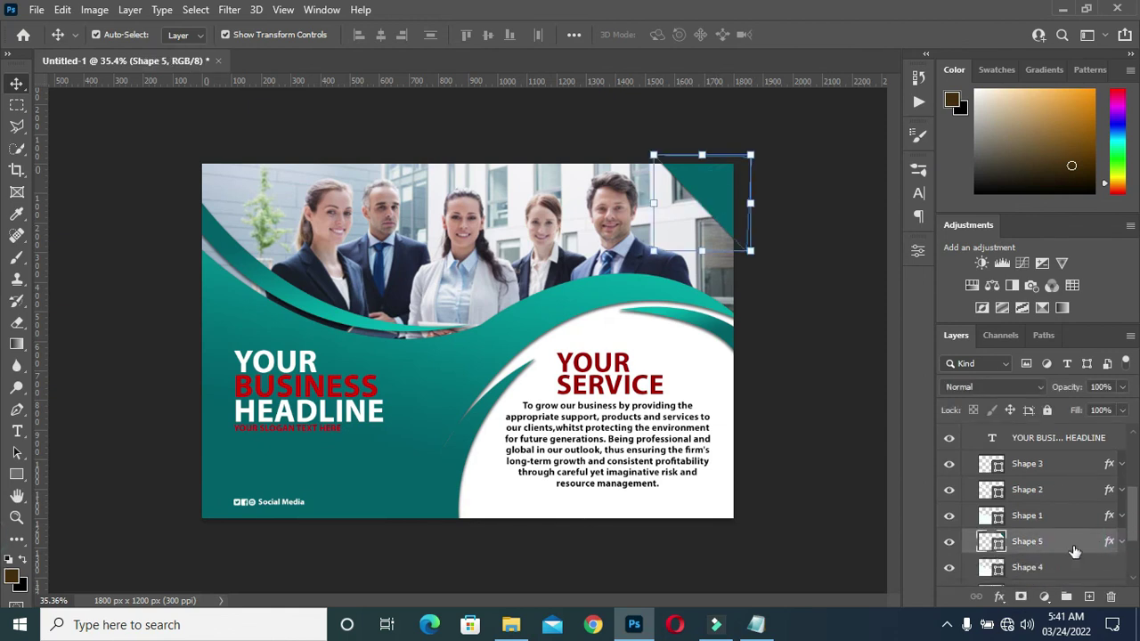
pyautogui.moveTo(1072, 546); pyautogui.dragTo(1089, 596)
pyautogui.scroll(-2, 1058, 511)
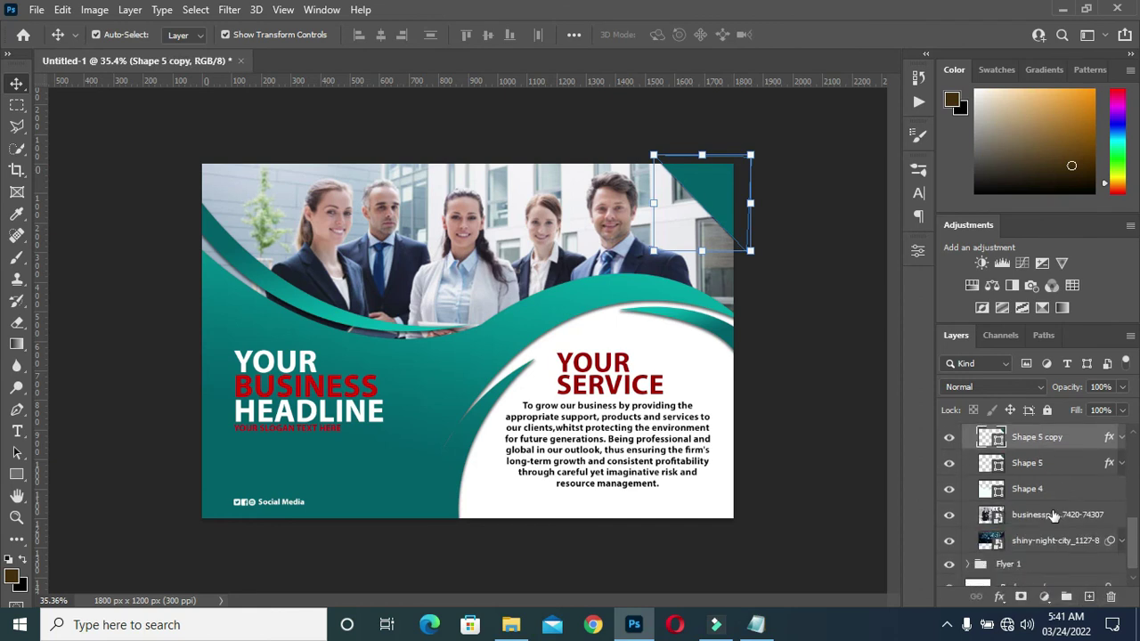
pyautogui.moveTo(1038, 438); pyautogui.dragTo(1015, 571)
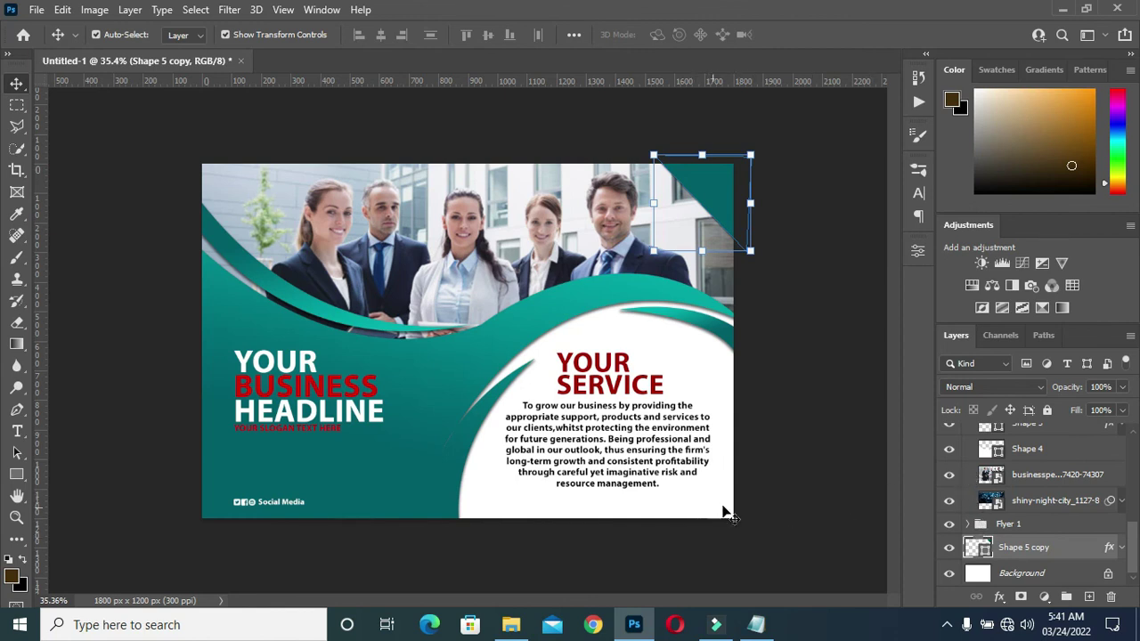
# Select the Flyer 2 layer group and collapse it.
pyautogui.scroll(1, 1098, 510)
pyautogui.click(1053, 523)
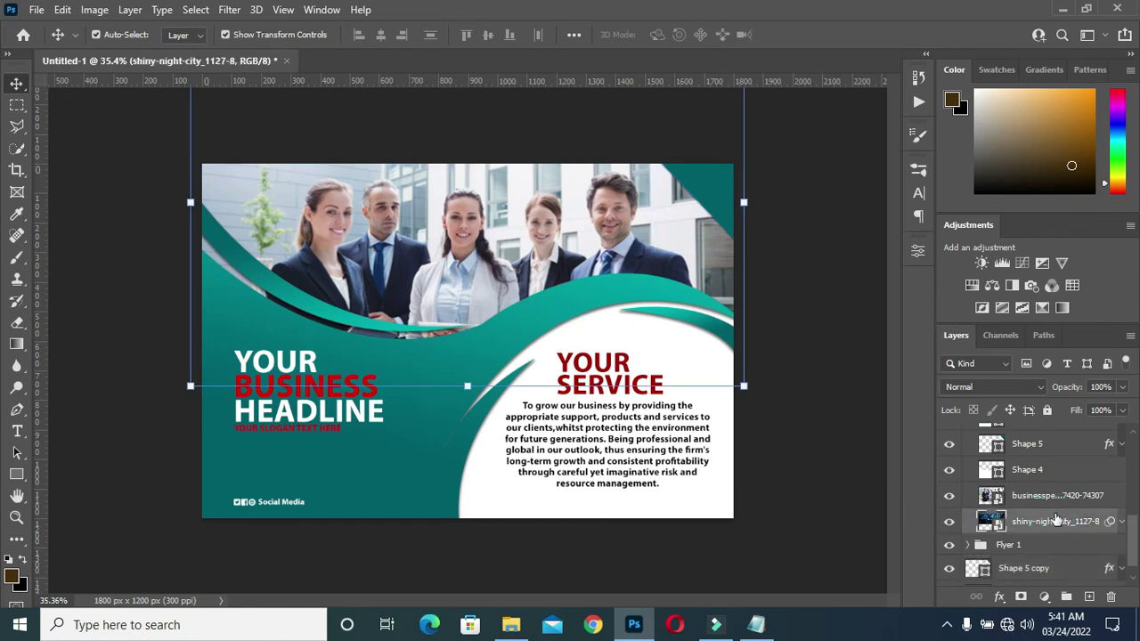
pyautogui.scroll(1, 1054, 519)
pyautogui.scroll(-1, 1054, 519)
pyautogui.scroll(12, 1051, 517)
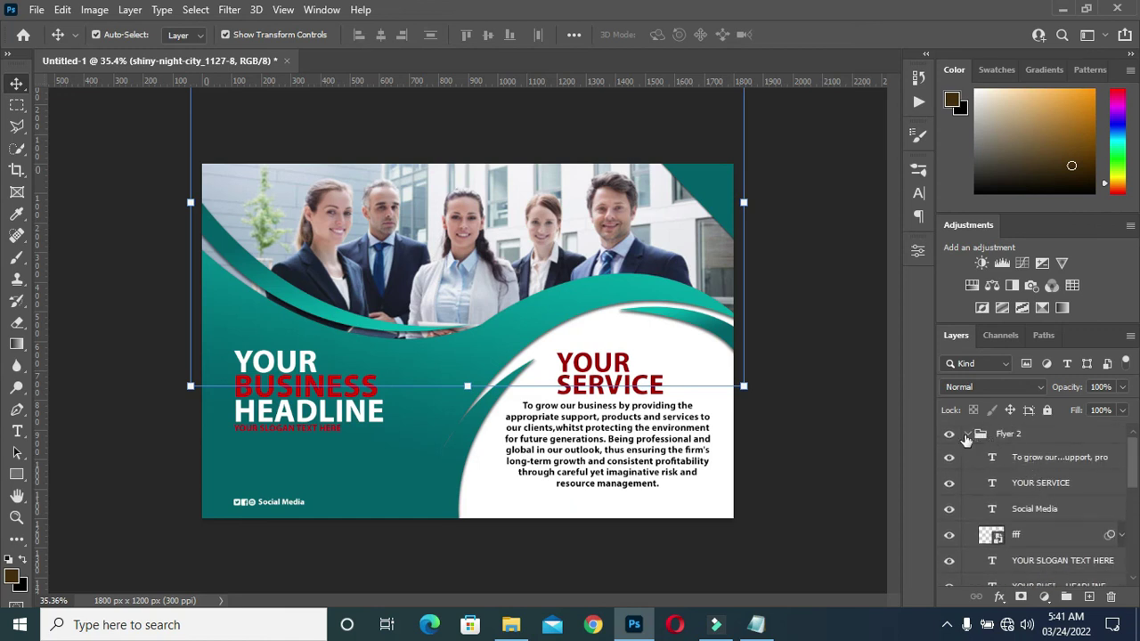
pyautogui.click(977, 434)
pyautogui.click(967, 434)
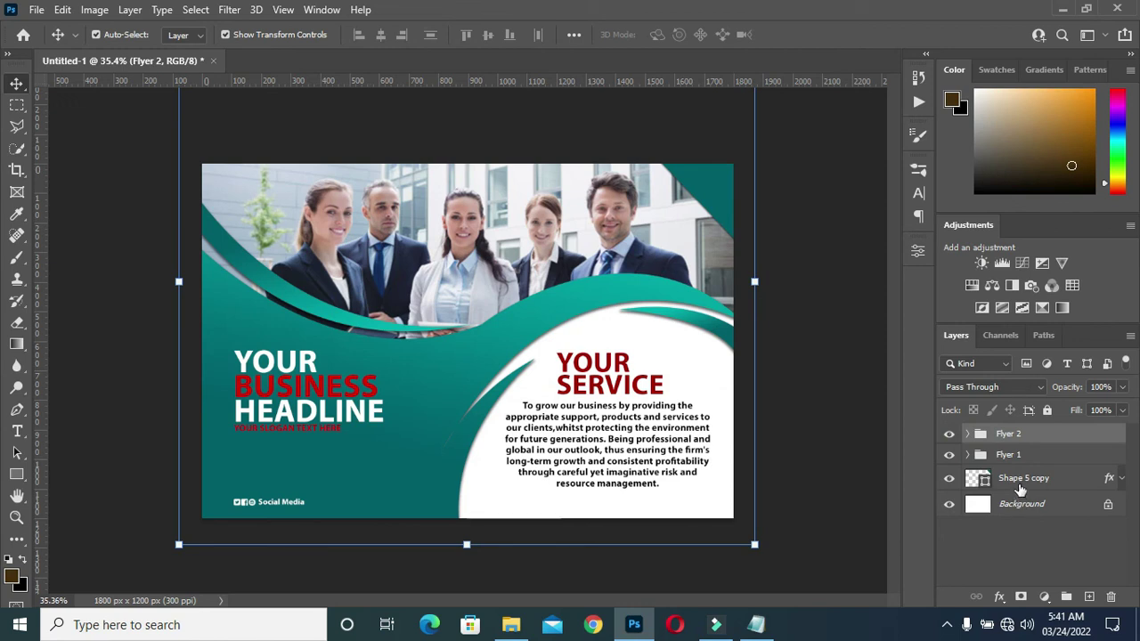
# Expand the Flyer 1 layer group, keeping the Flyer 2 group collapsed and no layer selected.
pyautogui.click(968, 455)
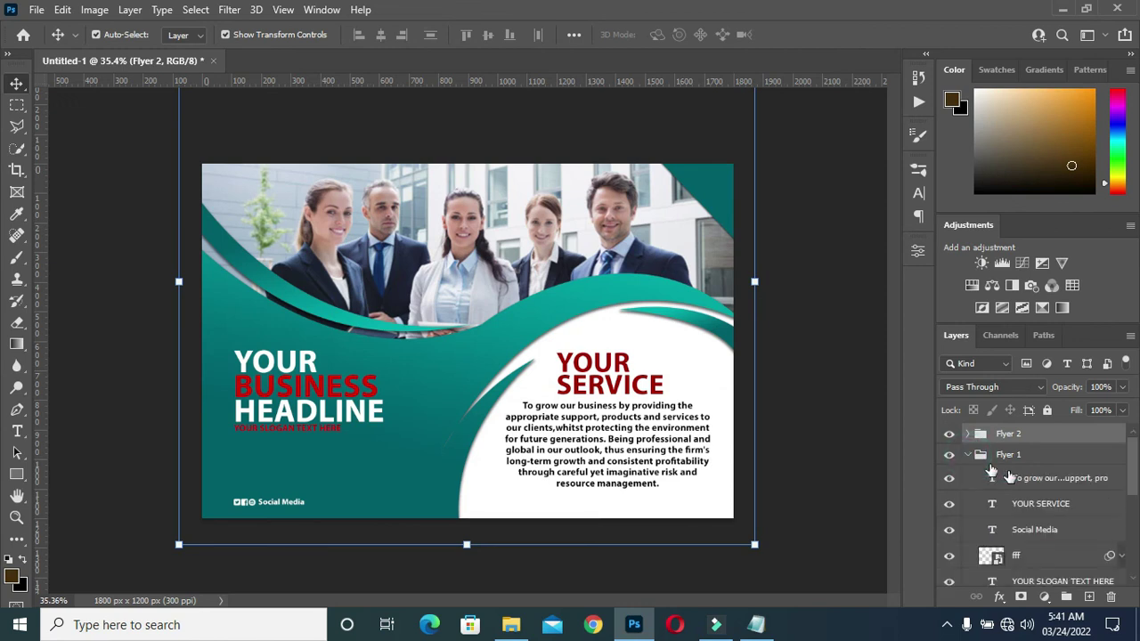
pyautogui.click(724, 514)
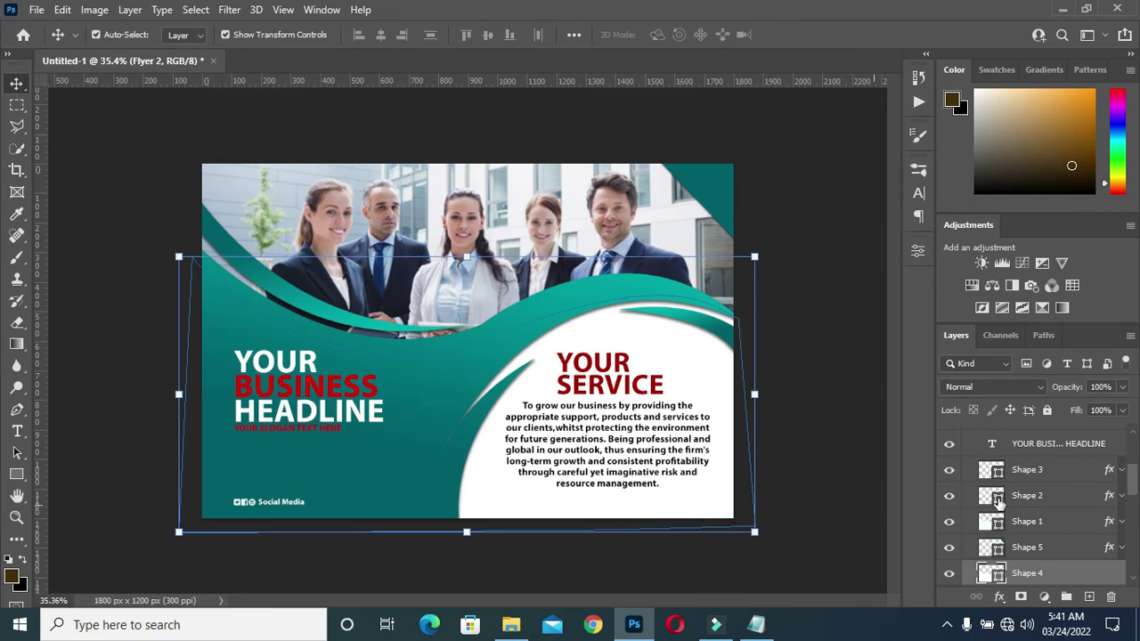
pyautogui.scroll(2, 1018, 503)
pyautogui.scroll(-4, 1022, 505)
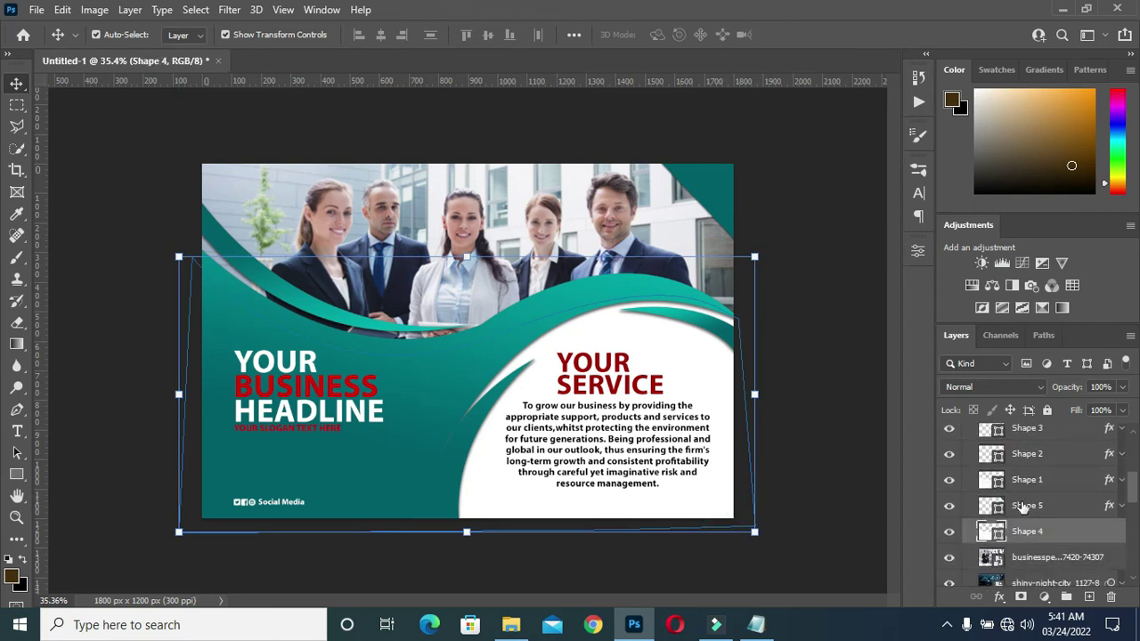
pyautogui.scroll(-1, 1022, 505)
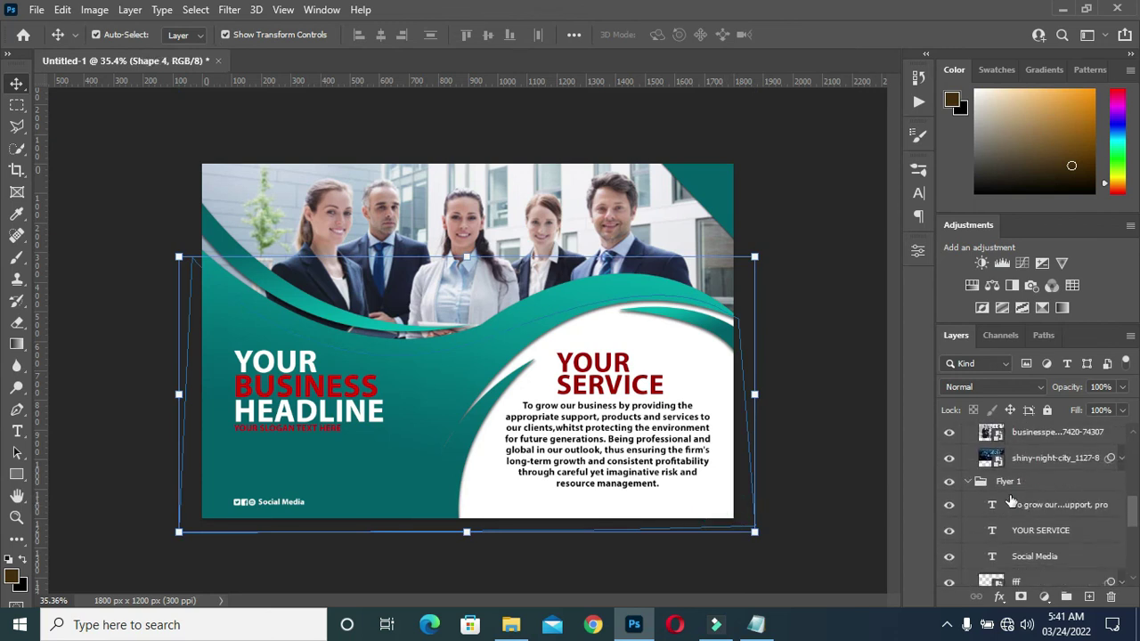
pyautogui.click(822, 356)
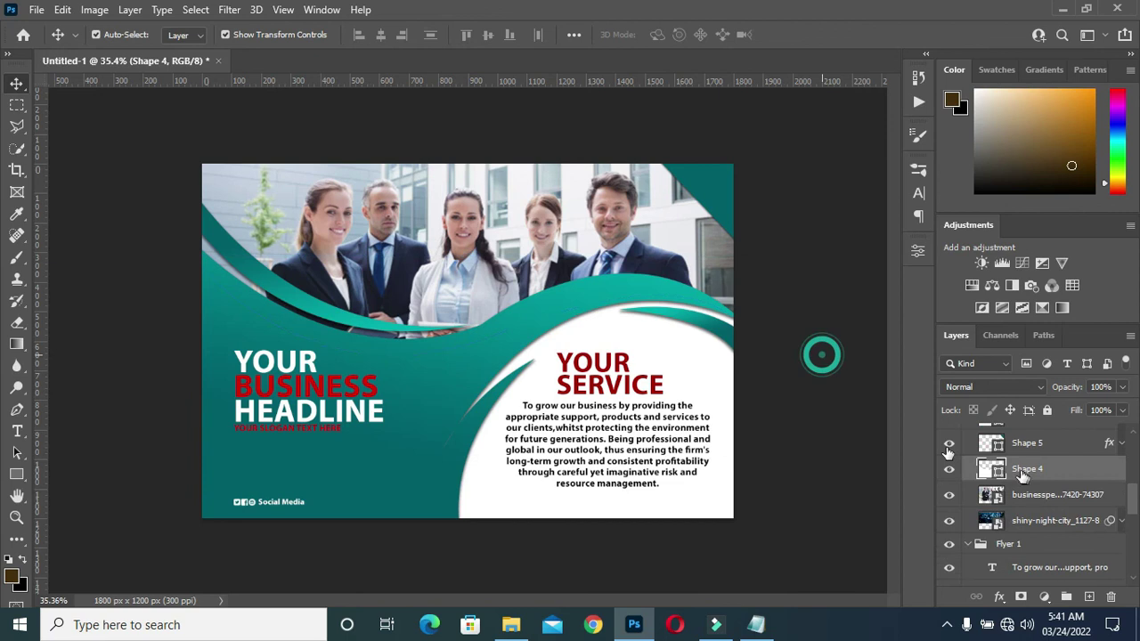
pyautogui.scroll(1, 968, 435)
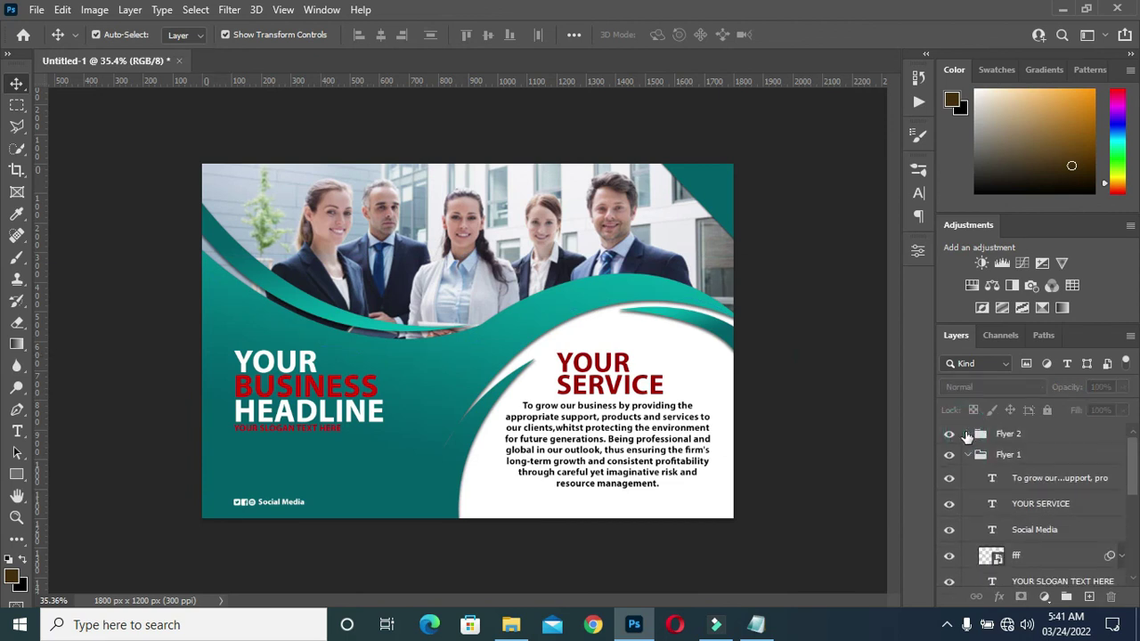
# Hide the Flyer 2 group and move the Shape 5 copy triangle into the Flyer 1 group, directly above Shape 4.
pyautogui.click(949, 433)
pyautogui.scroll(-3, 1038, 476)
pyautogui.scroll(-3, 1040, 507)
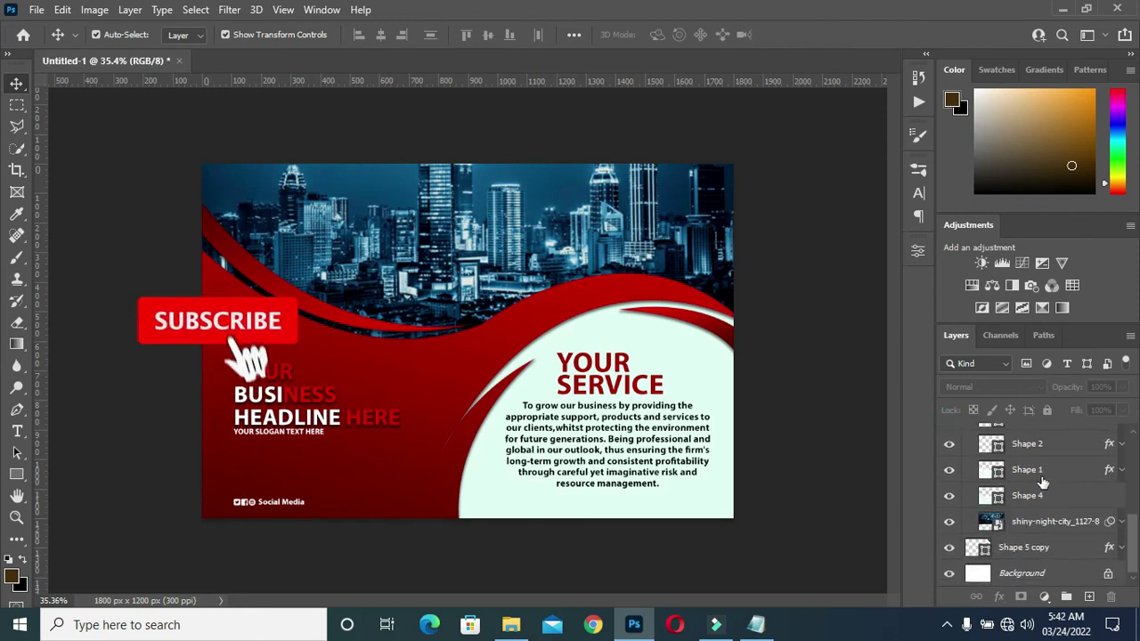
pyautogui.click(725, 522)
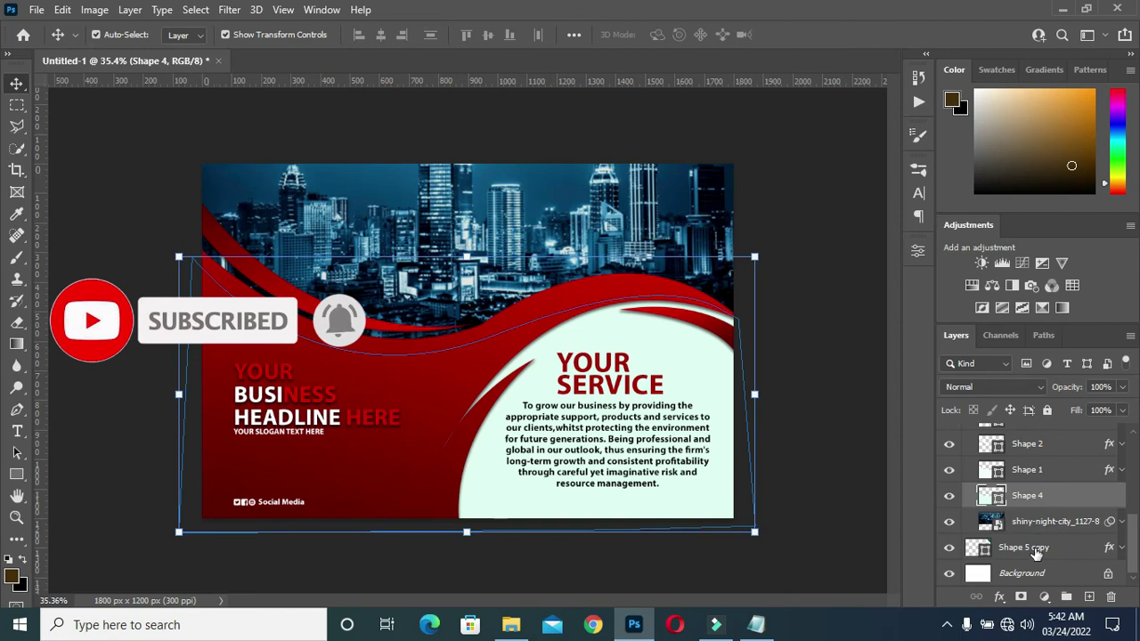
pyautogui.moveTo(1031, 546); pyautogui.dragTo(1026, 489)
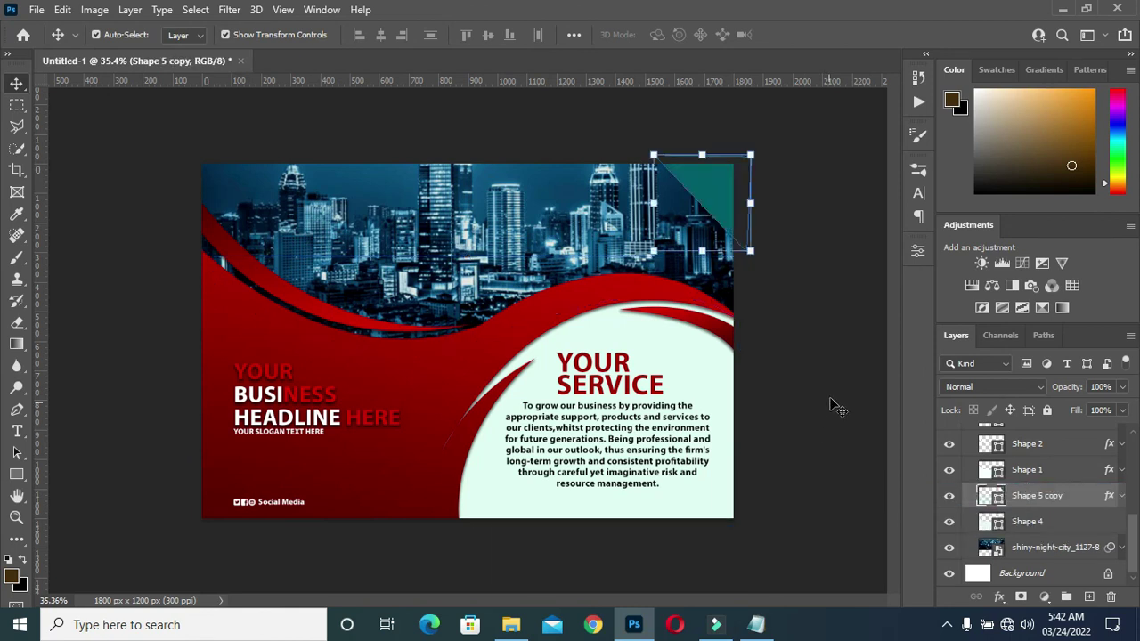
# Recolour the Shape 5 copy corner triangle to dark red 8f0000, sampled from the flyer's red area, and deselect the layer.
pyautogui.doubleClick(991, 496)
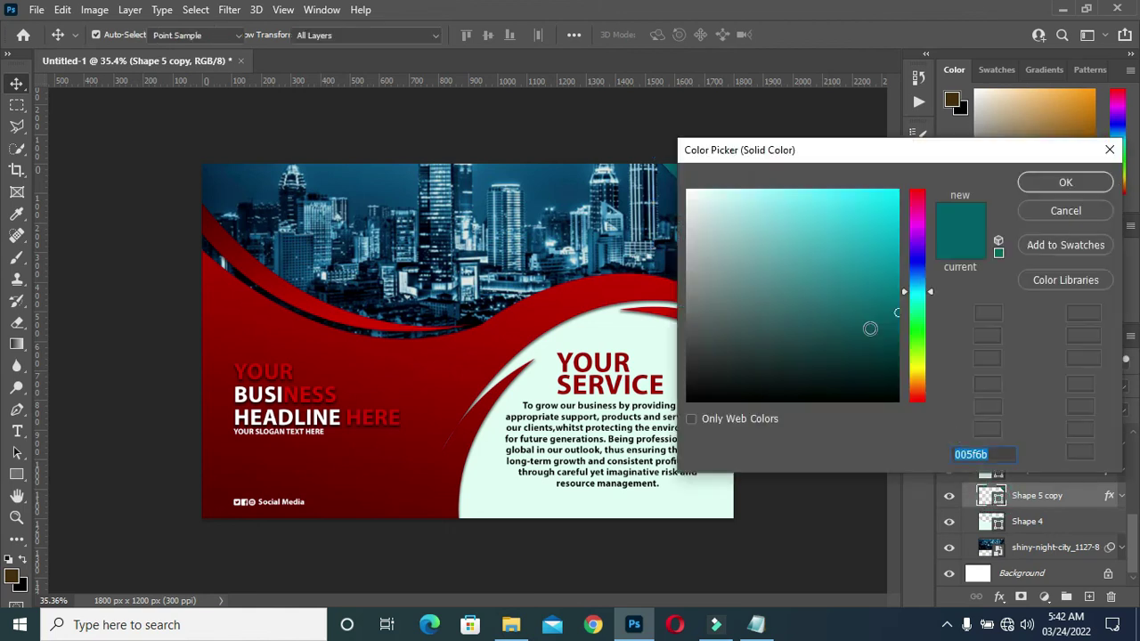
pyautogui.click(432, 398)
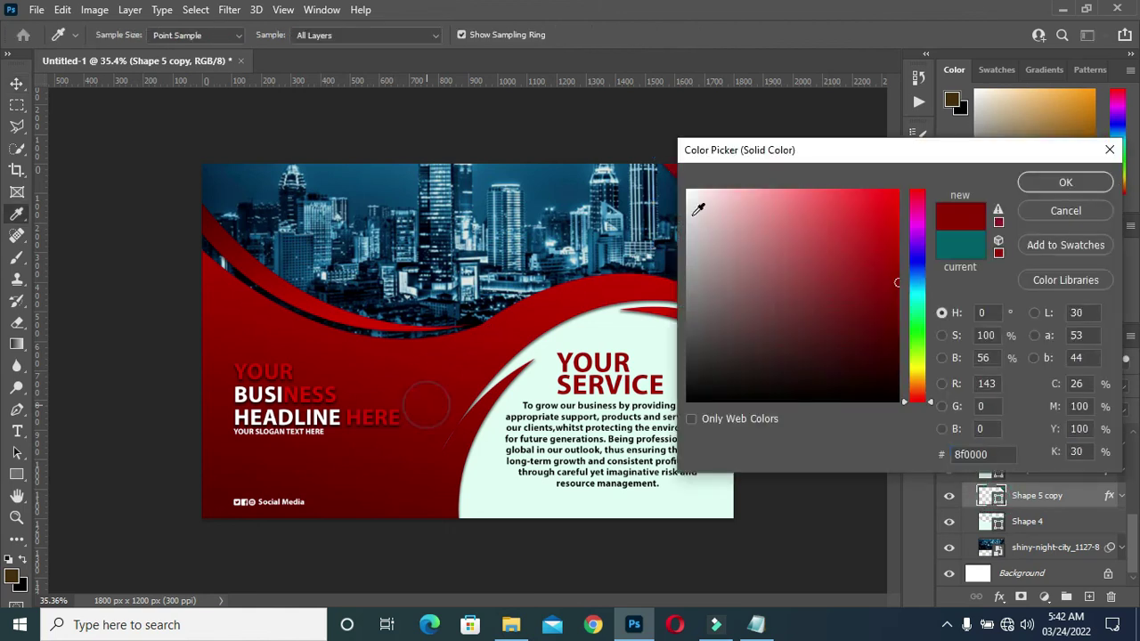
pyautogui.click(1077, 182)
pyautogui.click(804, 263)
# Check the whole red flyer with its corner triangle and collapse the Flyer 1 layer group.
pyautogui.hotkey('ctrl', '-')
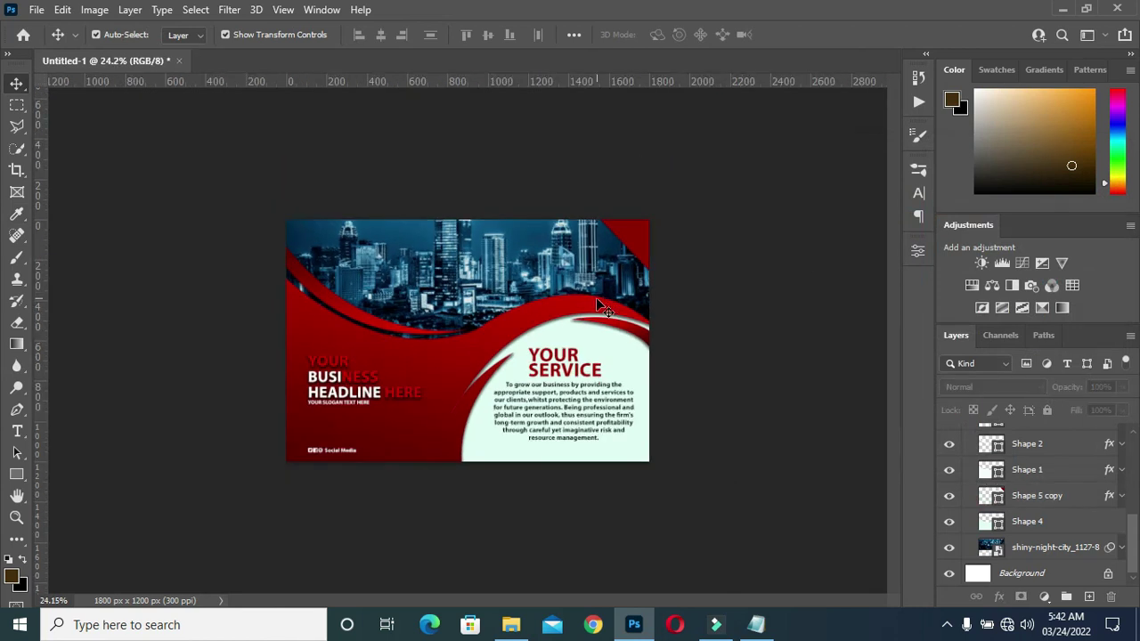
pyautogui.hotkey('ctrl', '+')
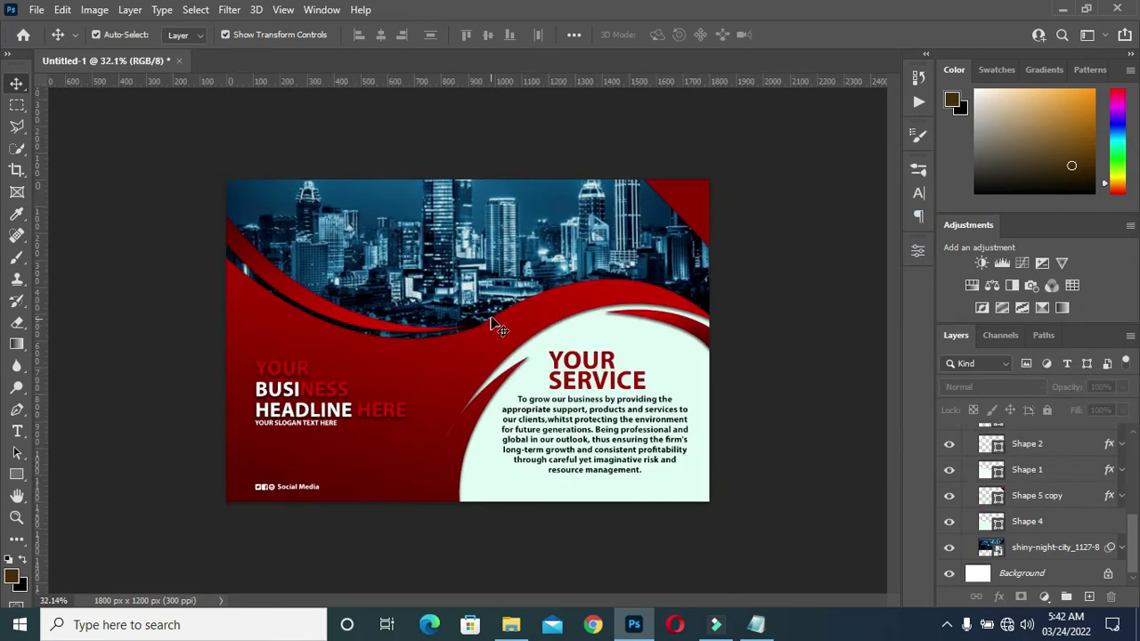
pyautogui.scroll(-1, 491, 319)
pyautogui.scroll(-1, 329, 278)
pyautogui.scroll(1, 365, 378)
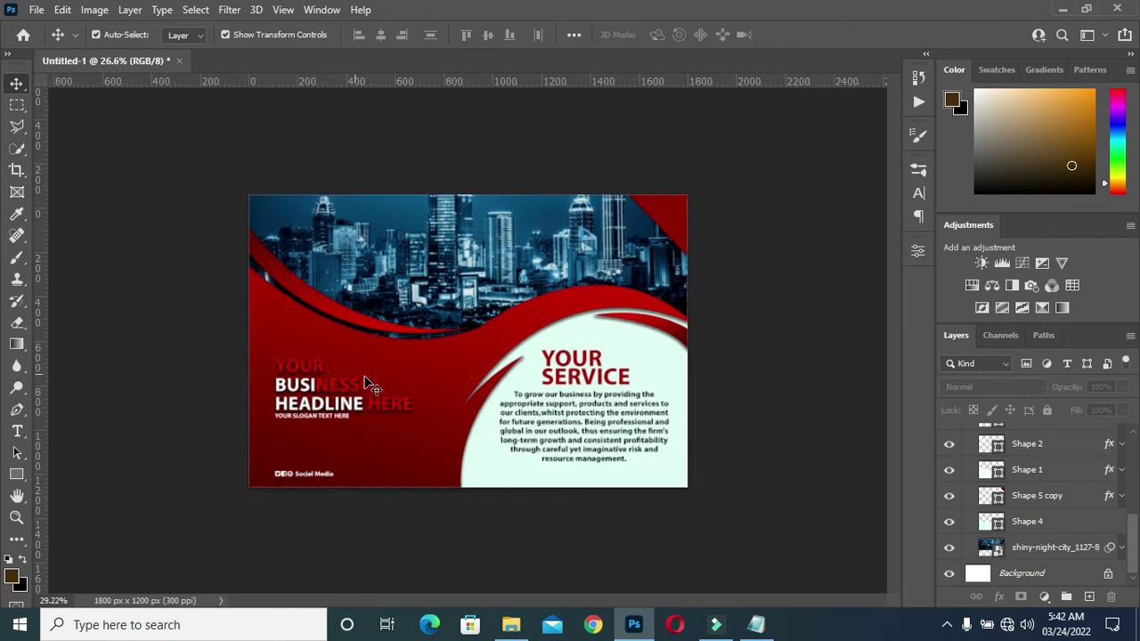
pyautogui.hotkey('ctrl', '+')
pyautogui.scroll(5, 997, 488)
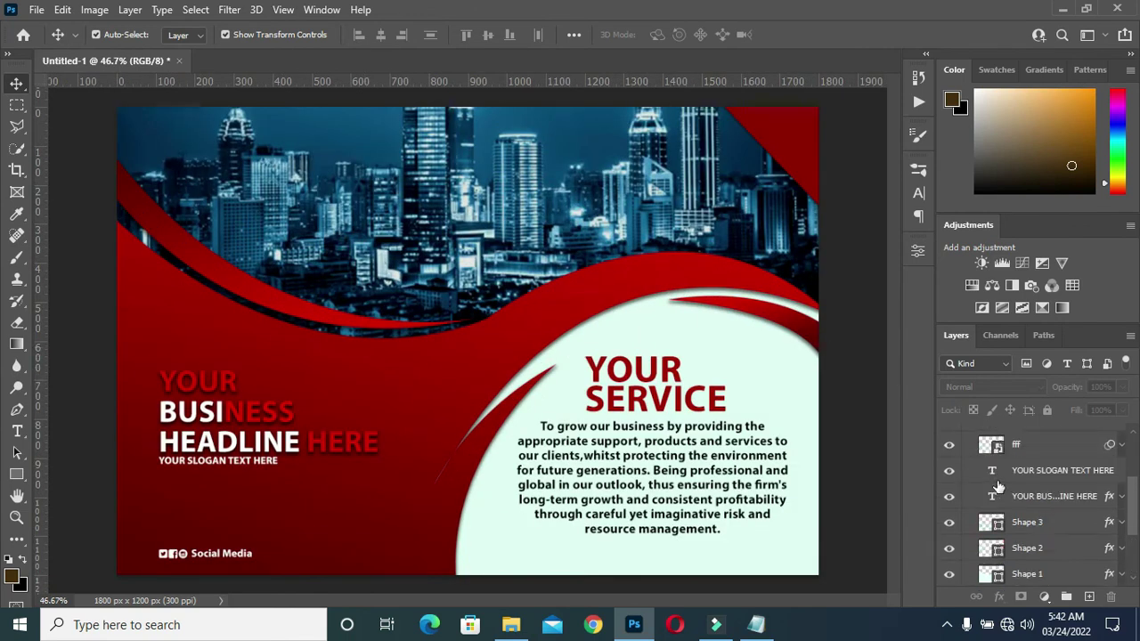
pyautogui.scroll(4, 997, 488)
pyautogui.click(967, 455)
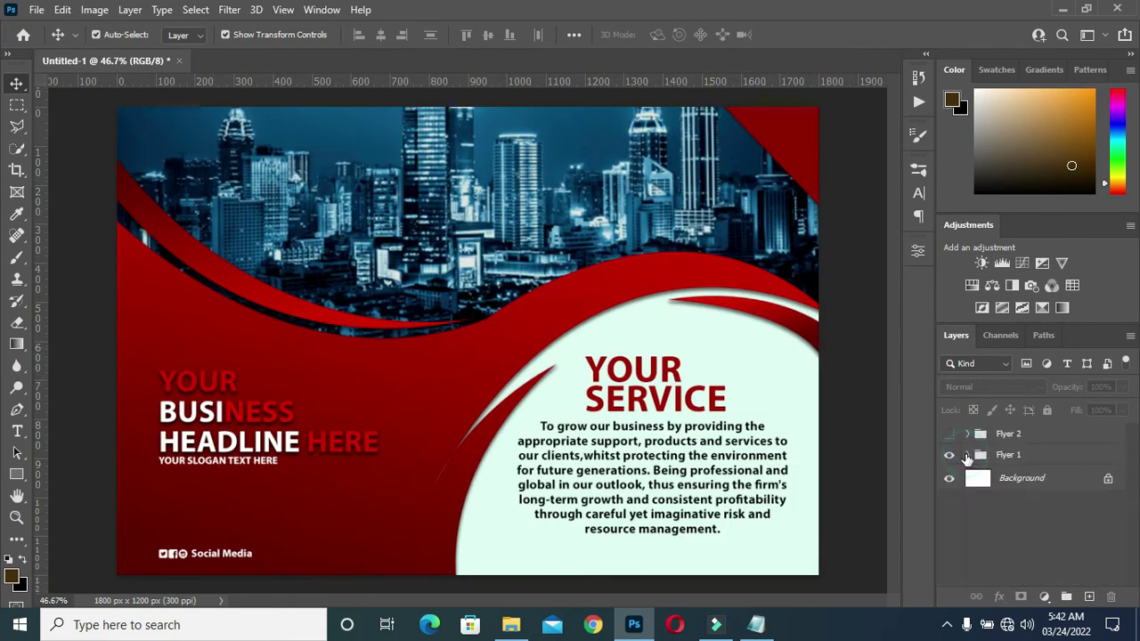